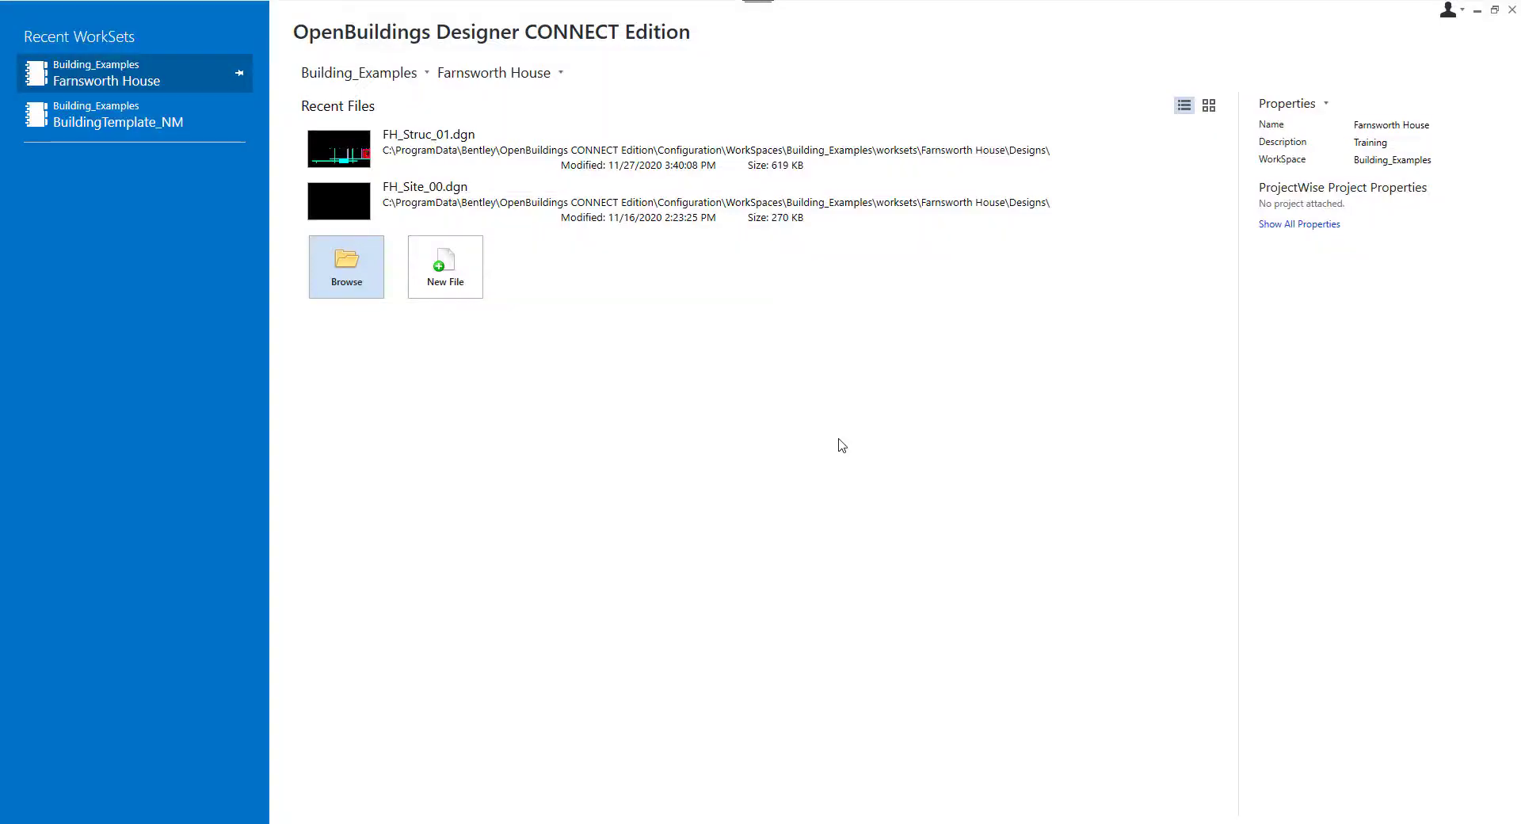
Step: Create a new design file named FH_Arch_02 in the Farnsworth House Designs folder
{"action": "left_click", "coordinate": [472, 277]}
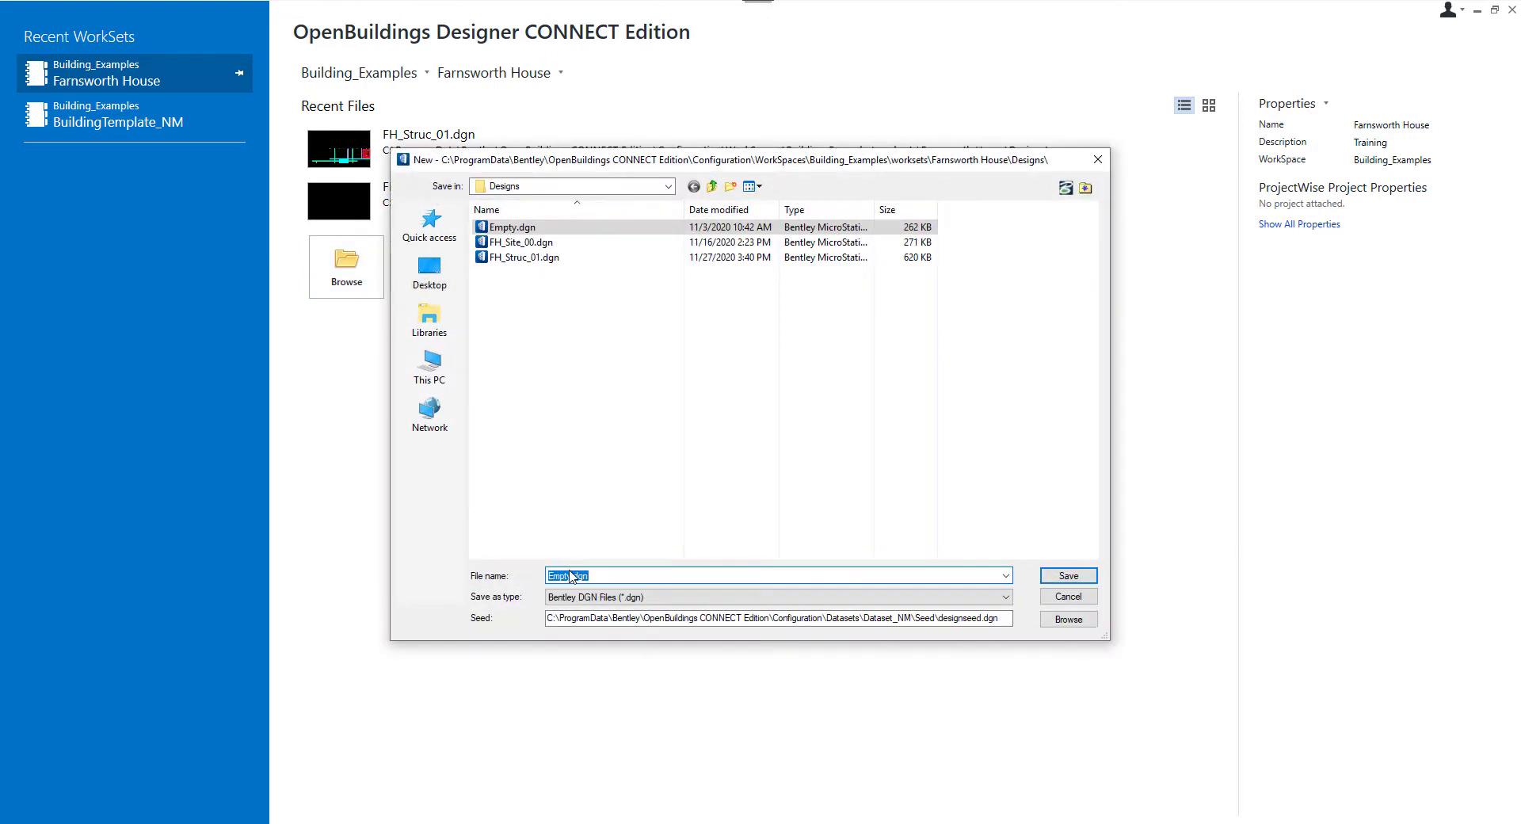
{"action": "type", "text": "FH_Arch_02"}
{"action": "left_click", "coordinate": [1068, 581]}
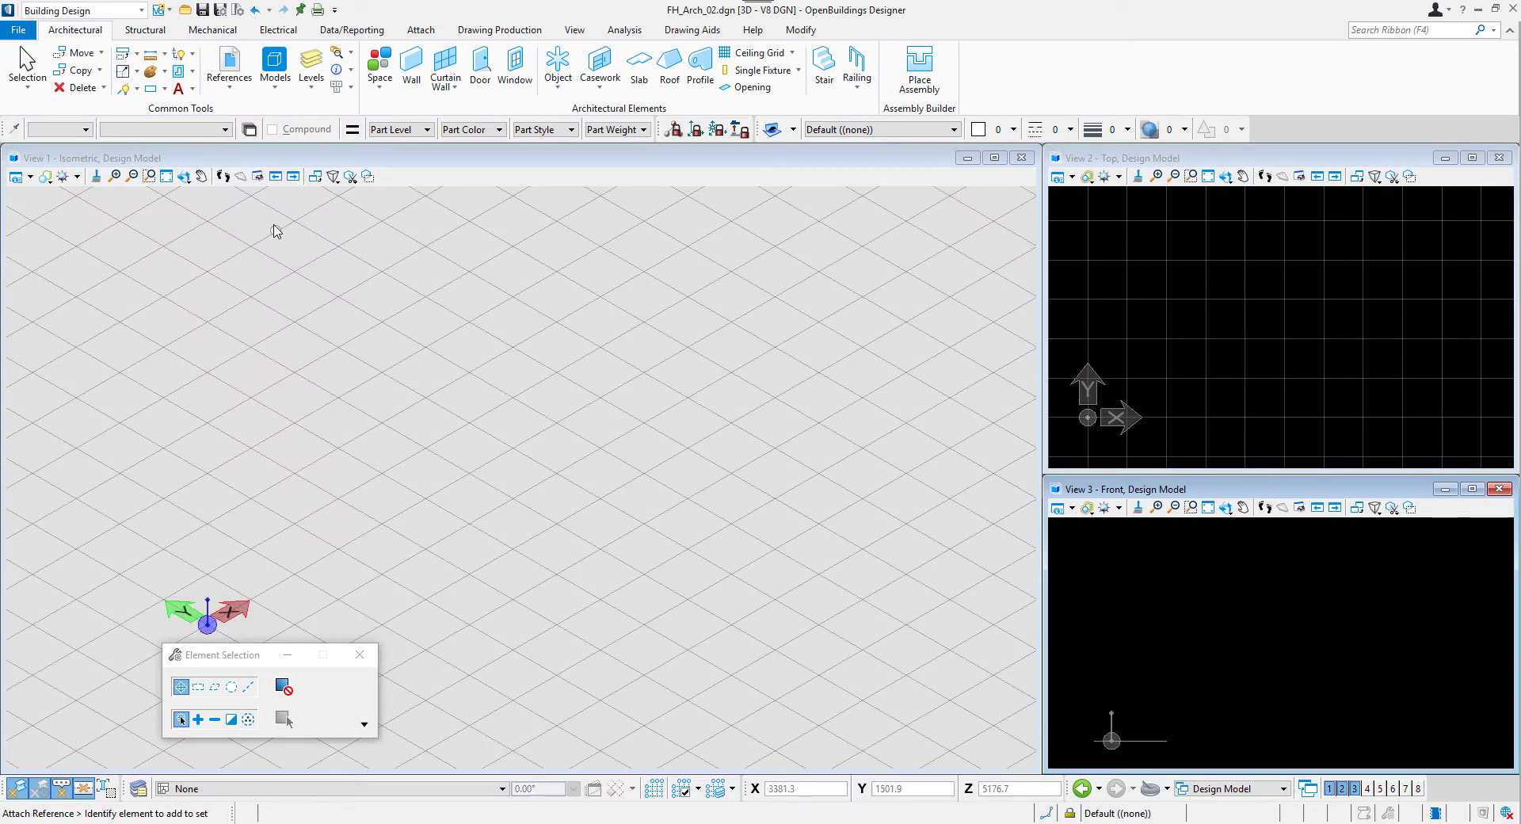
Step: Attach FH_Struc_01.dgn as a reference with Coincident orientation and fit the model in all three views
{"action": "left_click", "coordinate": [249, 95]}
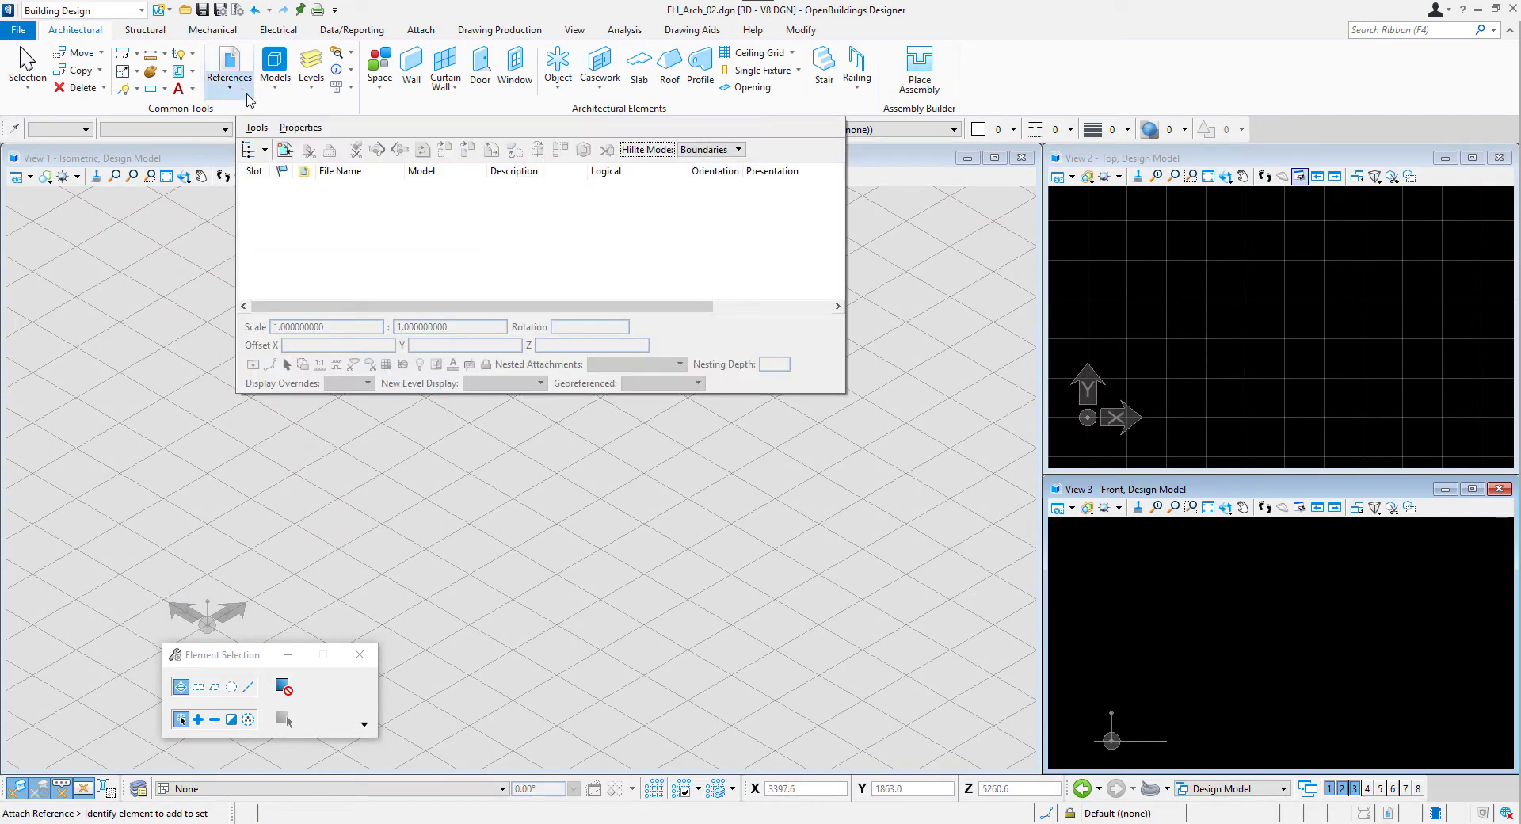
{"action": "left_click", "coordinate": [287, 154]}
{"action": "left_click", "coordinate": [523, 273]}
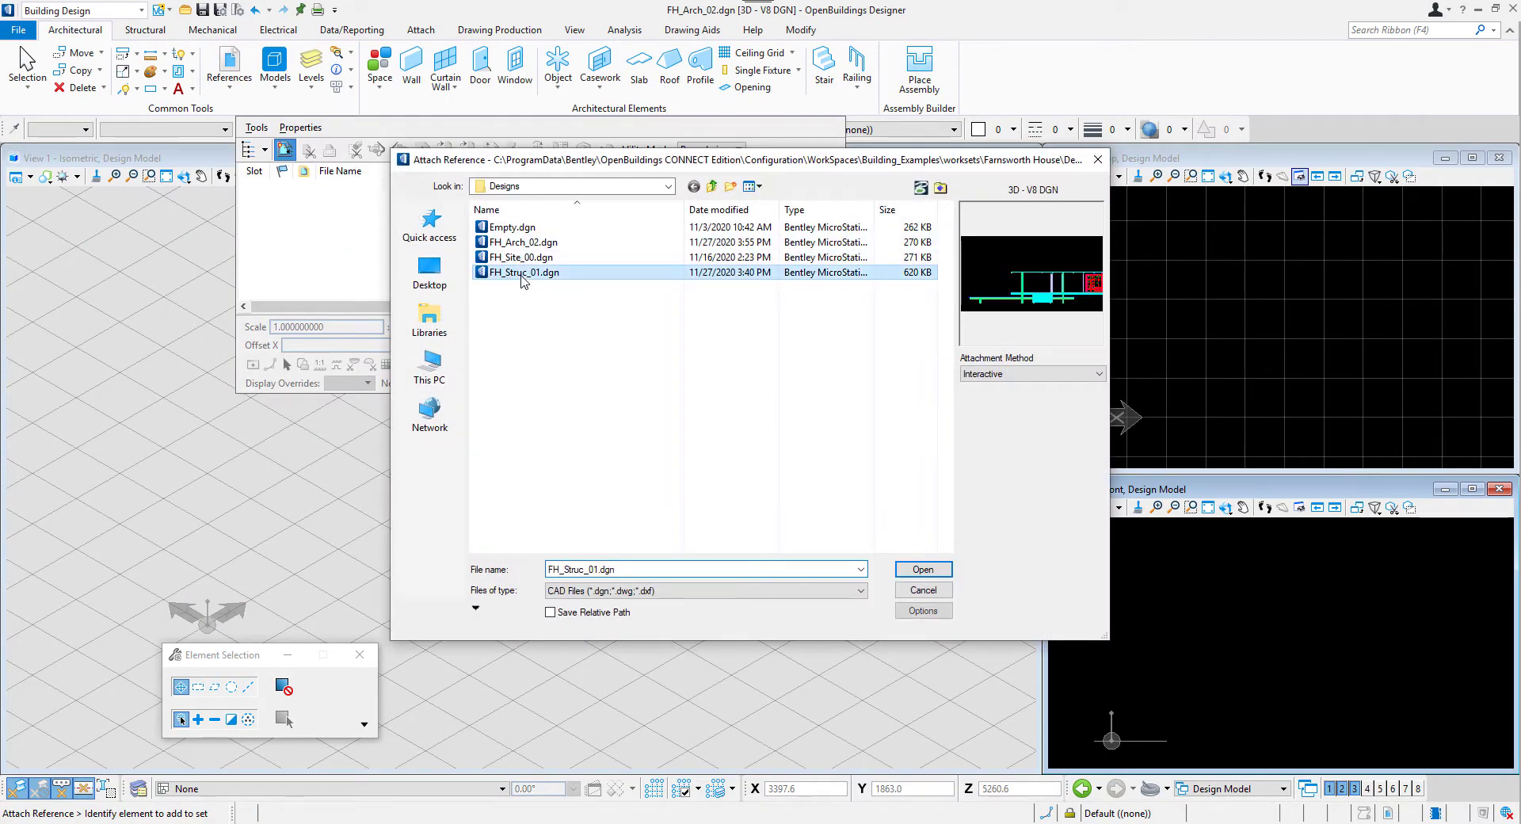
{"action": "left_click", "coordinate": [923, 570]}
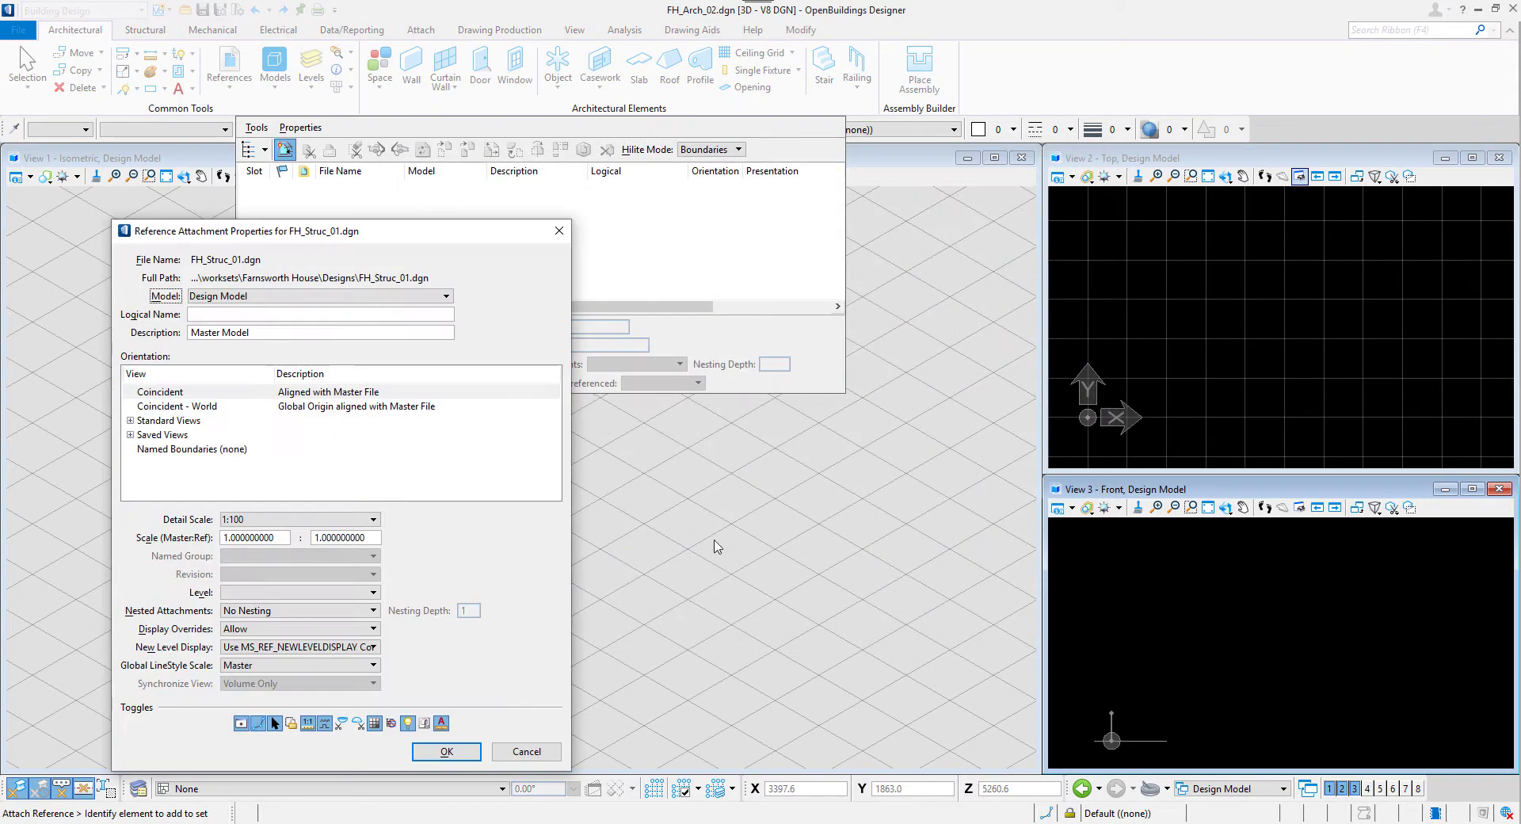
{"action": "left_click", "coordinate": [474, 754]}
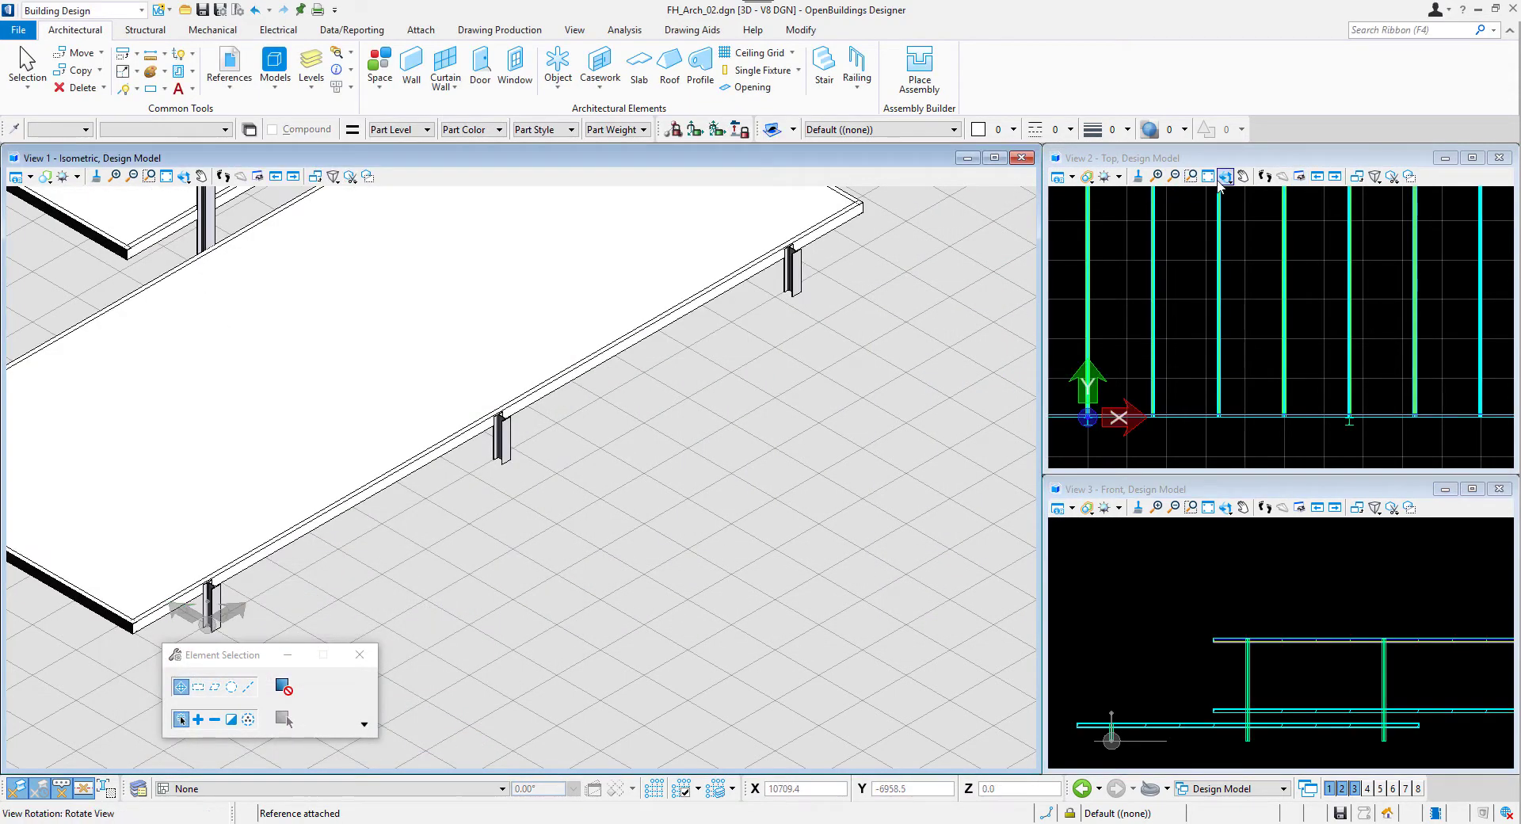
{"action": "left_click", "coordinate": [1208, 176]}
{"action": "left_click", "coordinate": [1208, 507]}
{"action": "left_click", "coordinate": [166, 176]}
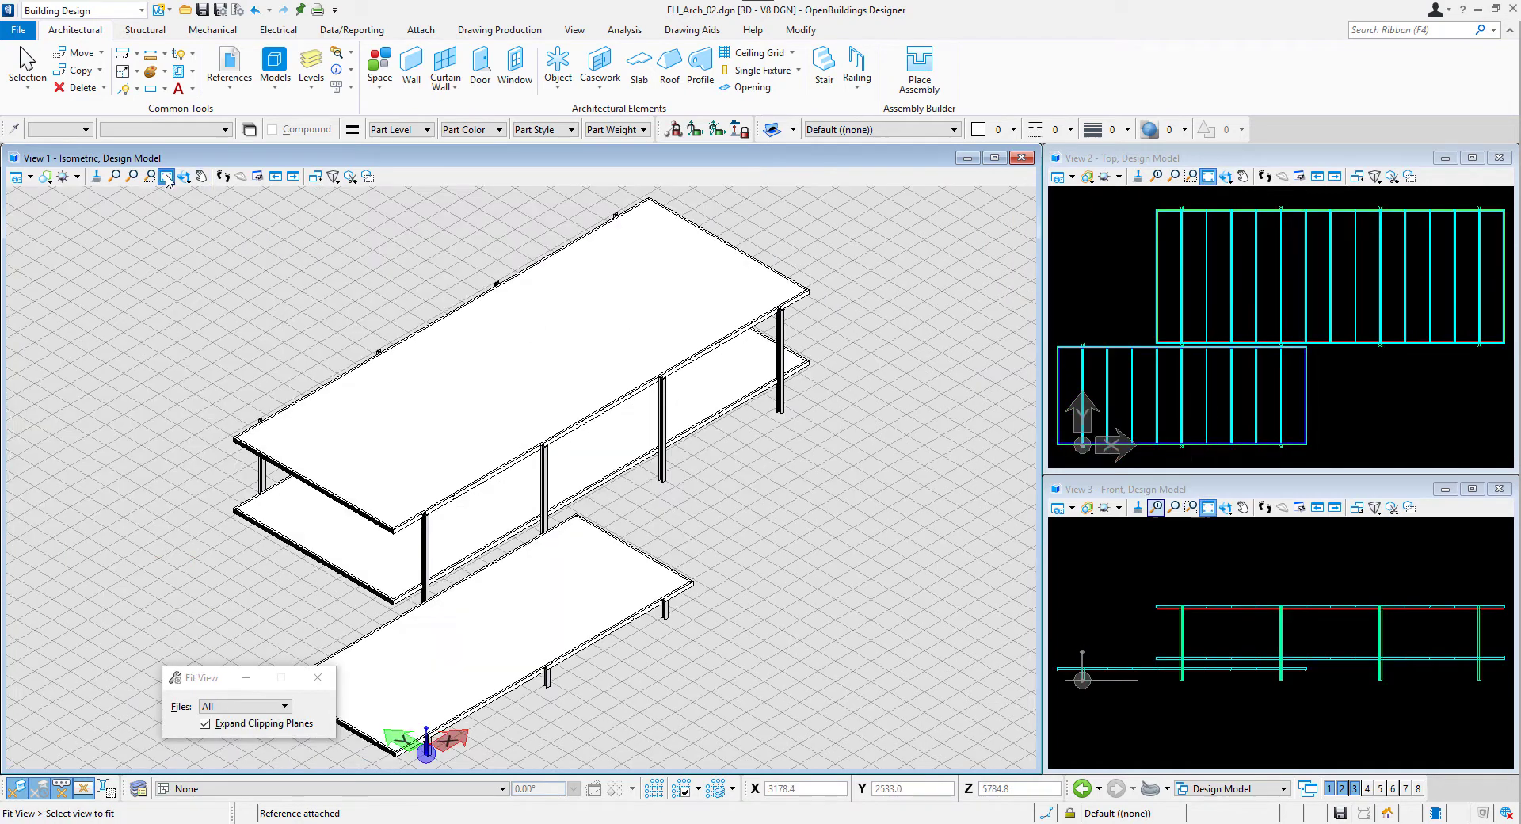
Step: Make Ground Level the active floor and hide the grid in the isometric view
{"action": "left_click", "coordinate": [332, 788]}
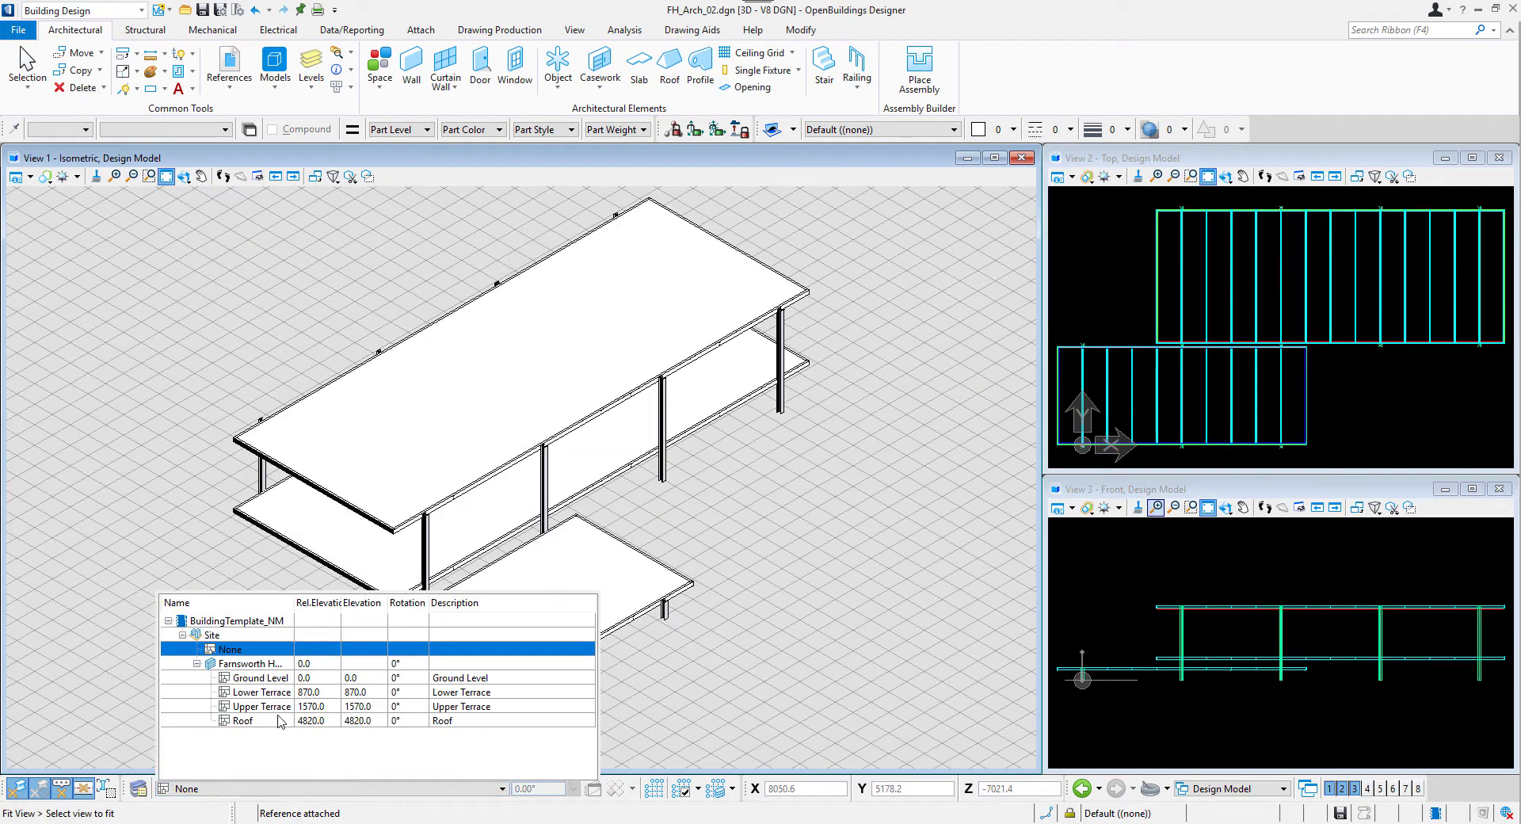
{"action": "left_click", "coordinate": [246, 677]}
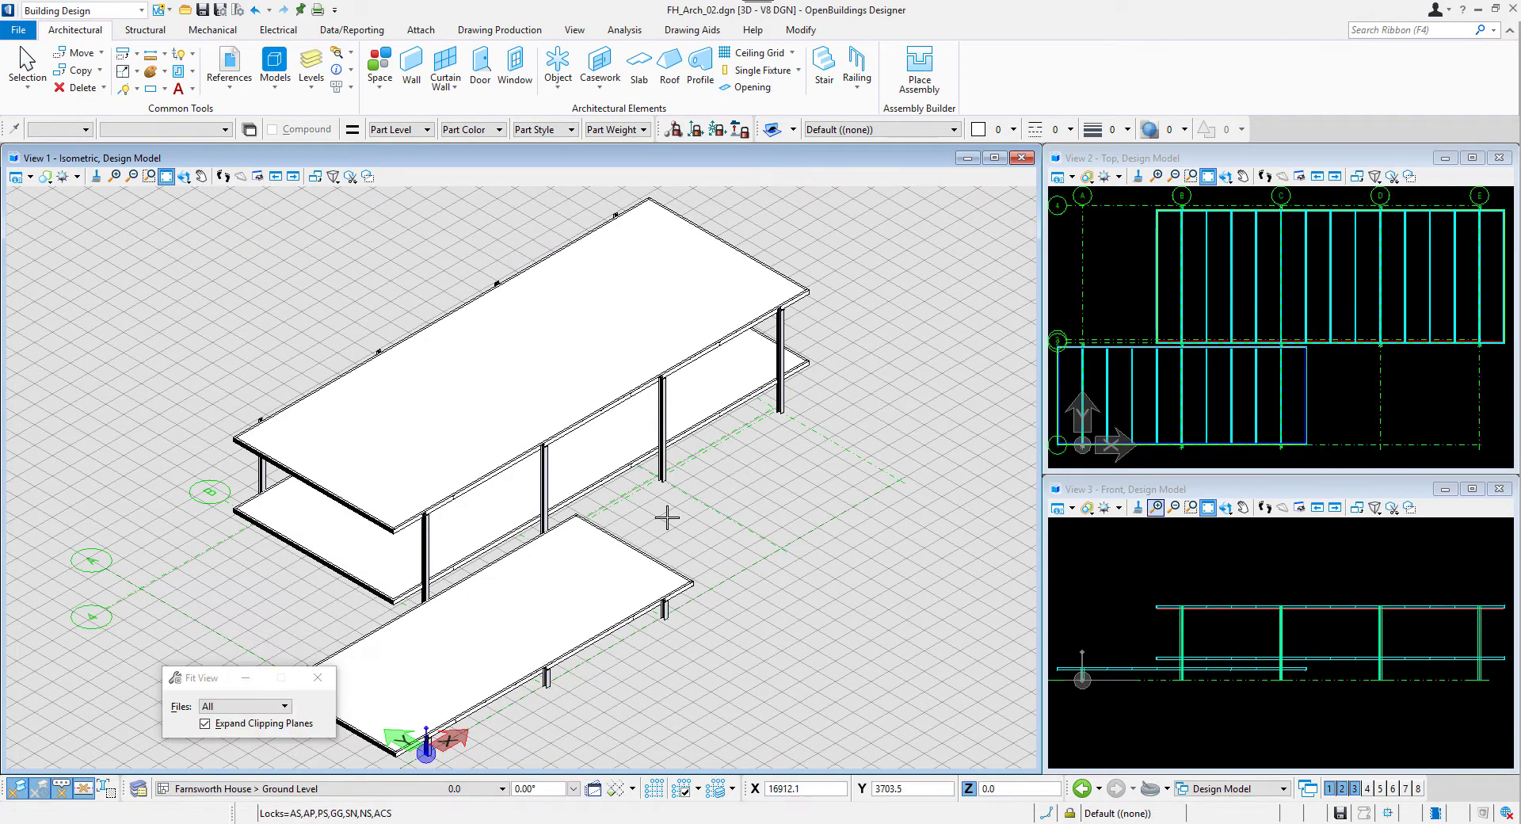
{"action": "left_click", "coordinate": [30, 179]}
{"action": "left_click", "coordinate": [191, 302]}
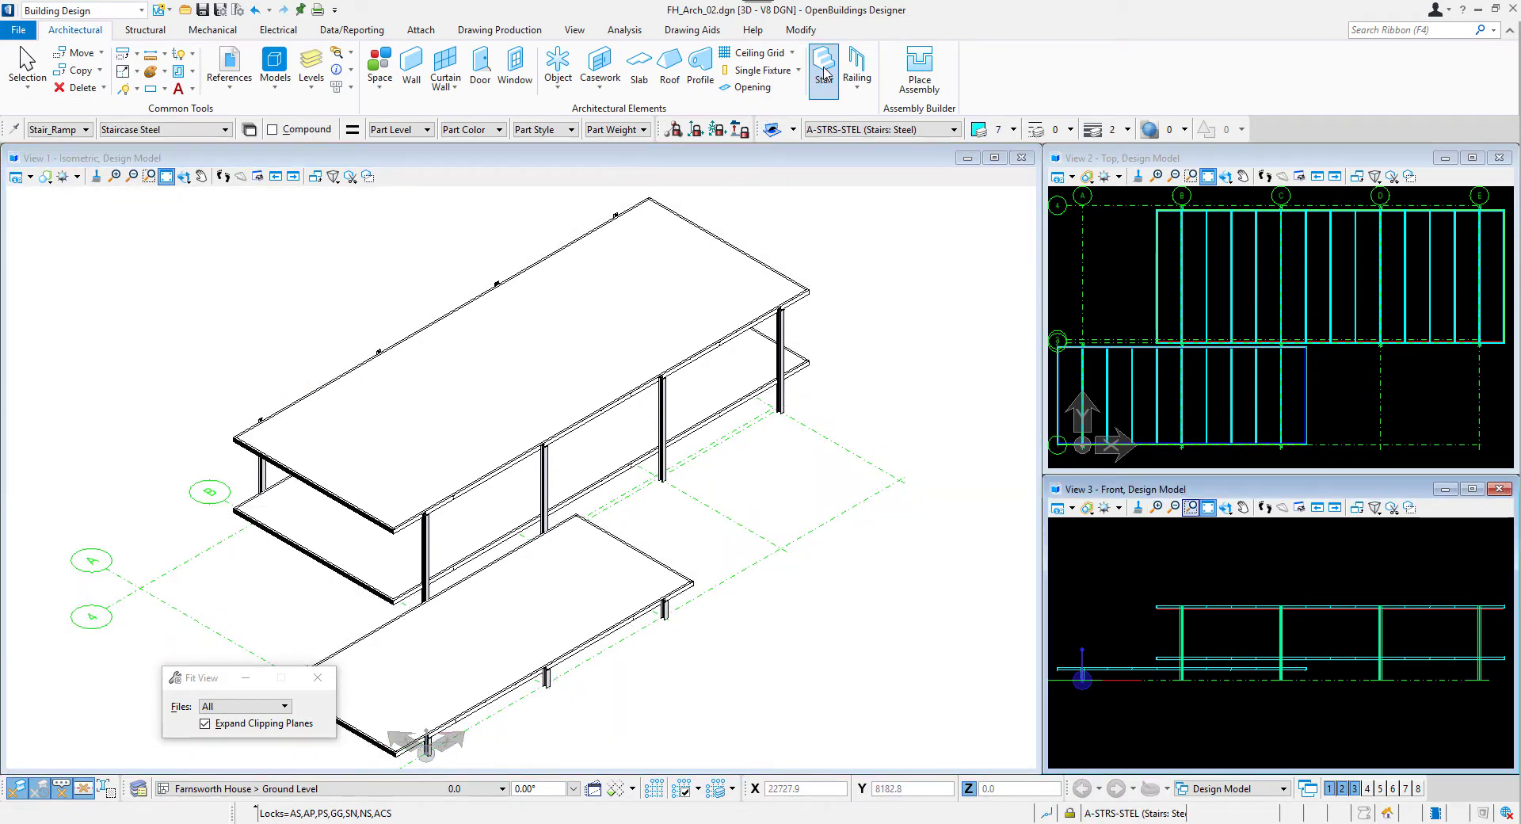
Step: Set up an Institutional | SteelTreads_Open stair with a height of 870 and a width of 3200
{"action": "left_click", "coordinate": [823, 72]}
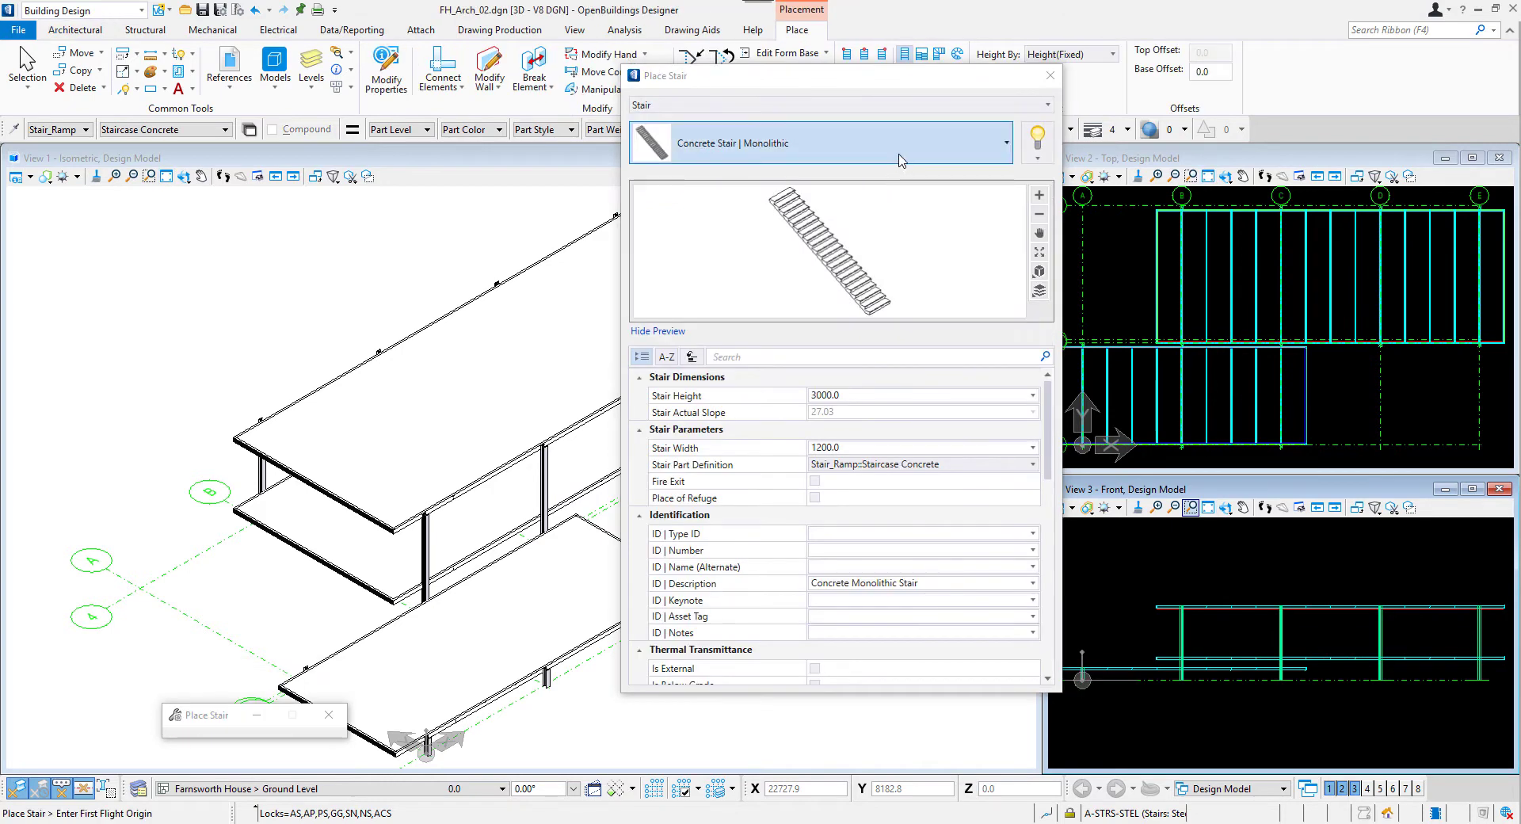
{"action": "left_click", "coordinate": [901, 154]}
{"action": "scroll", "coordinate": [871, 301], "scroll_direction": "down", "scroll_amount": 5}
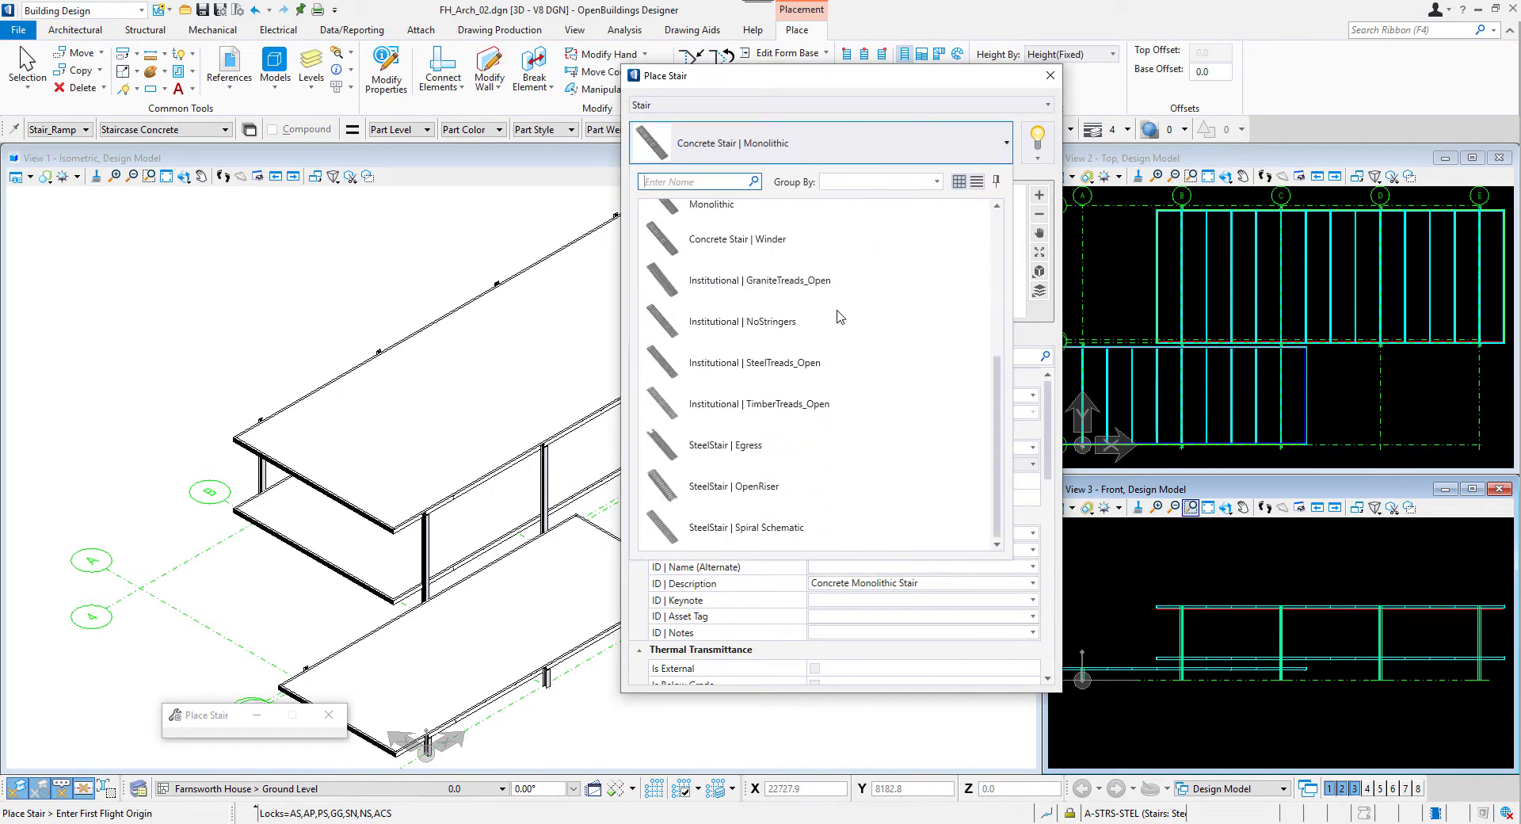
{"action": "left_click", "coordinate": [805, 370]}
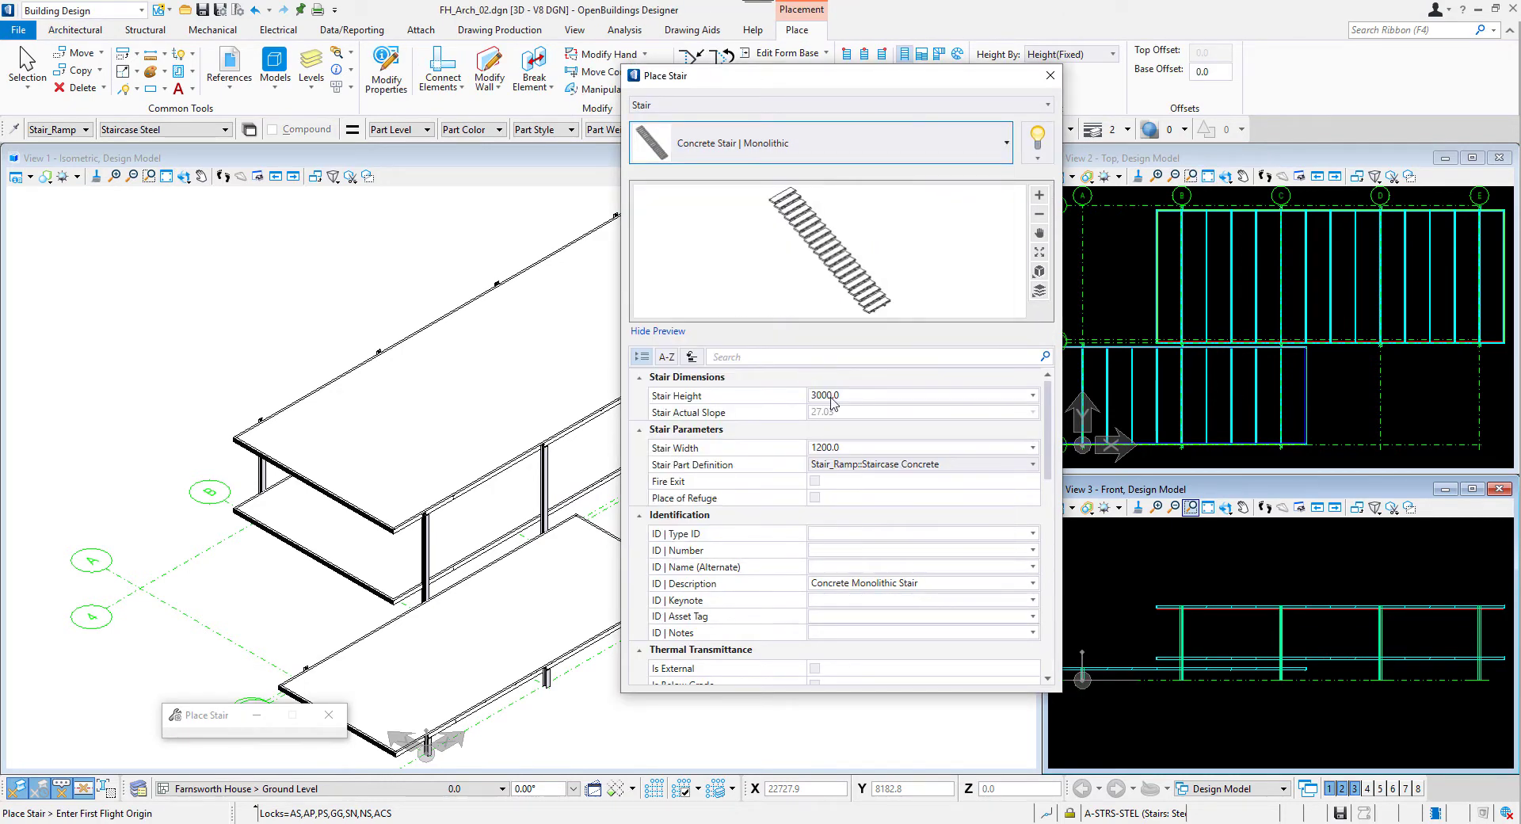
{"action": "left_click", "coordinate": [839, 396]}
{"action": "type", "text": "80"}
{"action": "key", "text": "Tab"}
{"action": "key", "text": "Return"}
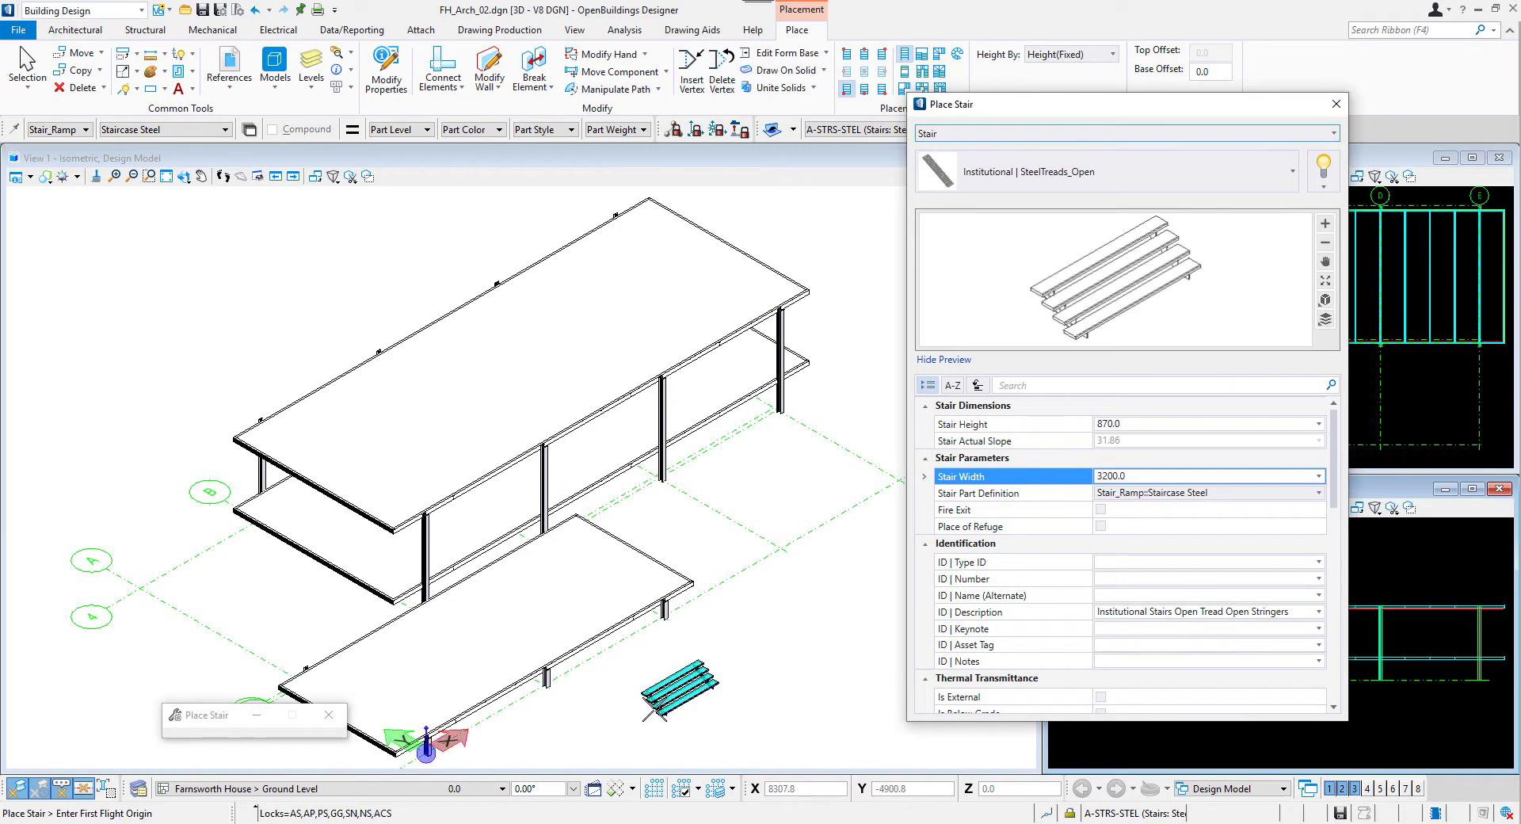
Step: Place the stair on the ground beside the long front edge of the lower terrace, rising toward it, and close the stair settings
{"action": "left_click", "coordinate": [614, 682]}
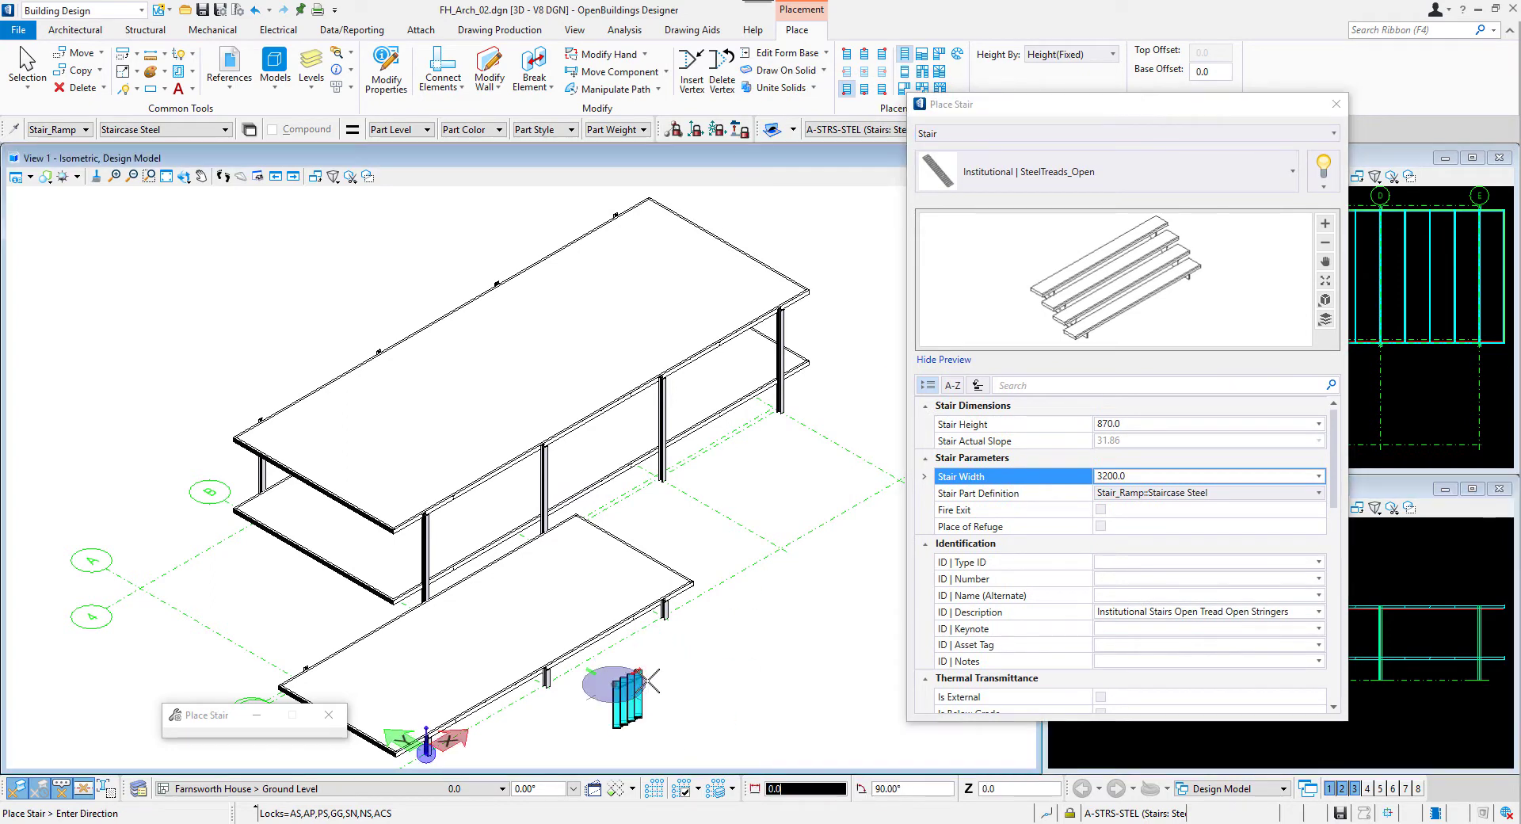
{"action": "left_click", "coordinate": [485, 615]}
{"action": "key", "text": "Escape"}
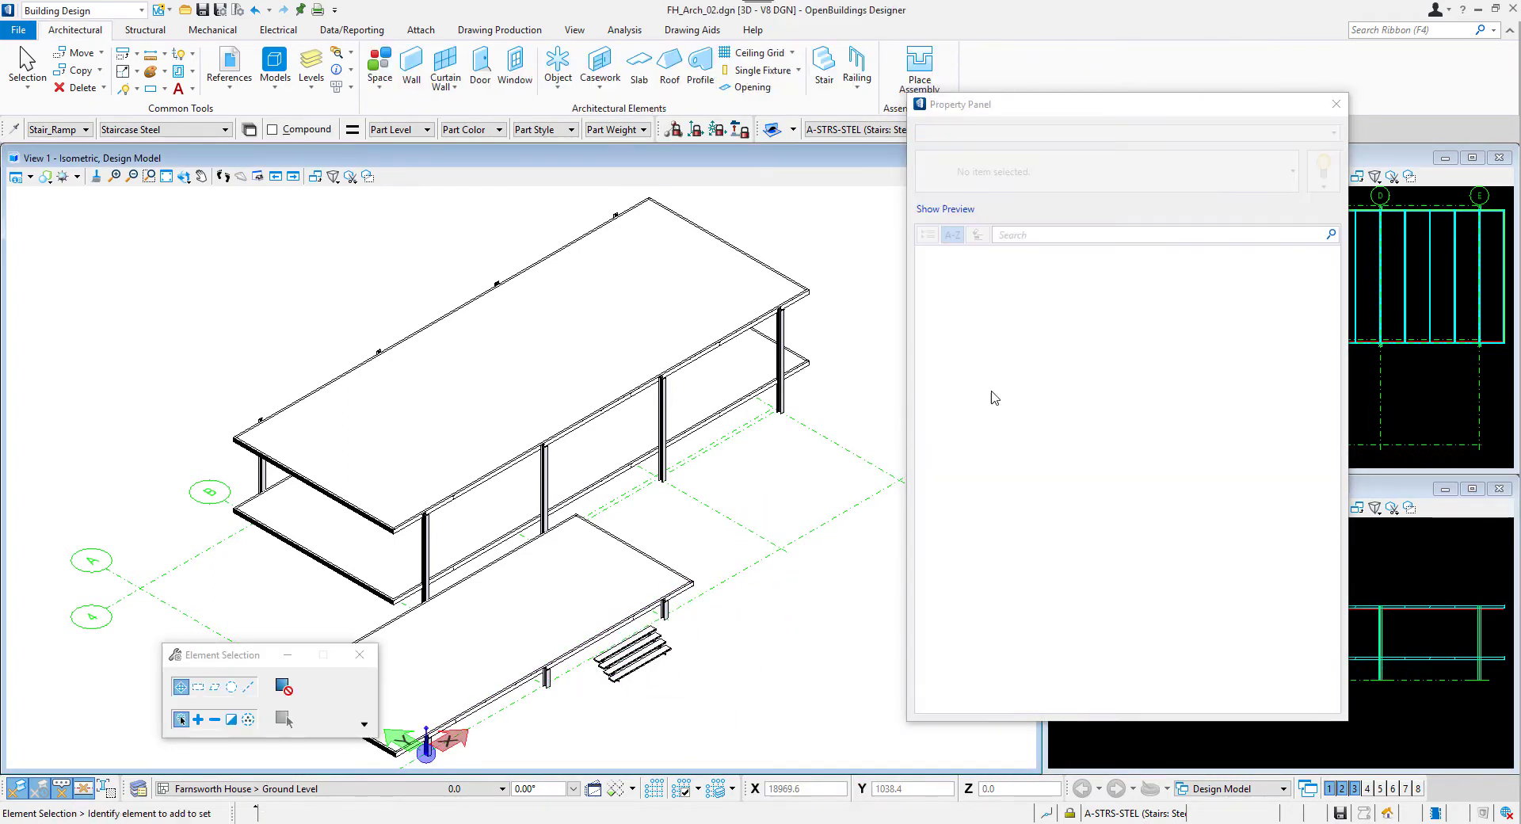
{"action": "left_click", "coordinate": [1336, 104]}
Step: Move the stair by the midpoint of its top edge until it meets the front edge of the lower terrace
{"action": "scroll", "coordinate": [1235, 459], "scroll_direction": "up", "scroll_amount": 5}
{"action": "middle_click_drag", "start_coordinate": [1250, 314], "coordinate": [1272, 251]}
{"action": "left_click", "coordinate": [1218, 376]}
{"action": "right_click", "coordinate": [1217, 372]}
{"action": "left_click", "coordinate": [1311, 461]}
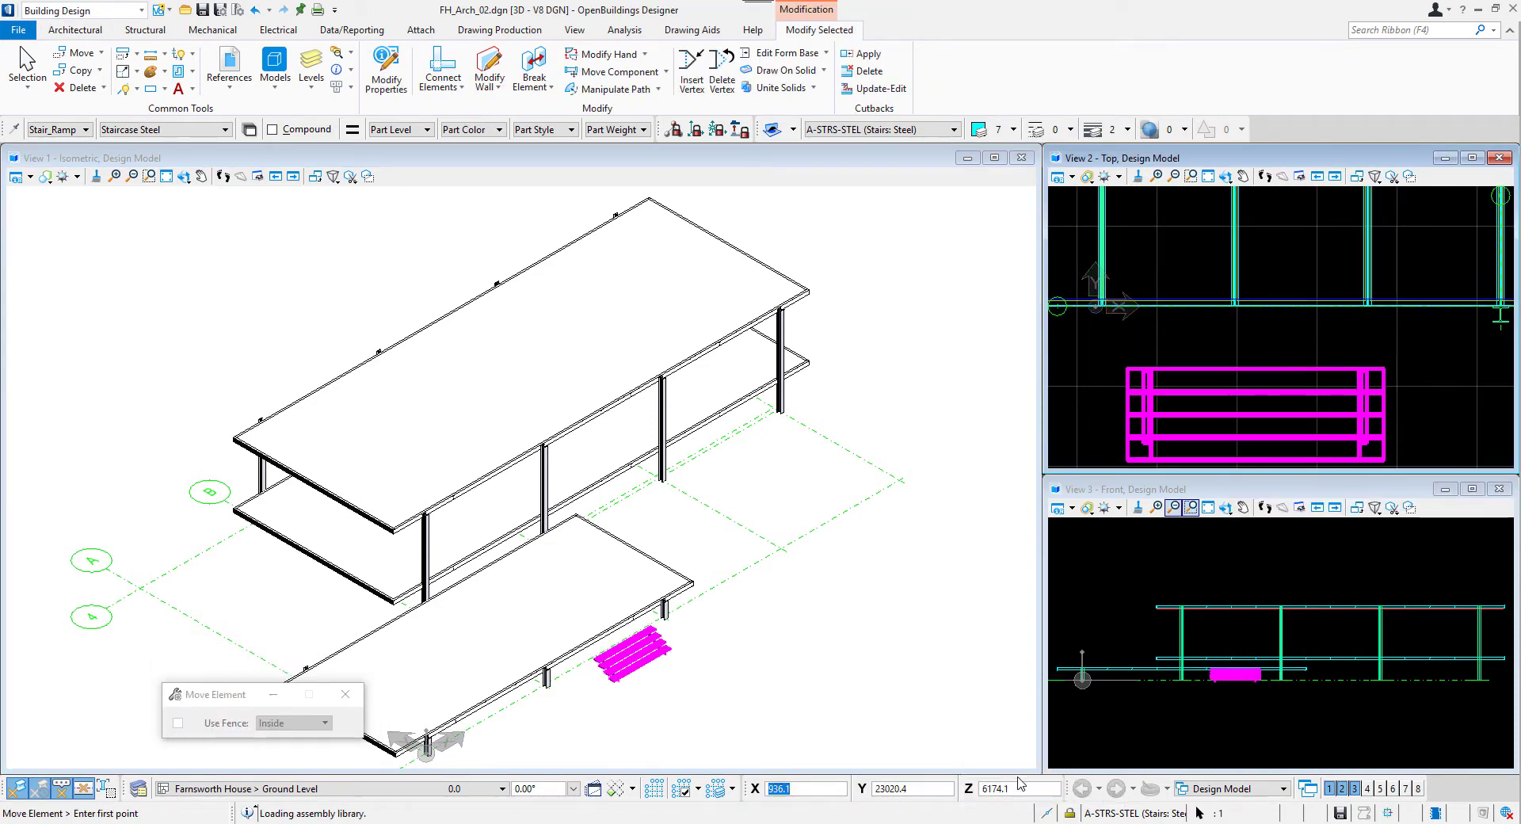
{"action": "left_click", "coordinate": [1252, 369]}
{"action": "scroll", "coordinate": [1263, 337], "scroll_direction": "down", "scroll_amount": 2}
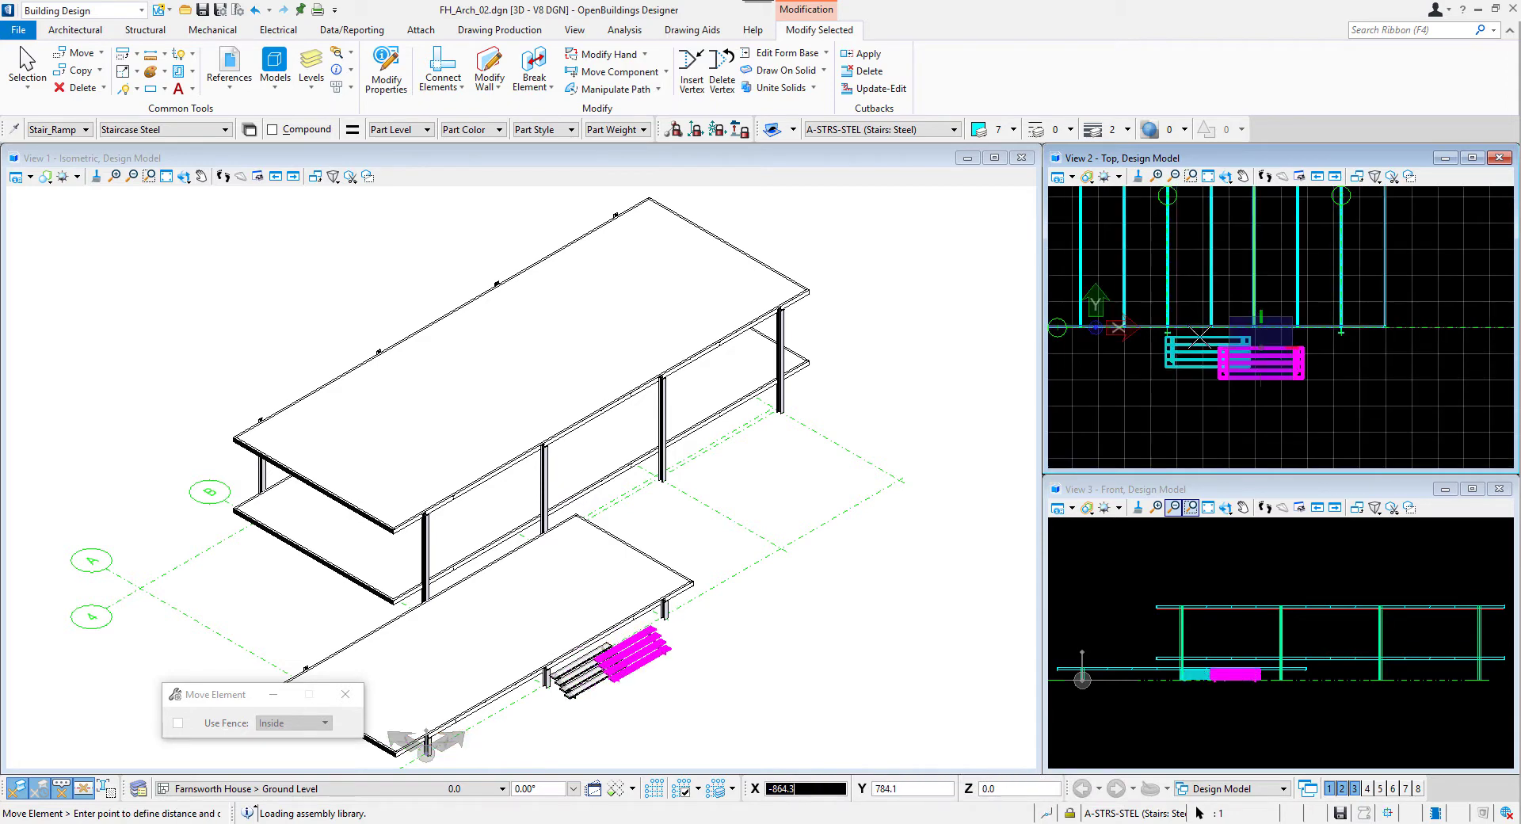
{"action": "scroll", "coordinate": [1250, 332], "scroll_direction": "up", "scroll_amount": 1}
{"action": "scroll", "coordinate": [1251, 325], "scroll_direction": "up", "scroll_amount": 3}
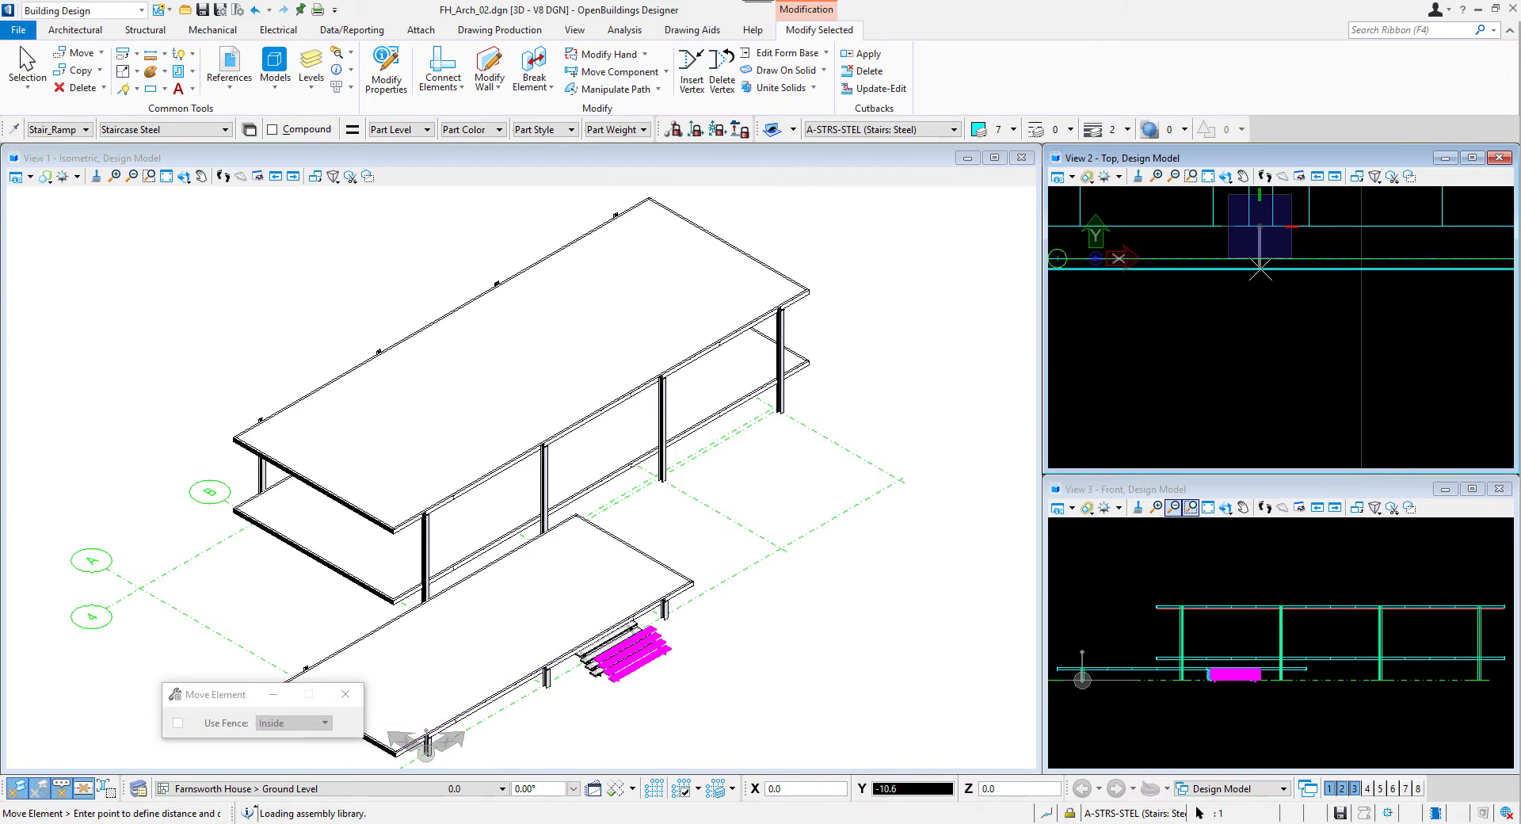
{"action": "left_click", "coordinate": [1260, 258]}
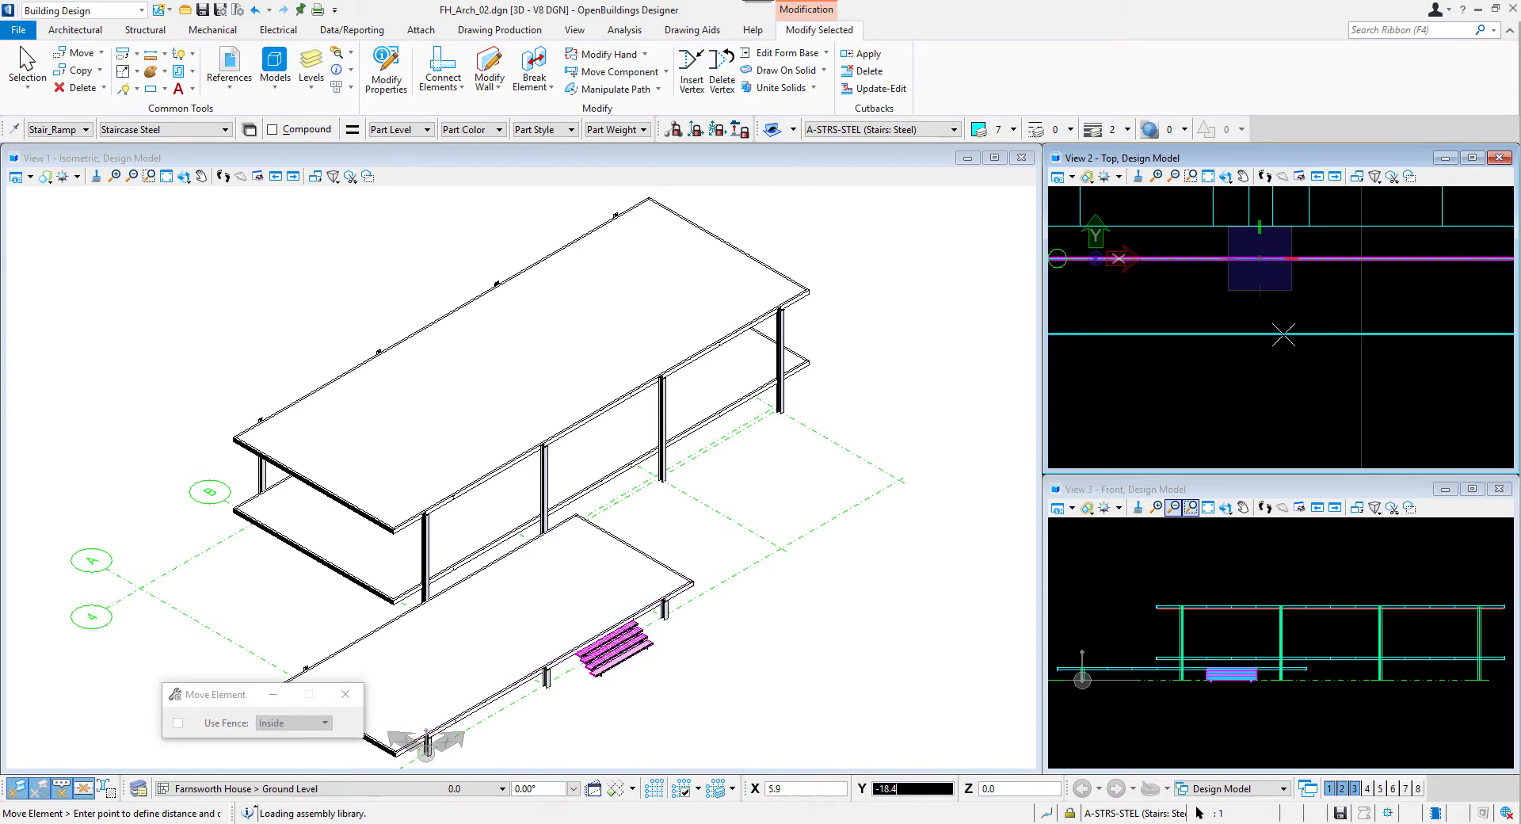
{"action": "scroll", "coordinate": [1272, 325], "scroll_direction": "down", "scroll_amount": 5}
{"action": "scroll", "coordinate": [1272, 325], "scroll_direction": "down", "scroll_amount": 5}
{"action": "right_click", "coordinate": [1341, 377]}
Step: Make Lower Terrace the active floor and set up a second SteelTreads_Open stair with a height of 700 and a width of 3200
{"action": "scroll", "coordinate": [1239, 679], "scroll_direction": "up", "scroll_amount": 5}
{"action": "scroll", "coordinate": [1238, 664], "scroll_direction": "down", "scroll_amount": 2}
{"action": "left_click", "coordinate": [76, 29]}
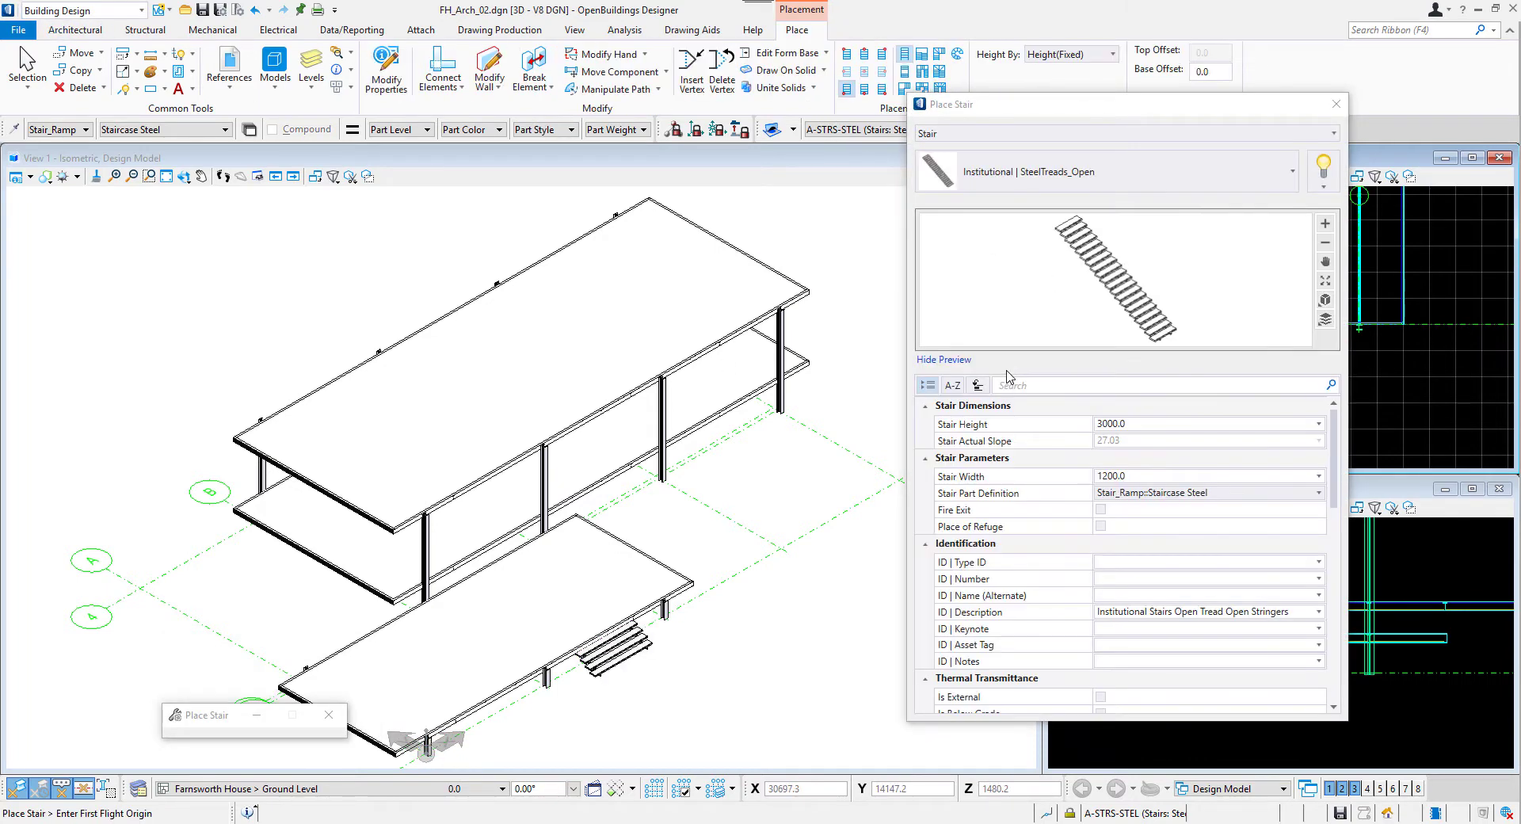
{"action": "left_click", "coordinate": [415, 788]}
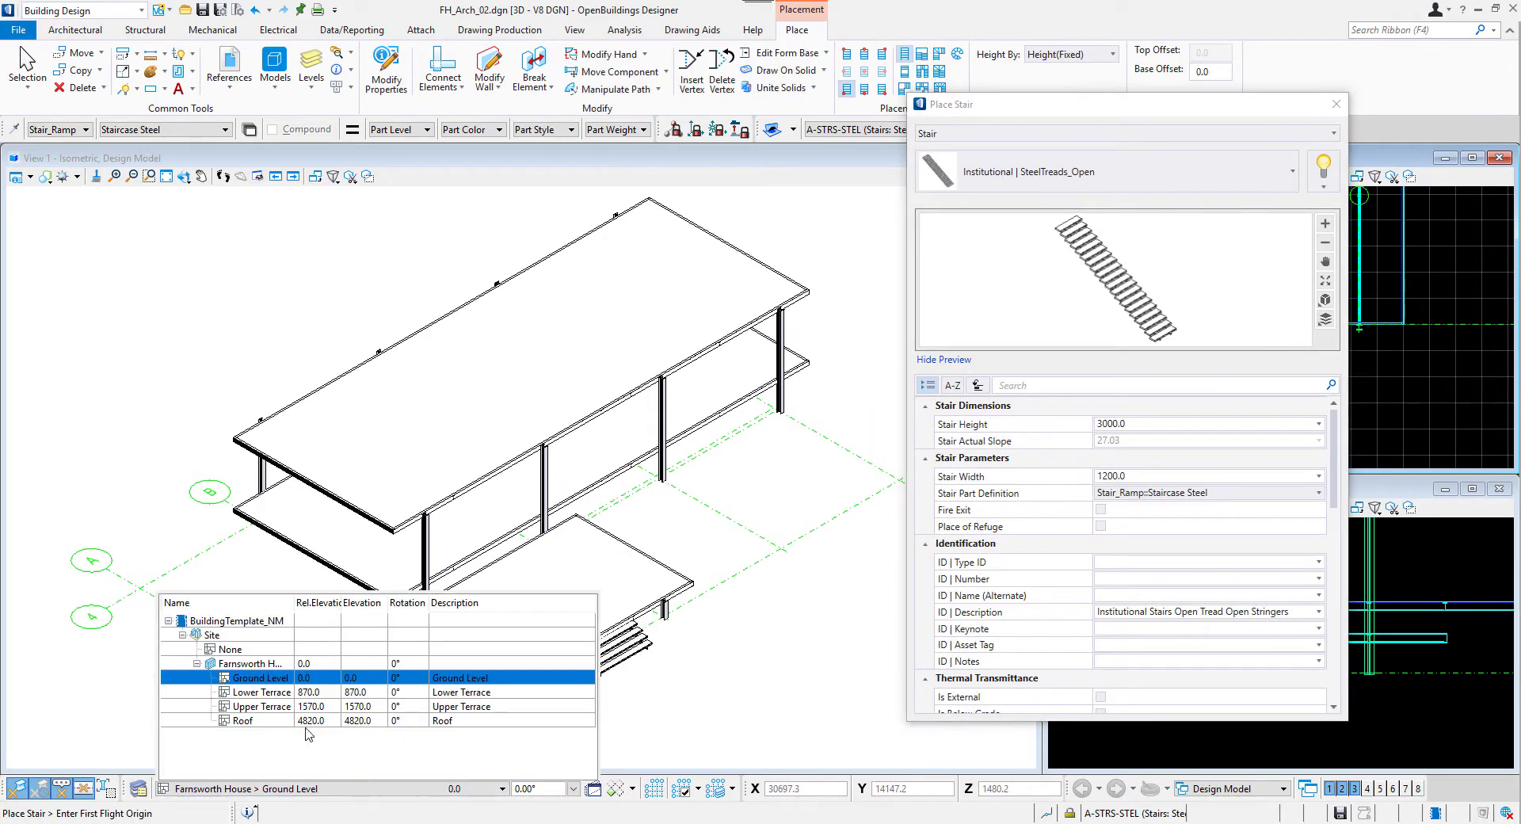
{"action": "left_click", "coordinate": [262, 692]}
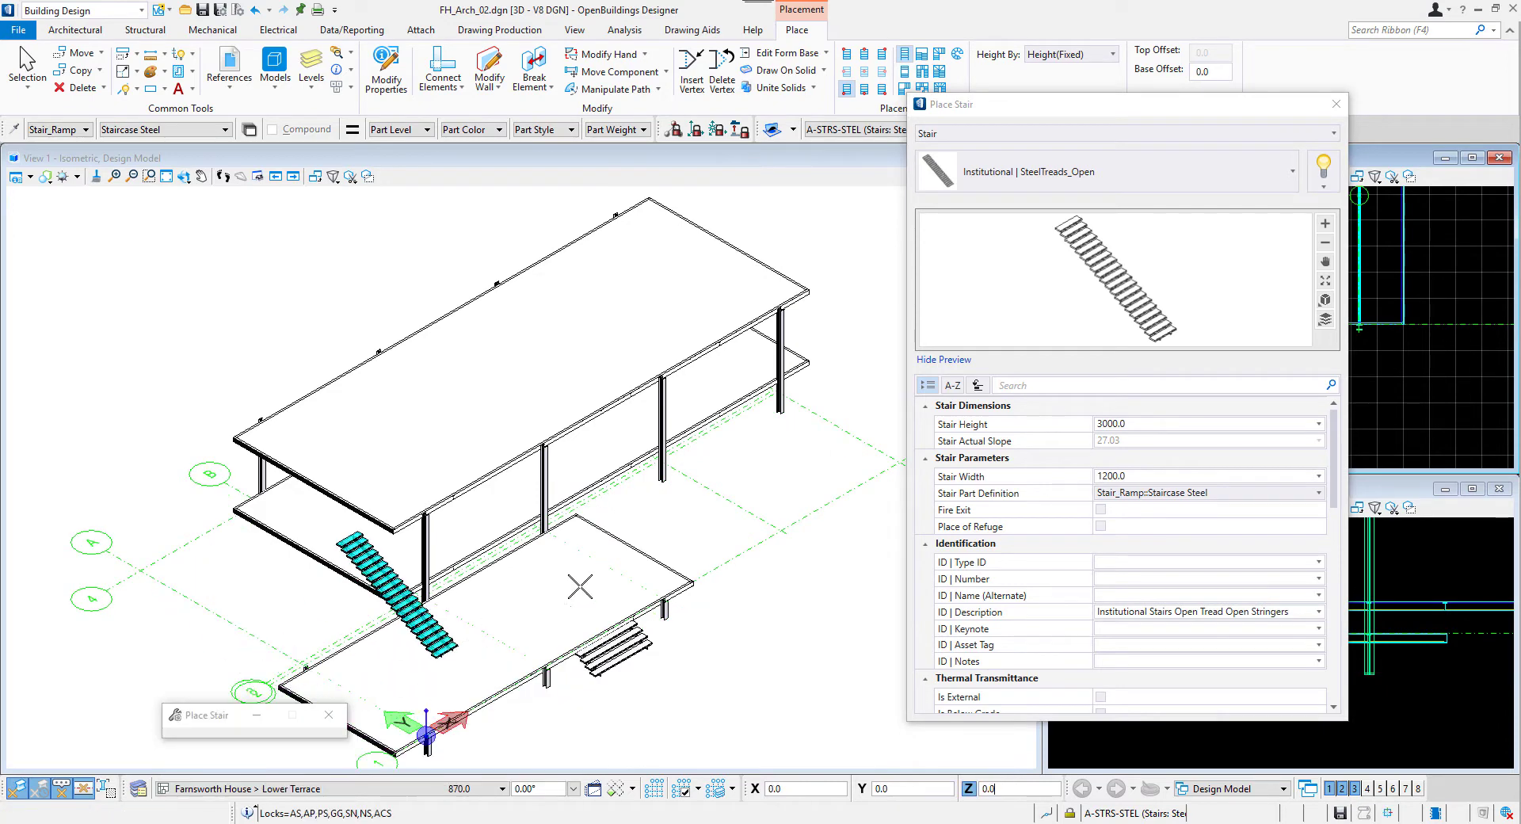
{"action": "left_click", "coordinate": [1117, 424]}
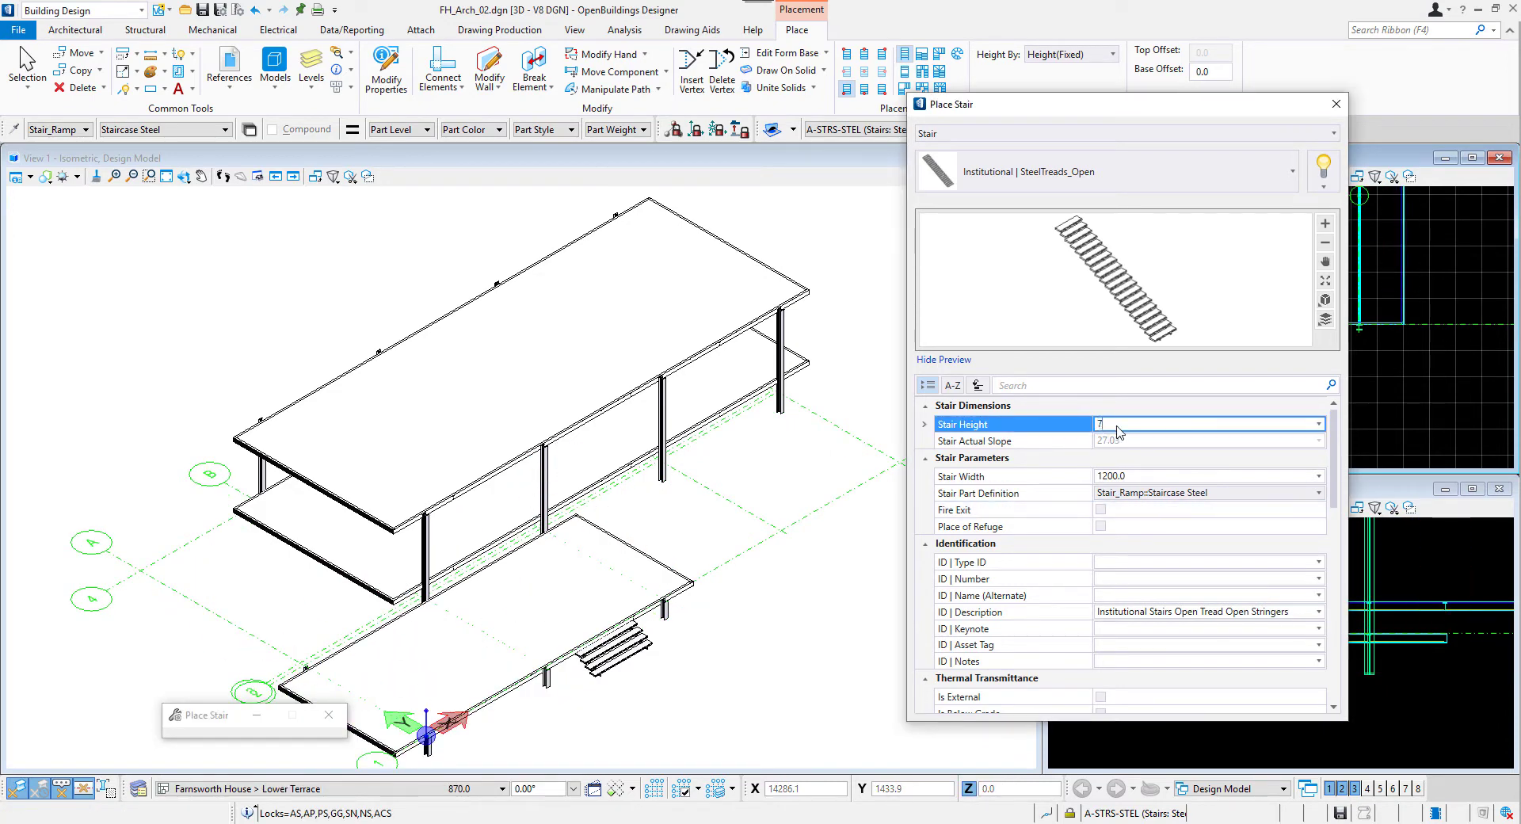
{"action": "type", "text": "700"}
{"action": "left_click", "coordinate": [1103, 476]}
{"action": "type", "text": "3200"}
{"action": "key", "text": "Return"}
Step: Place the second stair on the lower terrace, rising toward the upper terrace, and close the stair settings
{"action": "left_click", "coordinate": [496, 584]}
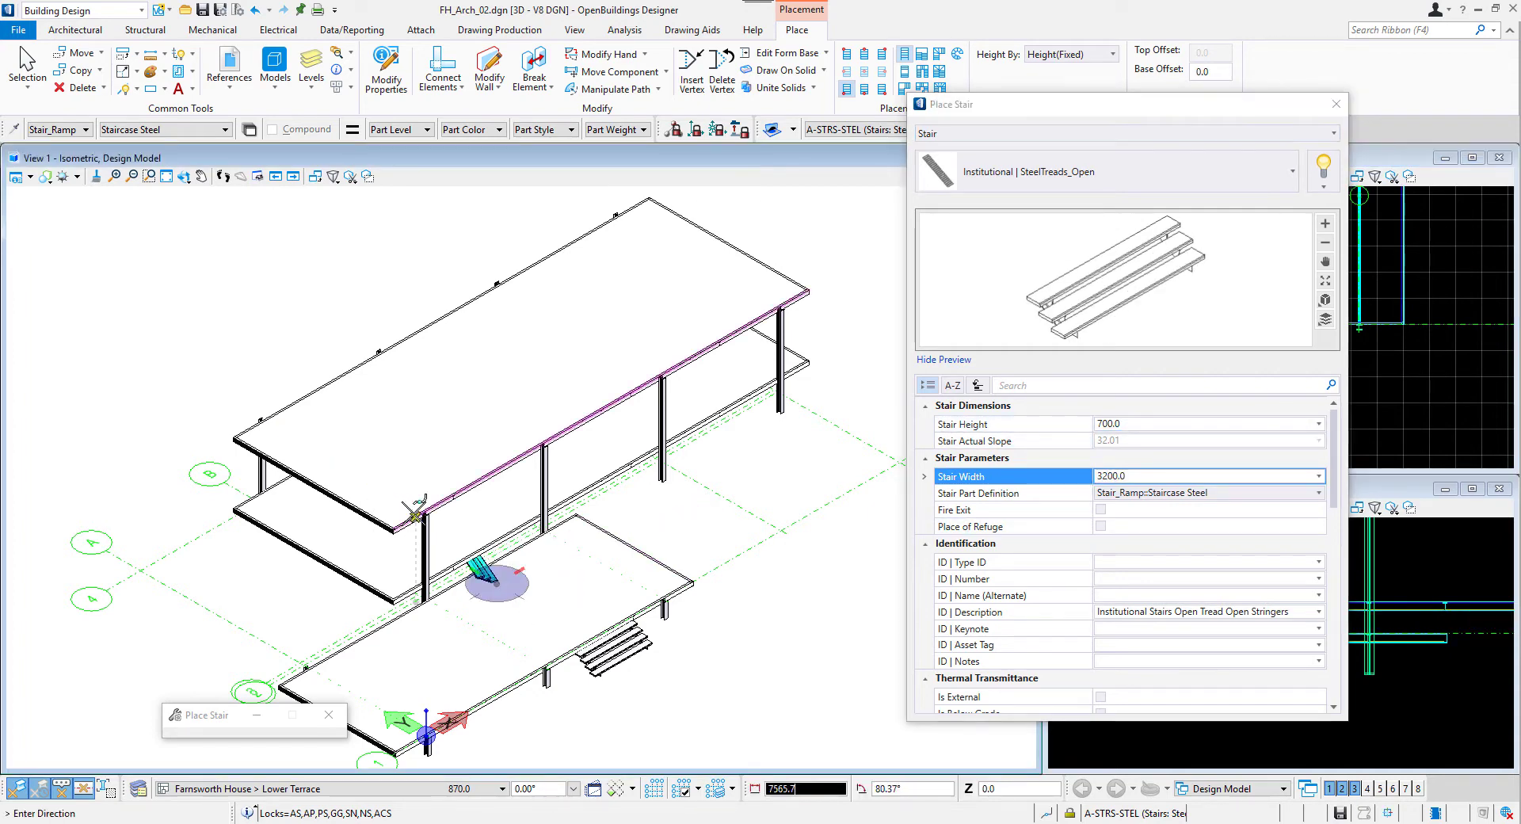
{"action": "left_click", "coordinate": [554, 560]}
{"action": "left_click", "coordinate": [1336, 104]}
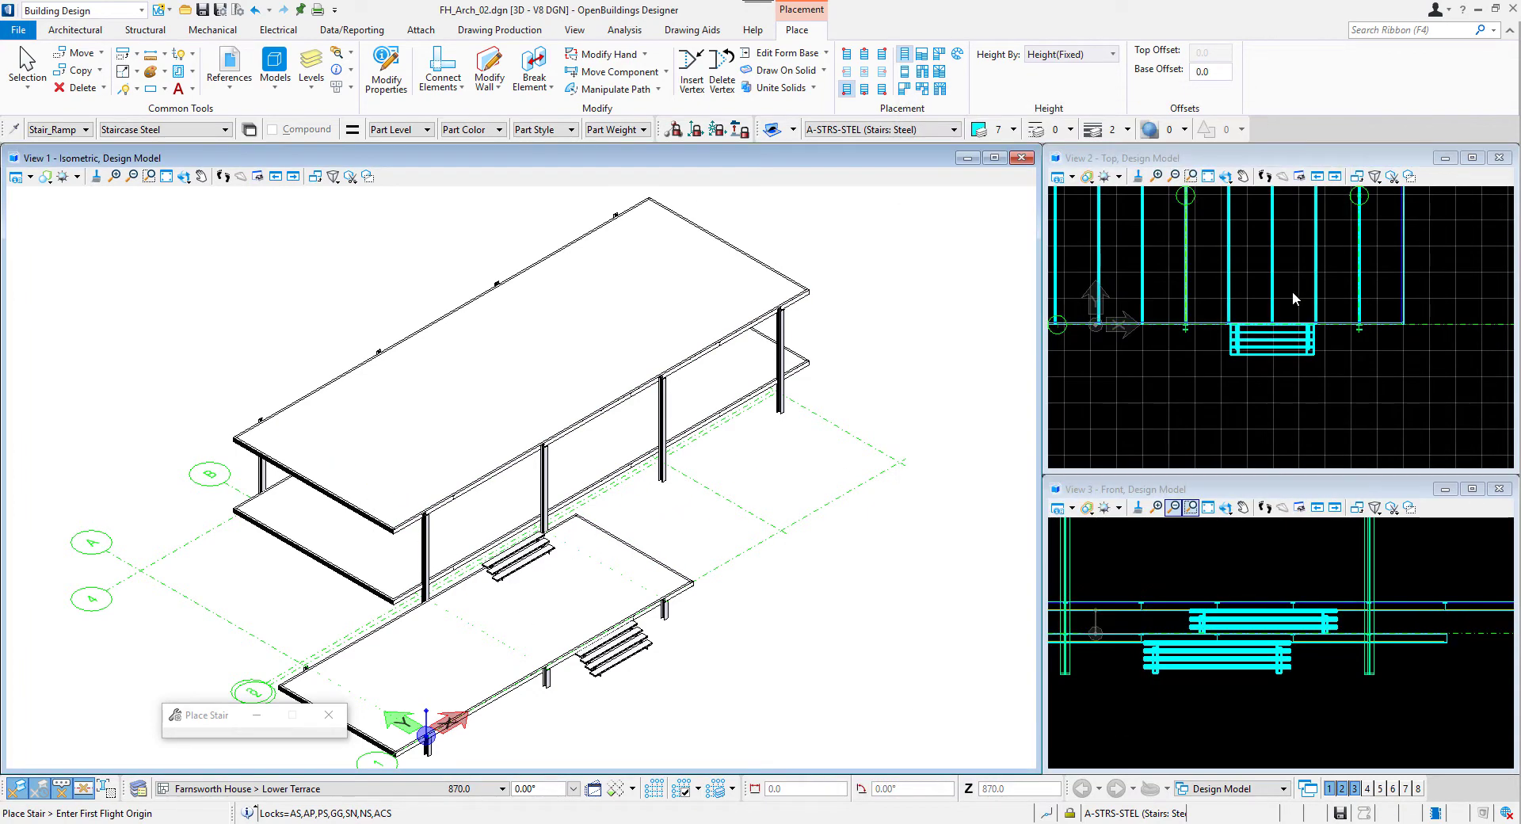
Step: Move the second stair against the front edge of the upper terrace, in line with the first stair
{"action": "left_click", "coordinate": [1291, 350]}
{"action": "scroll", "coordinate": [1276, 340], "scroll_direction": "up", "scroll_amount": 3}
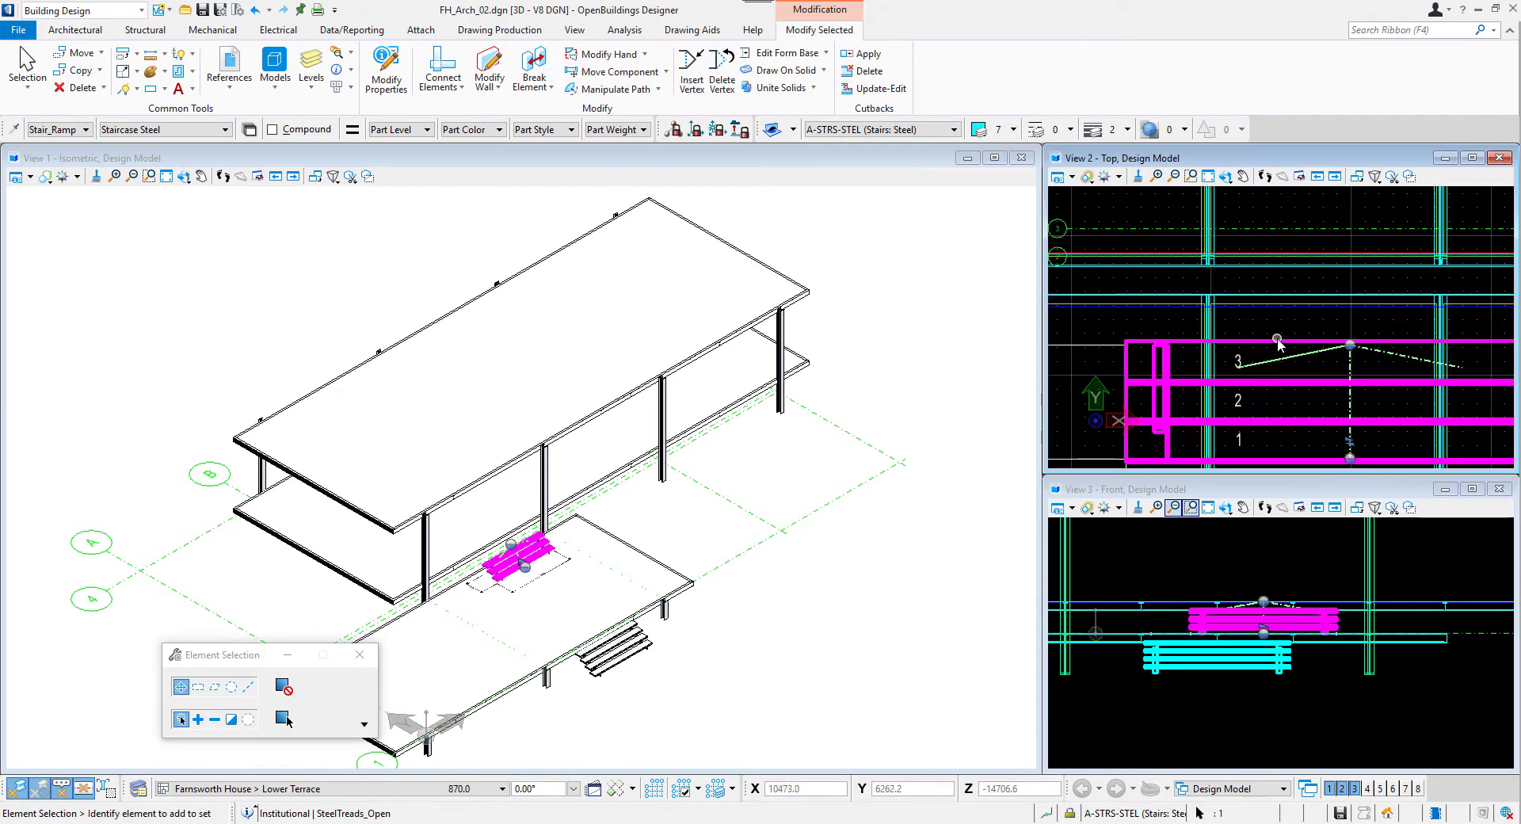
{"action": "right_click", "coordinate": [1288, 345]}
{"action": "left_click", "coordinate": [1314, 424]}
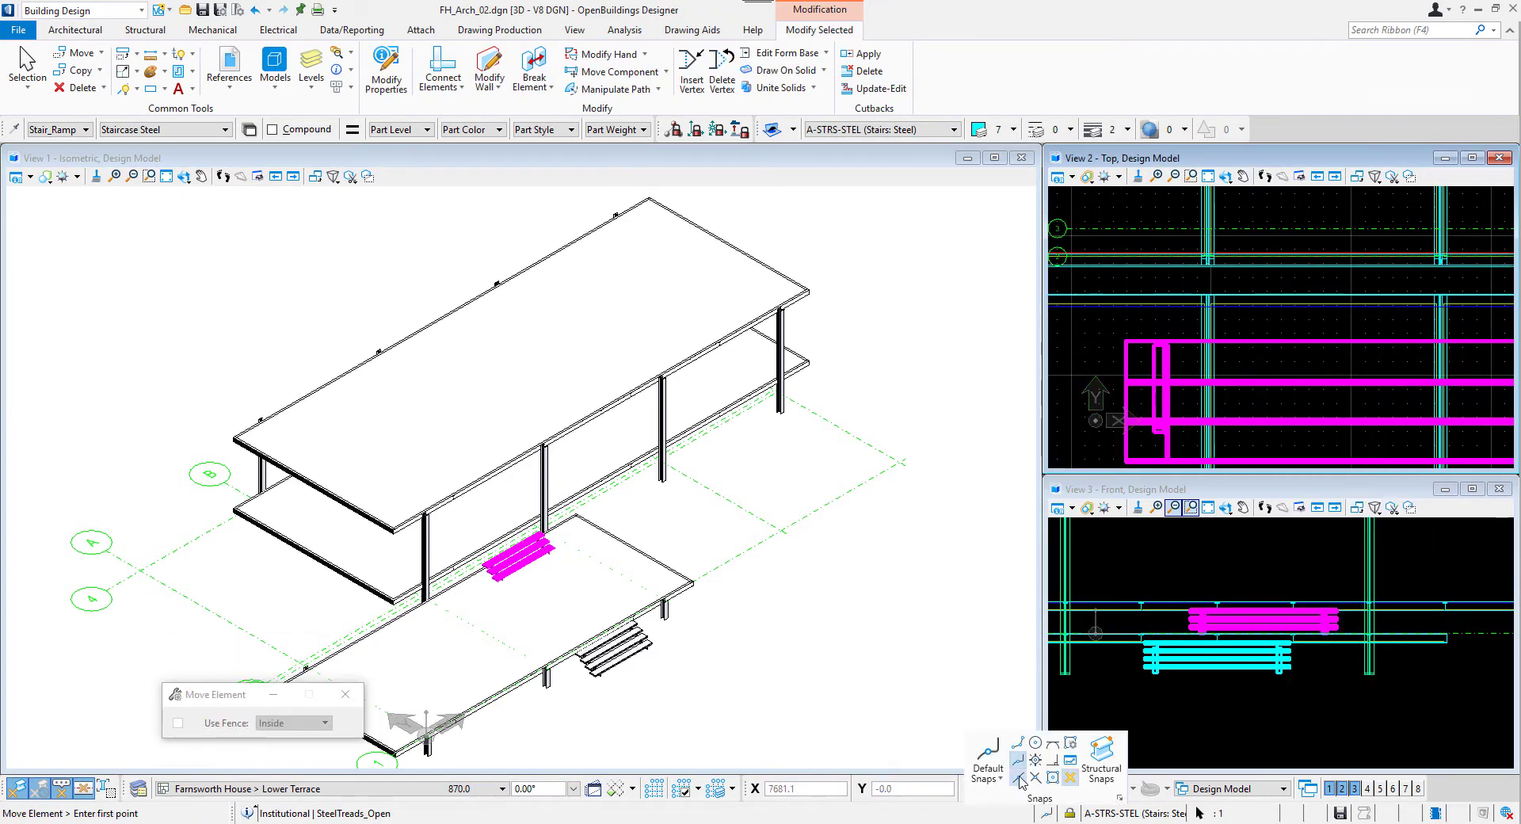
{"action": "left_click", "coordinate": [1351, 332]}
{"action": "scroll", "coordinate": [1259, 269], "scroll_direction": "up", "scroll_amount": 4}
{"action": "scroll", "coordinate": [1386, 229], "scroll_direction": "up", "scroll_amount": 3}
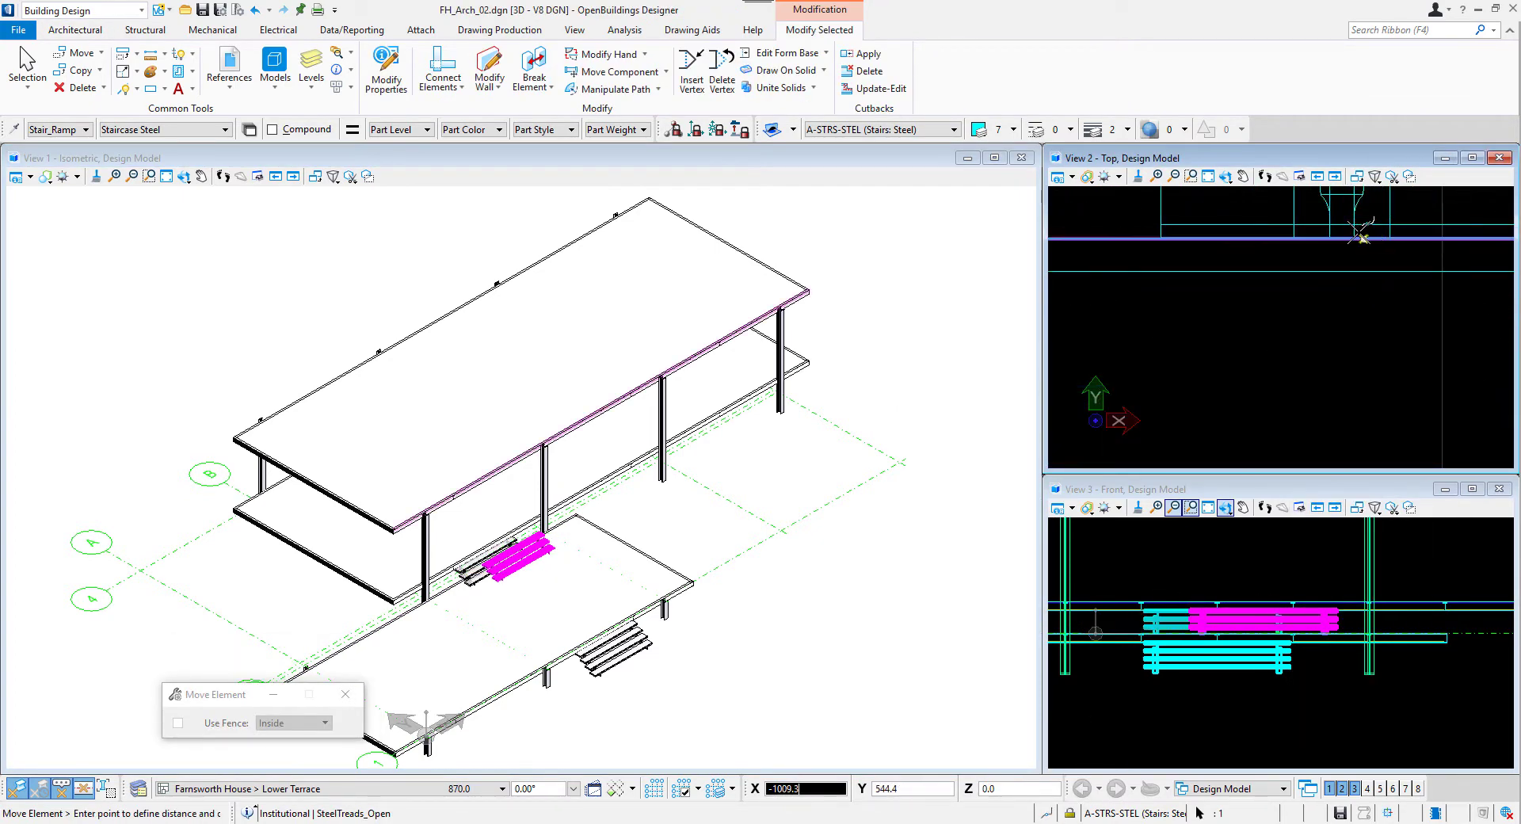
{"action": "key", "text": "o"}
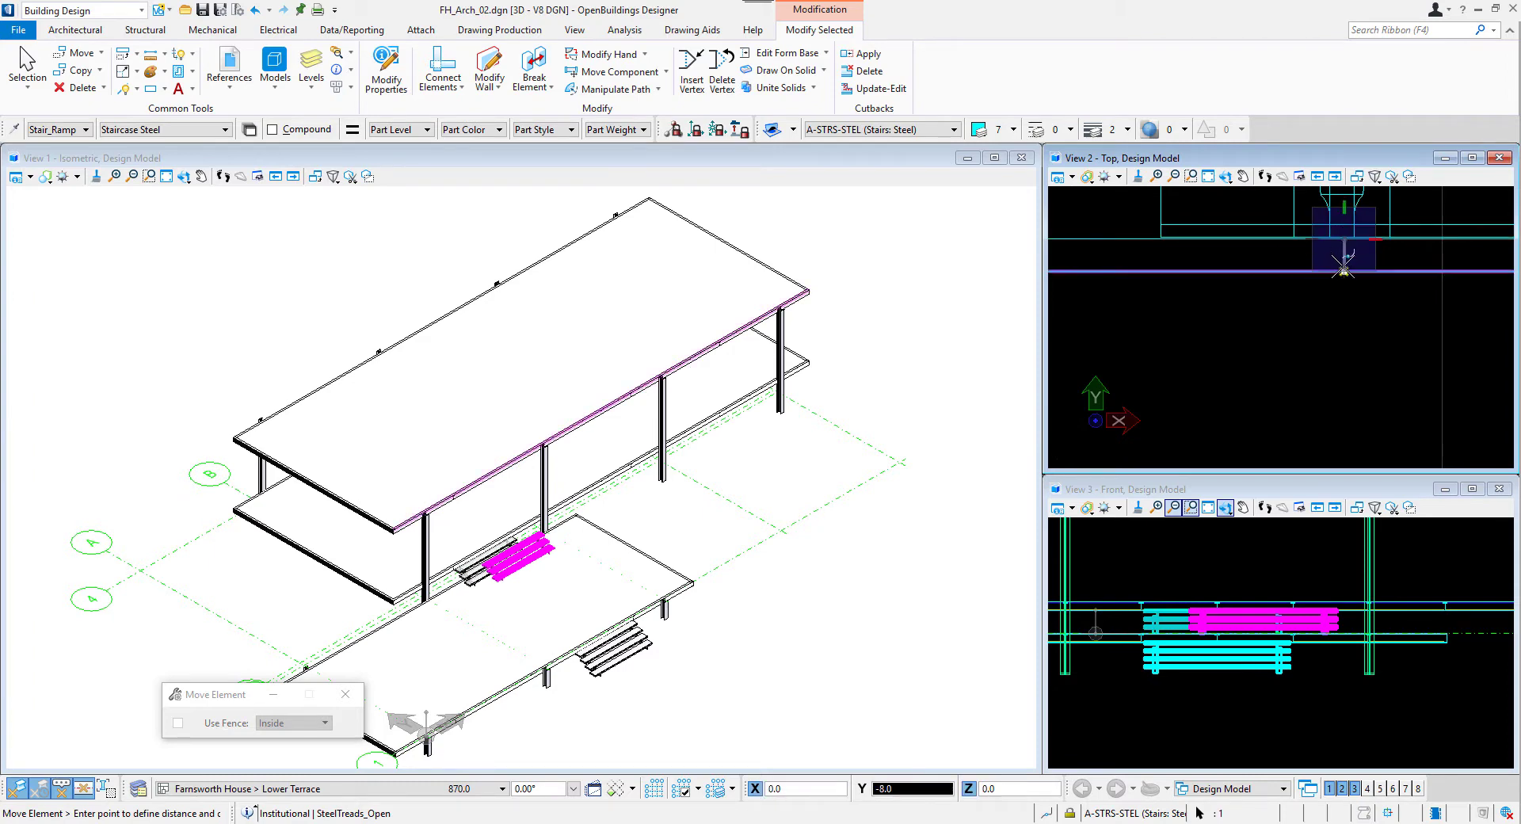
{"action": "left_click", "coordinate": [1344, 270]}
{"action": "right_click", "coordinate": [1341, 368]}
Step: Examine how the second stair meets the upper terrace edge and refit all three views
{"action": "scroll", "coordinate": [1341, 369], "scroll_direction": "down", "scroll_amount": 4}
{"action": "scroll", "coordinate": [420, 560], "scroll_direction": "up", "scroll_amount": 4}
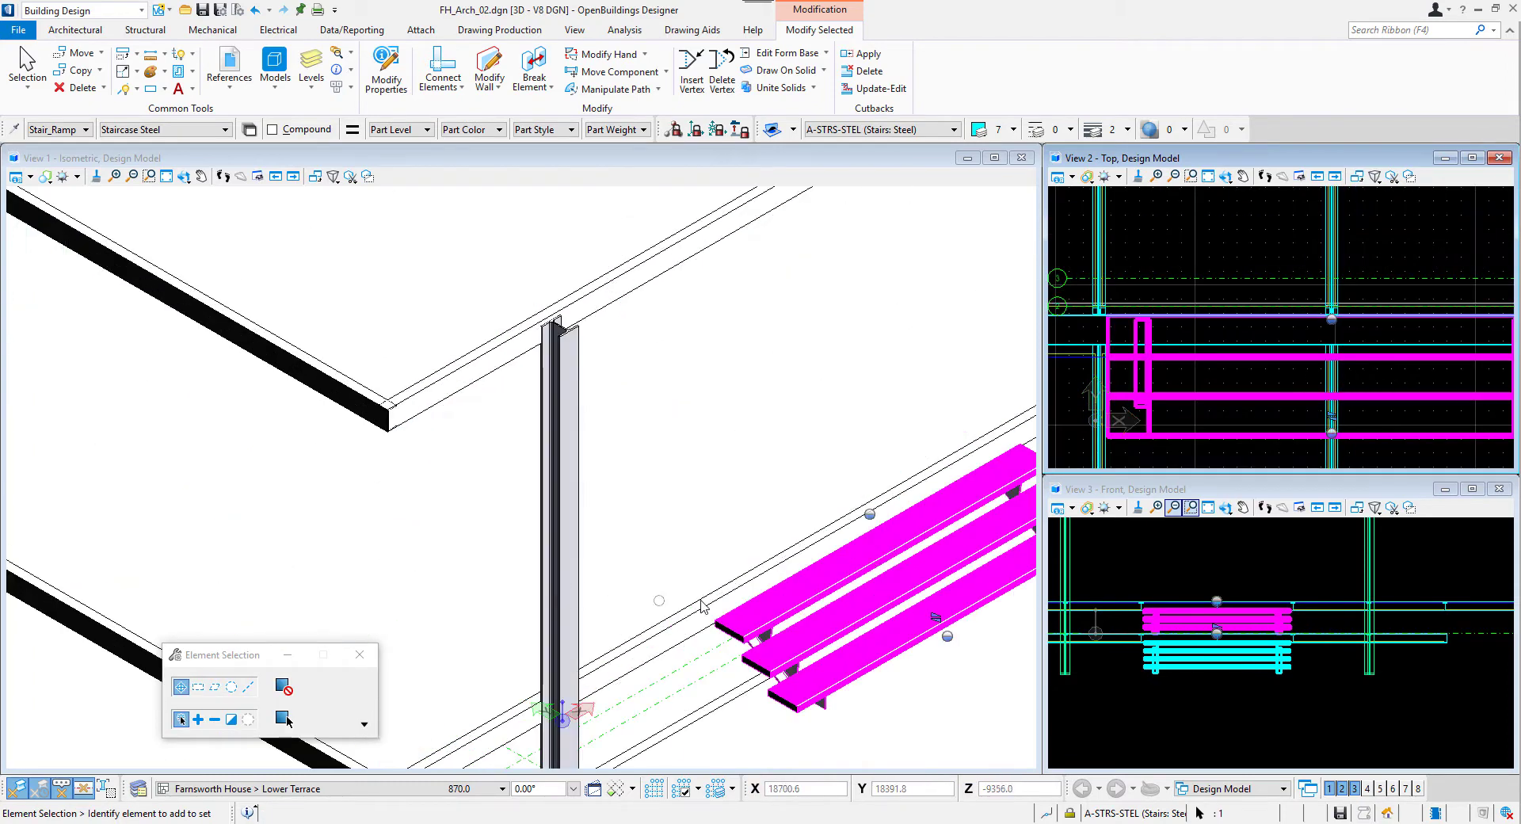
{"action": "scroll", "coordinate": [1277, 615], "scroll_direction": "up", "scroll_amount": 2}
{"action": "scroll", "coordinate": [1101, 322], "scroll_direction": "up", "scroll_amount": 1}
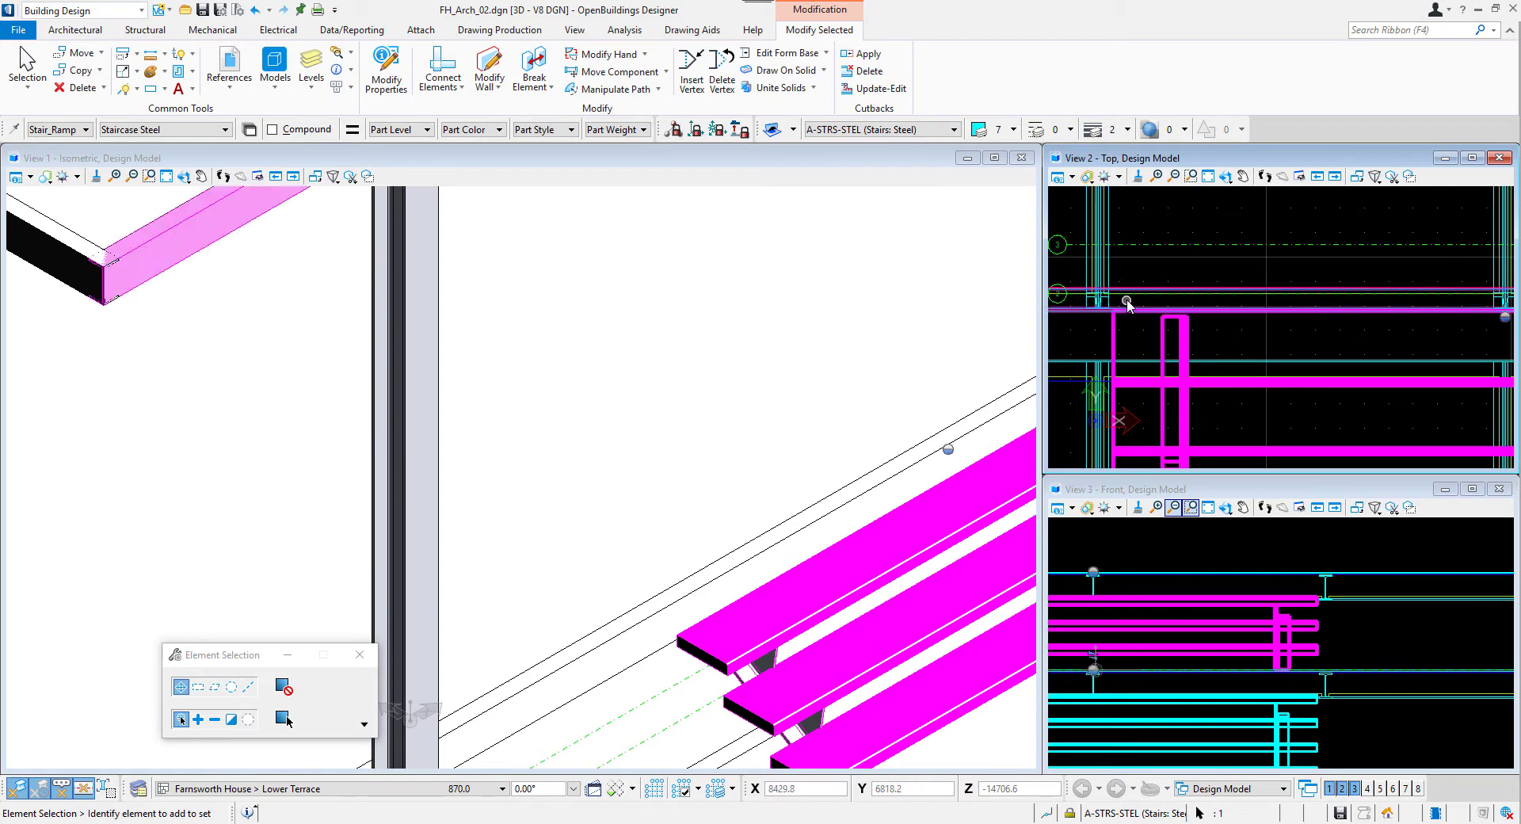
{"action": "left_click", "coordinate": [1208, 176]}
{"action": "left_click", "coordinate": [1208, 507]}
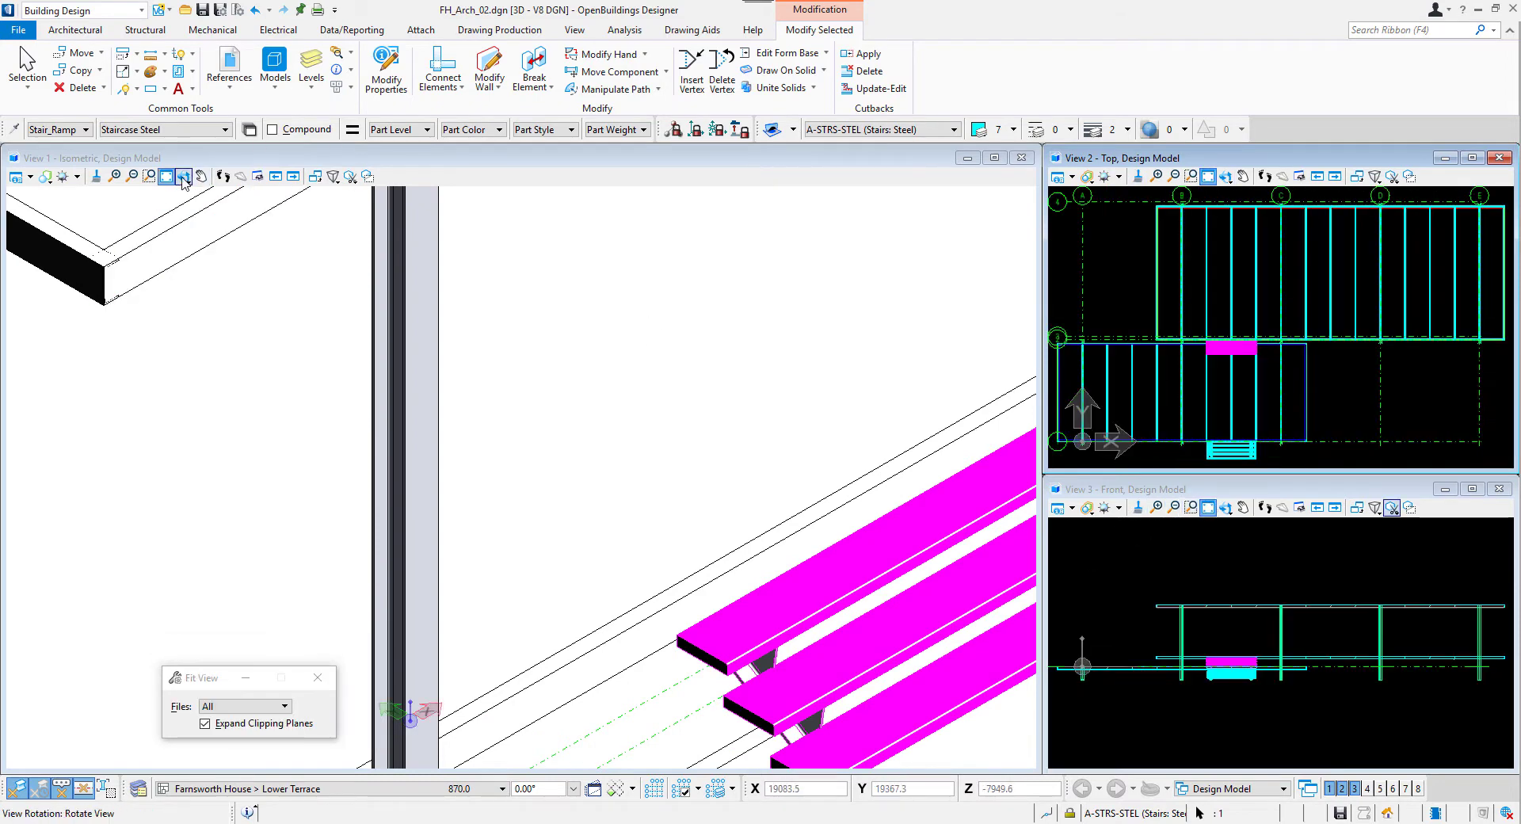
{"action": "left_click", "coordinate": [165, 176]}
{"action": "right_click", "coordinate": [724, 629]}
{"action": "left_click", "coordinate": [733, 640]}
Step: Apply a fitted clip volume with its clip element displayed to the isometric view and lower its top face below the roof slab
{"action": "left_click", "coordinate": [350, 175]}
{"action": "left_click", "coordinate": [276, 625]}
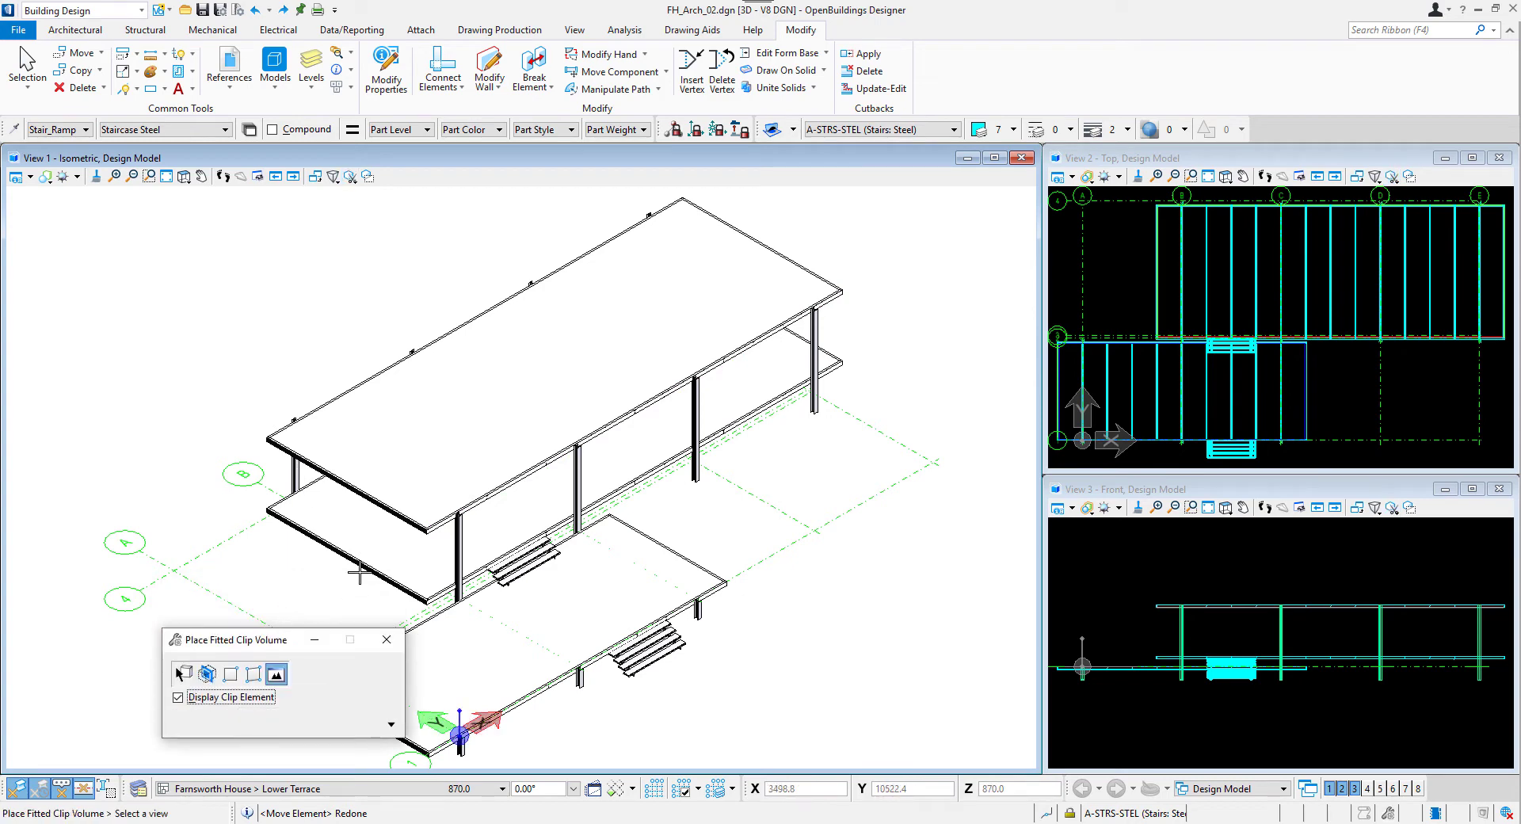
{"action": "left_click", "coordinate": [416, 457]}
{"action": "left_click", "coordinate": [131, 496]}
{"action": "key", "text": "f"}
{"action": "left_click_drag", "start_coordinate": [132, 558], "coordinate": [132, 558]}
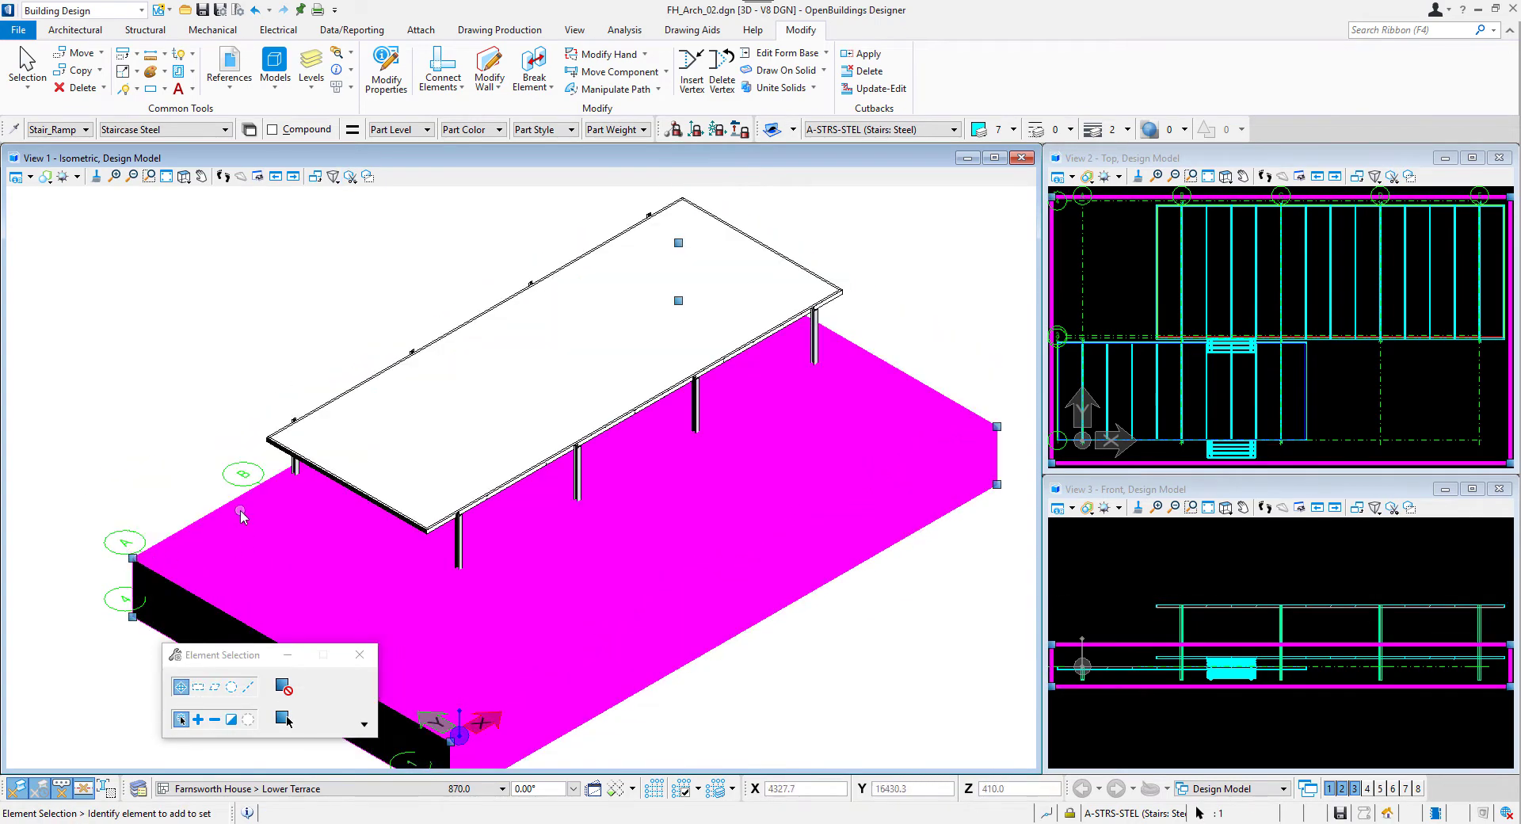
Step: Apply the edited clip element as the isometric view's clip volume, and raise its top face slightly to expose more of the columns
{"action": "left_click", "coordinate": [283, 718]}
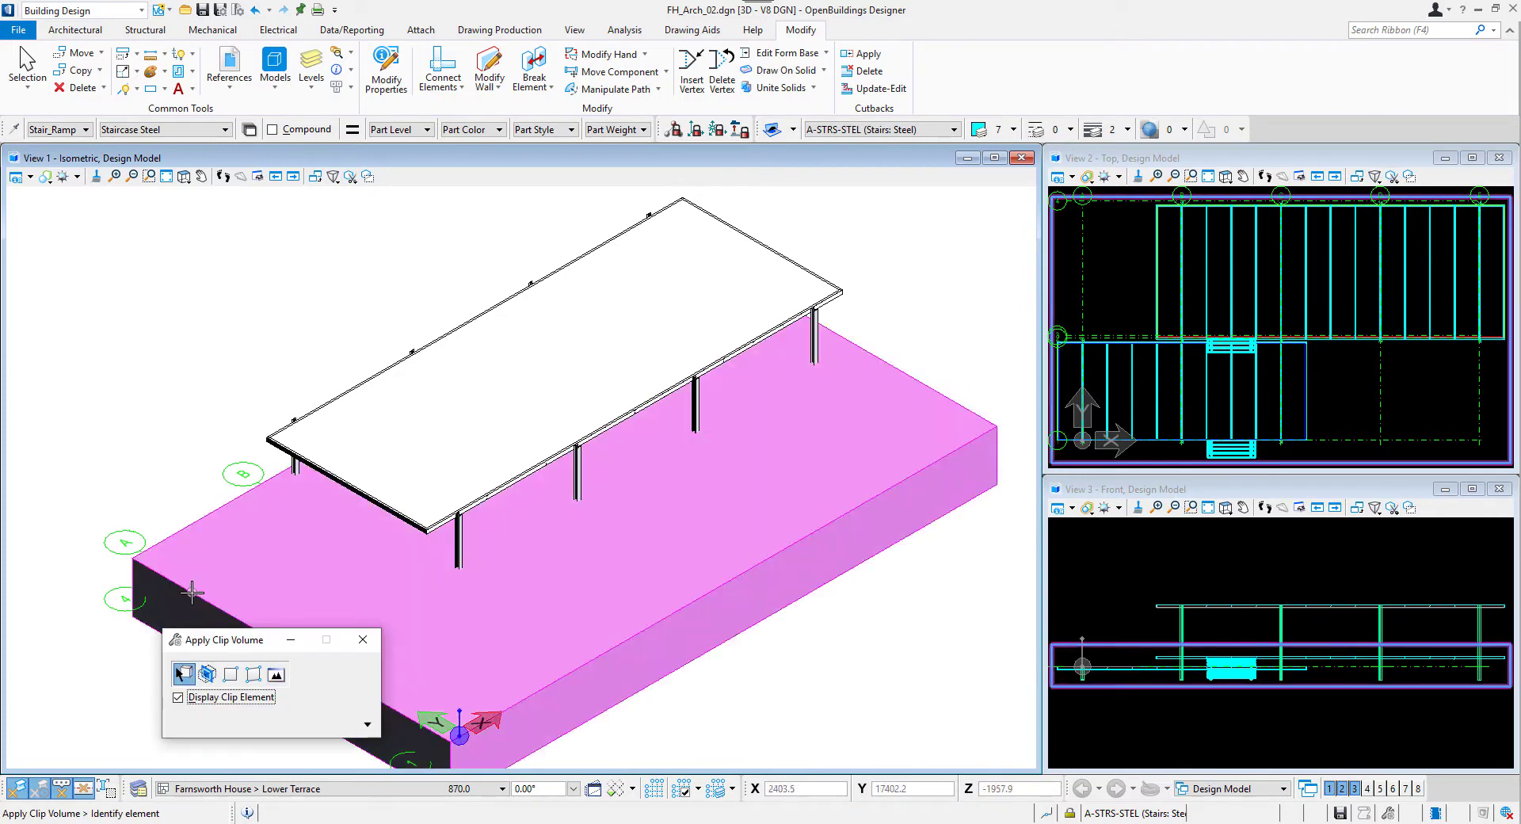
{"action": "left_click", "coordinate": [31, 87]}
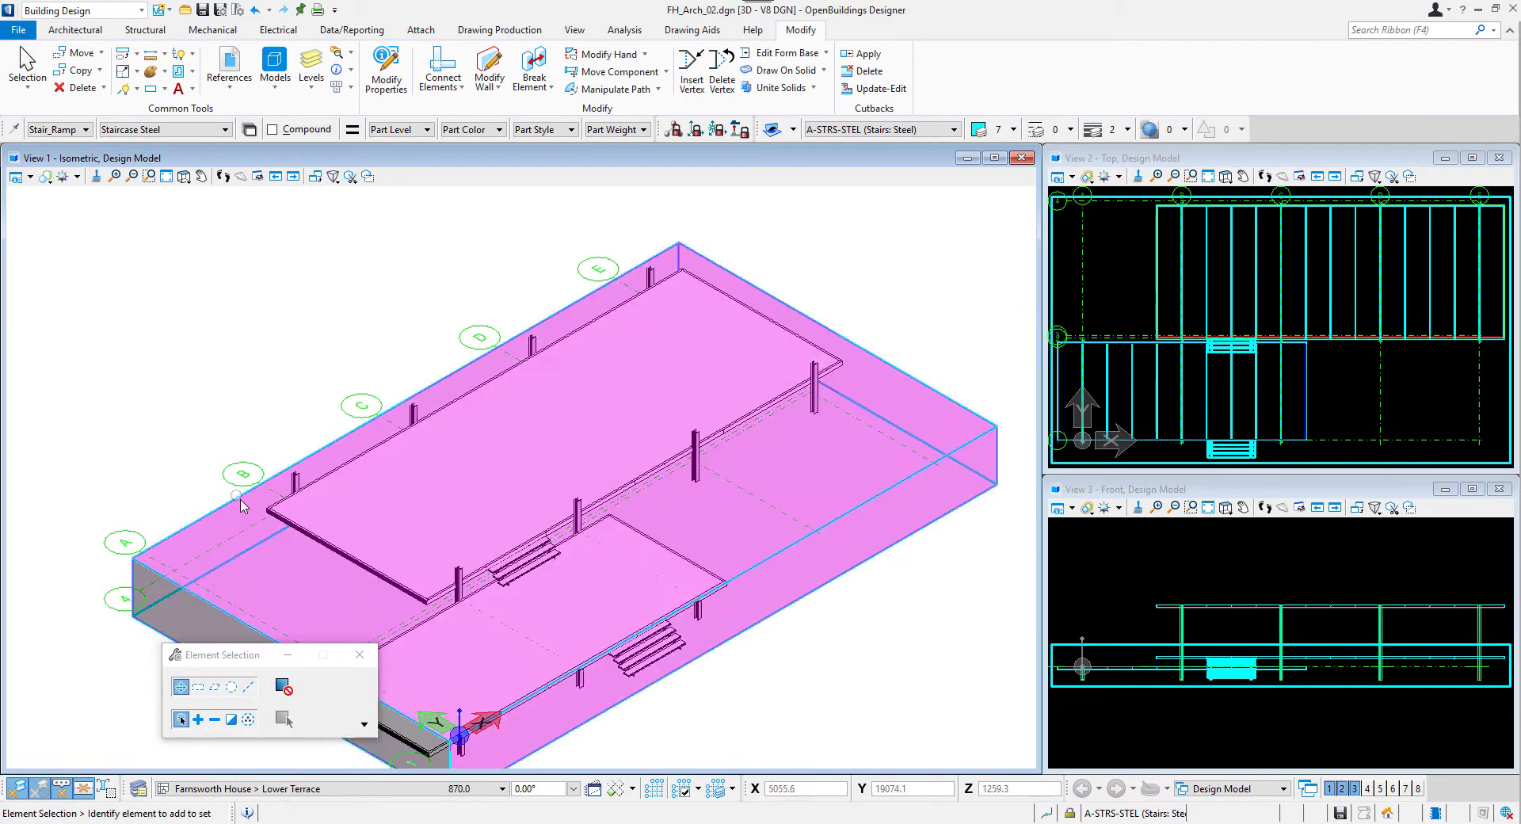
{"action": "left_click", "coordinate": [679, 244]}
{"action": "left_click_drag", "start_coordinate": [679, 244], "coordinate": [678, 213]}
{"action": "left_click", "coordinate": [145, 228]}
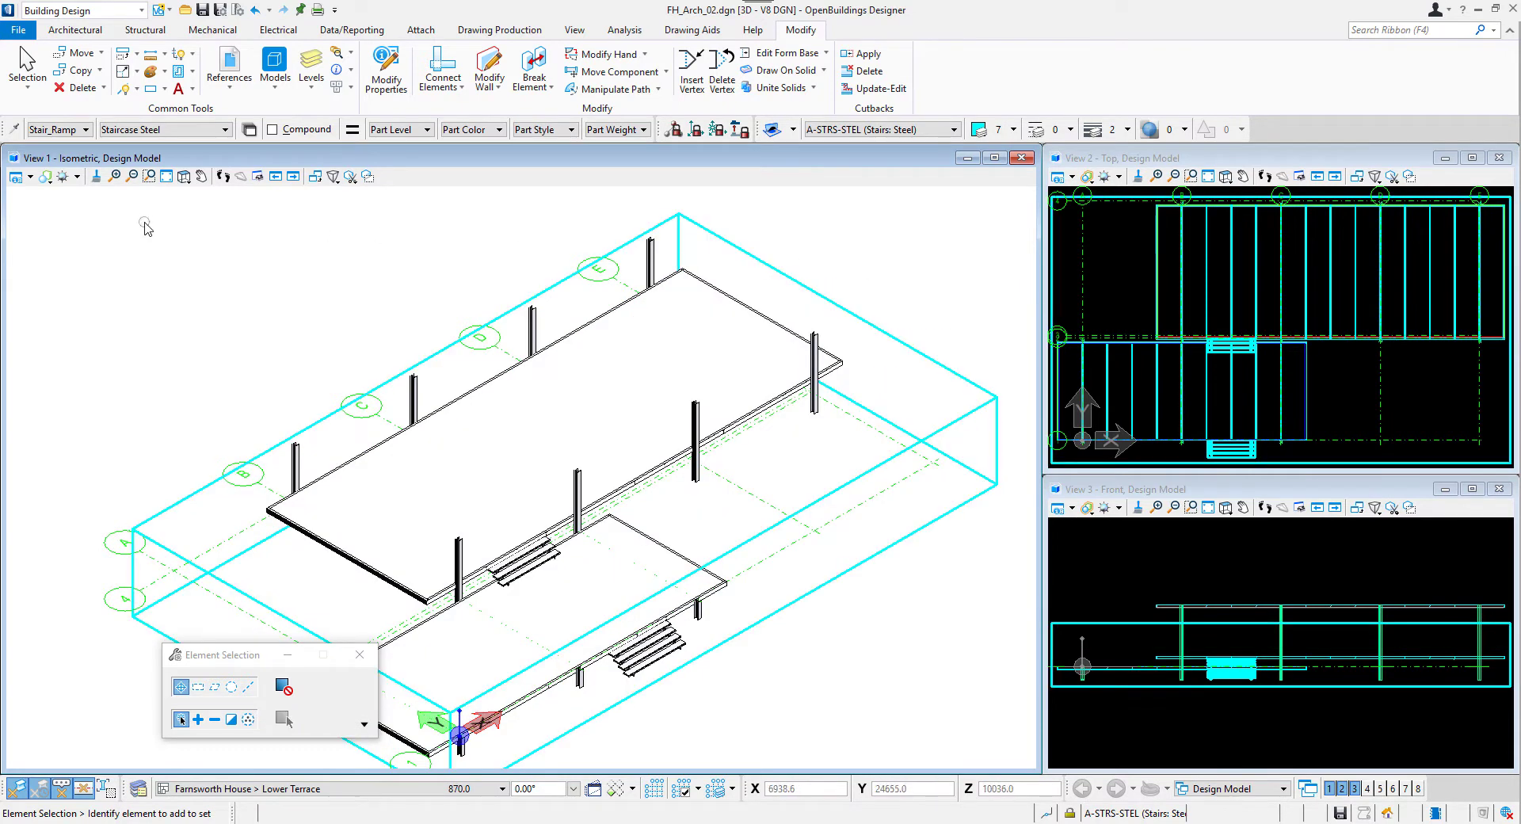
Step: Rotate the isometric view to Top and start placing a wall of the *New Default Interior Wall* type
{"action": "left_click", "coordinate": [183, 177]}
{"action": "left_click", "coordinate": [222, 221]}
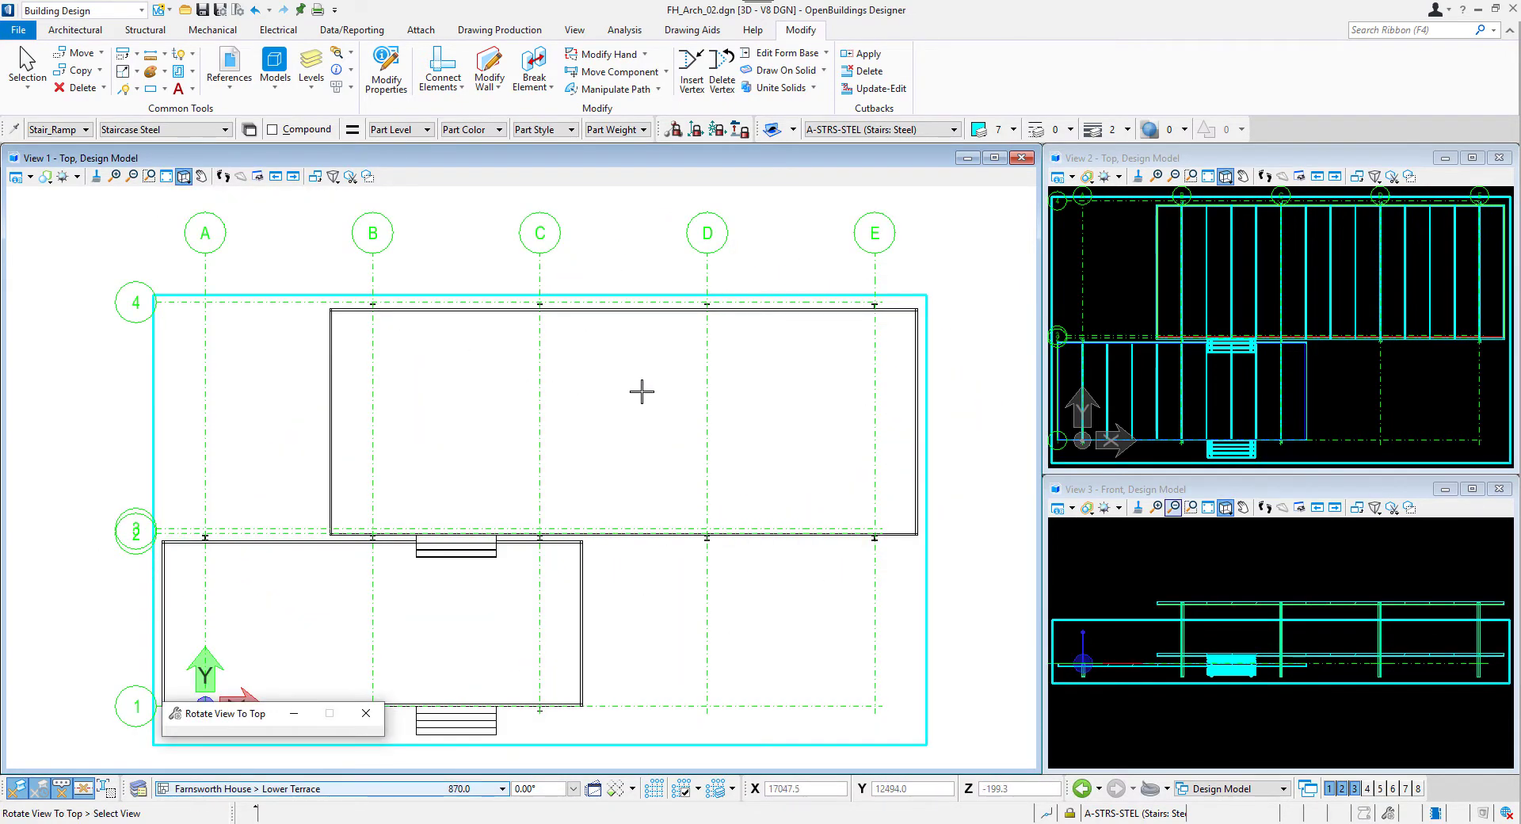
{"action": "left_click", "coordinate": [75, 30]}
{"action": "left_click", "coordinate": [422, 73]}
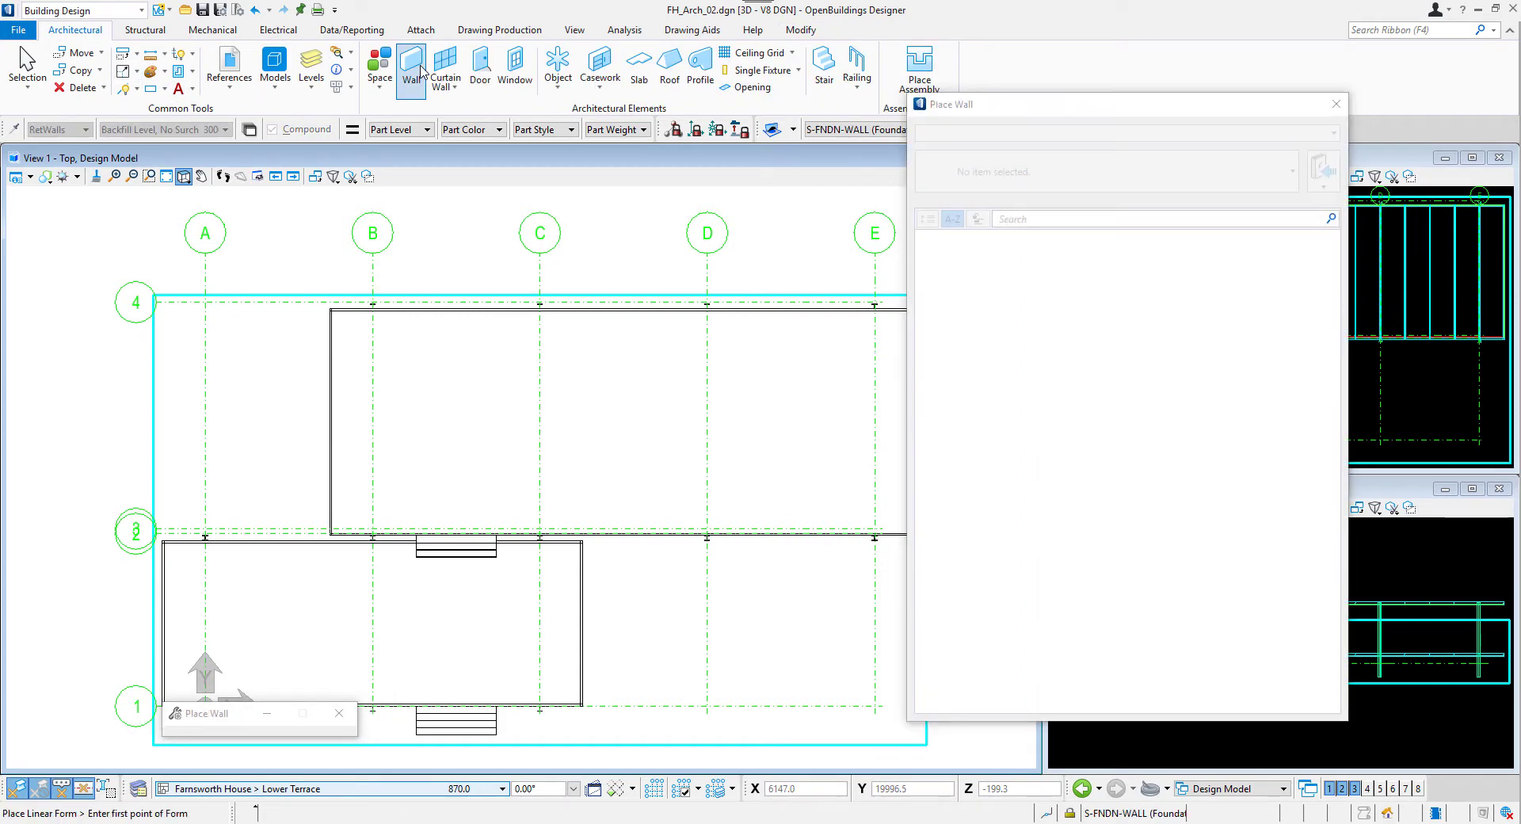
{"action": "left_click", "coordinate": [1113, 190]}
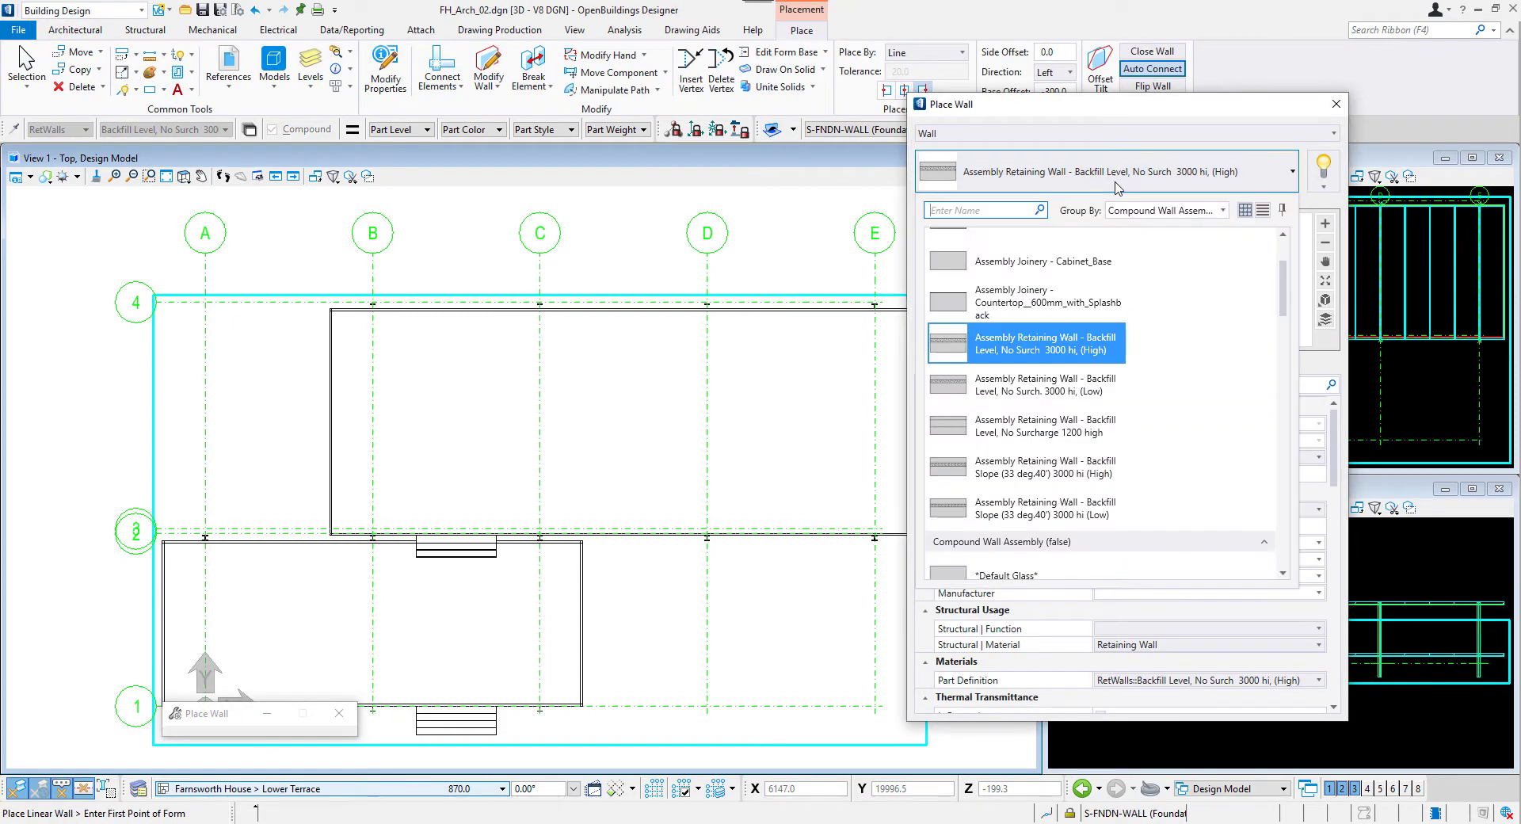
{"action": "scroll", "coordinate": [1119, 320], "scroll_direction": "down", "scroll_amount": 5}
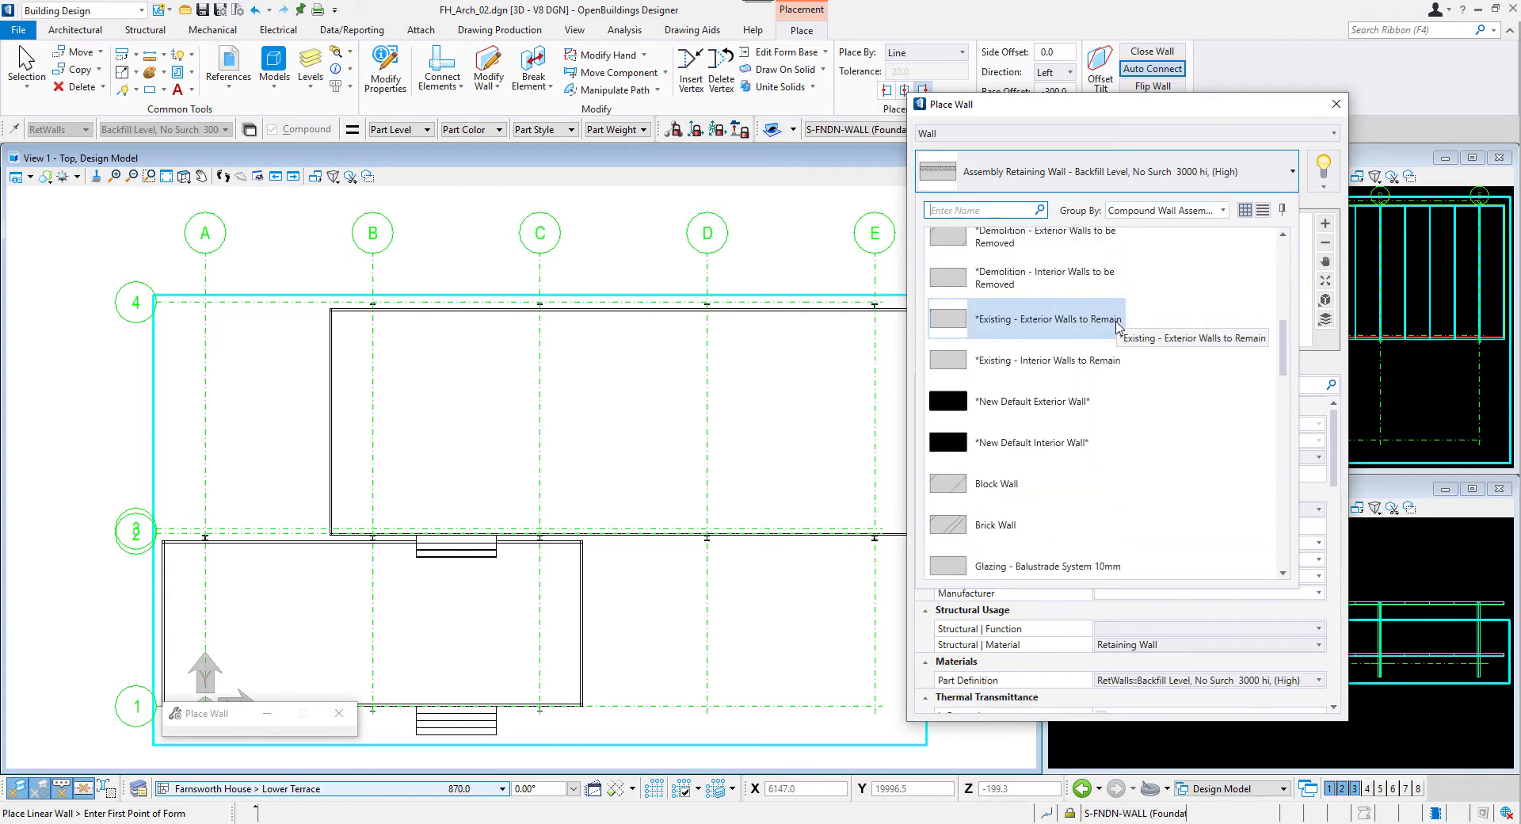
{"action": "left_click", "coordinate": [1055, 443]}
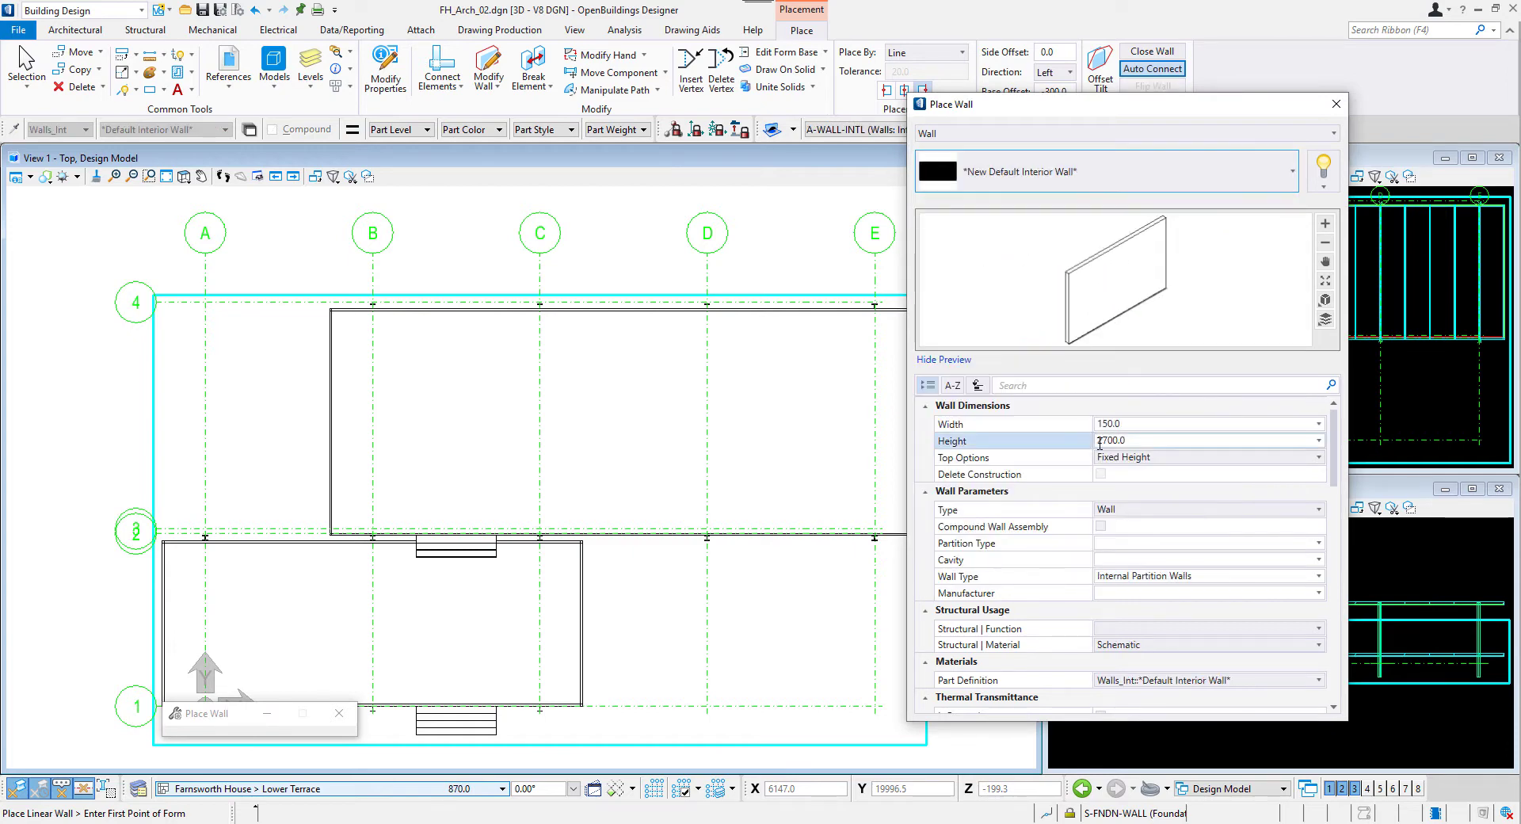
Step: Set the new wall's width to 100 mm and its height to 2940 mm, keeping the wall settings clear of the plan
{"action": "left_click", "coordinate": [1139, 423]}
{"action": "type", "text": "100"}
{"action": "left_click", "coordinate": [1142, 440]}
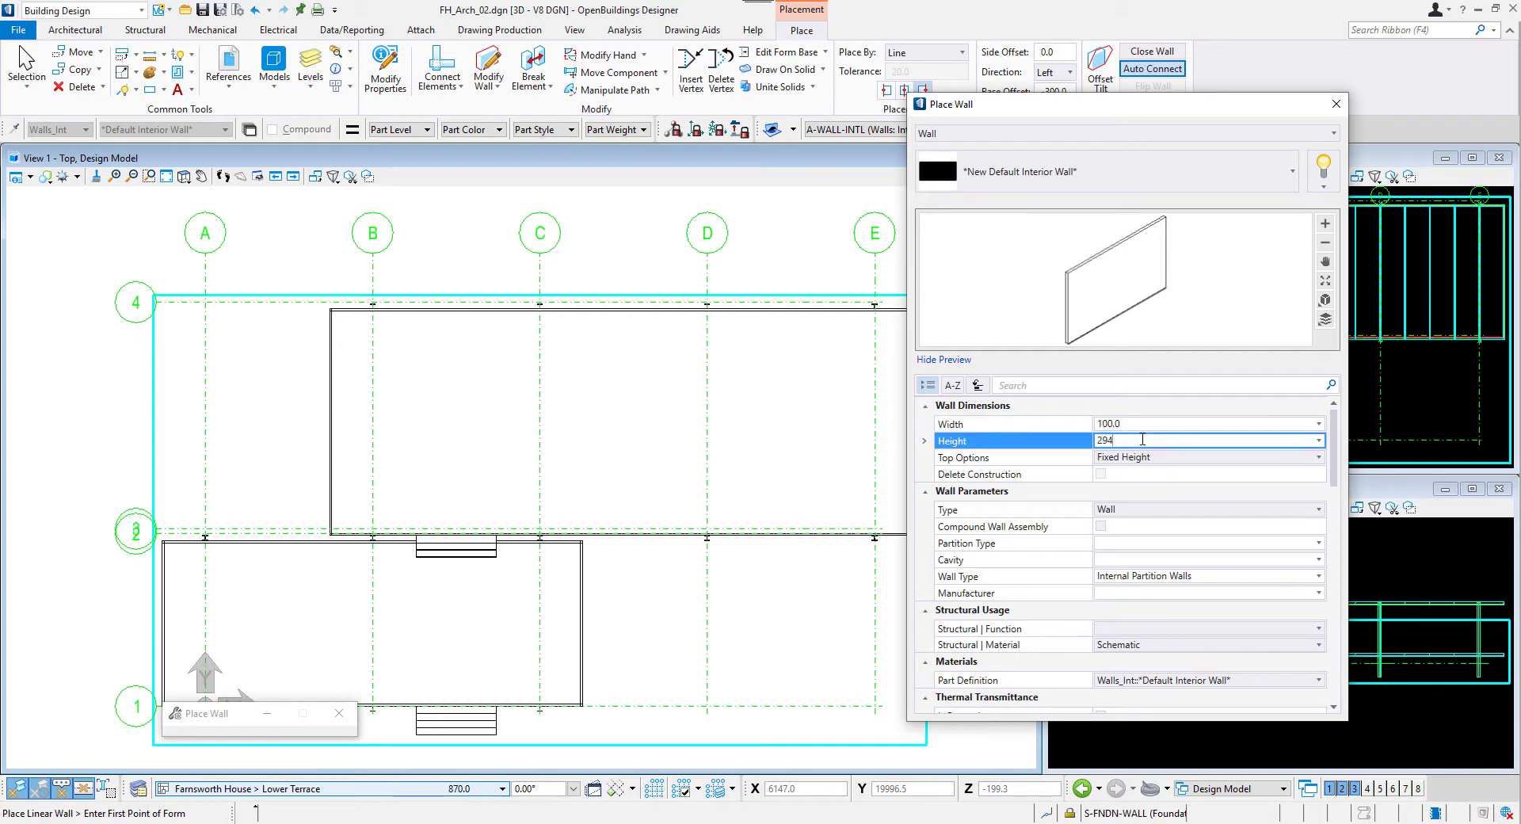
{"action": "type", "text": "2940"}
{"action": "key", "text": "Return"}
{"action": "left_click_drag", "start_coordinate": [1220, 104], "coordinate": [1325, 109]}
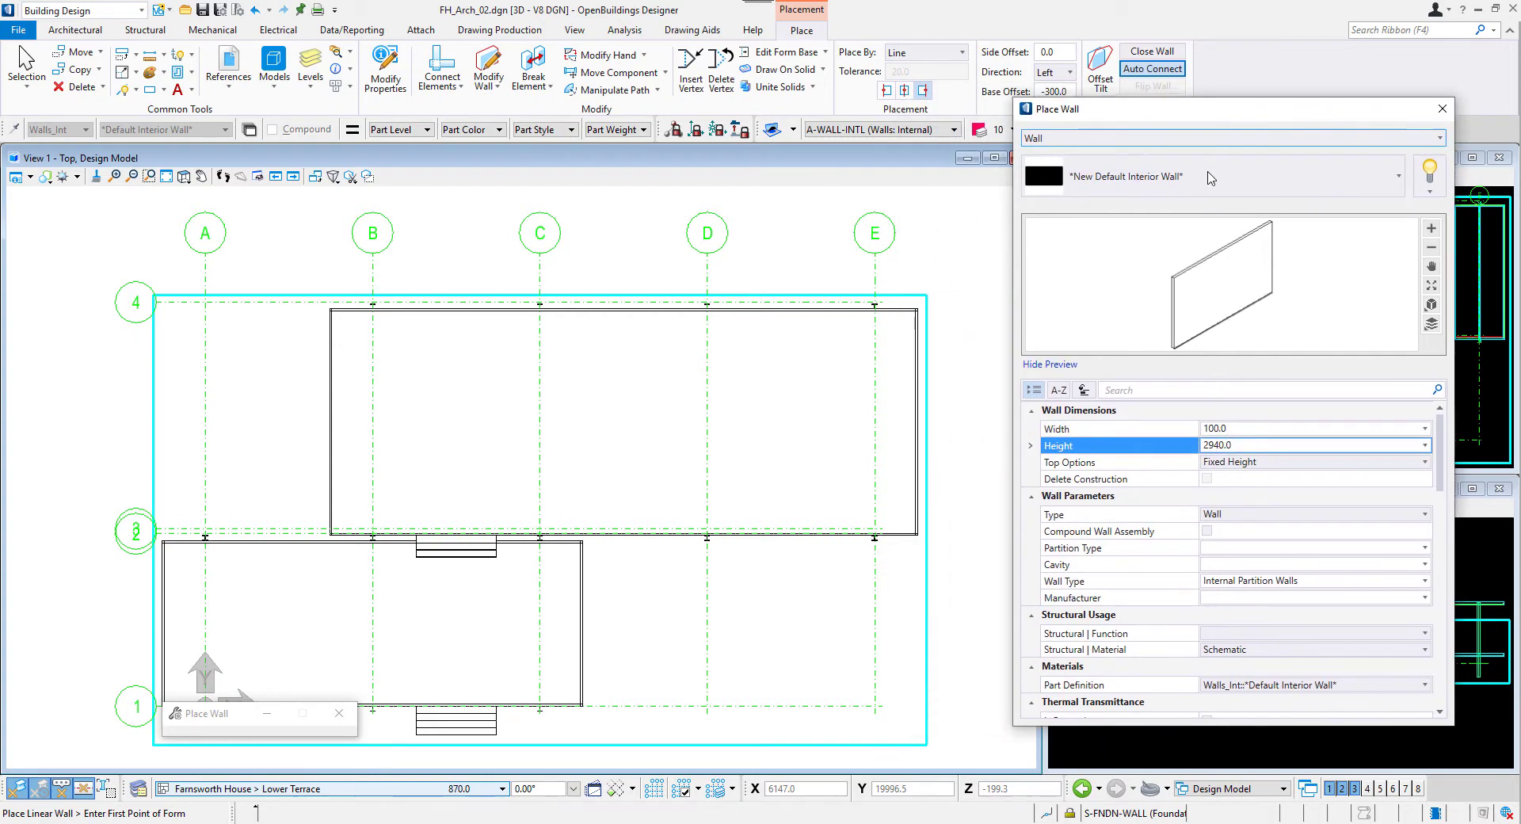
Step: Place a north–south wall between grids D and E, close to E, on the Upper Terrace floor with a base offset of 0
{"action": "left_click", "coordinate": [401, 789]}
{"action": "left_click", "coordinate": [270, 705]}
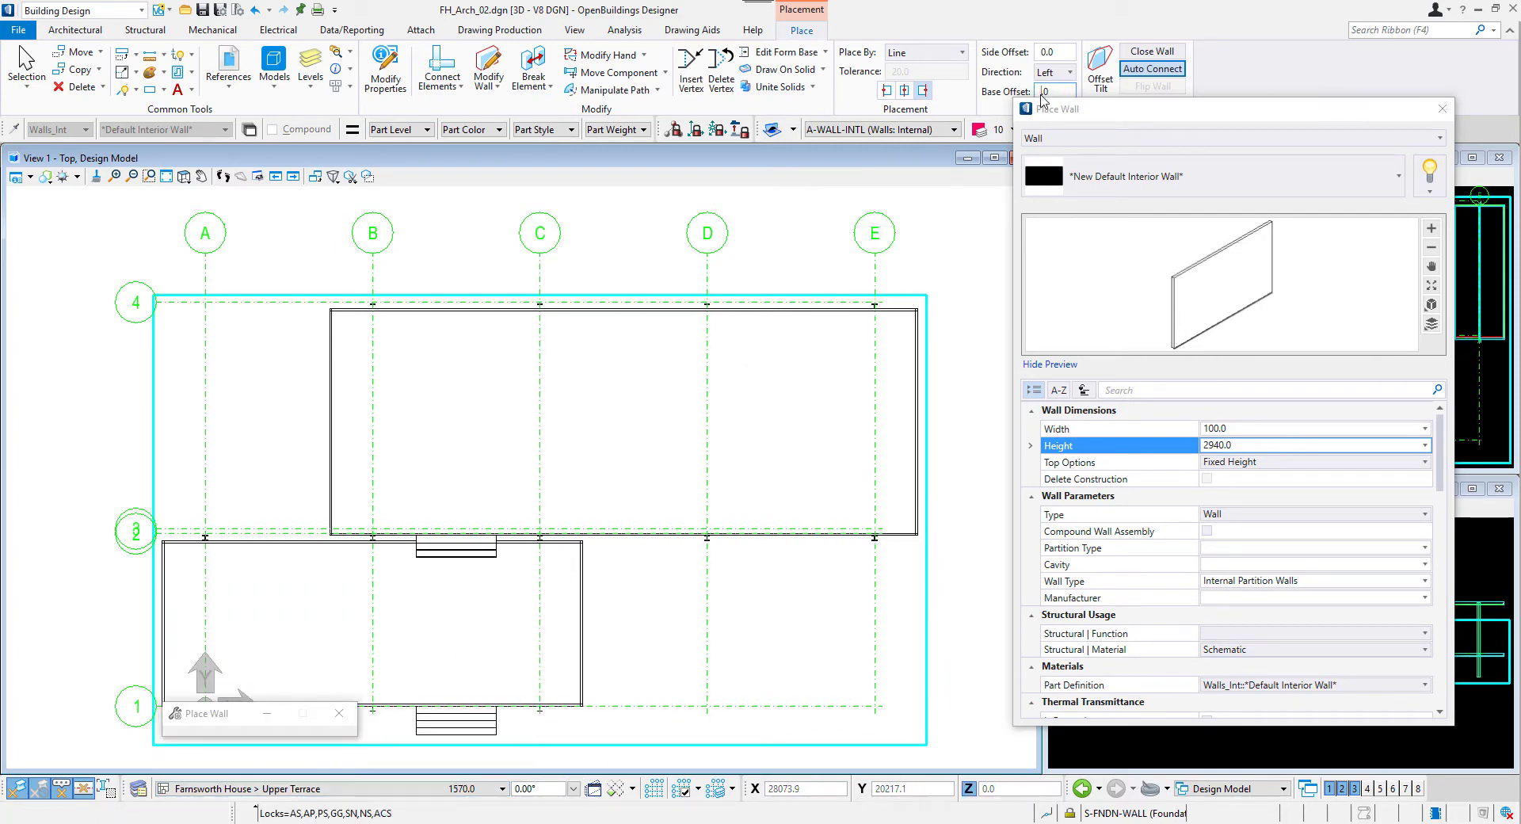
{"action": "left_click", "coordinate": [830, 353]}
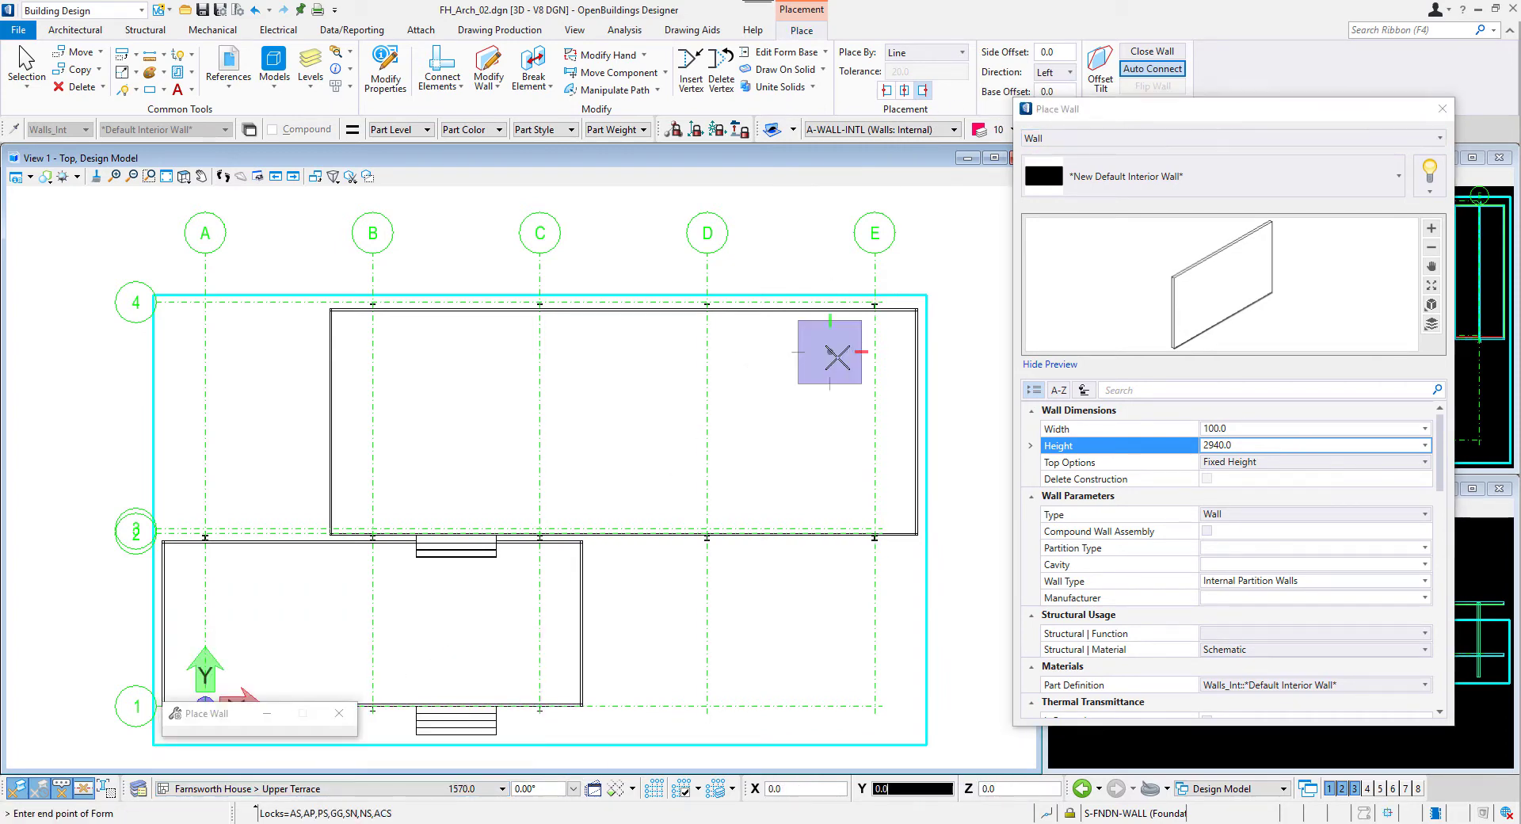
{"action": "left_click", "coordinate": [830, 450]}
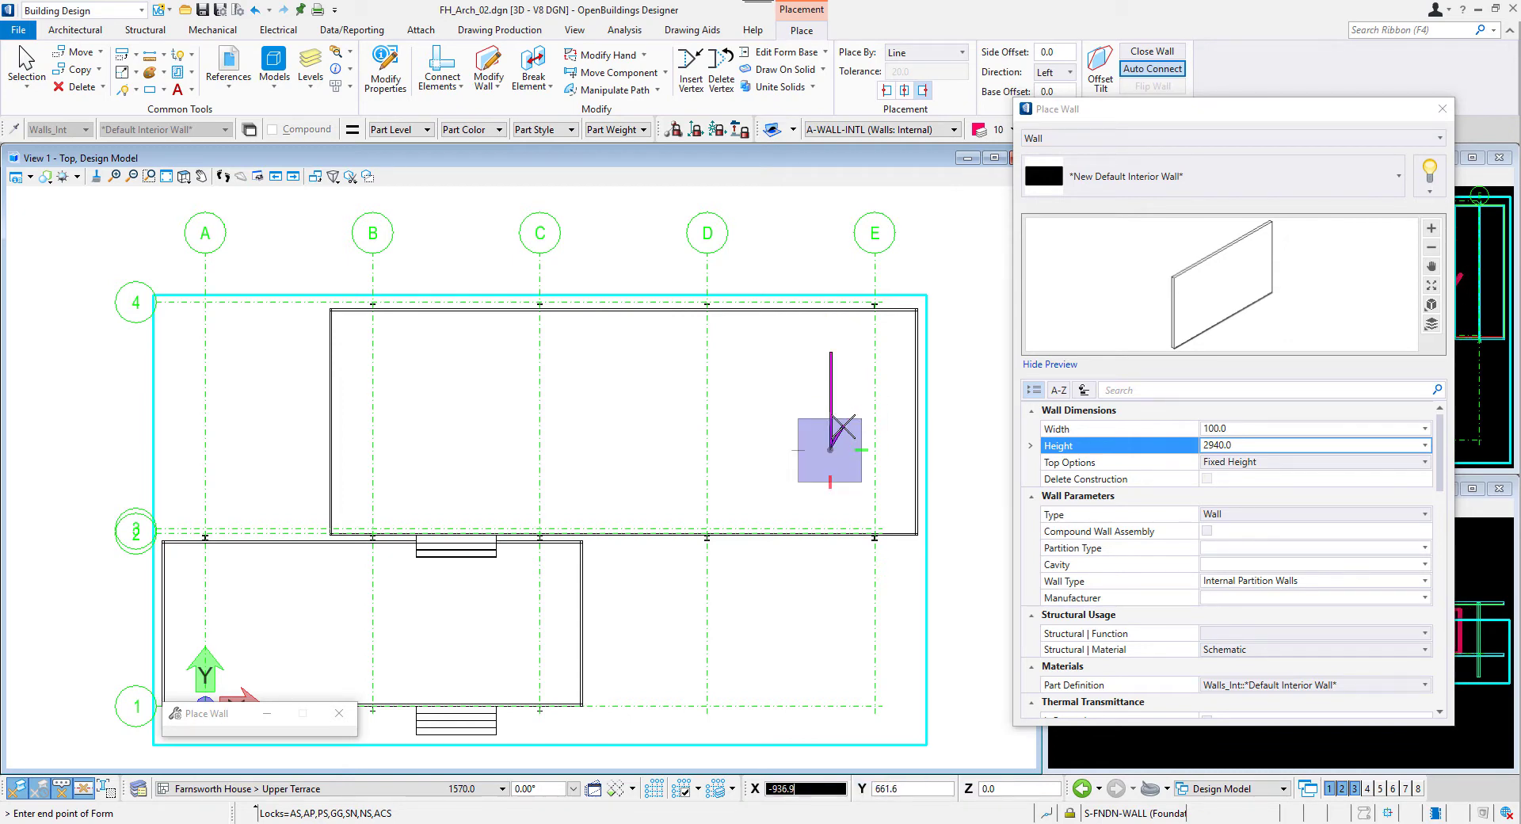
{"action": "right_click", "coordinate": [830, 450]}
{"action": "scroll", "coordinate": [719, 390], "scroll_direction": "up", "scroll_amount": 2}
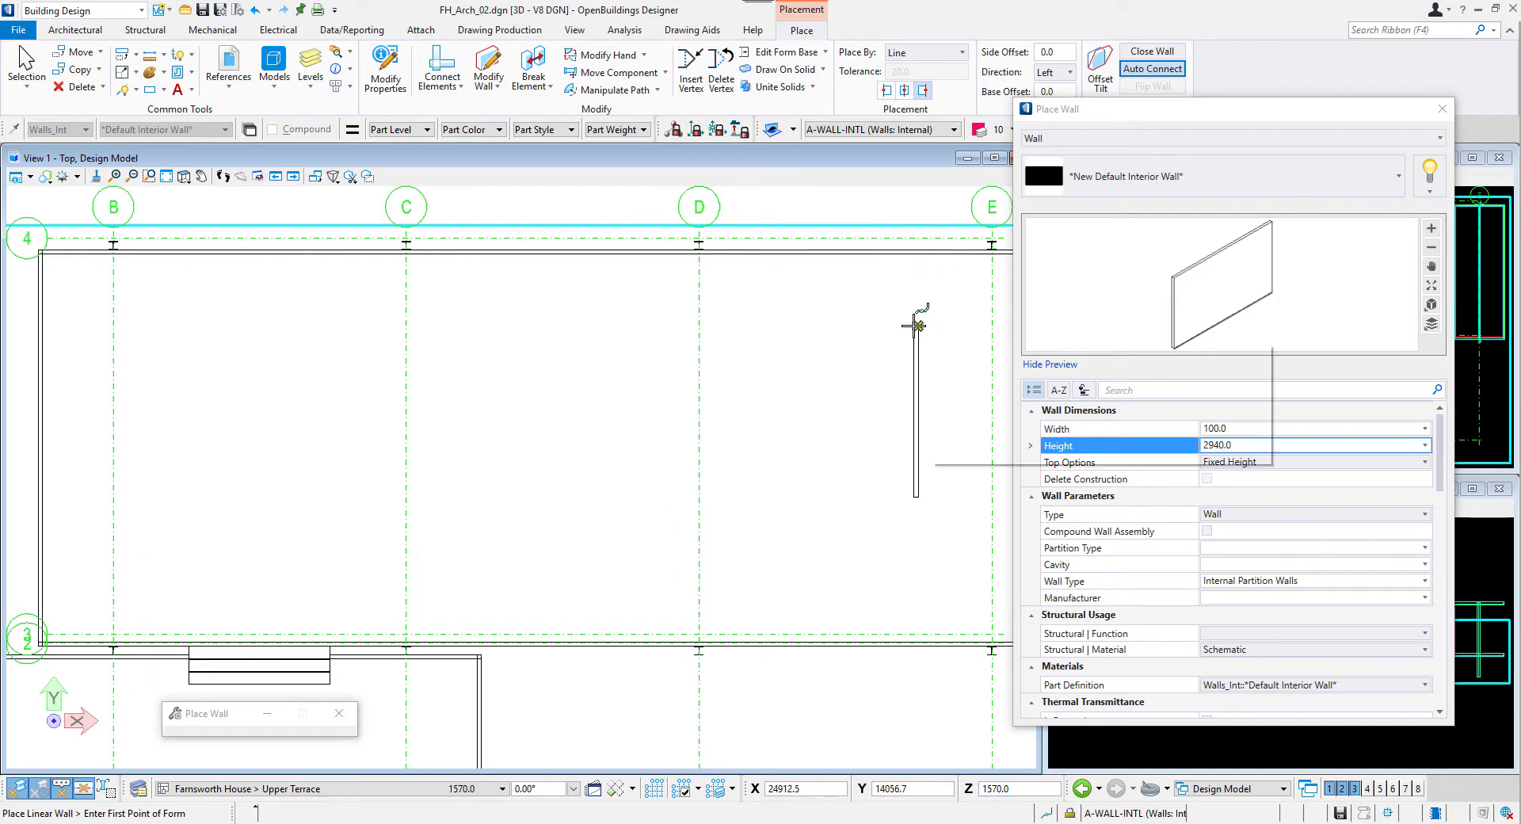
Step: Place a parallel wall of the same length 7600 mm west of the first wall, with their upper ends aligned
{"action": "left_click", "coordinate": [913, 324]}
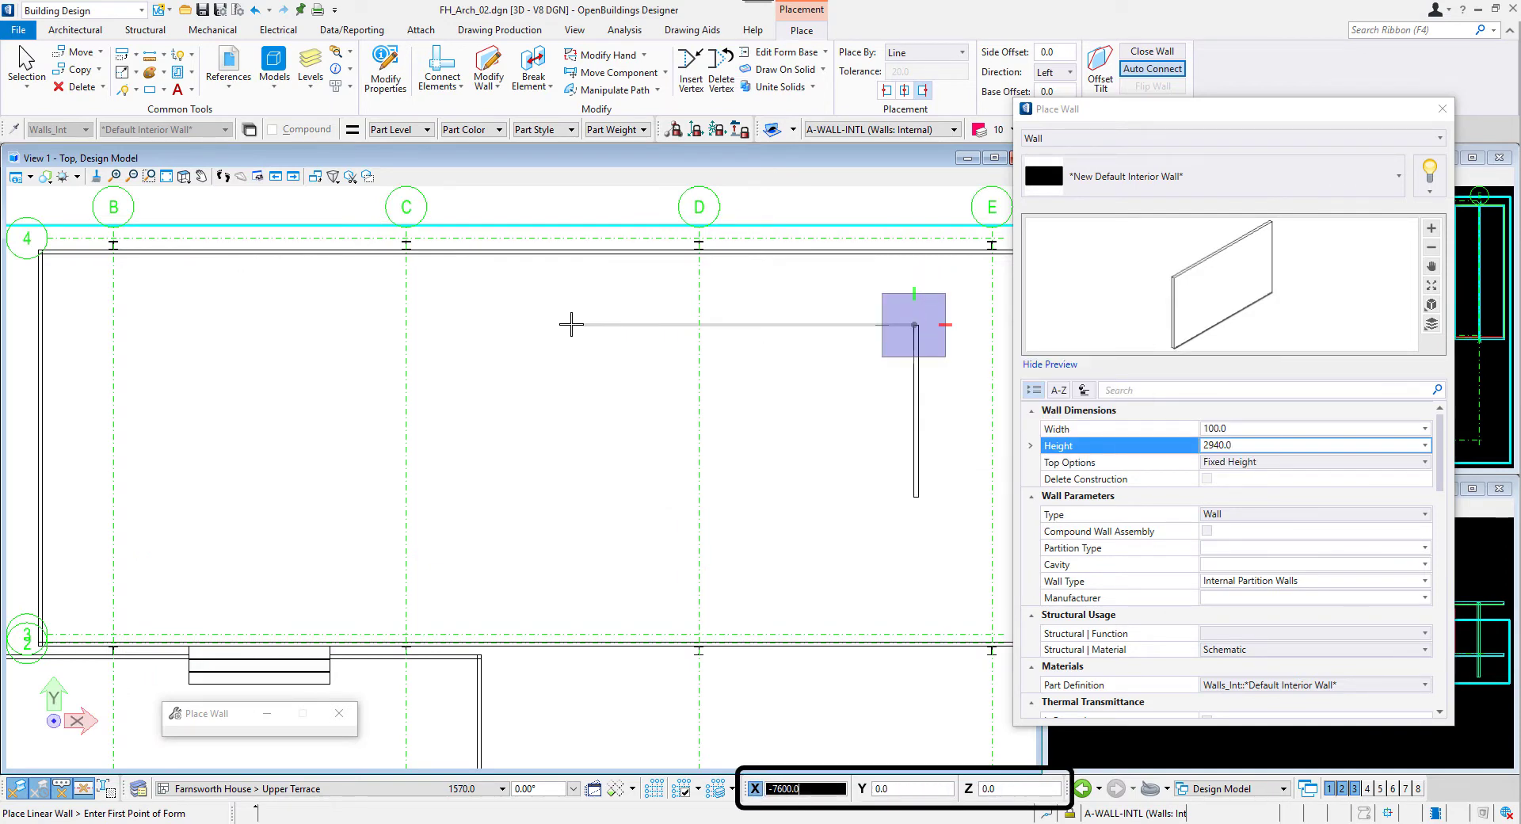
{"action": "left_click", "coordinate": [570, 324]}
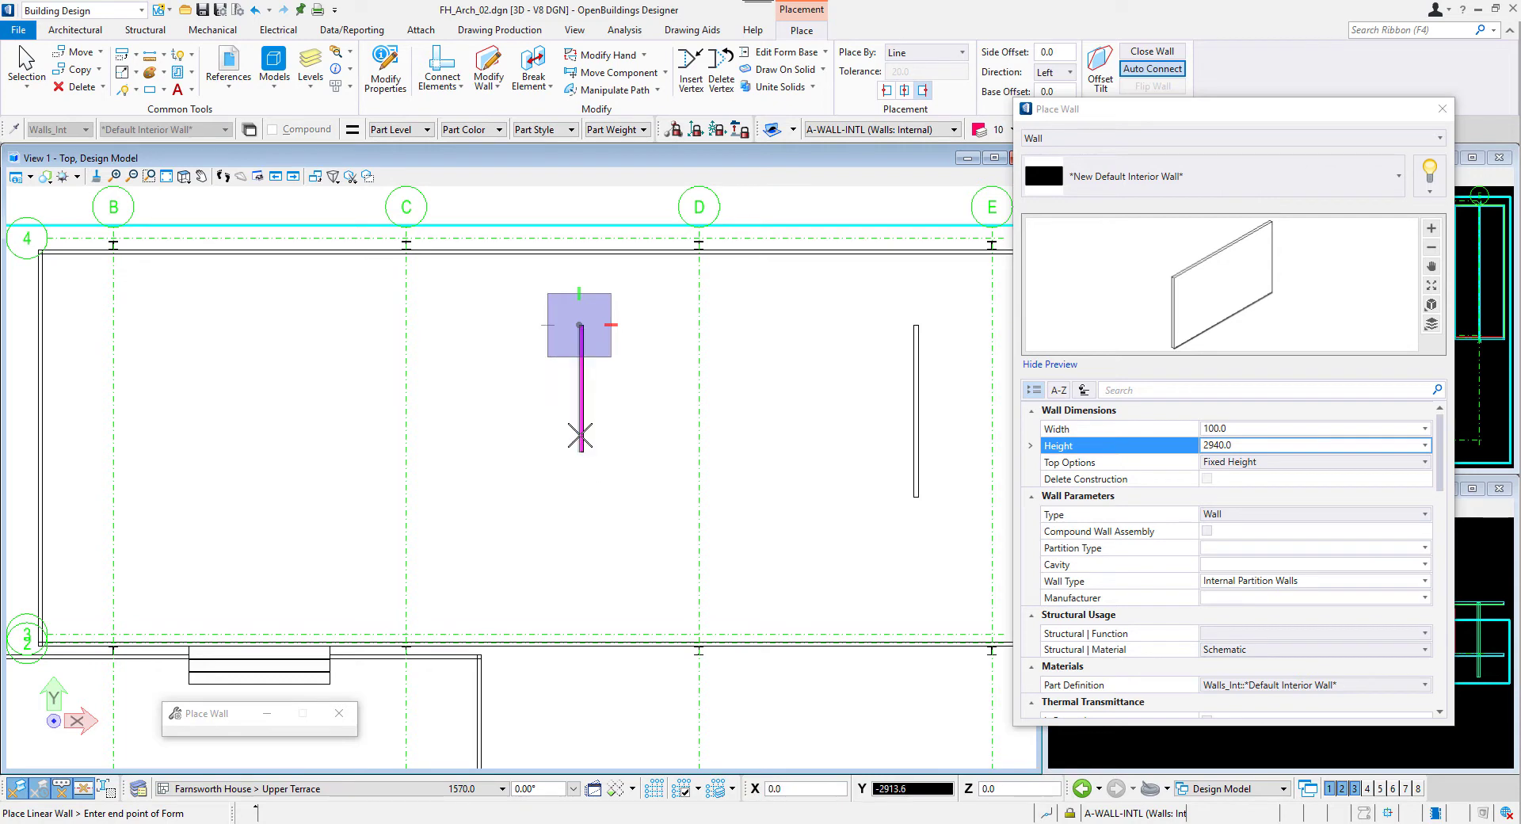
{"action": "type", "text": "3.8"}
{"action": "left_click", "coordinate": [578, 440]}
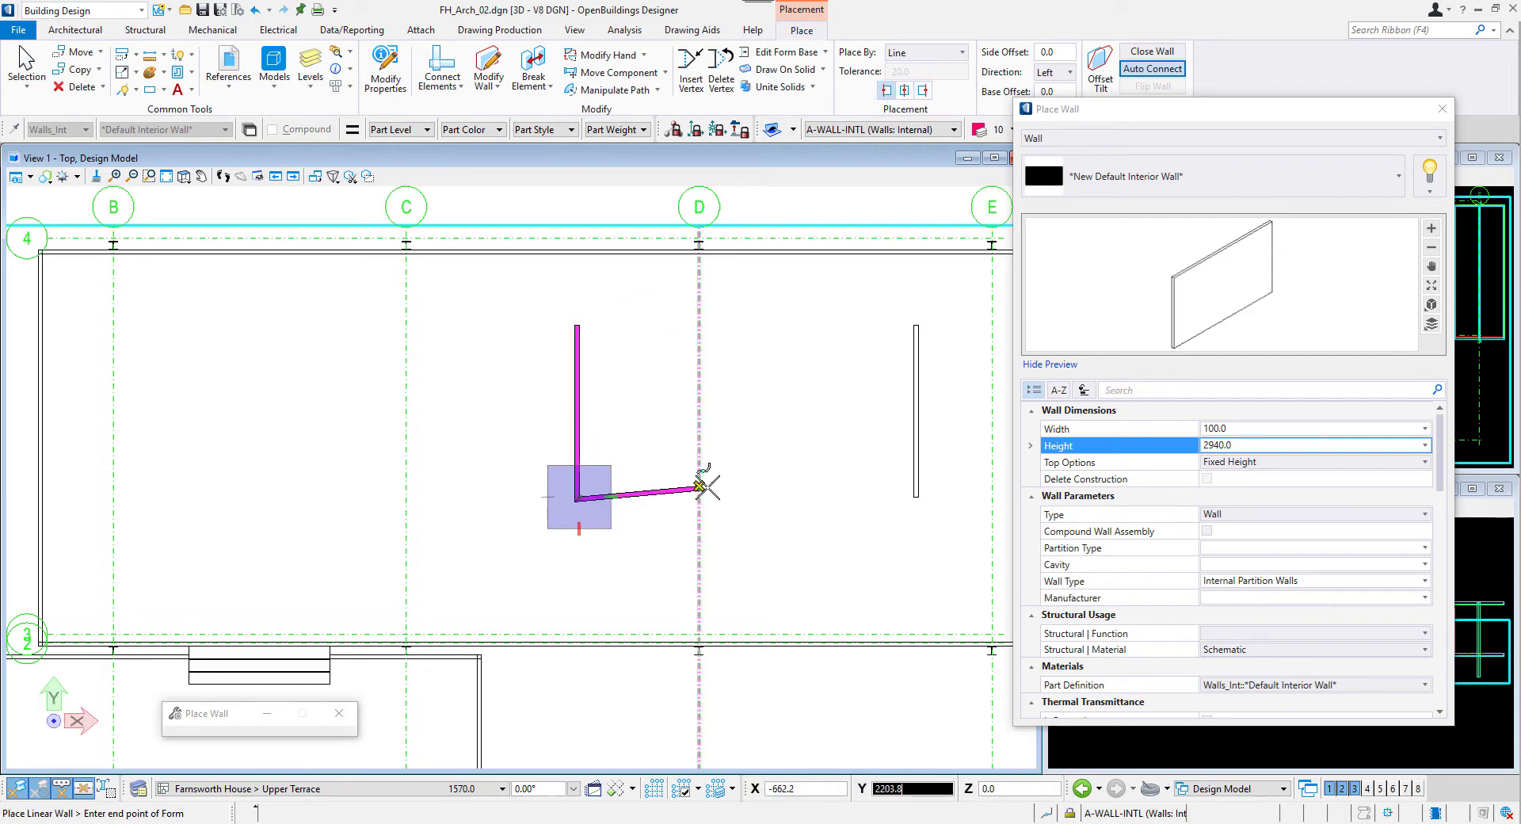
{"action": "right_click", "coordinate": [630, 465]}
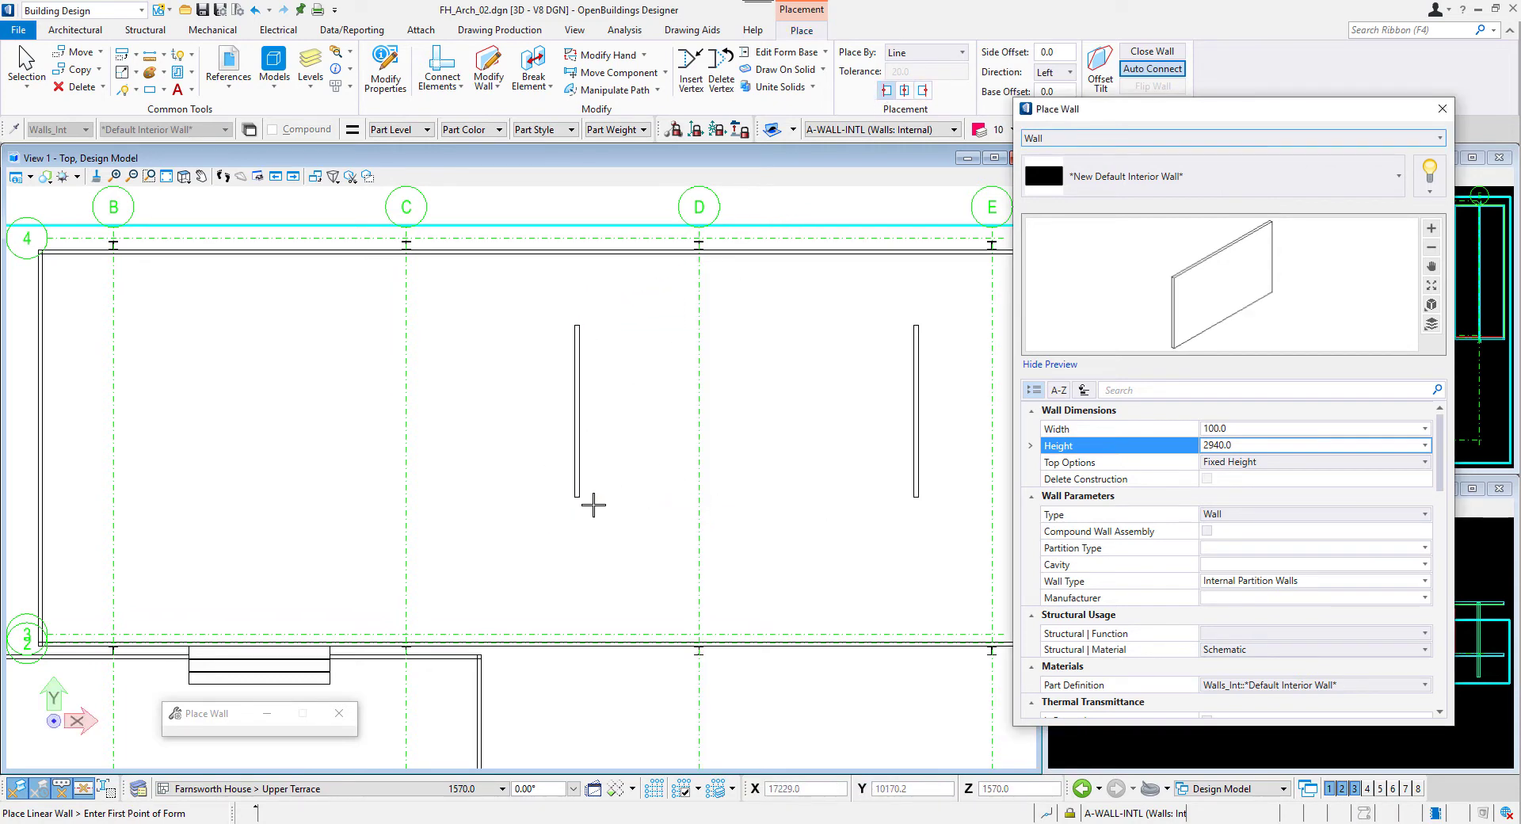
Step: Set the wall width to 150 mm and place an east–west cross wall between the two parallel walls, below their upper ends
{"action": "left_click", "coordinate": [1214, 428]}
{"action": "type", "text": "150"}
{"action": "key", "text": "Return"}
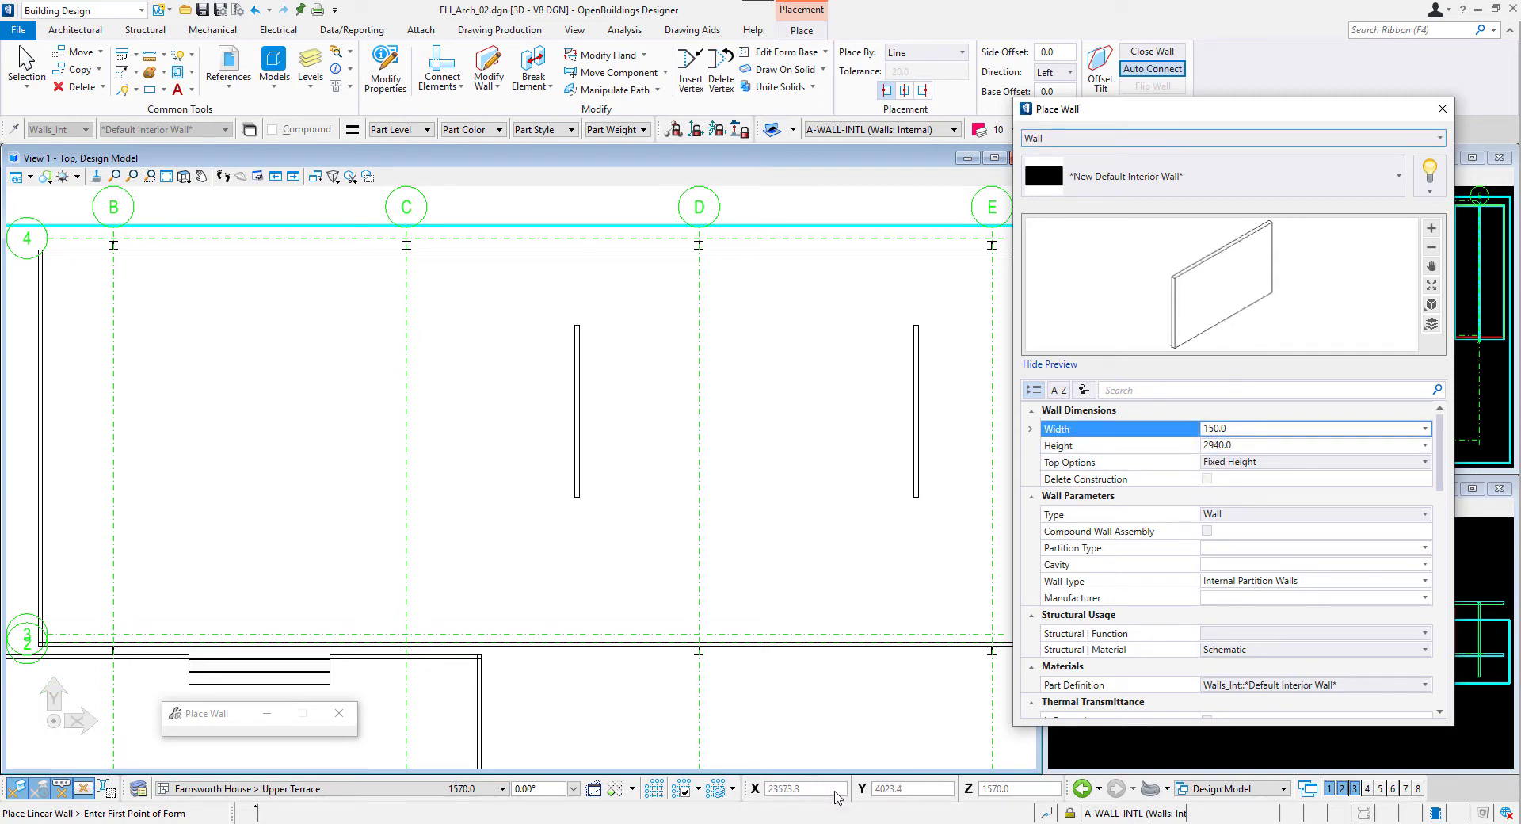
{"action": "left_click", "coordinate": [580, 324]}
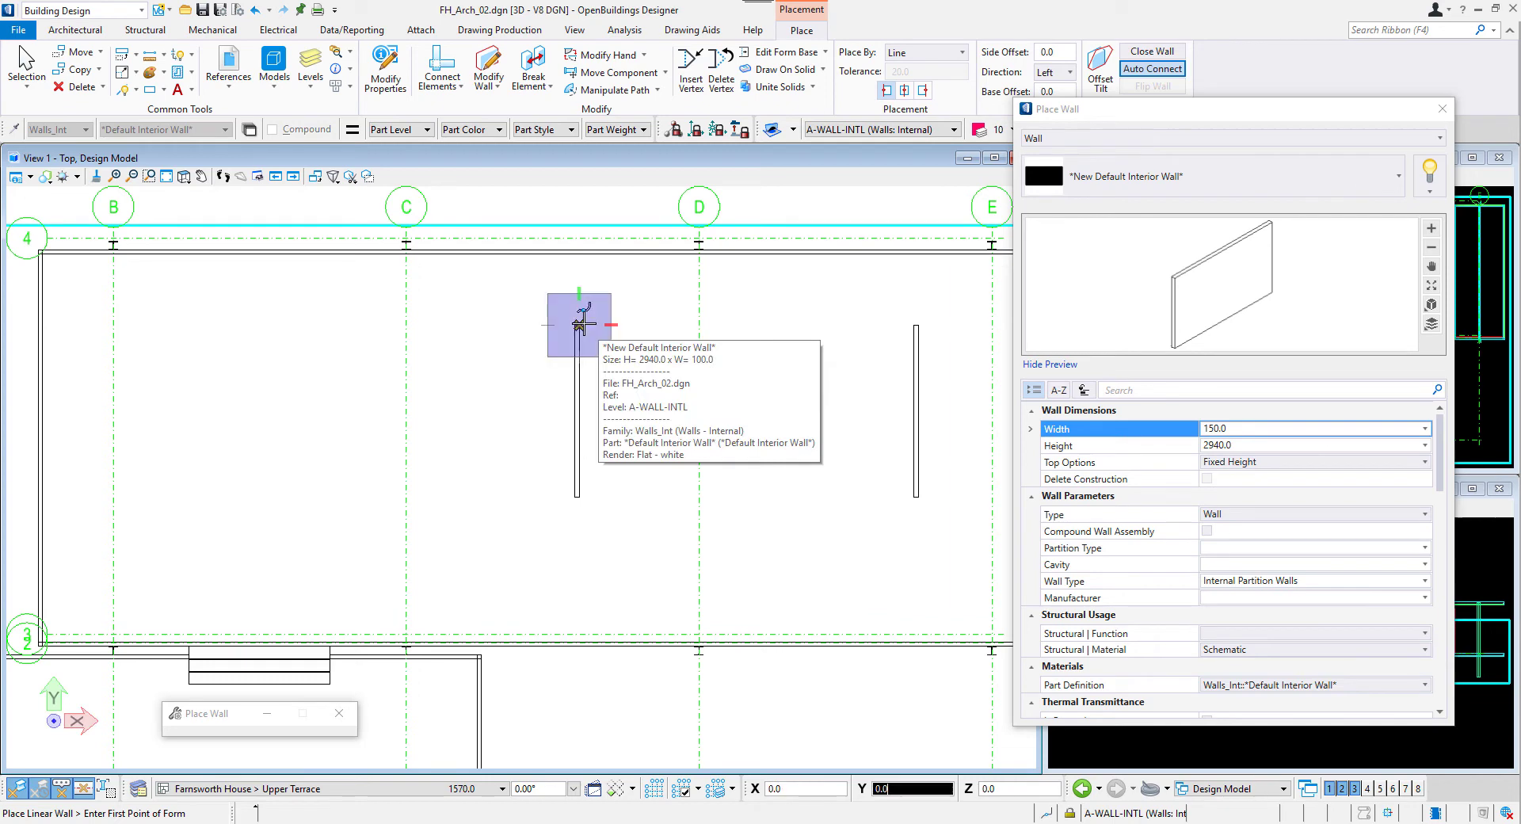
{"action": "left_click", "coordinate": [579, 371]}
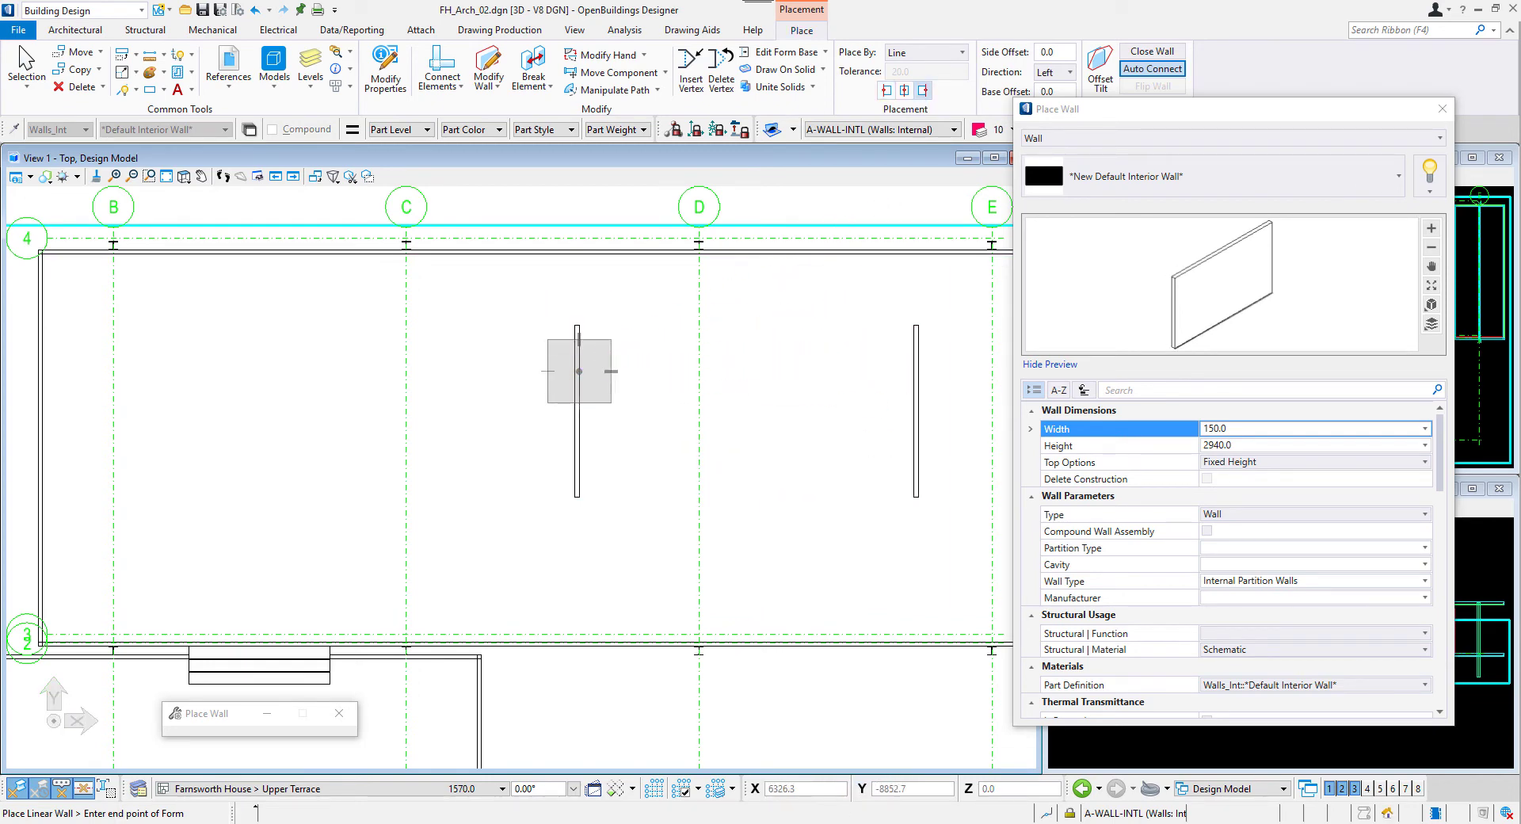
{"action": "left_click", "coordinate": [911, 367]}
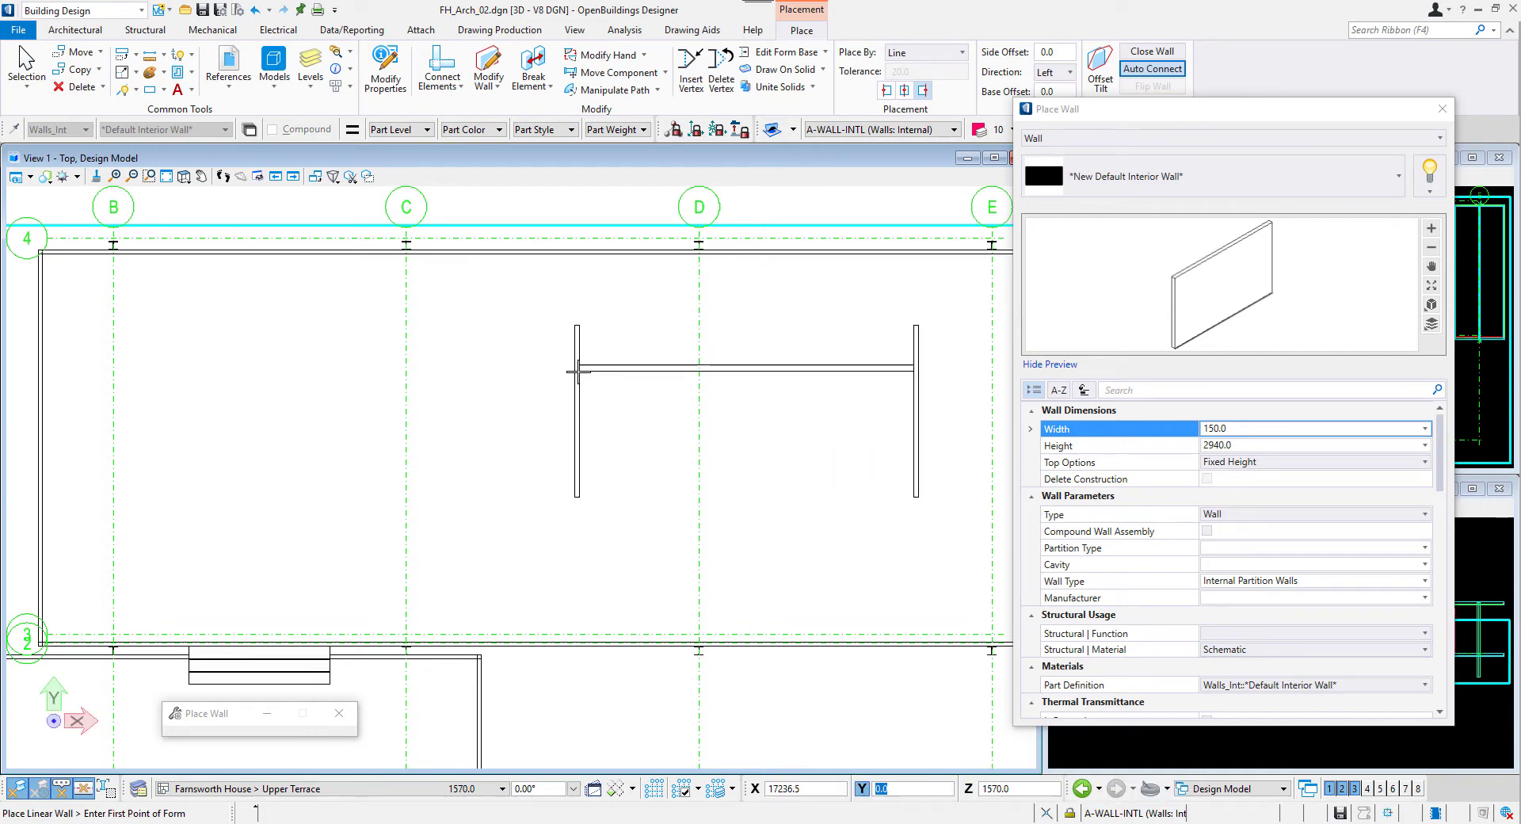
Step: Place a second cross wall between the parallel walls, about 1800 mm clear below the first cross wall
{"action": "left_click", "coordinate": [579, 370]}
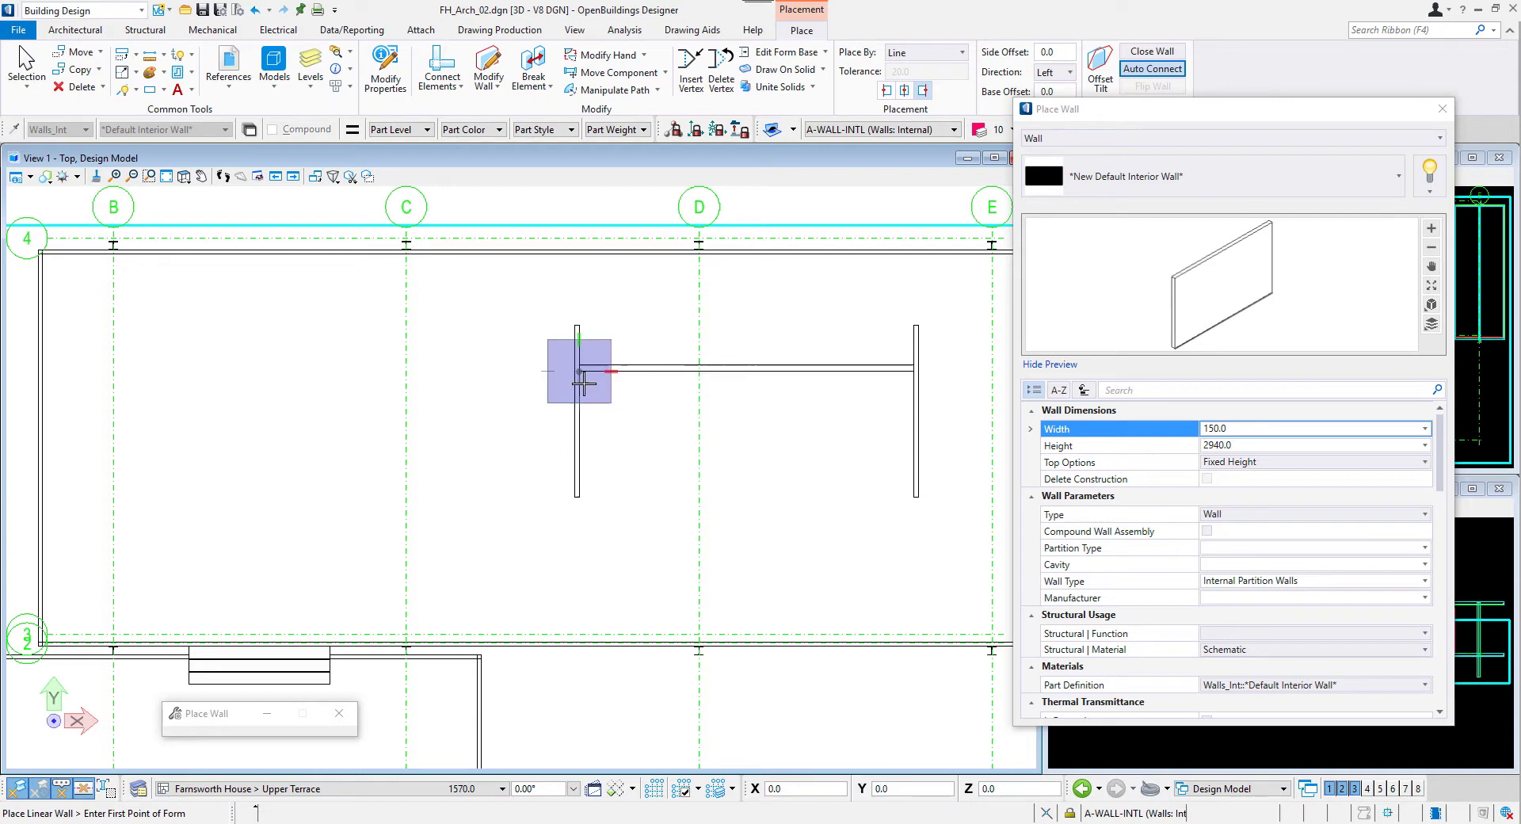
{"action": "left_click", "coordinate": [580, 451]}
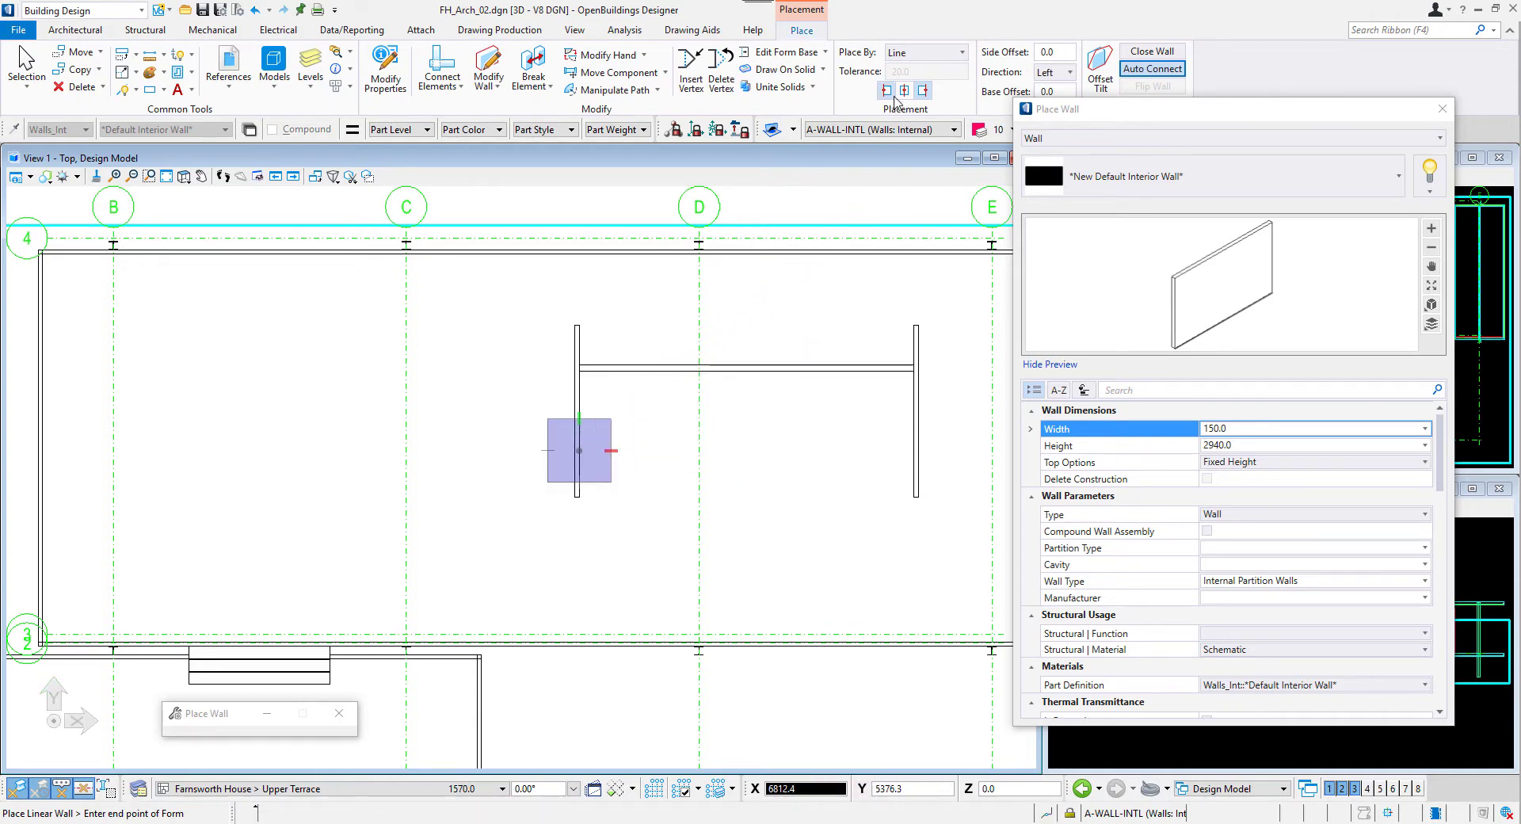
{"action": "left_click", "coordinate": [915, 452]}
{"action": "right_click", "coordinate": [955, 492]}
Step: Place a short divider between the two cross walls, starting 2400 mm from the western wall along the upper cross wall's lower face
{"action": "left_click", "coordinate": [1047, 813]}
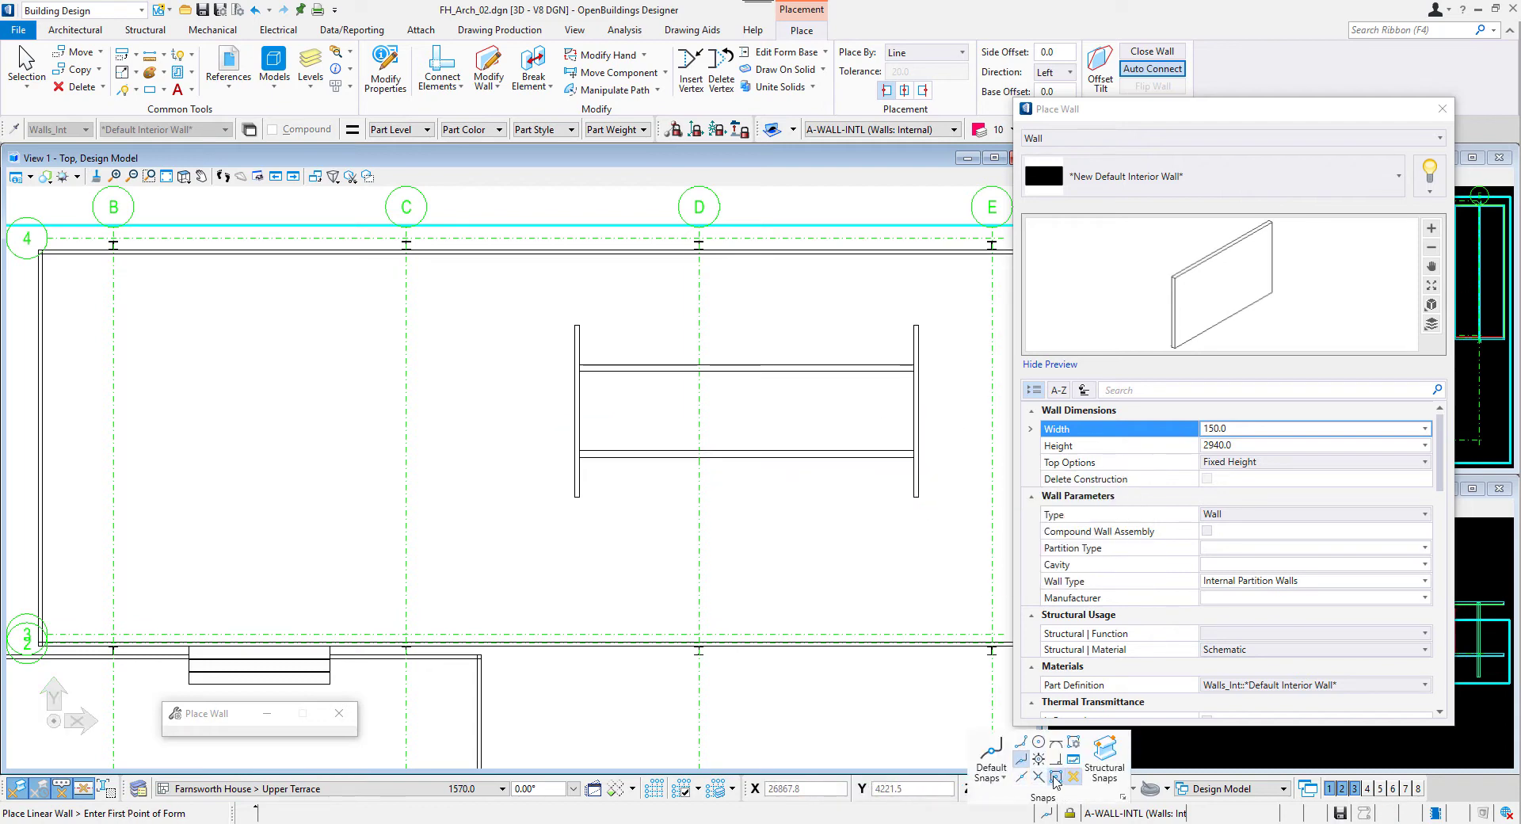
{"action": "left_click", "coordinate": [1056, 778]}
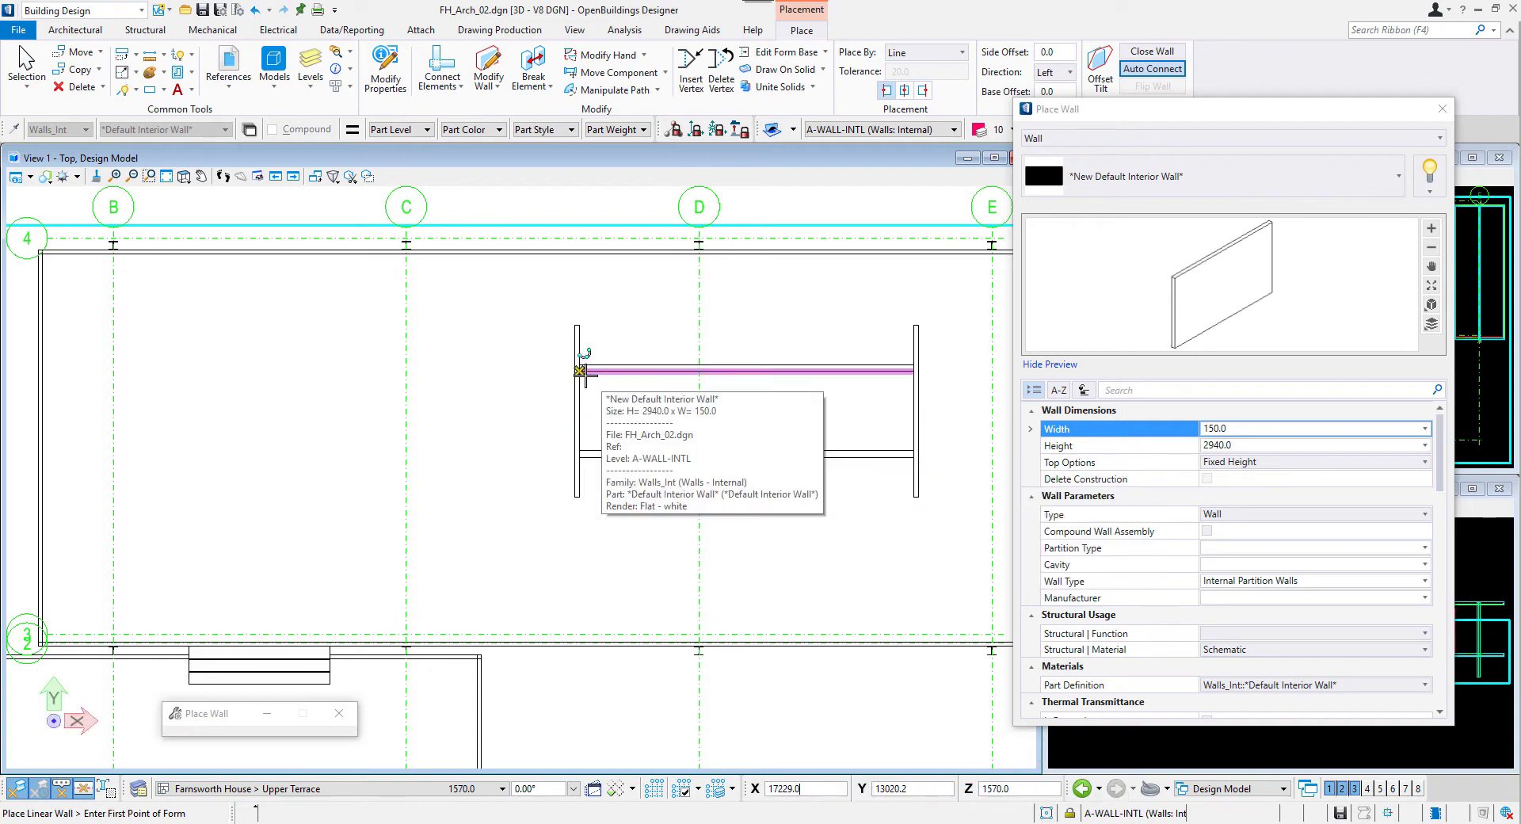
{"action": "type", "text": "o"}
{"action": "type", "text": "2400"}
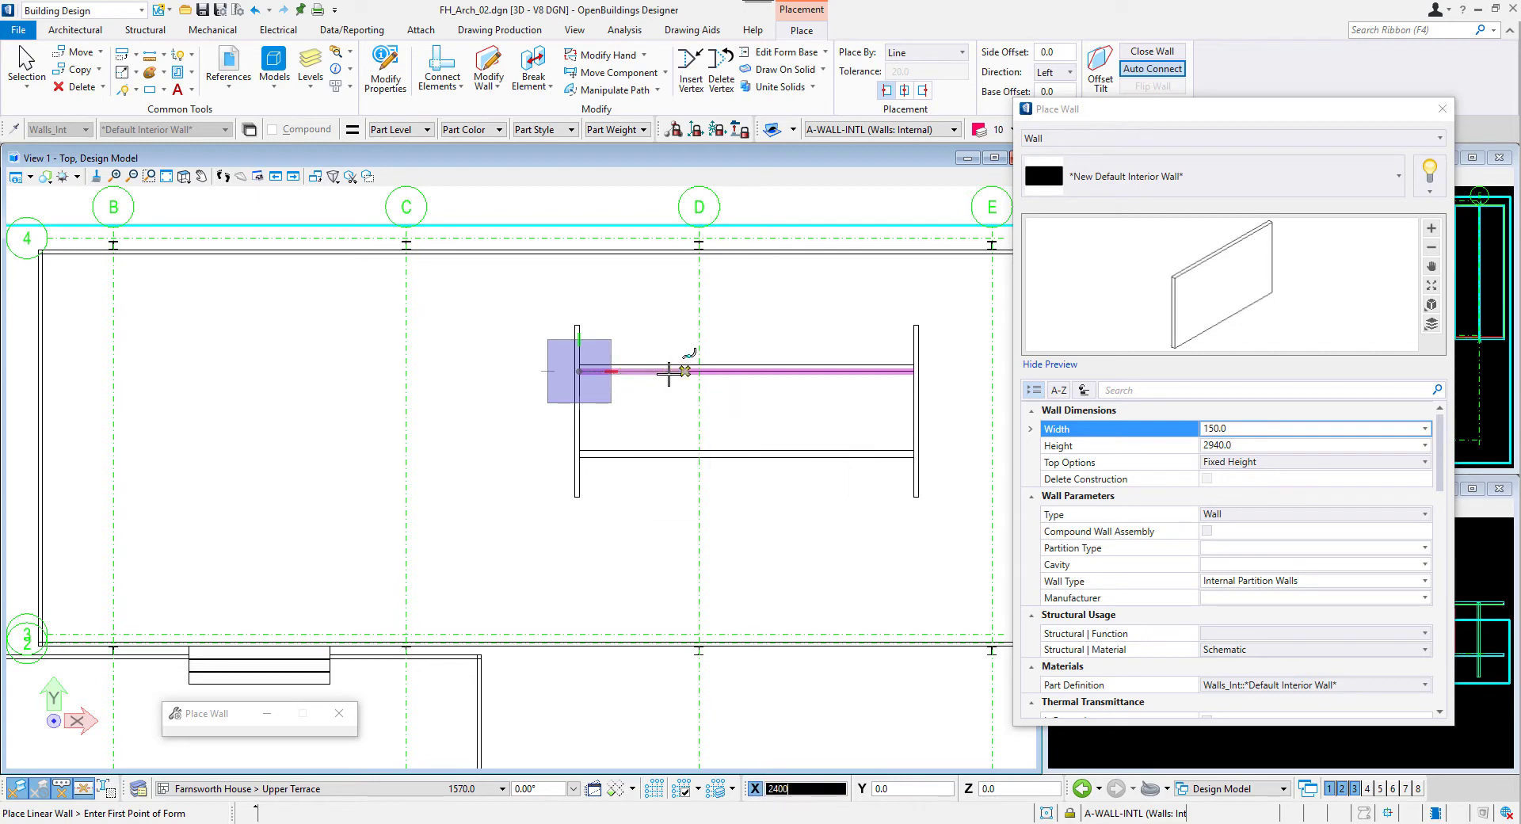
{"action": "left_click", "coordinate": [685, 370]}
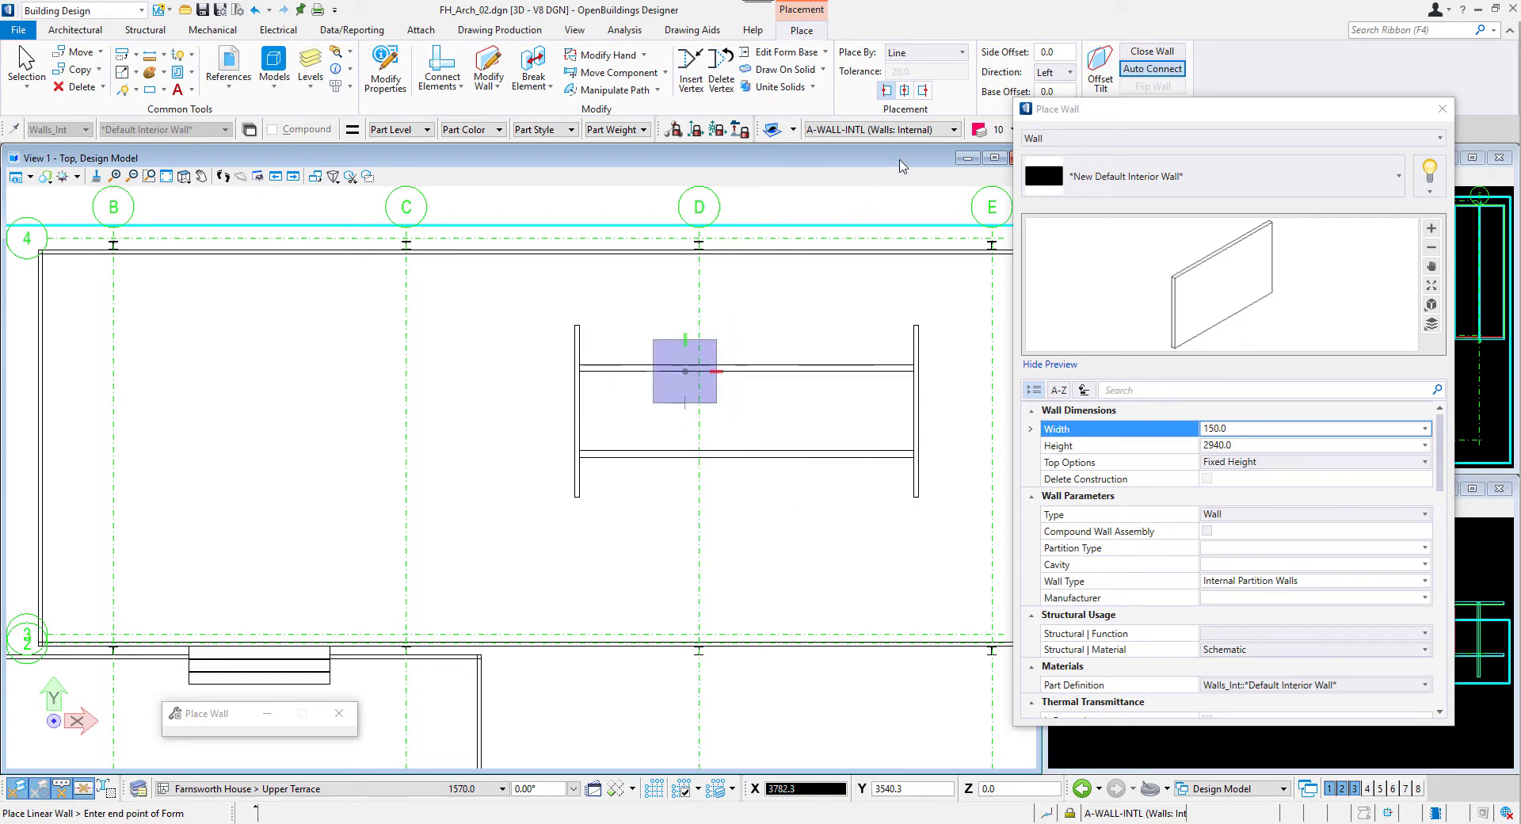
{"action": "left_click", "coordinate": [922, 91]}
{"action": "left_click", "coordinate": [686, 446]}
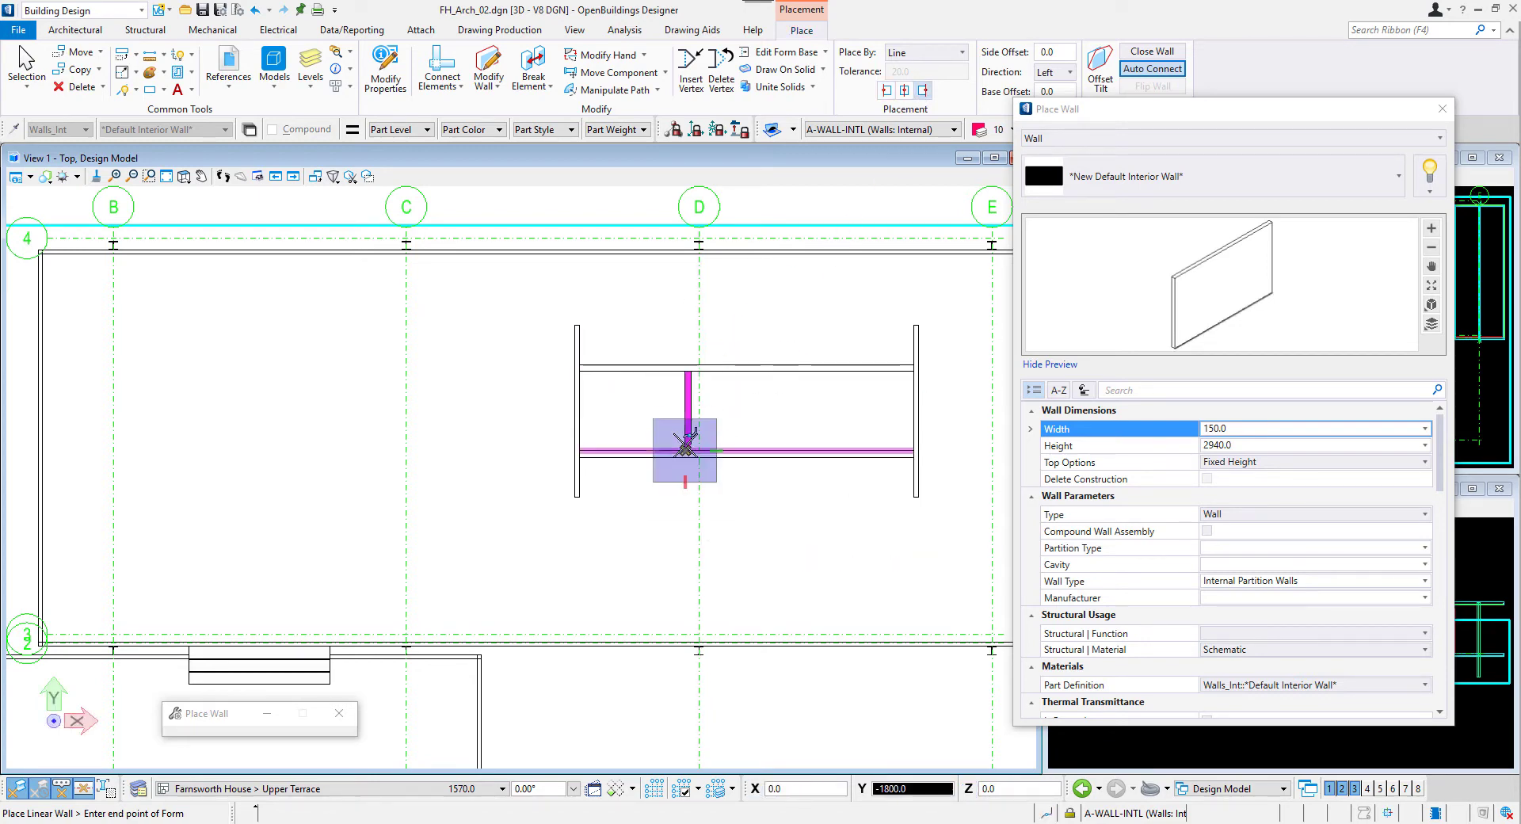
{"action": "right_click", "coordinate": [780, 398]}
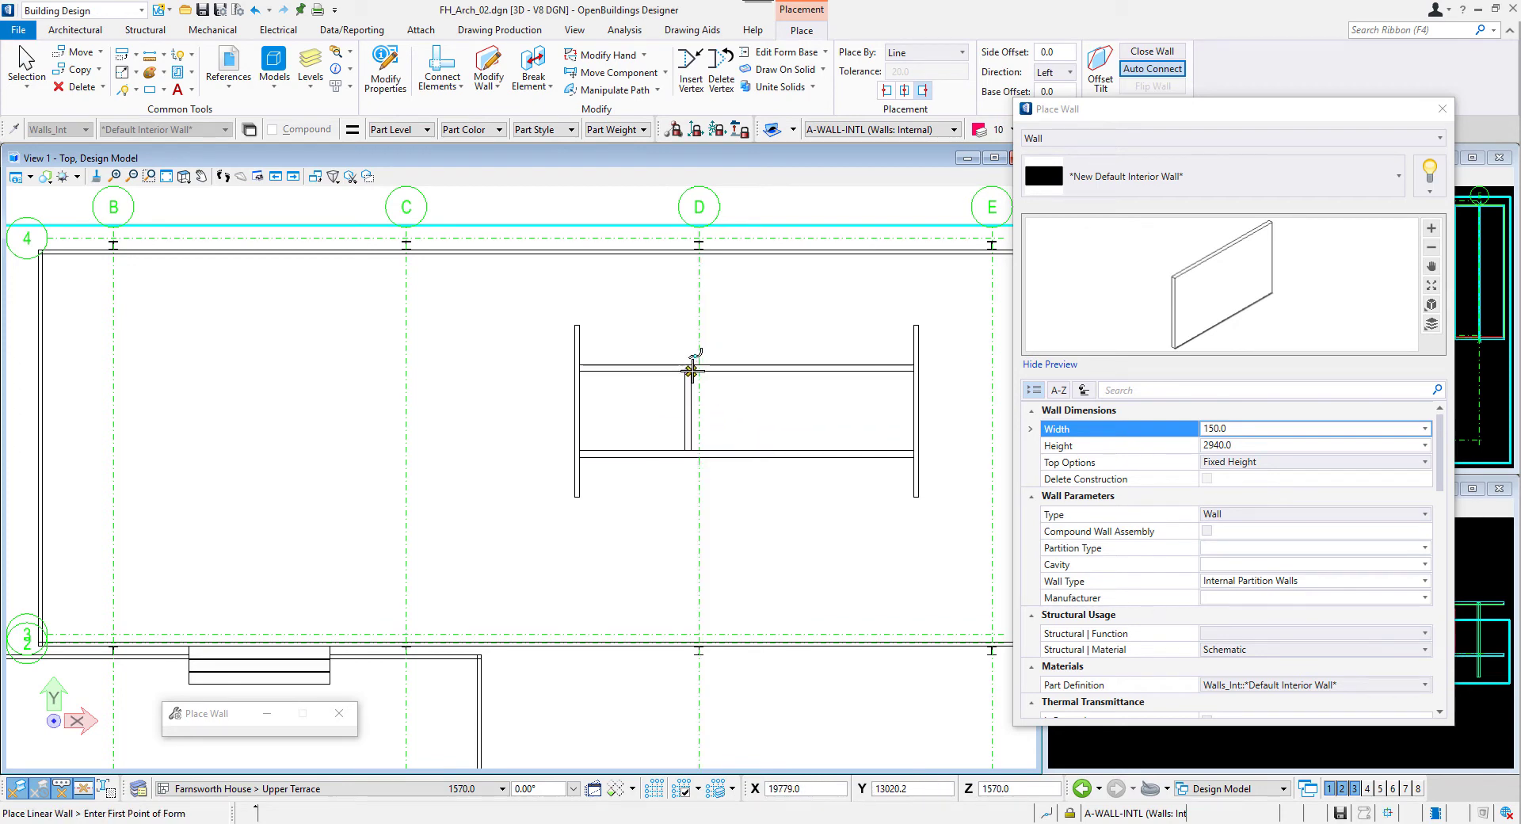
Step: Place a second short divider between the cross walls, about midway between the first divider and the eastern wall, and end wall placement
{"action": "left_click", "coordinate": [797, 371]}
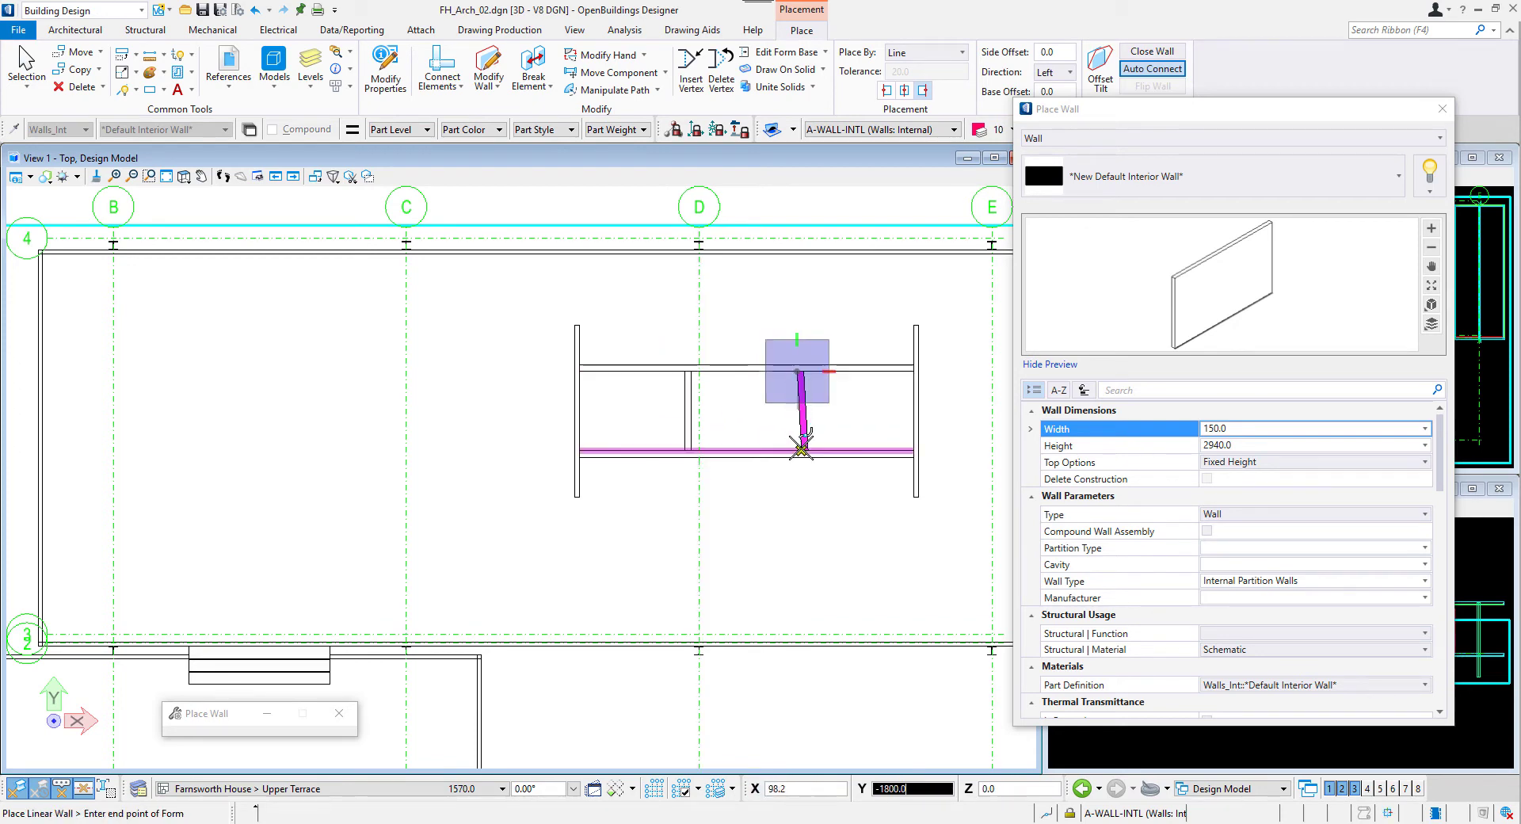
{"action": "left_click", "coordinate": [798, 447]}
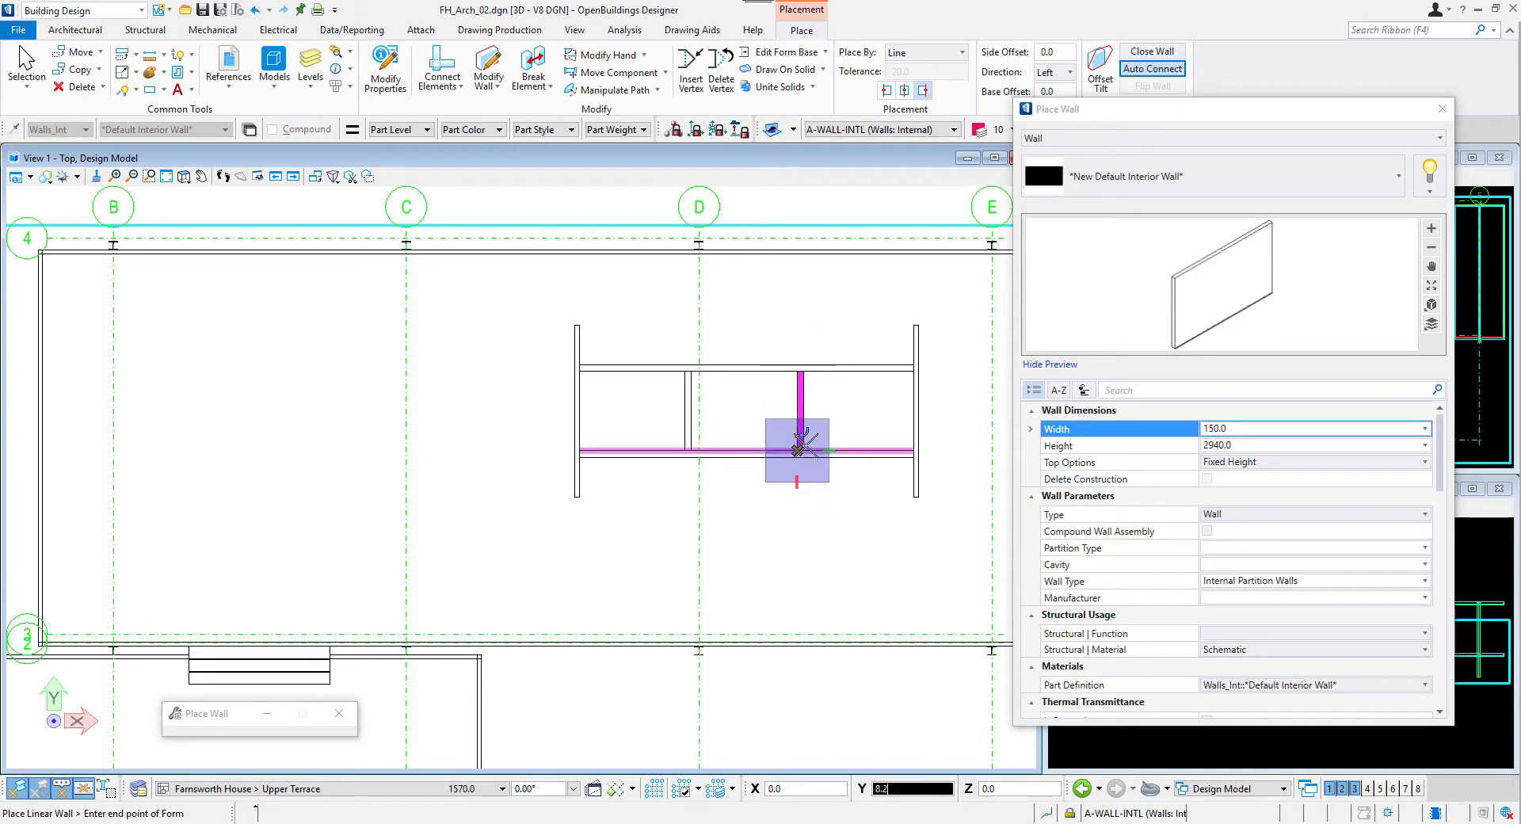
{"action": "right_click", "coordinate": [882, 407]}
{"action": "key", "text": "Escape"}
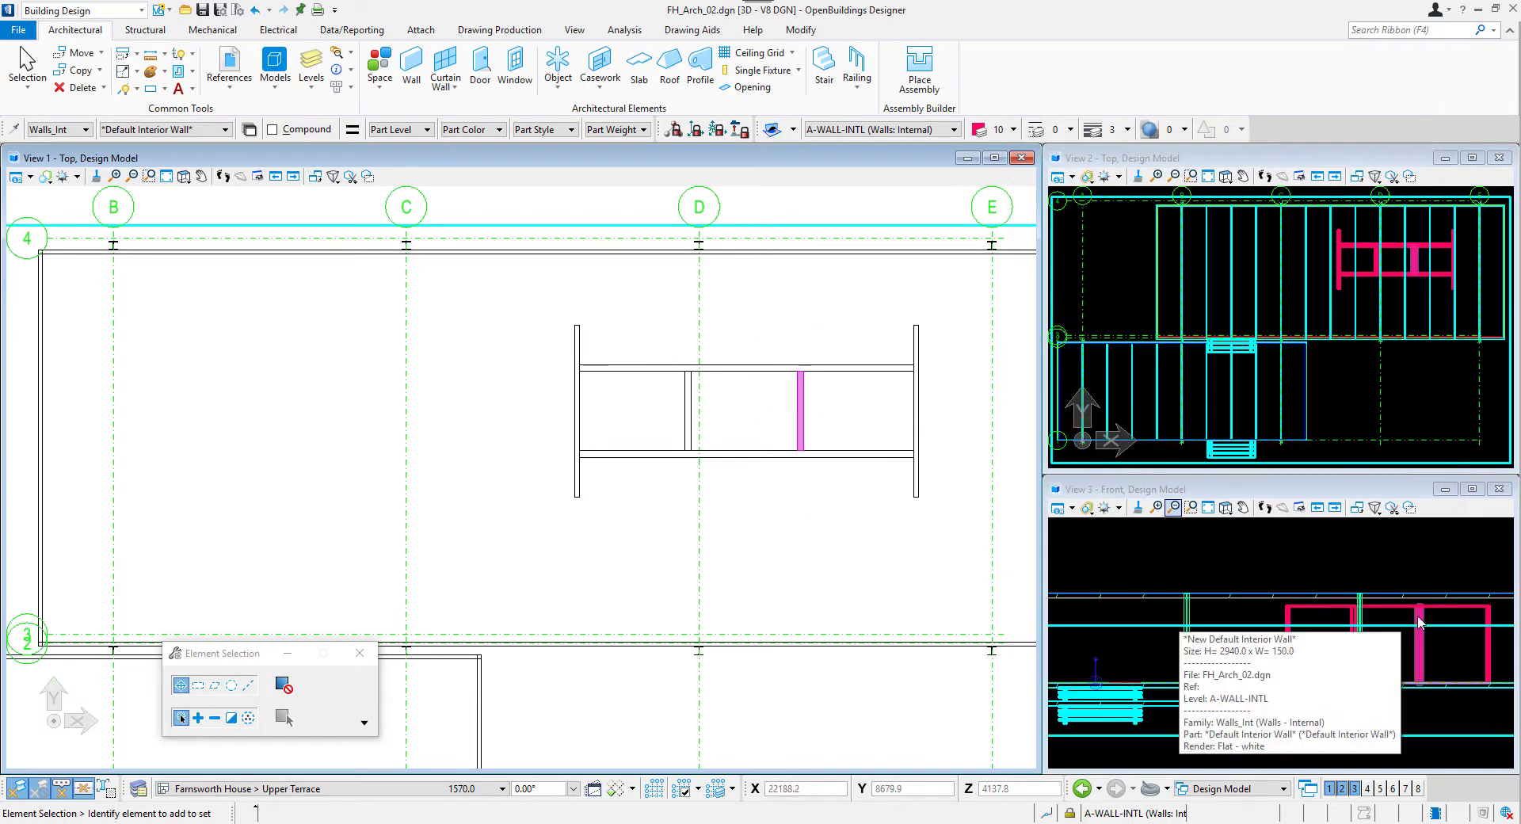
Step: Stretch the second divider's top up to the underside of the roof in the front view
{"action": "left_click", "coordinate": [1418, 622]}
{"action": "scroll", "coordinate": [1421, 586], "scroll_direction": "up", "scroll_amount": 5}
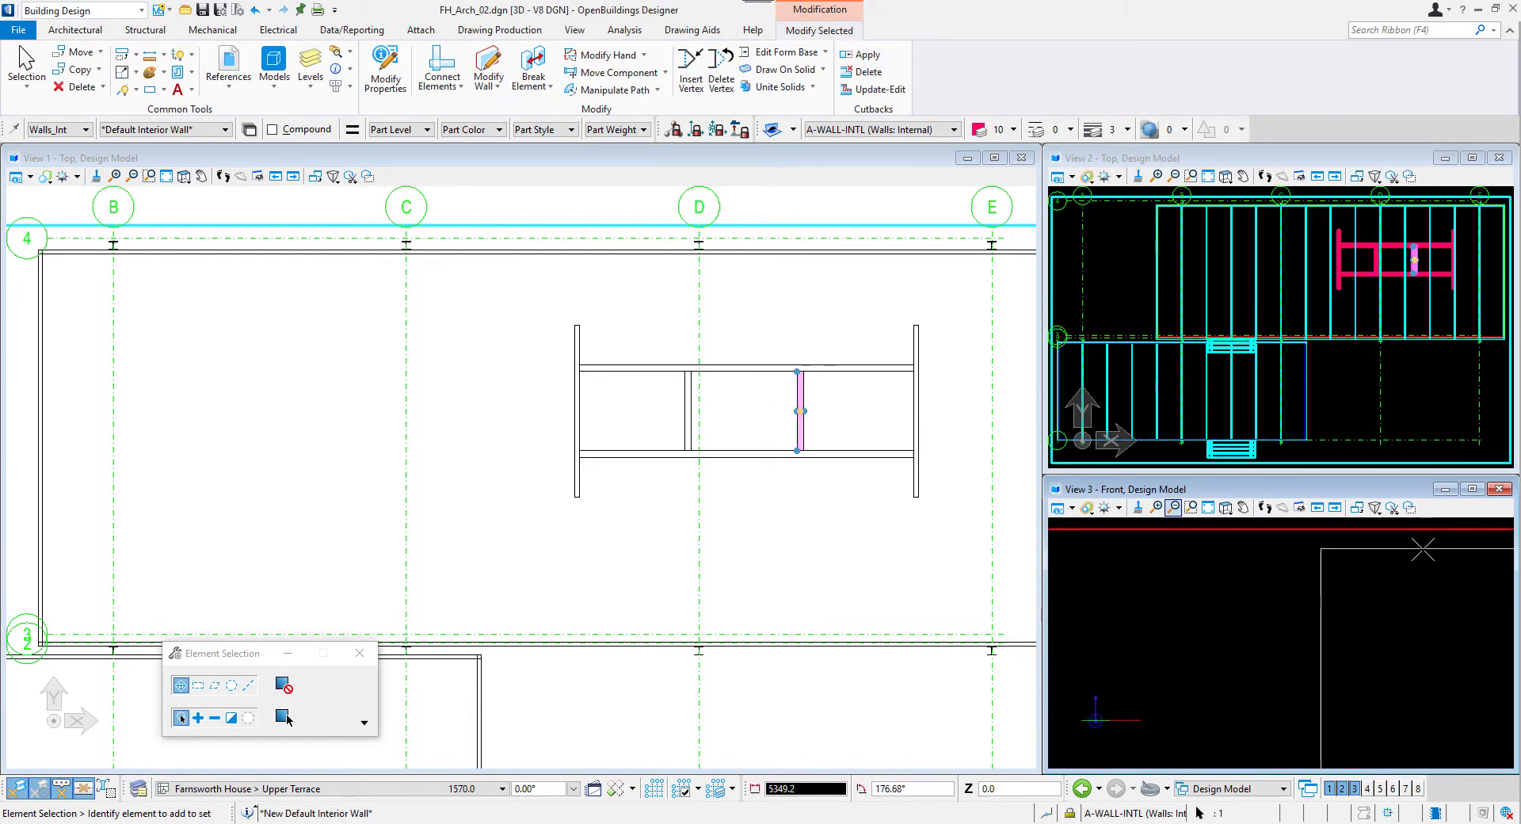
{"action": "scroll", "coordinate": [1175, 625], "scroll_direction": "down", "scroll_amount": 4}
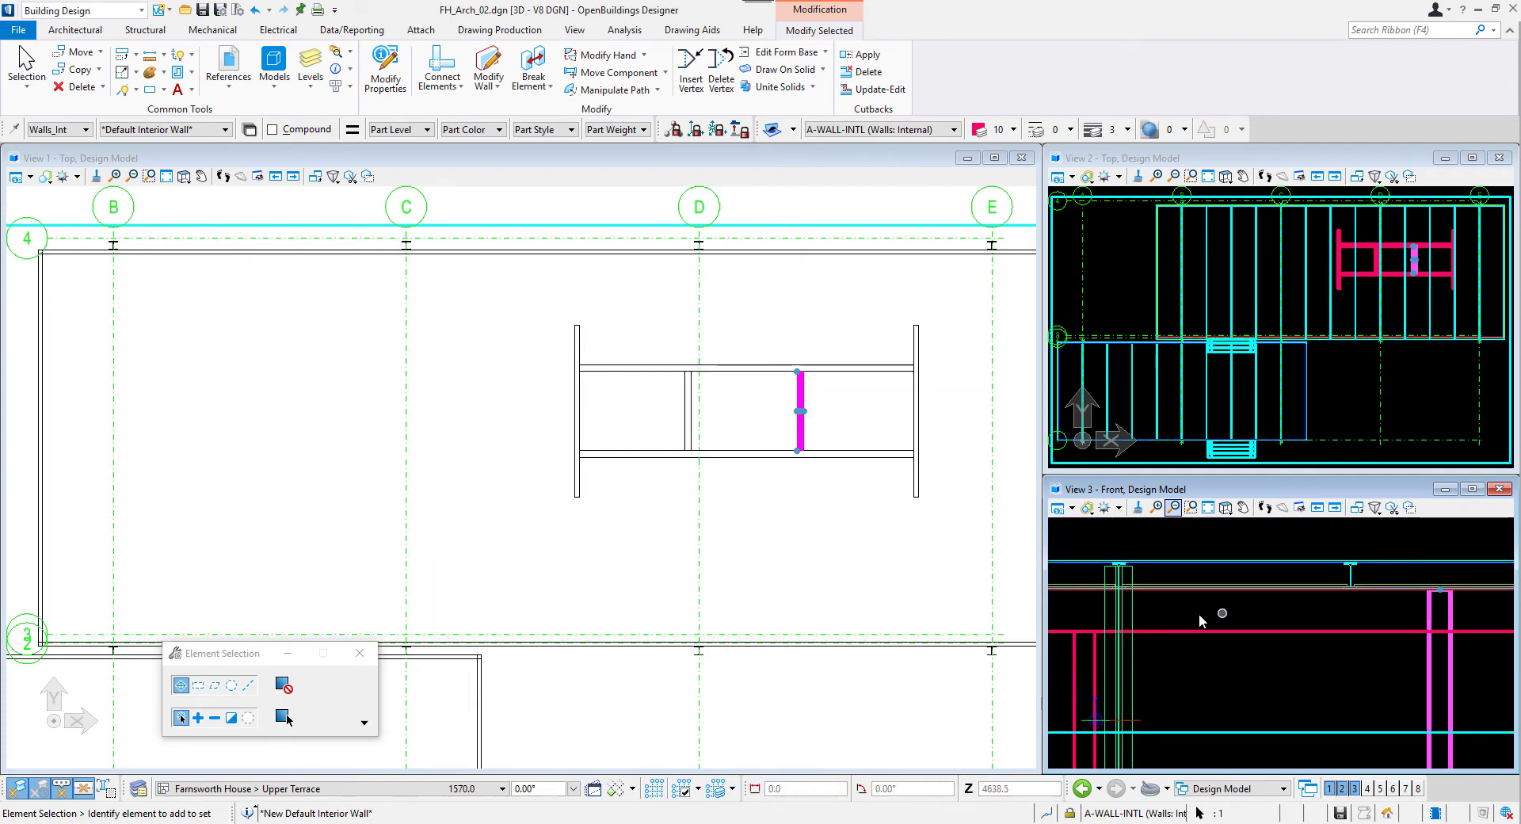
Step: Stretch the first divider's top up to the underside of the roof in the front view
{"action": "scroll", "coordinate": [1175, 625], "scroll_direction": "down", "scroll_amount": 4}
{"action": "scroll", "coordinate": [1194, 631], "scroll_direction": "up", "scroll_amount": 5}
{"action": "left_click", "coordinate": [1430, 577]}
{"action": "scroll", "coordinate": [1429, 571], "scroll_direction": "down", "scroll_amount": 2}
{"action": "scroll", "coordinate": [1430, 555], "scroll_direction": "up", "scroll_amount": 5}
{"action": "left_click", "coordinate": [1389, 657]}
{"action": "left_click", "coordinate": [1394, 529]}
{"action": "scroll", "coordinate": [1274, 578], "scroll_direction": "down", "scroll_amount": 6}
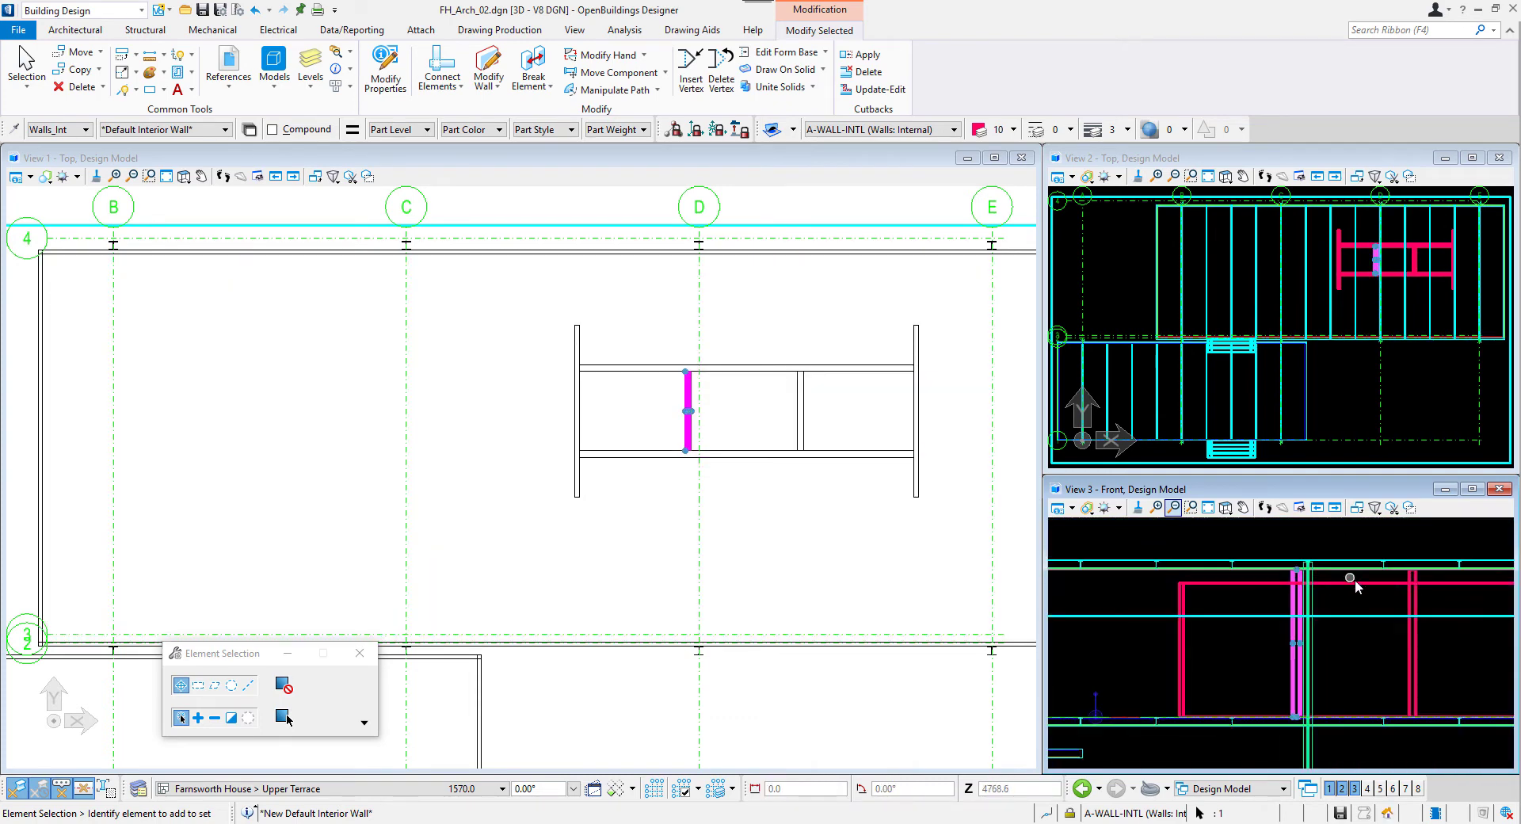
Step: Break the upper cross wall at the junctions with the two short dividers and end the Break Element command
{"action": "left_click", "coordinate": [758, 368]}
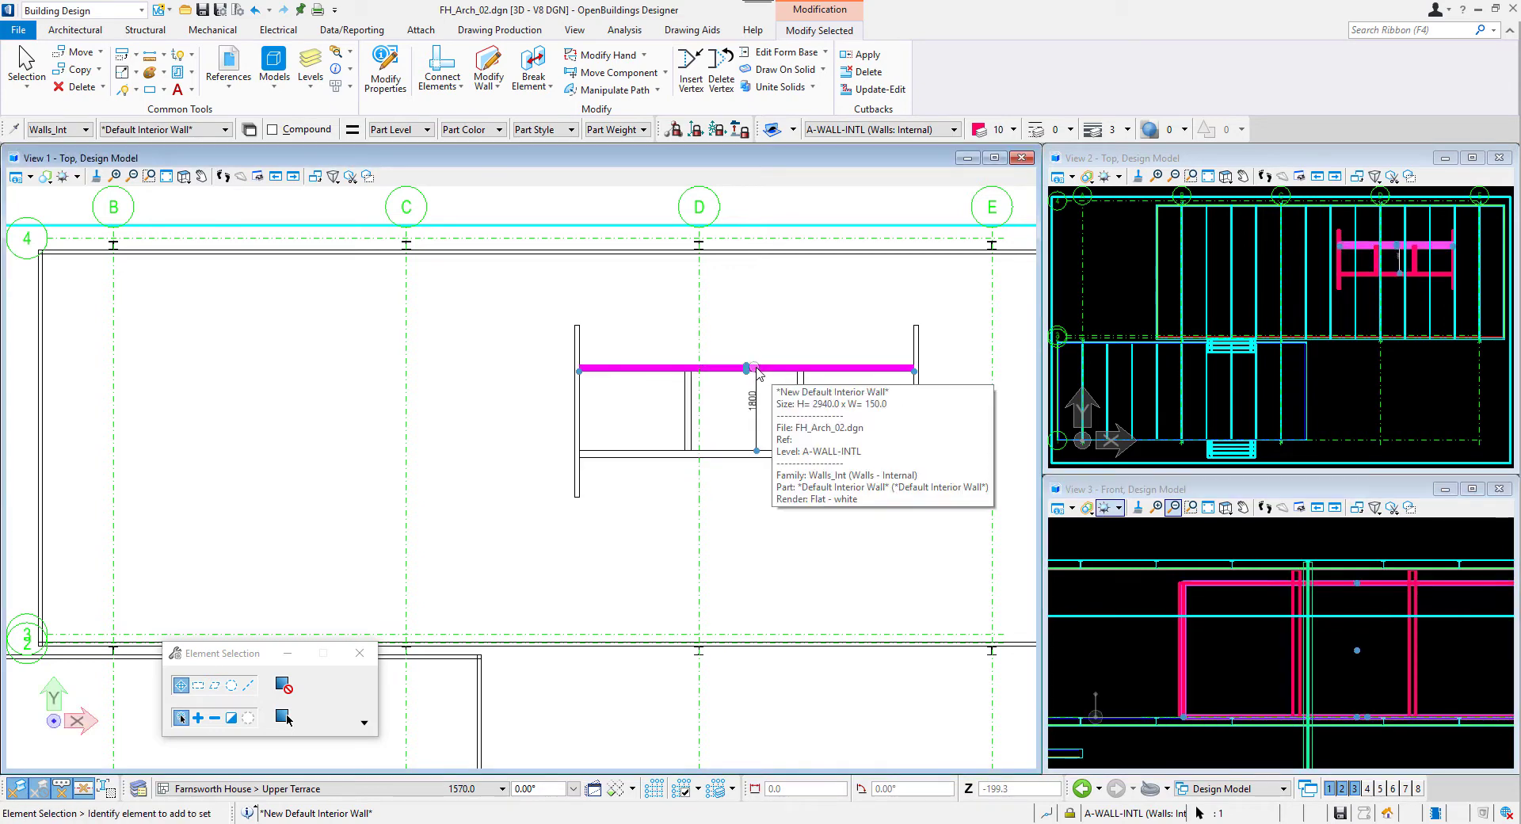
{"action": "left_click", "coordinate": [533, 67]}
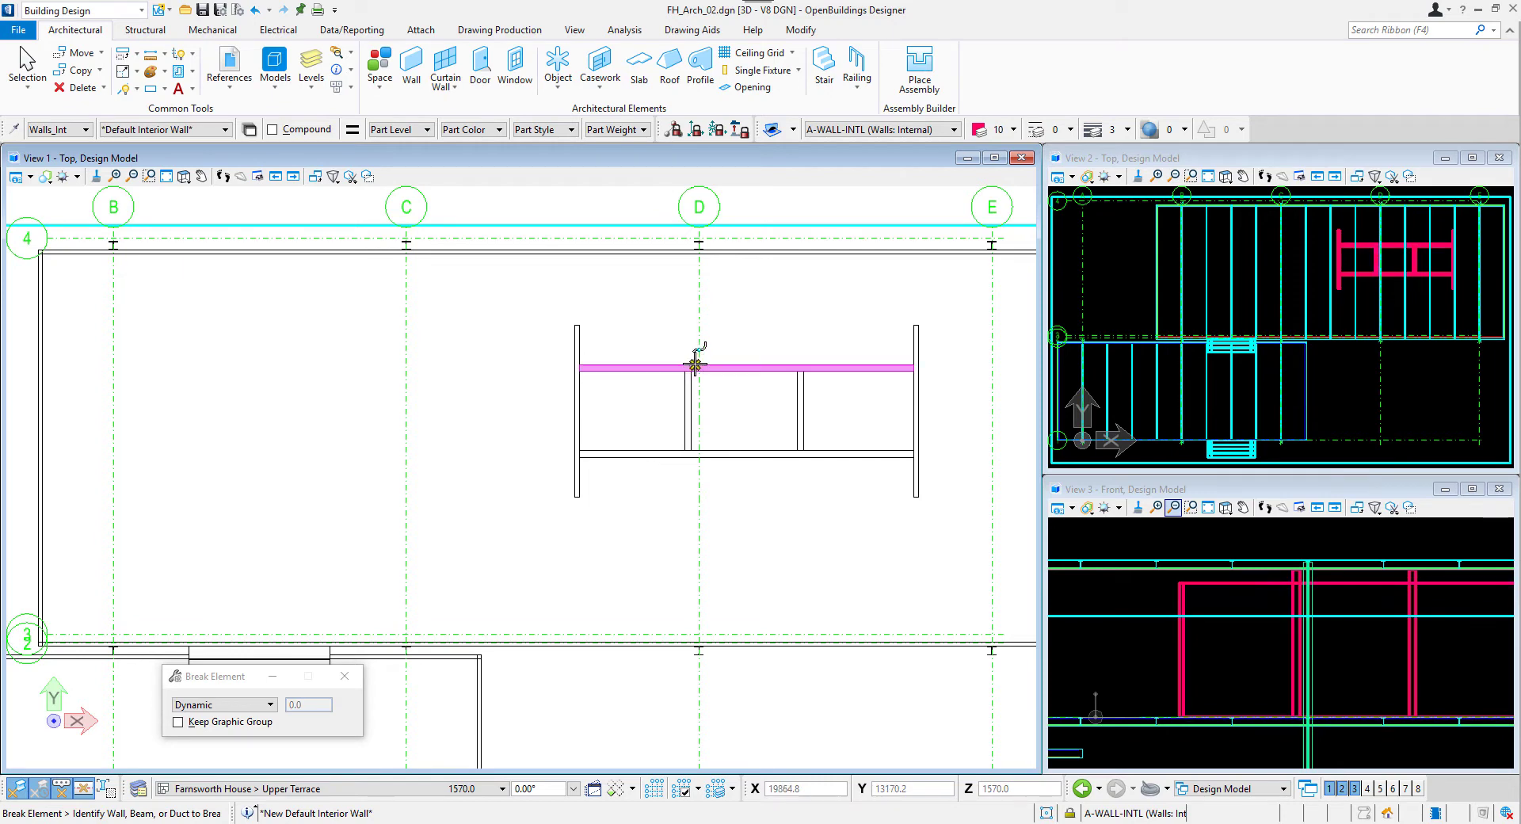
{"action": "left_click", "coordinate": [697, 368]}
{"action": "scroll", "coordinate": [696, 368], "scroll_direction": "up", "scroll_amount": 5}
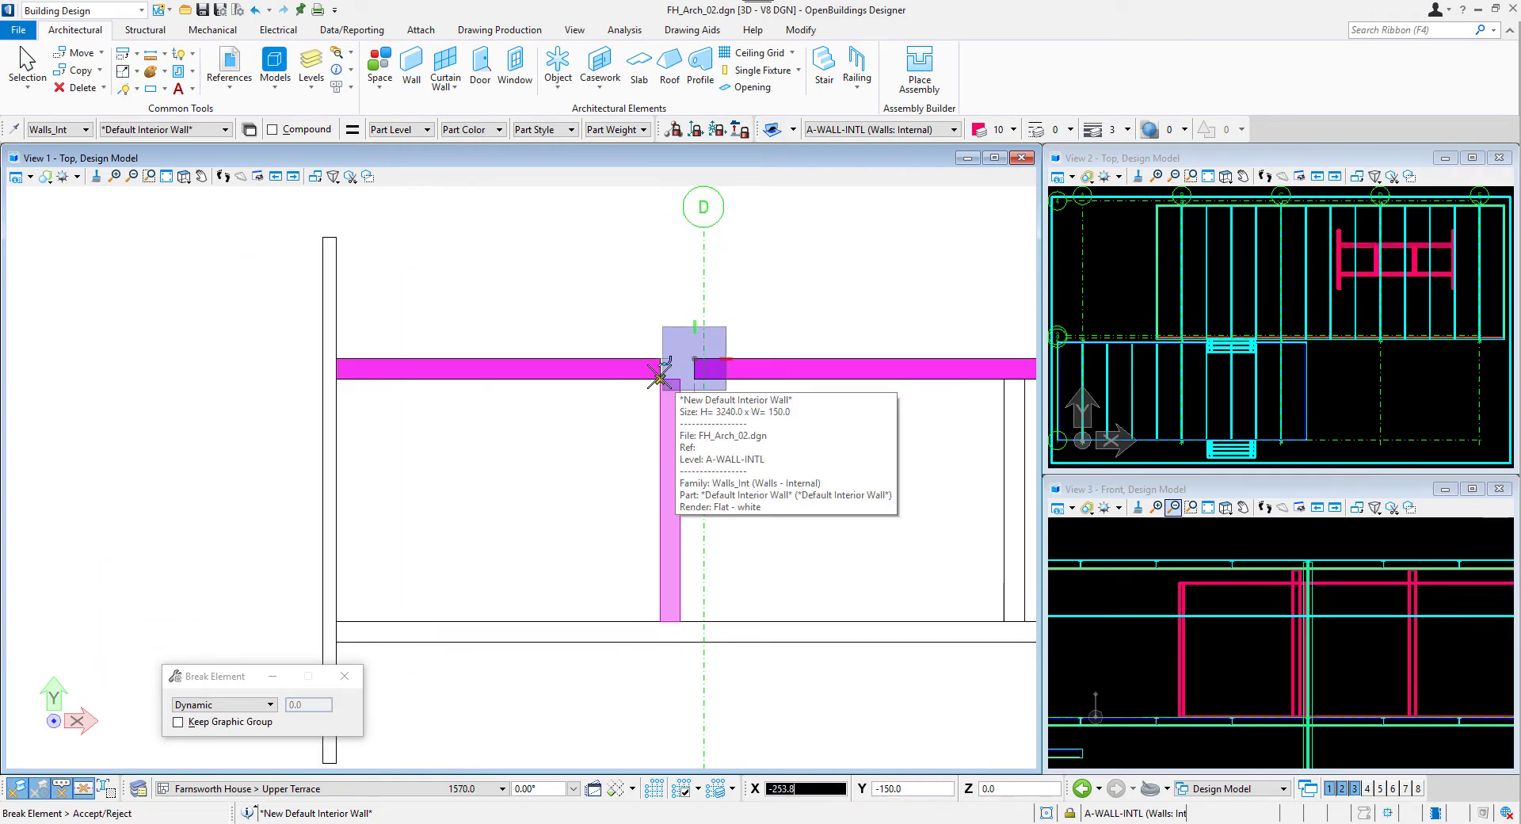
{"action": "left_click", "coordinate": [660, 379]}
{"action": "middle_click_drag", "start_coordinate": [1033, 353], "coordinate": [843, 323]}
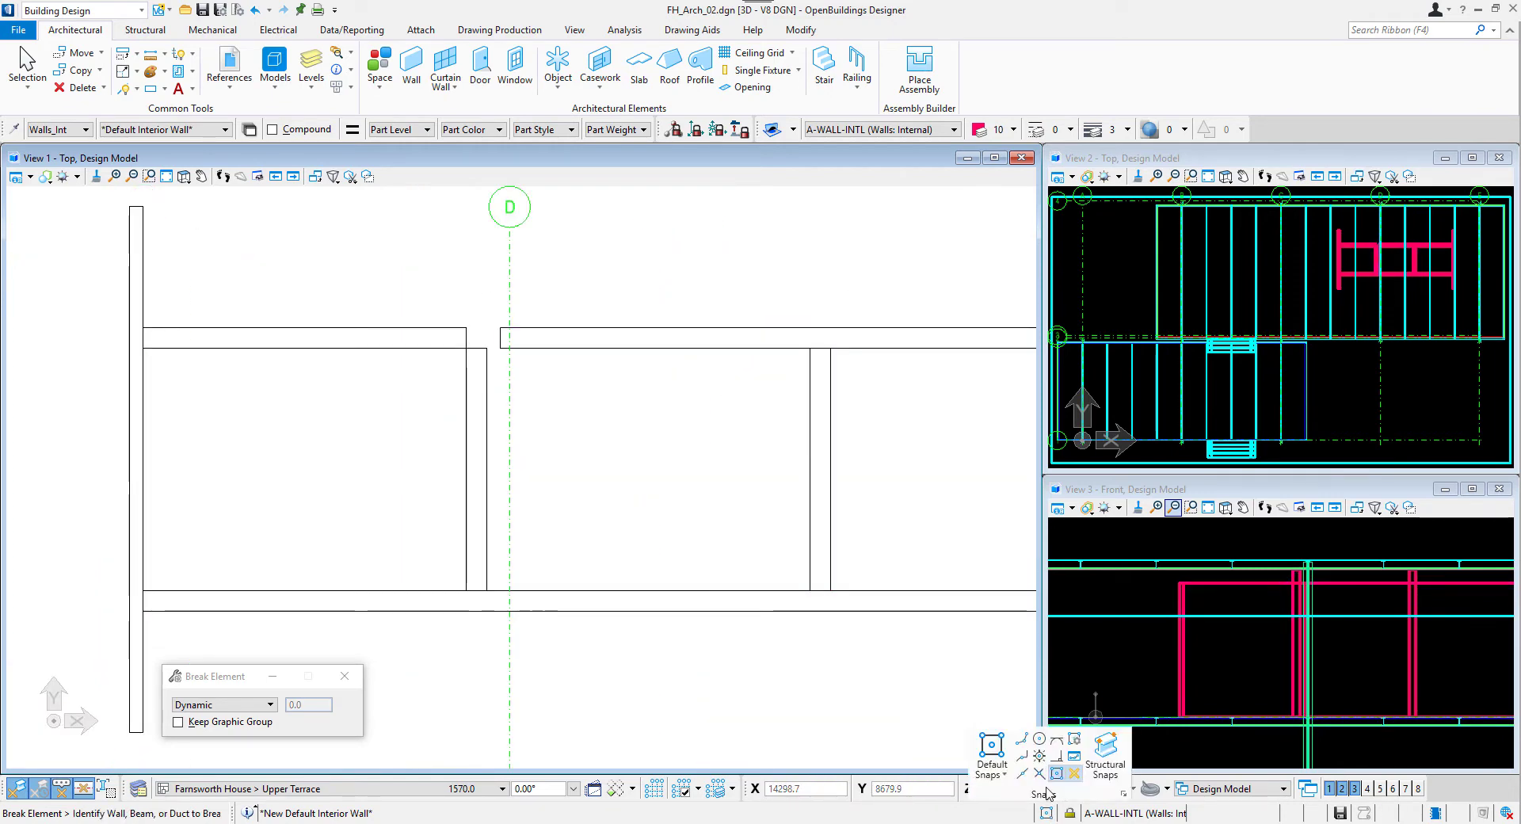
{"action": "left_click", "coordinate": [812, 346]}
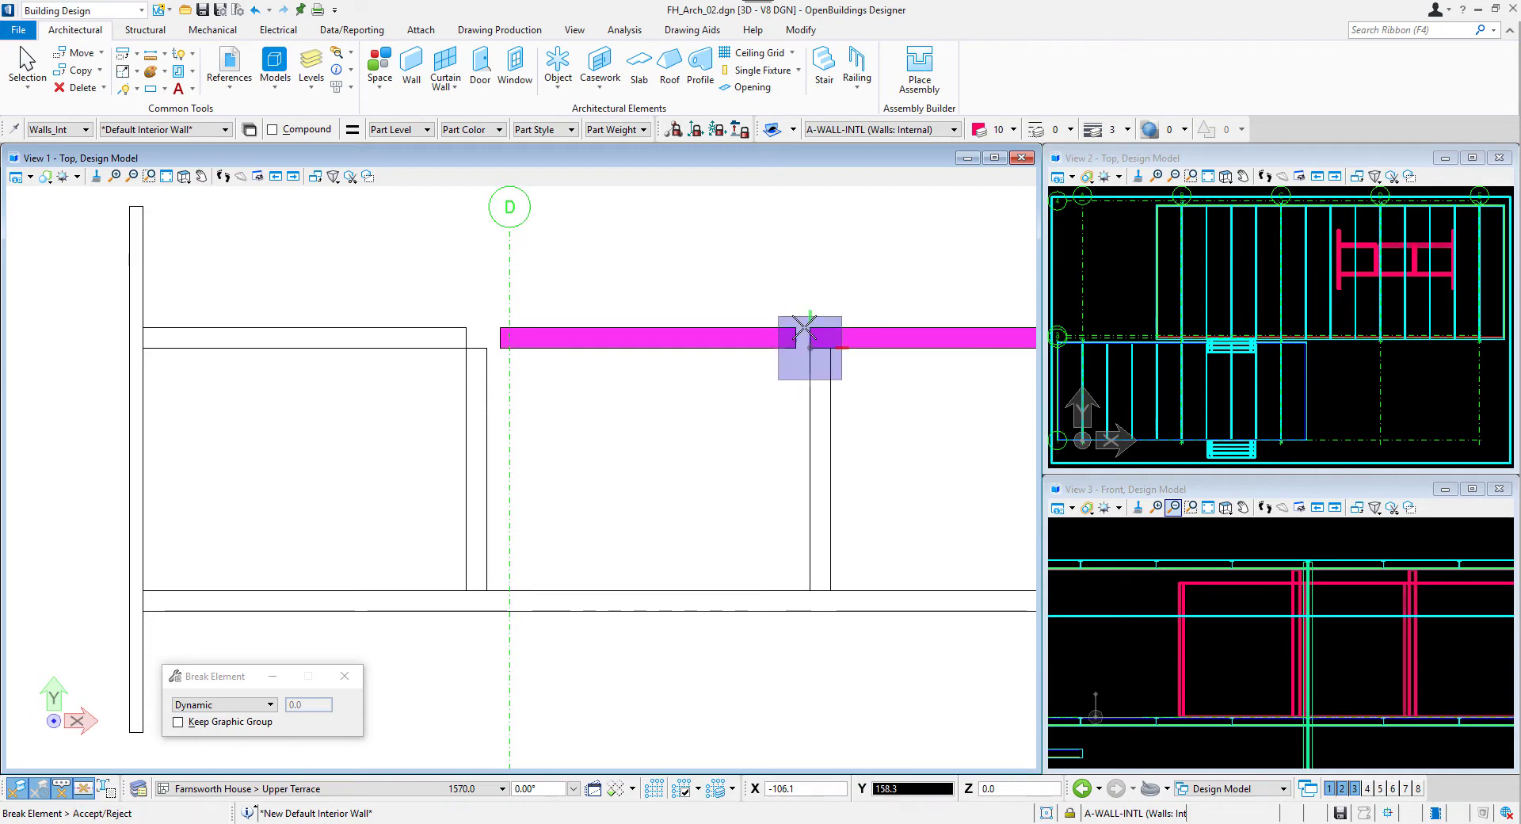
{"action": "left_click", "coordinate": [831, 335]}
{"action": "key", "text": "Escape"}
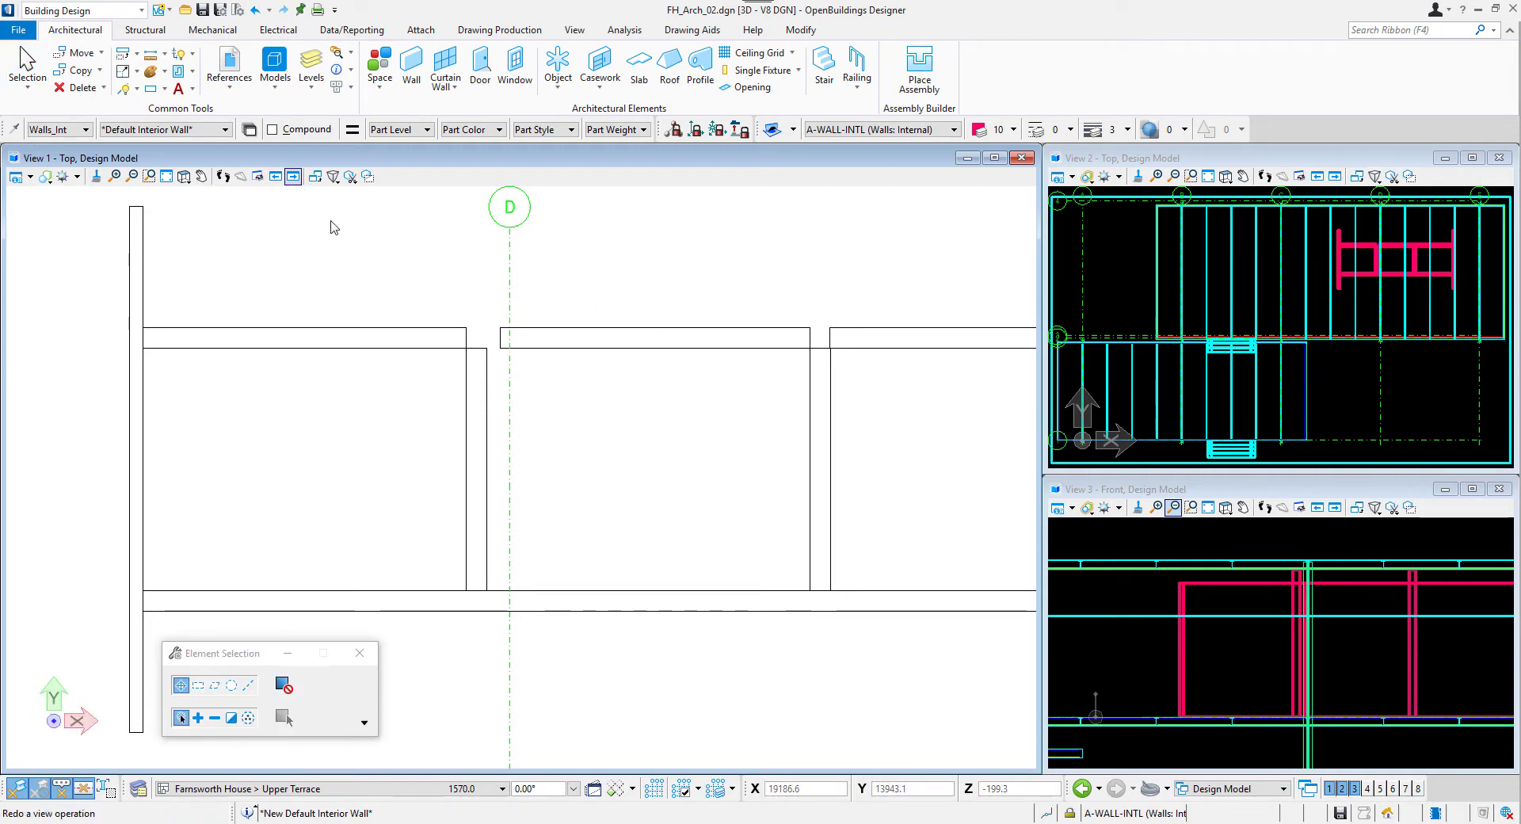
Step: Extend the upper cross wall's middle segment to the first divider and stretch the middle segments' tops to the roof's underside
{"action": "left_click", "coordinate": [502, 333]}
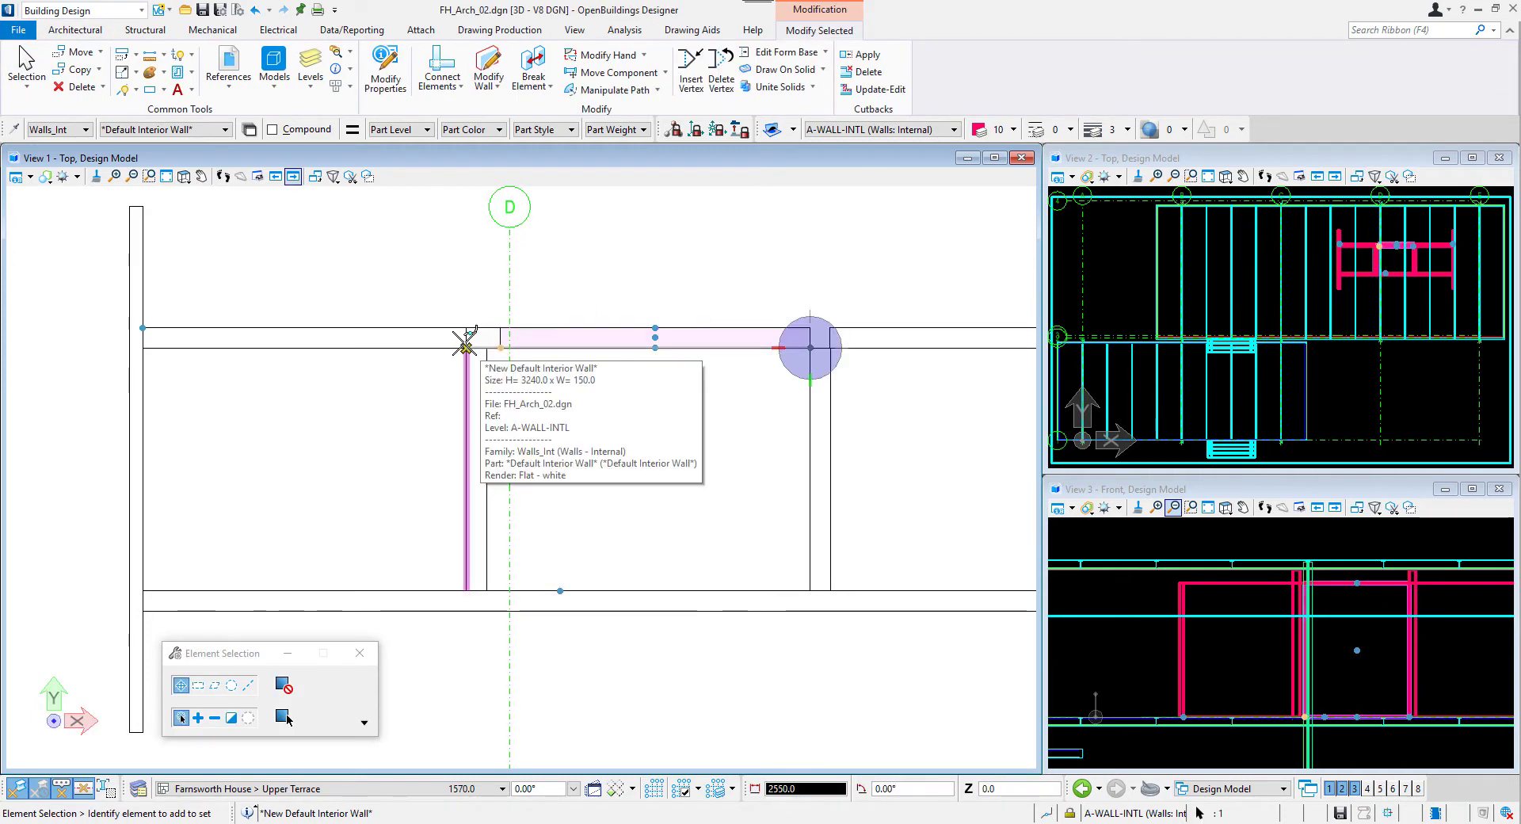
{"action": "scroll", "coordinate": [810, 346], "scroll_direction": "up", "scroll_amount": 10}
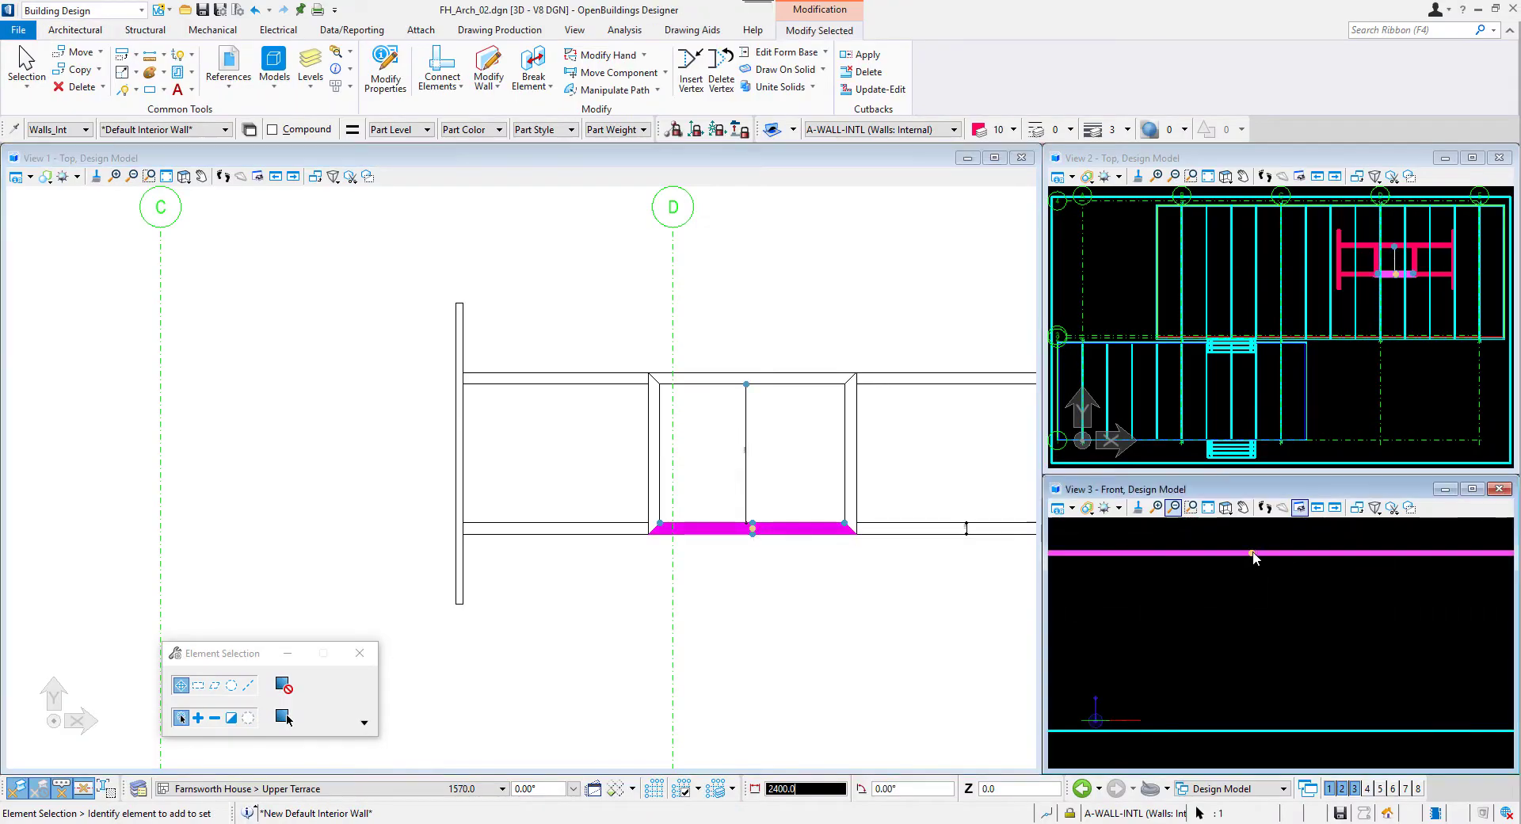
{"action": "scroll", "coordinate": [1300, 577], "scroll_direction": "up", "scroll_amount": 3}
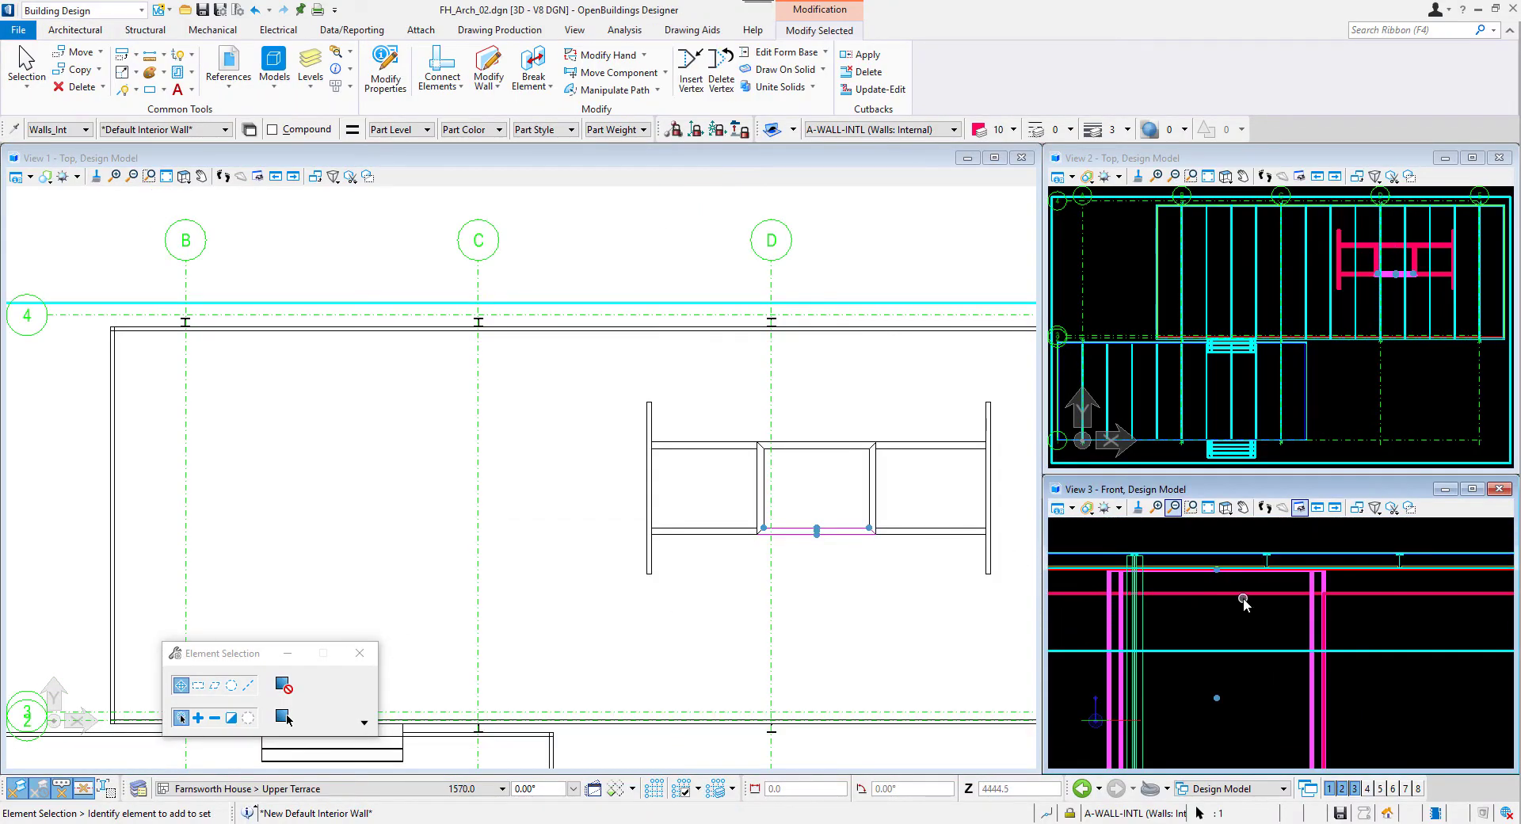
{"action": "left_click", "coordinate": [1226, 594]}
{"action": "left_click", "coordinate": [1217, 593]}
{"action": "scroll", "coordinate": [1216, 585], "scroll_direction": "up", "scroll_amount": 3}
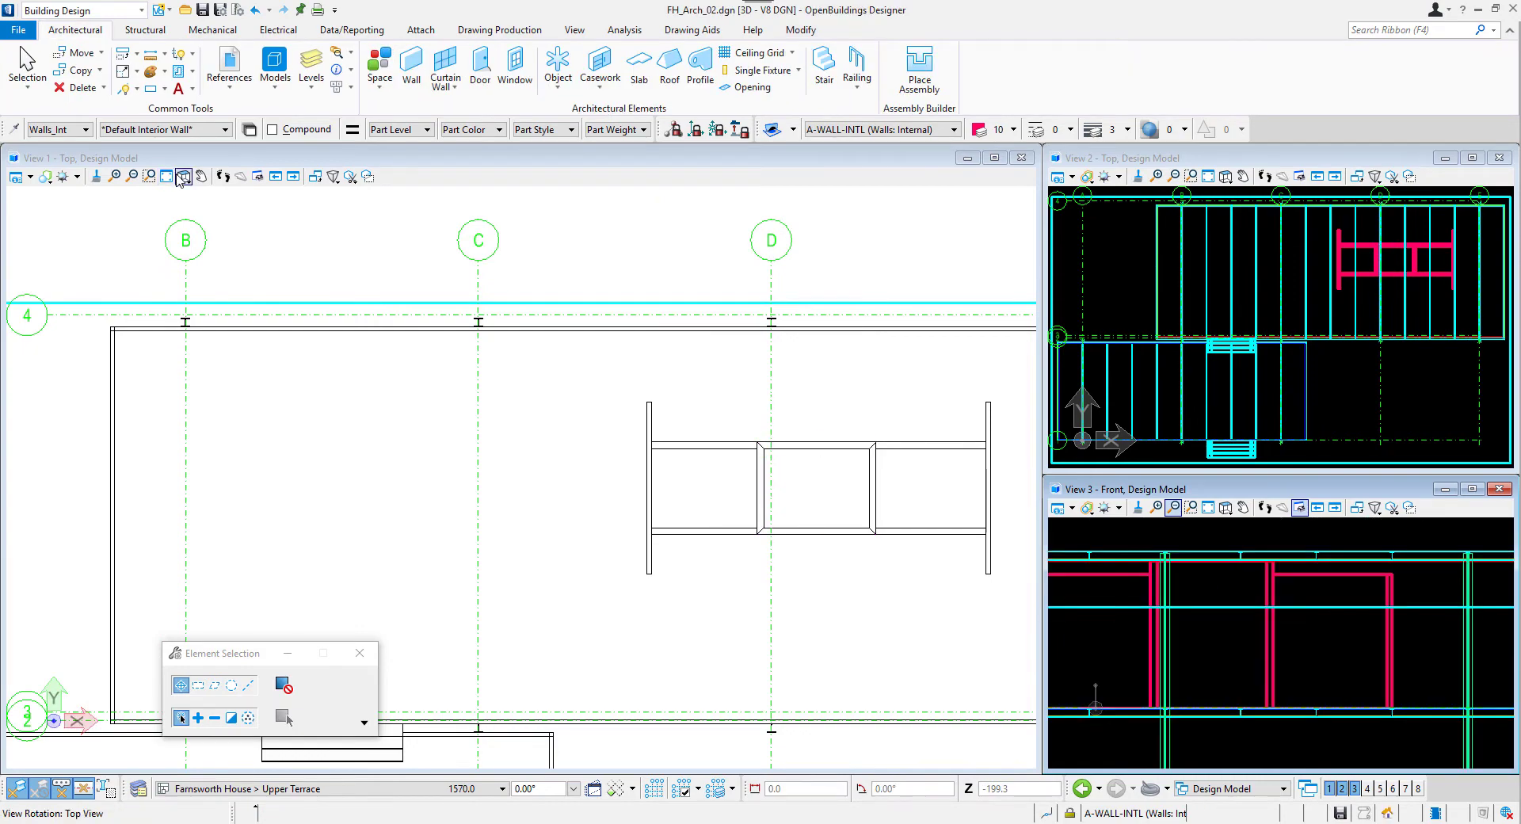
Step: Rotate View 1 to isometric and select its clip volume
{"action": "left_click", "coordinate": [183, 176]}
{"action": "left_click", "coordinate": [222, 266]}
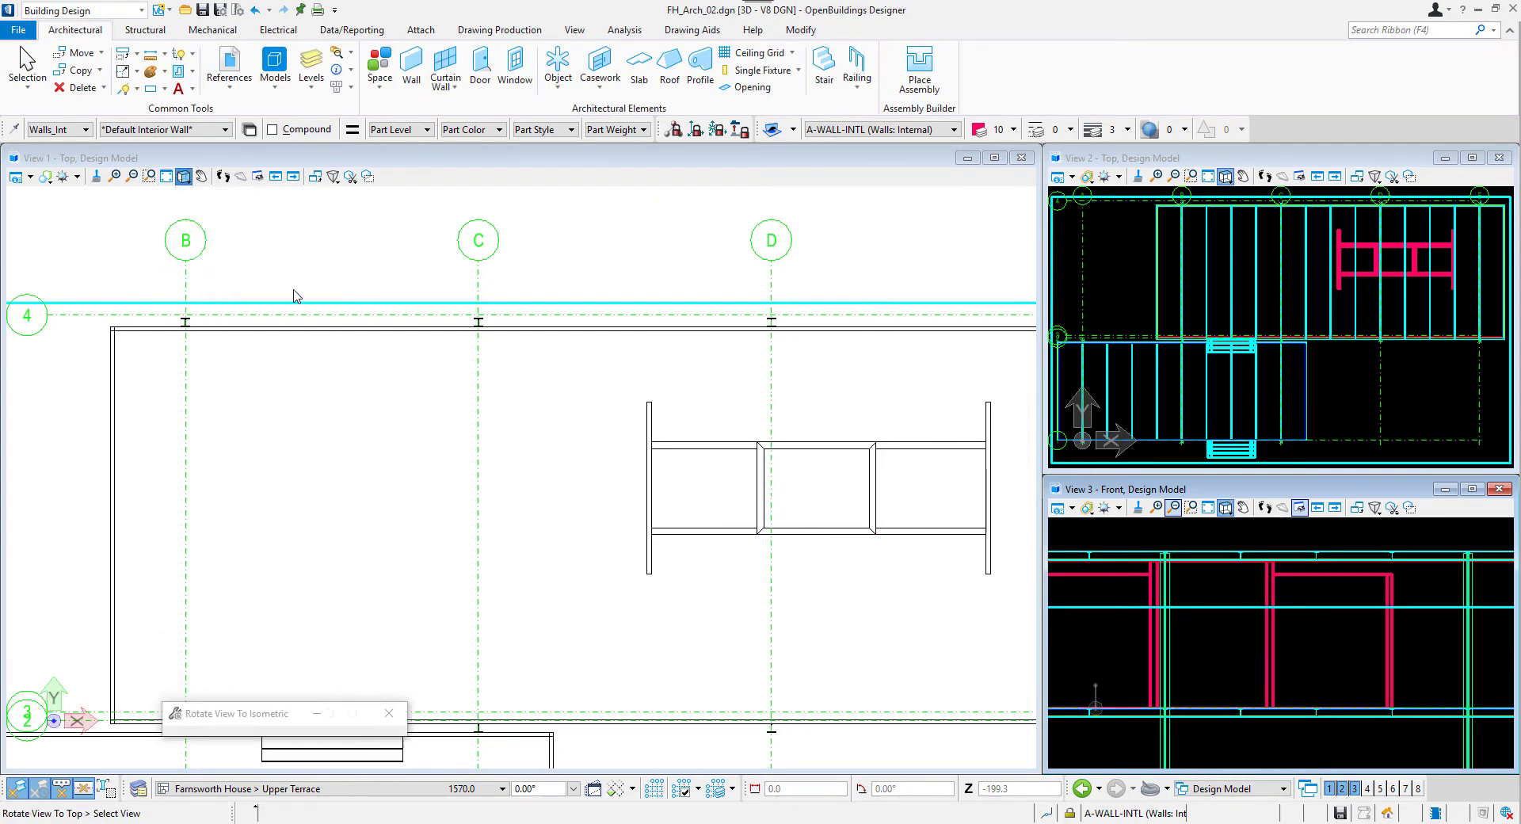
{"action": "scroll", "coordinate": [708, 407], "scroll_direction": "down", "scroll_amount": 2}
{"action": "right_click", "coordinate": [668, 383]}
{"action": "left_click_drag", "start_coordinate": [675, 409], "coordinate": [656, 304]}
{"action": "left_click", "coordinate": [662, 366]}
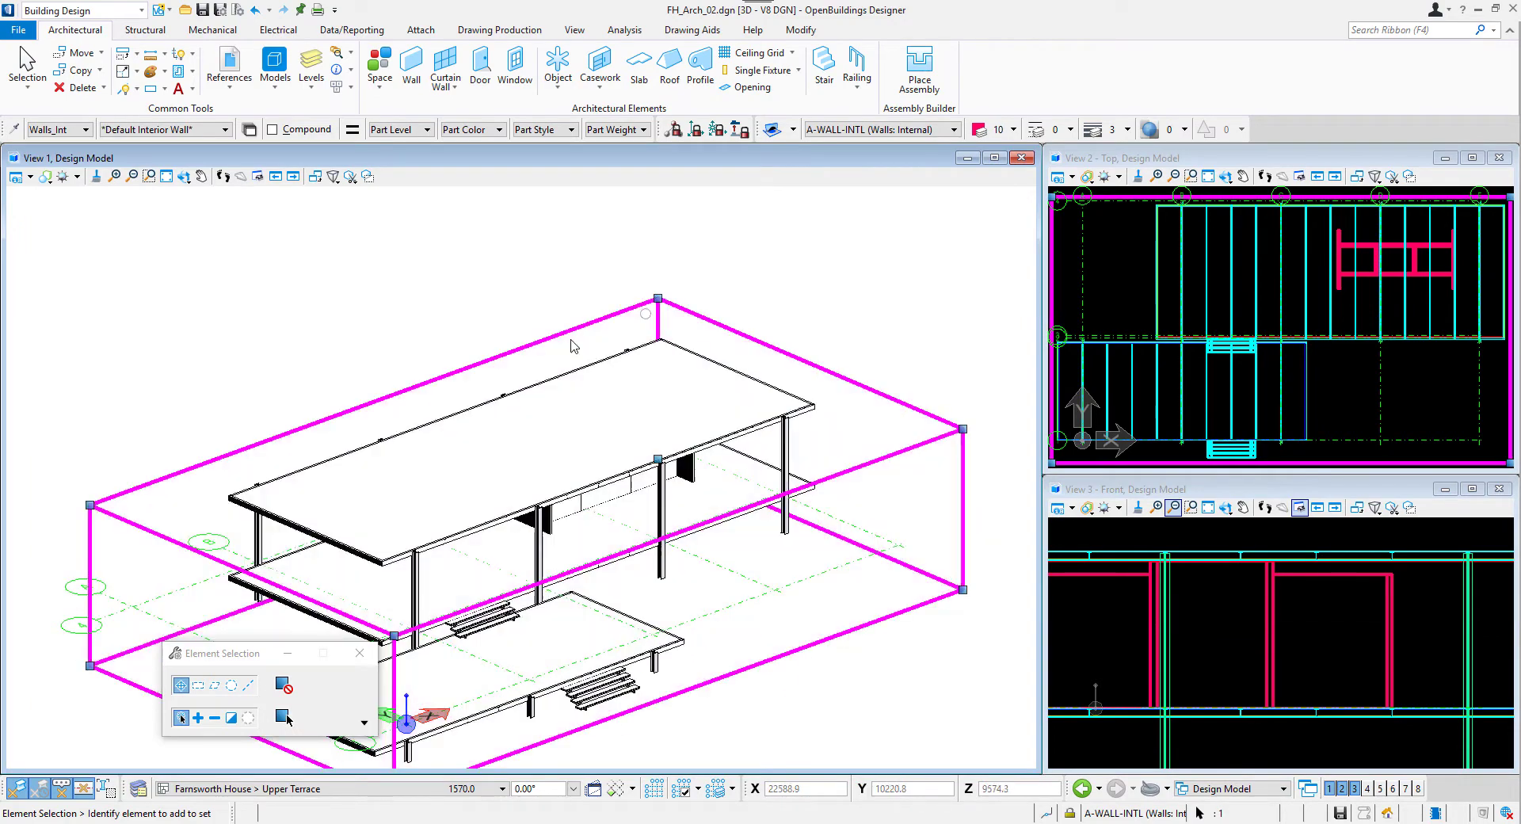
Step: Lower the top of the clip volume in View 1 to cut away the roof, undoing the mistaken corner edit
{"action": "scroll", "coordinate": [552, 554], "scroll_direction": "up", "scroll_amount": 2}
{"action": "left_click", "coordinate": [223, 176]}
{"action": "left_click", "coordinate": [184, 176]}
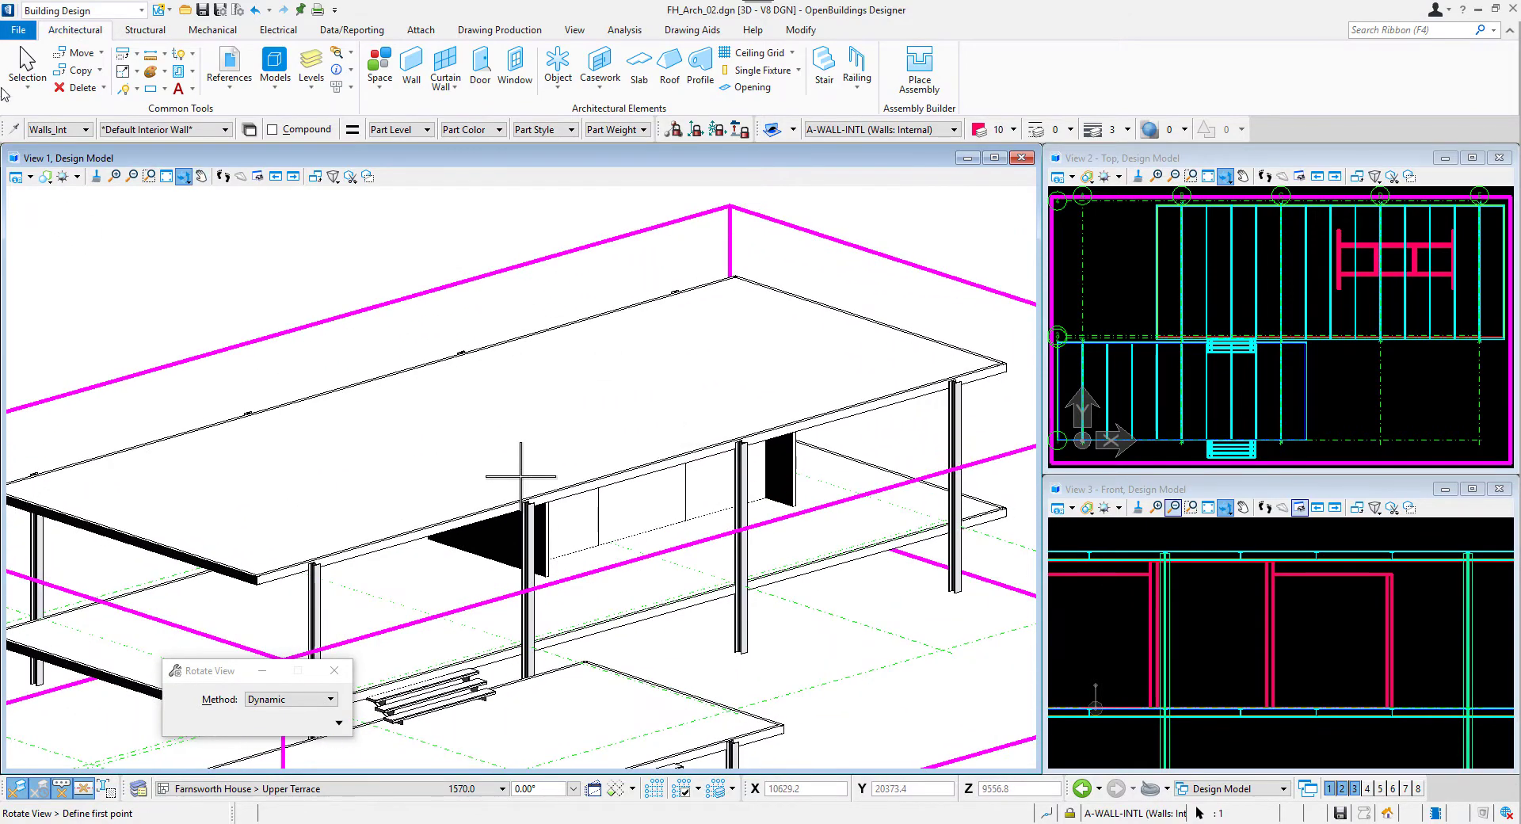
{"action": "left_click", "coordinate": [24, 68]}
{"action": "left_click", "coordinate": [729, 206]}
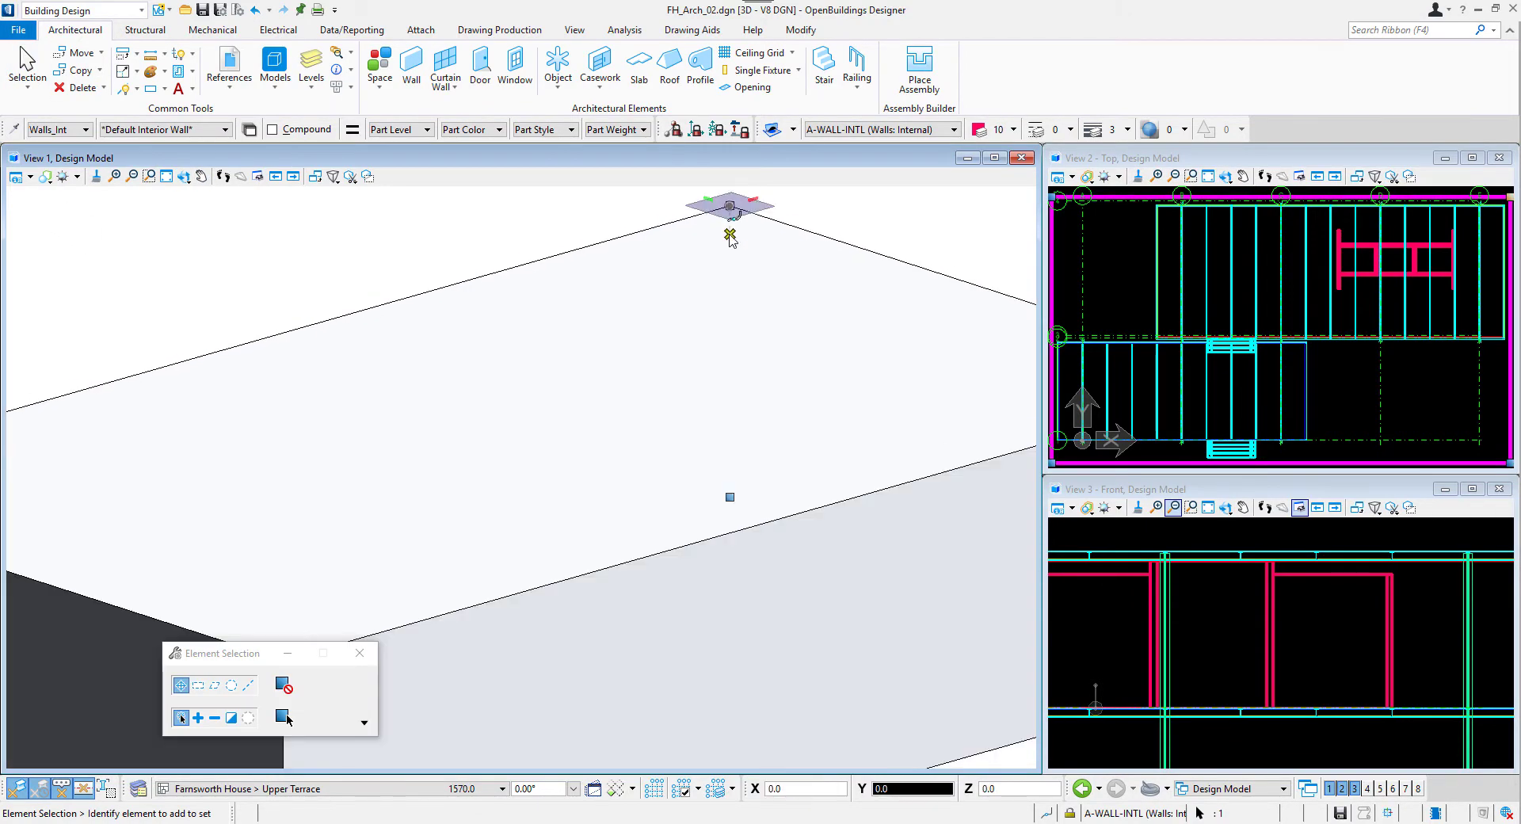
{"action": "key", "text": "ctrl+z"}
Step: Orbit around the clipped interior walls, fit View 1, and return it to the top view around the core
{"action": "left_click", "coordinate": [184, 173]}
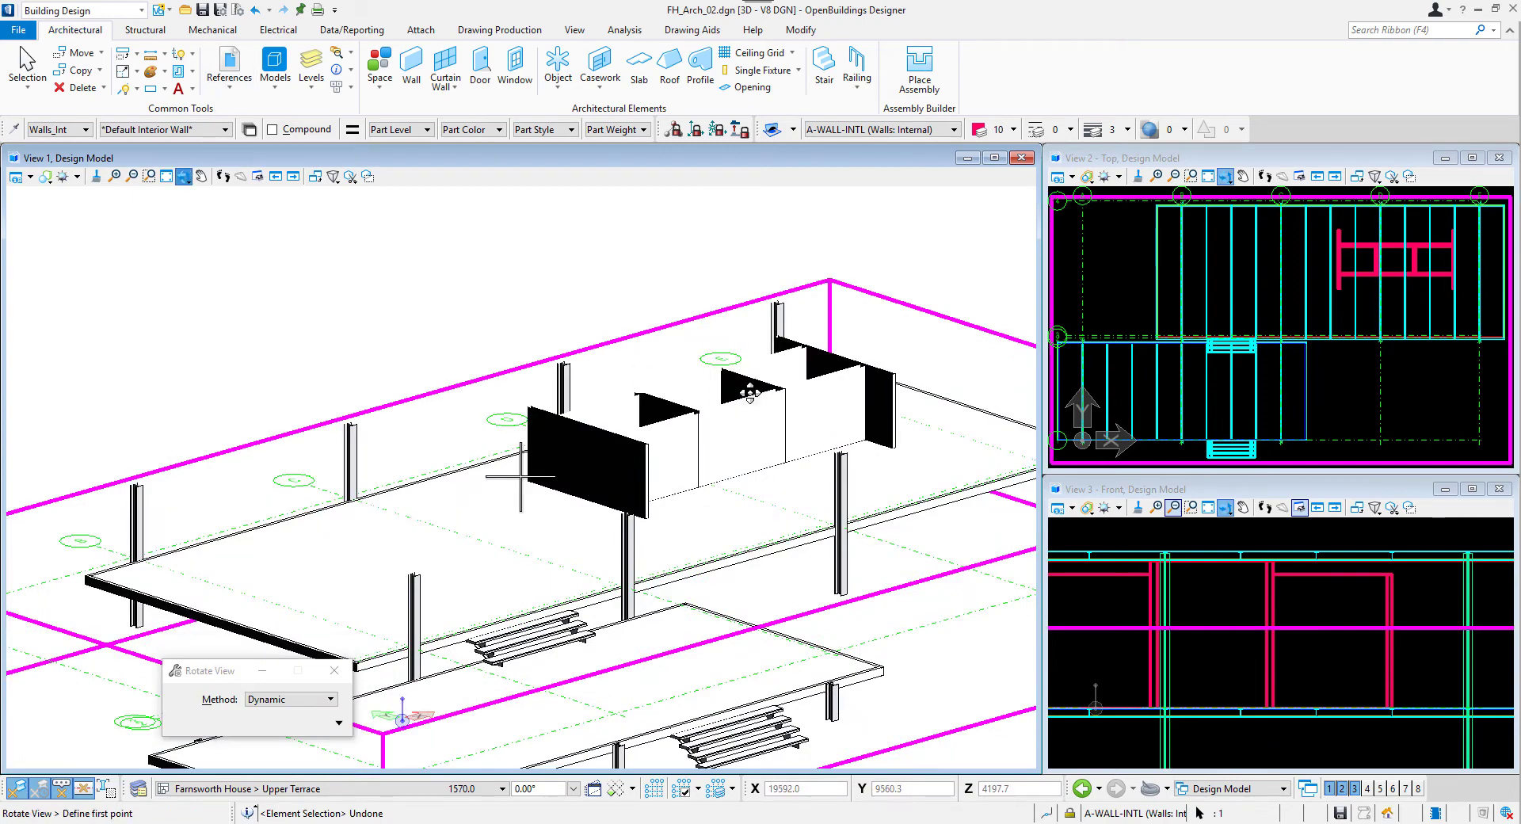
{"action": "left_click", "coordinate": [749, 402]}
{"action": "left_click", "coordinate": [701, 471]}
{"action": "left_click", "coordinate": [166, 177]}
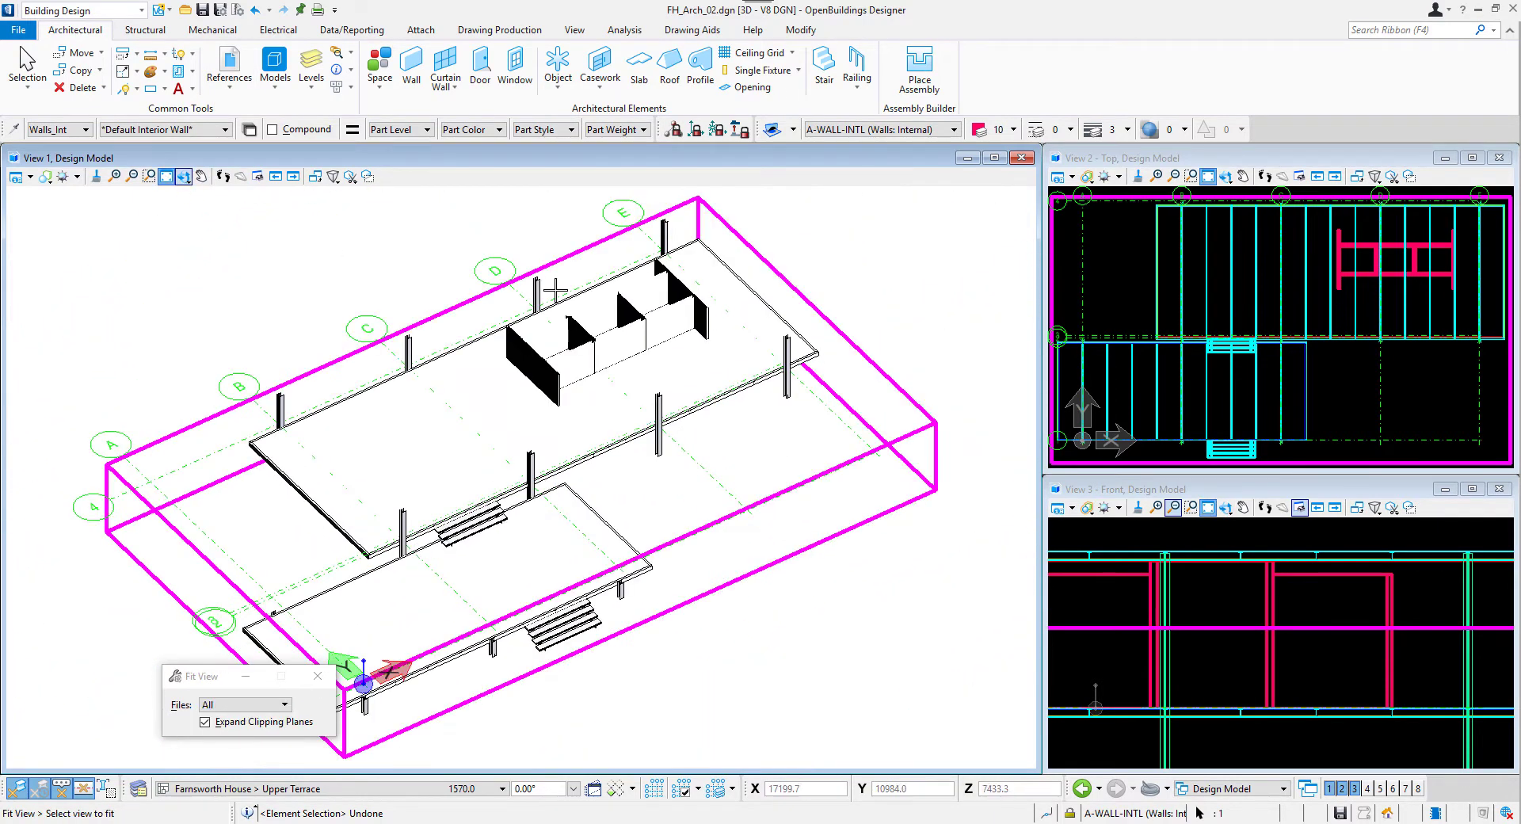
{"action": "left_click", "coordinate": [184, 176]}
{"action": "left_click", "coordinate": [229, 198]}
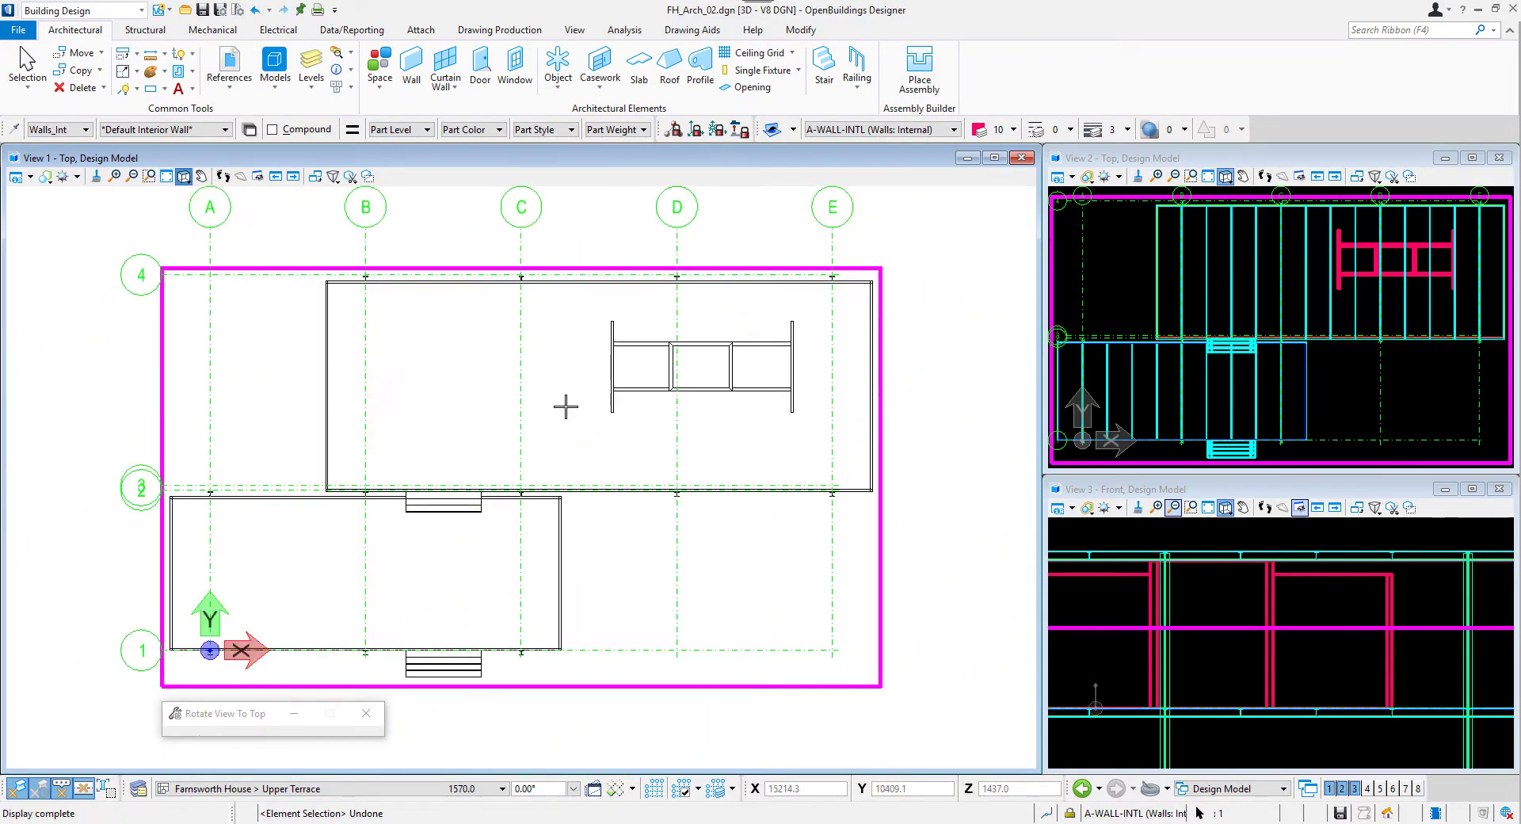
{"action": "scroll", "coordinate": [562, 408], "scroll_direction": "up", "scroll_amount": 4}
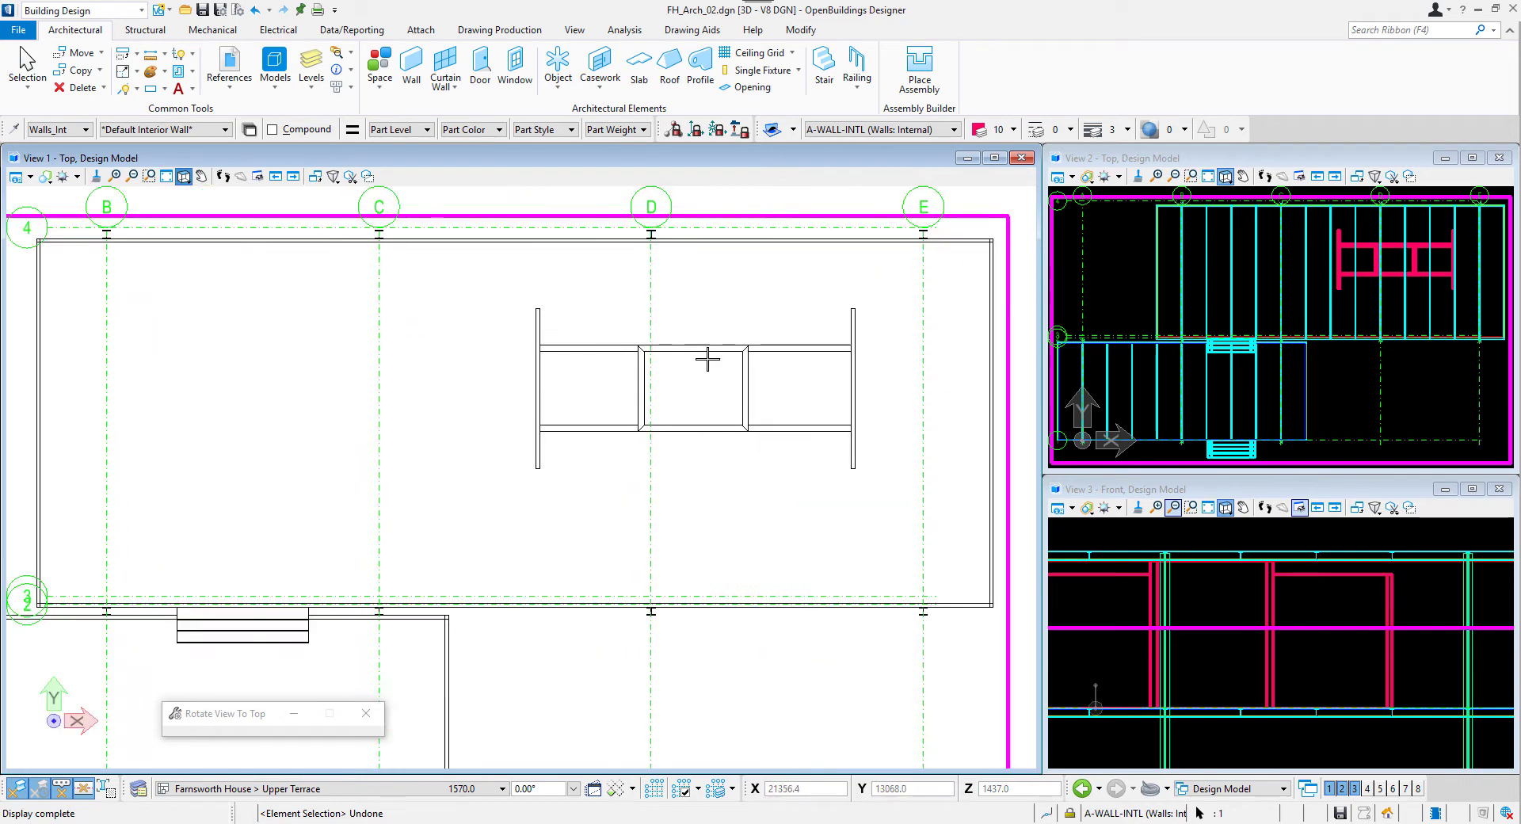
Step: Start placing a SingleDoor-Flush door, setting its leaf width to 800 mm and entering a new height
{"action": "left_click", "coordinate": [480, 70]}
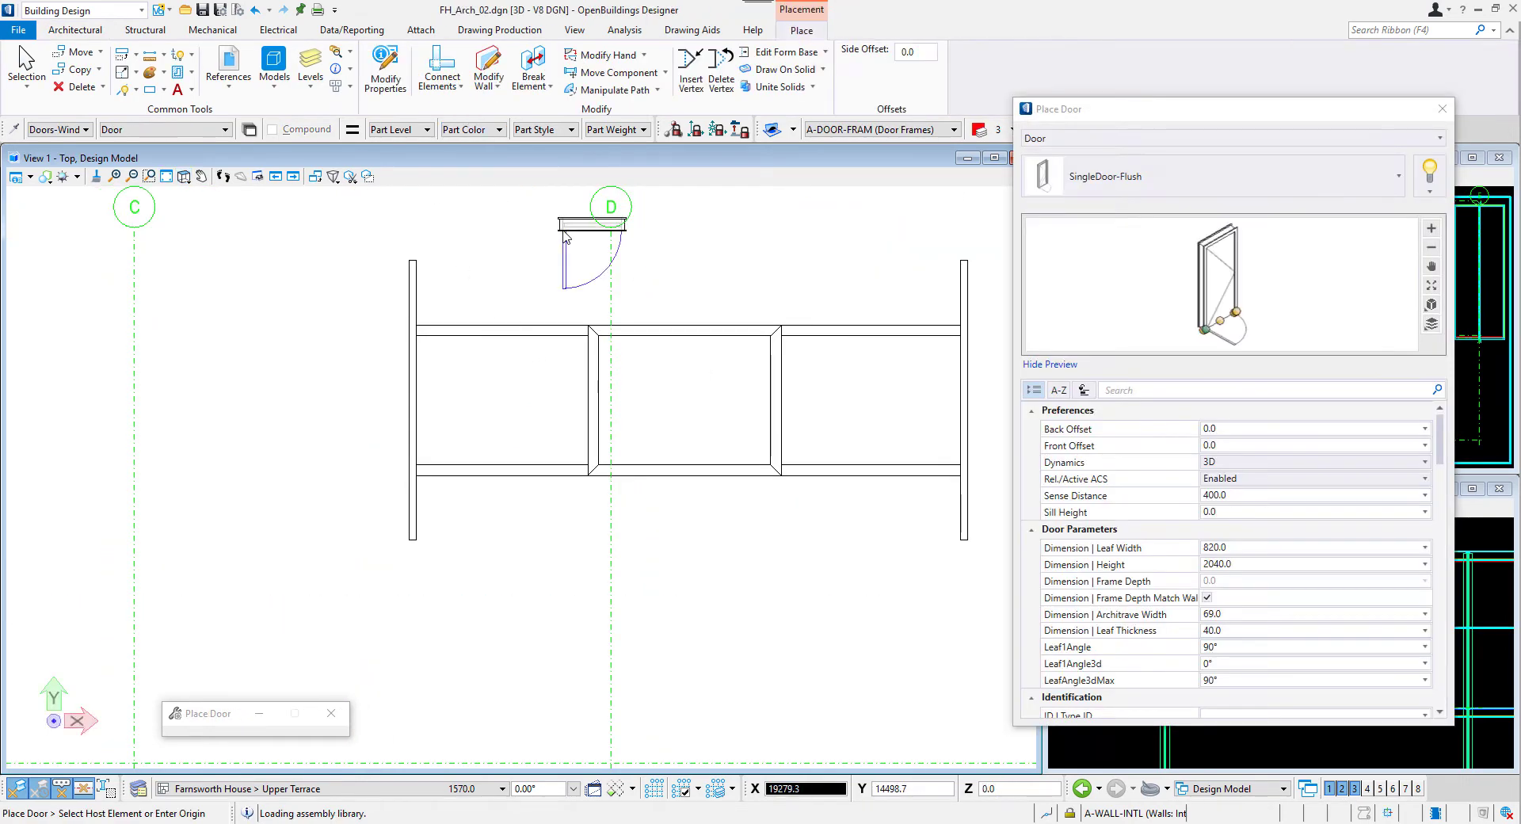
{"action": "scroll", "coordinate": [1241, 462], "scroll_direction": "down", "scroll_amount": 1}
{"action": "left_click", "coordinate": [1242, 496]}
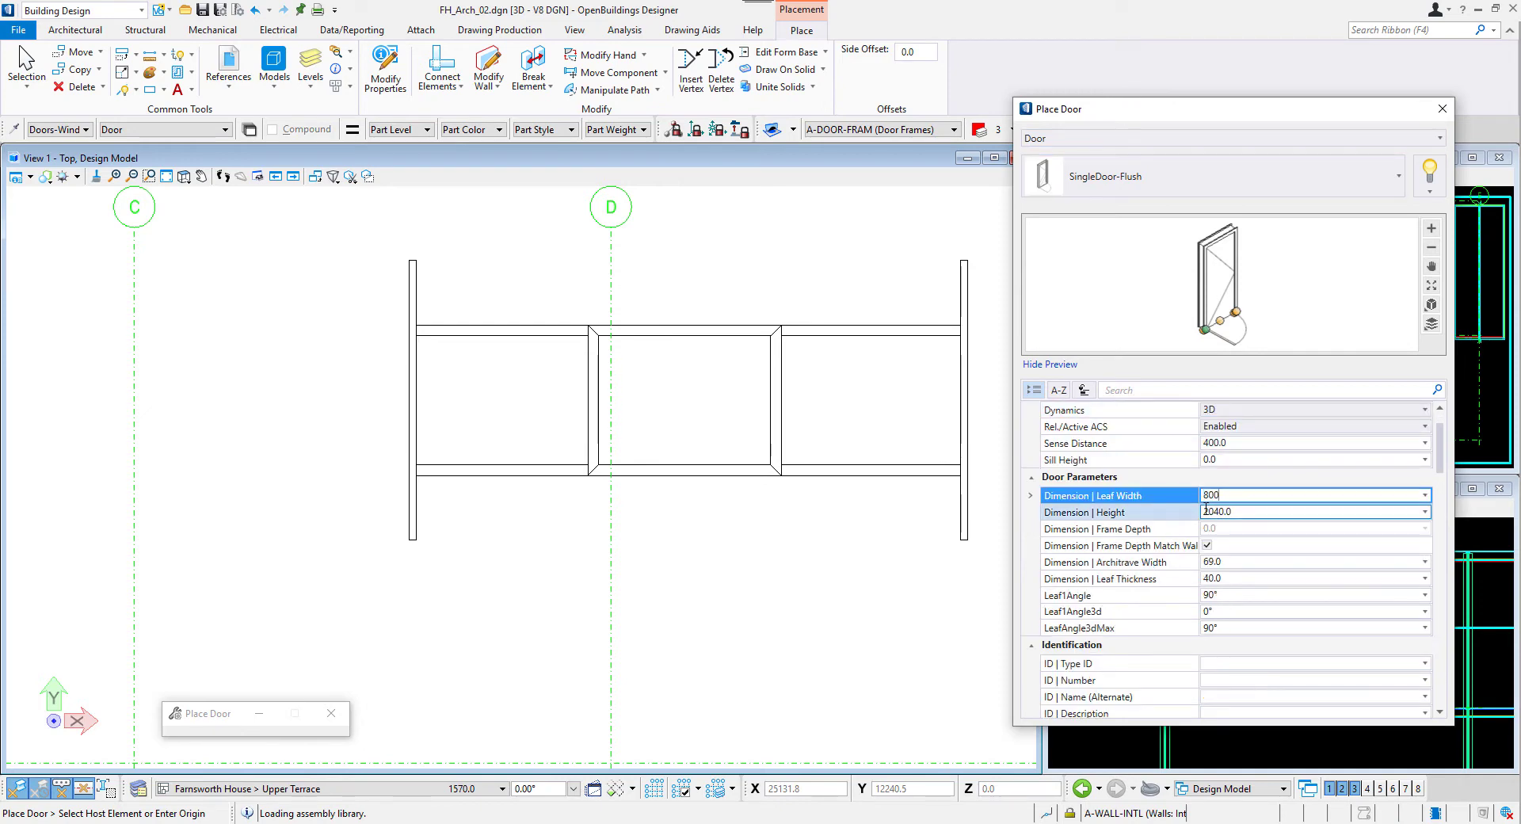
{"action": "left_click", "coordinate": [1237, 513]}
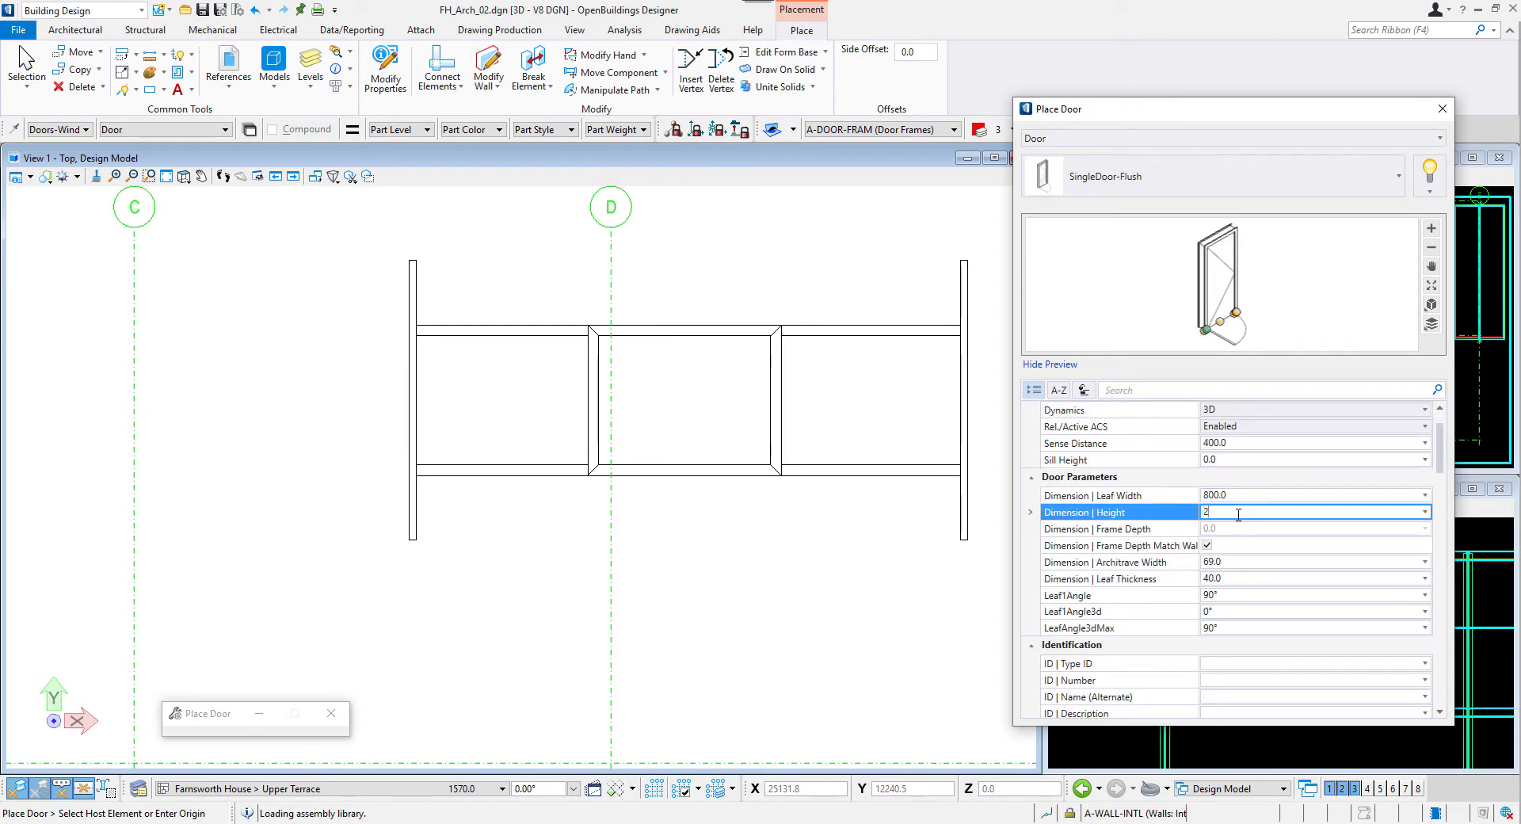
Step: Set the door's frame return depth, rough opening offset, leaf inset, stop depth and stop thickness to 0
{"action": "scroll", "coordinate": [1237, 512], "scroll_direction": "down", "scroll_amount": 10}
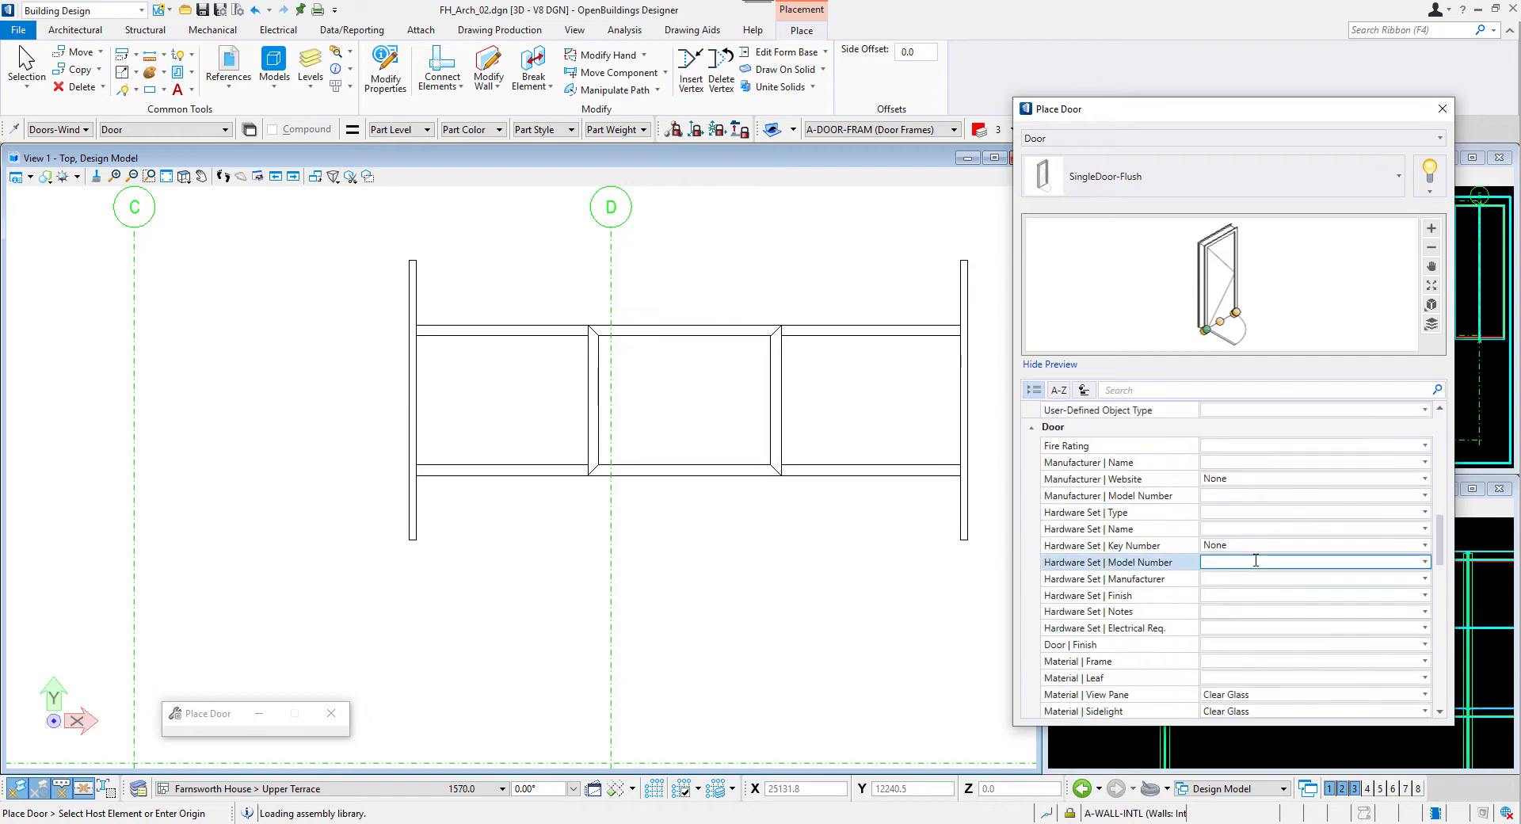
{"action": "type", "text": "0"}
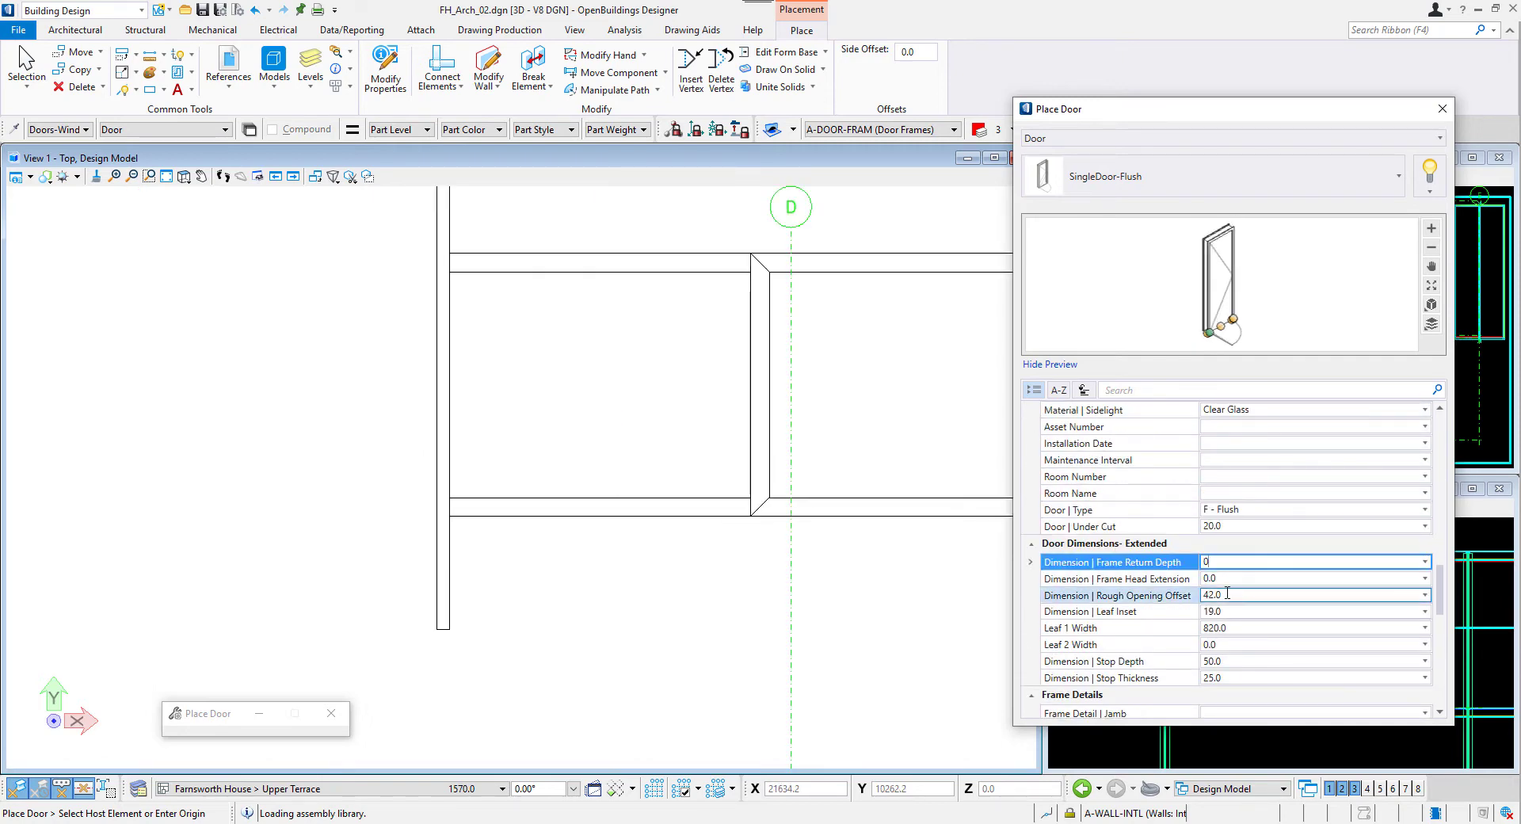
{"action": "left_click", "coordinate": [1224, 594]}
{"action": "type", "text": "0"}
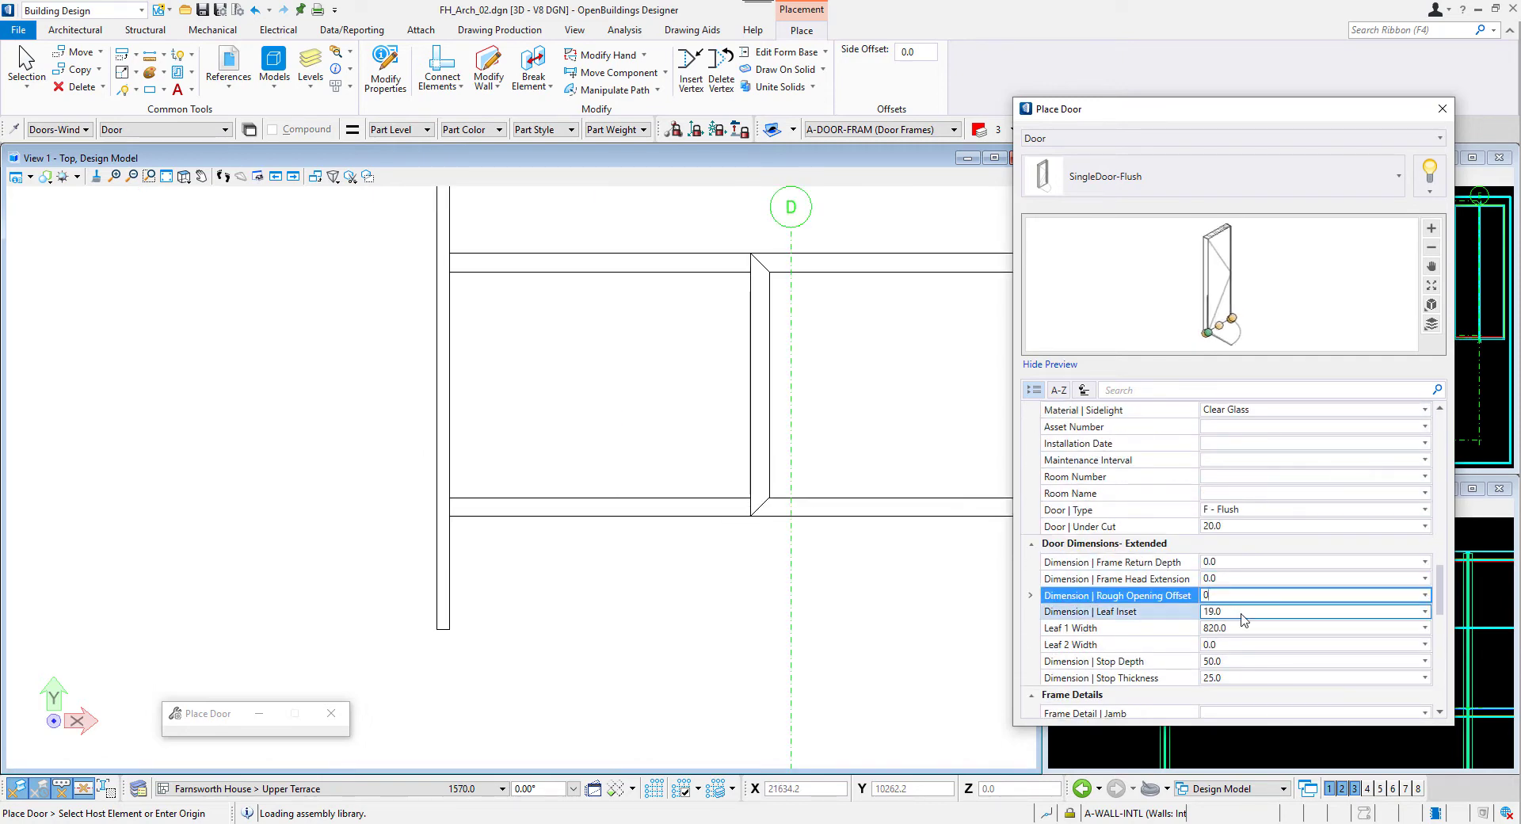
{"action": "left_click", "coordinate": [1241, 612]}
{"action": "type", "text": "0"}
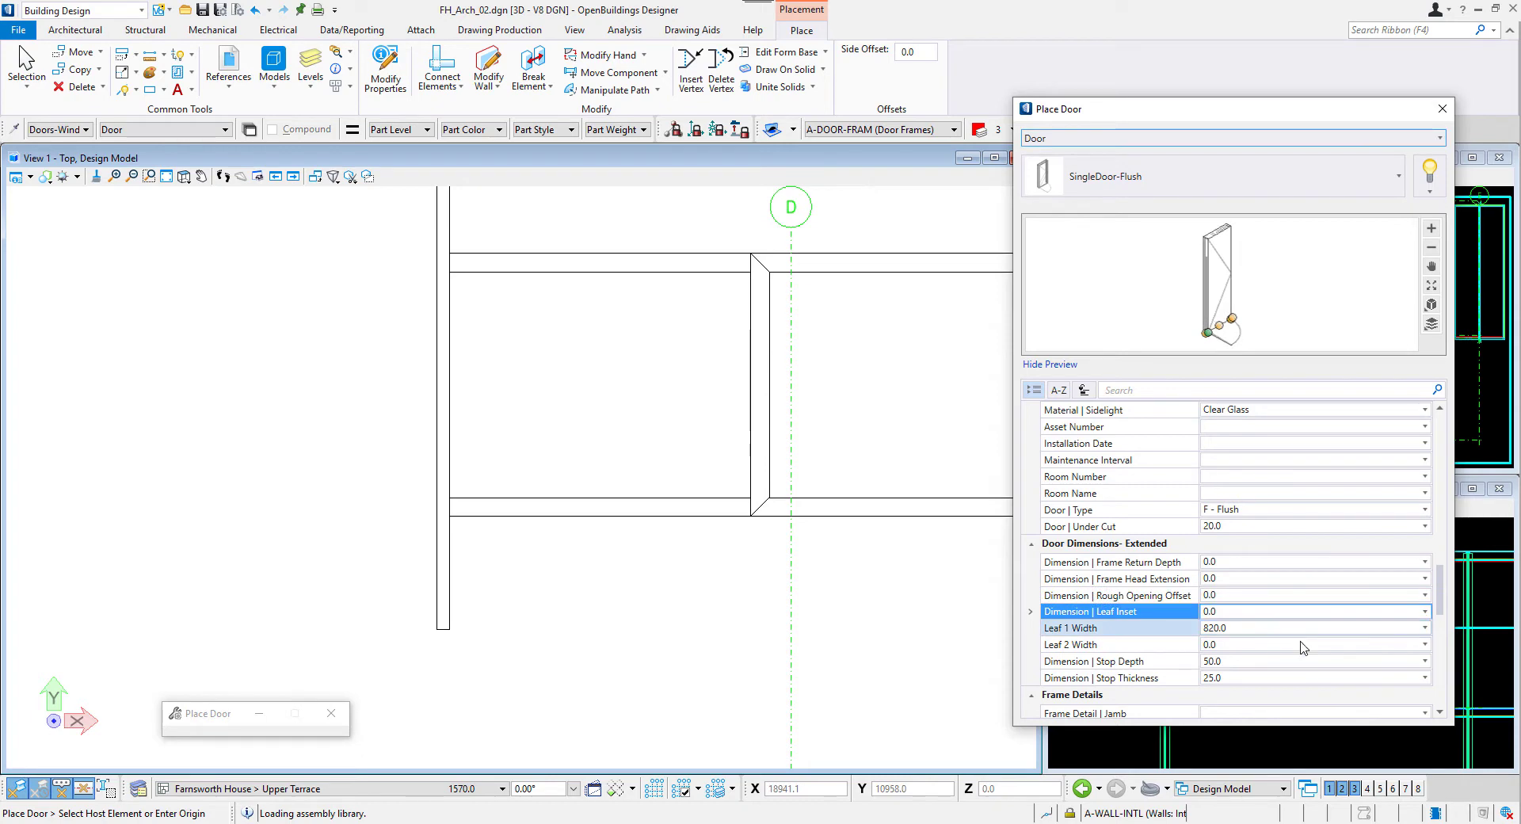
{"action": "left_click", "coordinate": [1228, 661]}
{"action": "type", "text": "0"}
{"action": "left_click", "coordinate": [1227, 677]}
{"action": "type", "text": "0"}
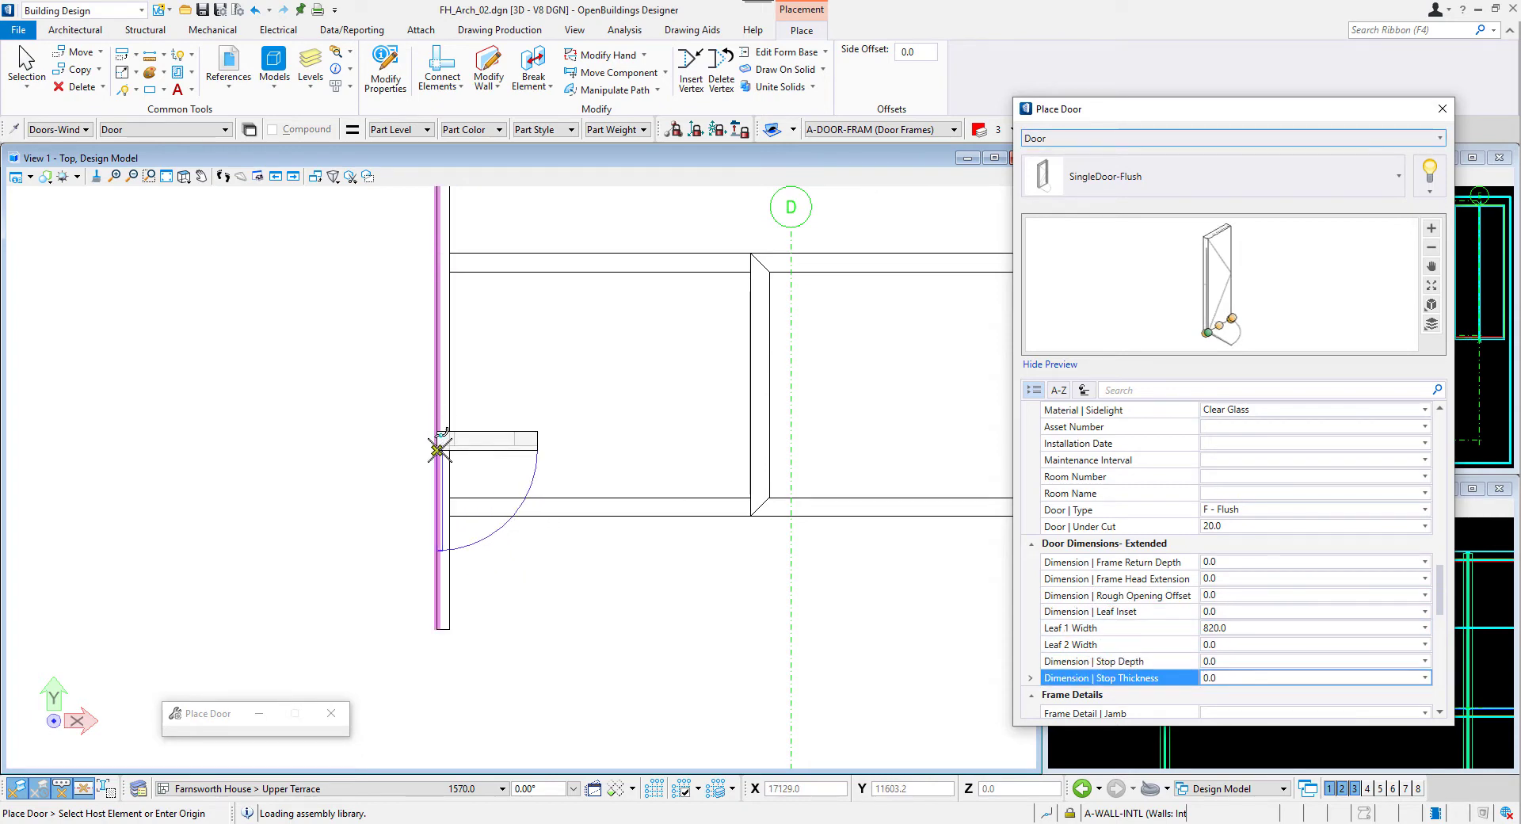
Step: Place the door in the western core wall and move it so its lower jamb meets the lower cross wall's upper face
{"action": "scroll", "coordinate": [427, 396], "scroll_direction": "up", "scroll_amount": 5}
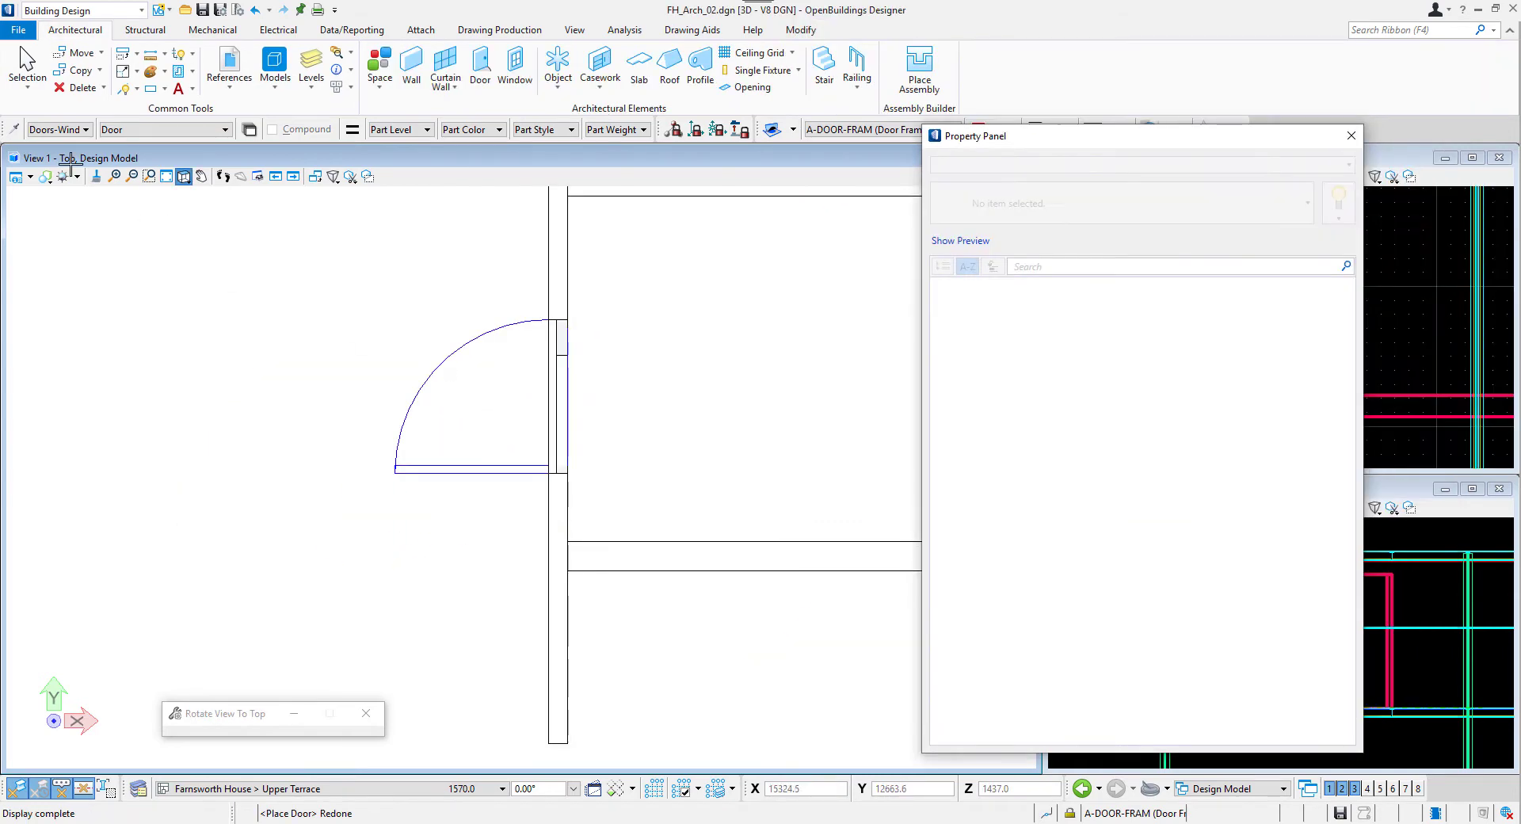
{"action": "left_click", "coordinate": [26, 61]}
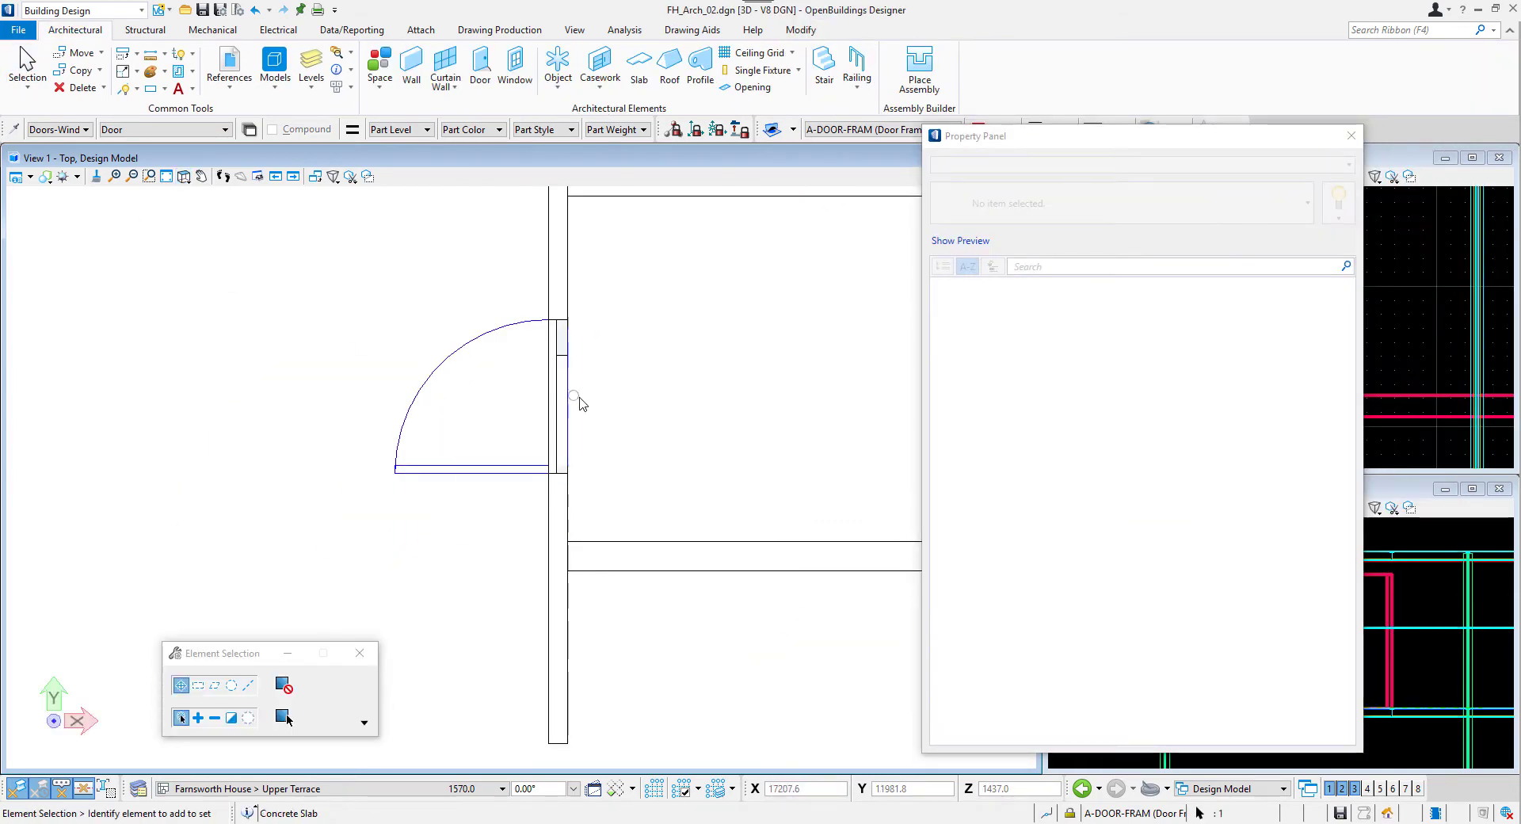
{"action": "left_click", "coordinate": [546, 470]}
{"action": "right_click", "coordinate": [541, 485]}
{"action": "left_click", "coordinate": [596, 176]}
{"action": "scroll", "coordinate": [558, 455], "scroll_direction": "up", "scroll_amount": 5}
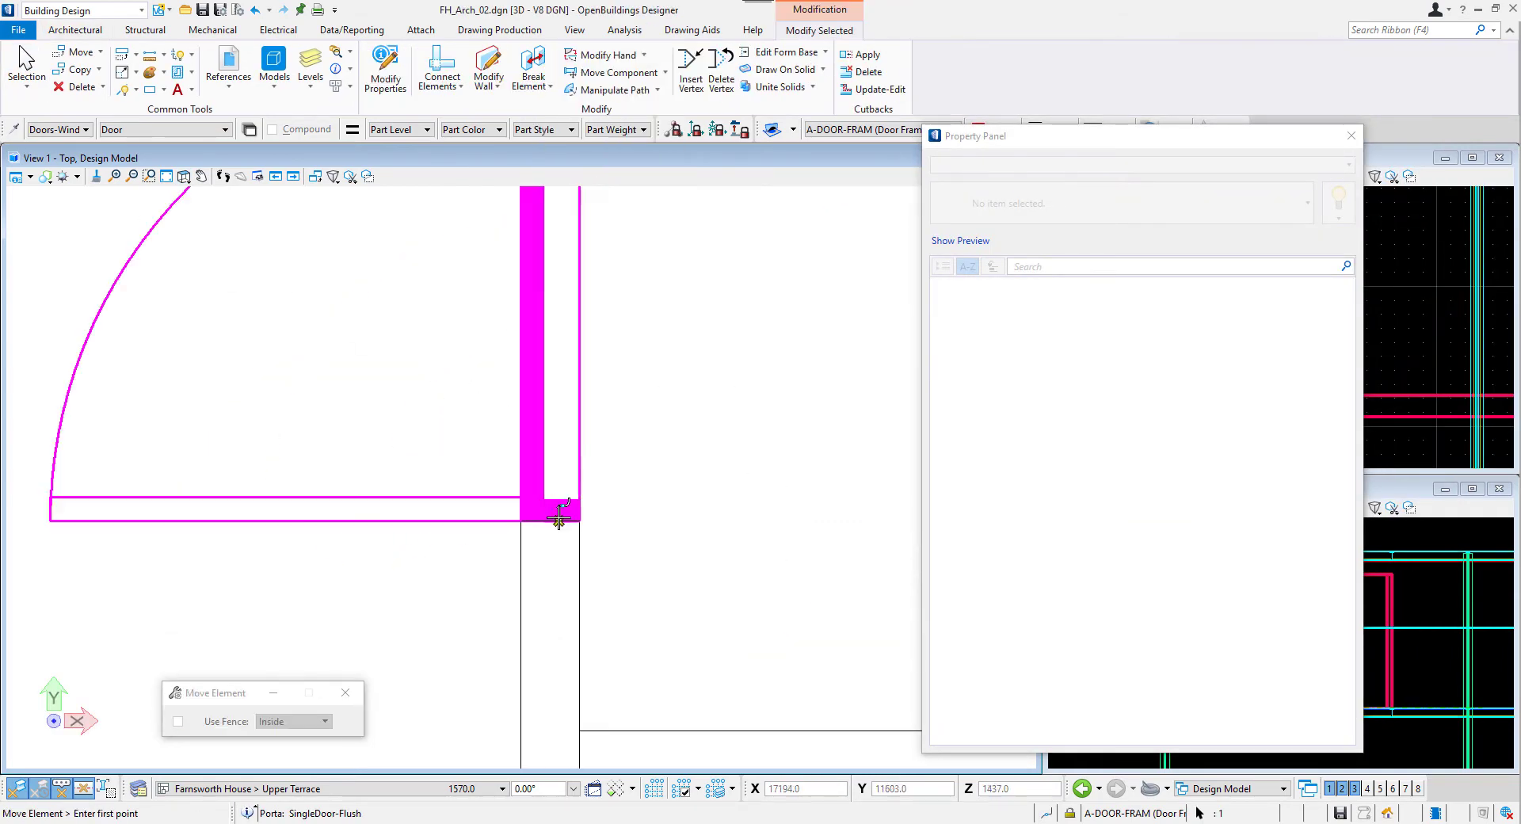
{"action": "left_click", "coordinate": [580, 521]}
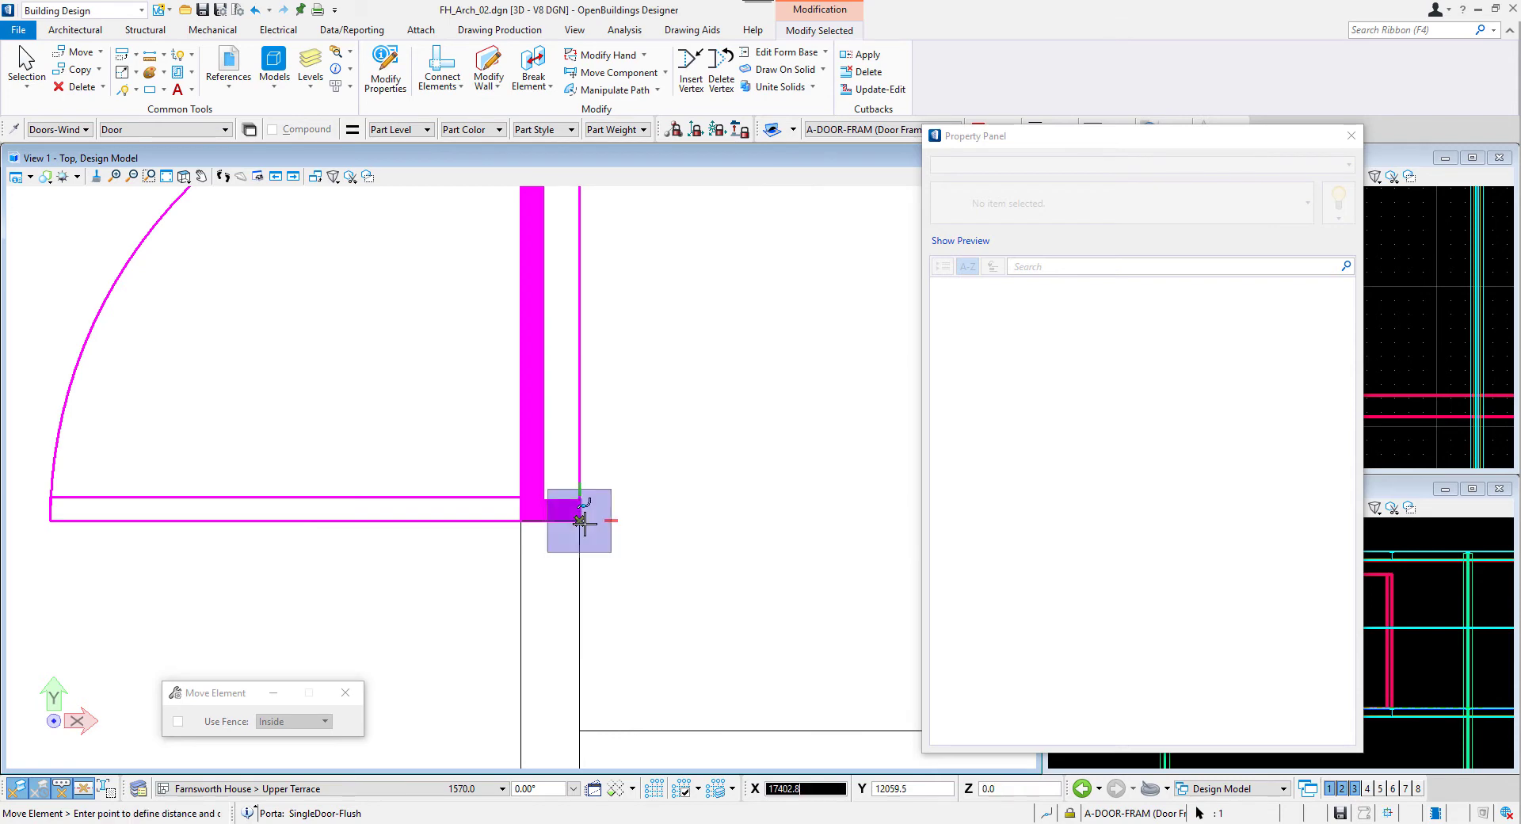
{"action": "left_click", "coordinate": [582, 723]}
{"action": "key", "text": "Escape"}
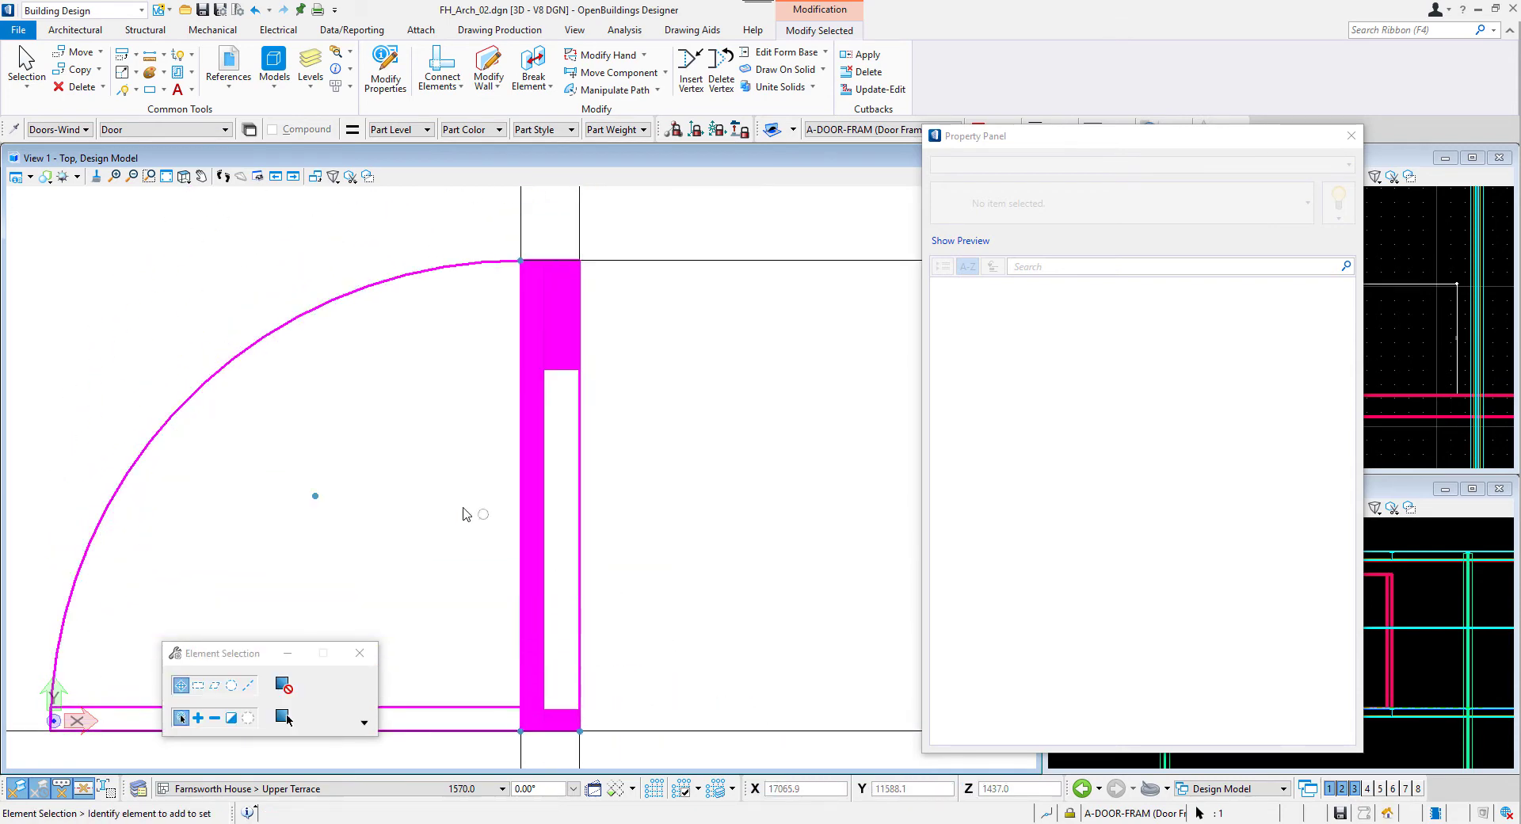
Step: Reverse the hand of the door in the western core wall with Modify Hand
{"action": "scroll", "coordinate": [388, 499], "scroll_direction": "down", "scroll_amount": 10}
{"action": "scroll", "coordinate": [532, 511], "scroll_direction": "up", "scroll_amount": 2}
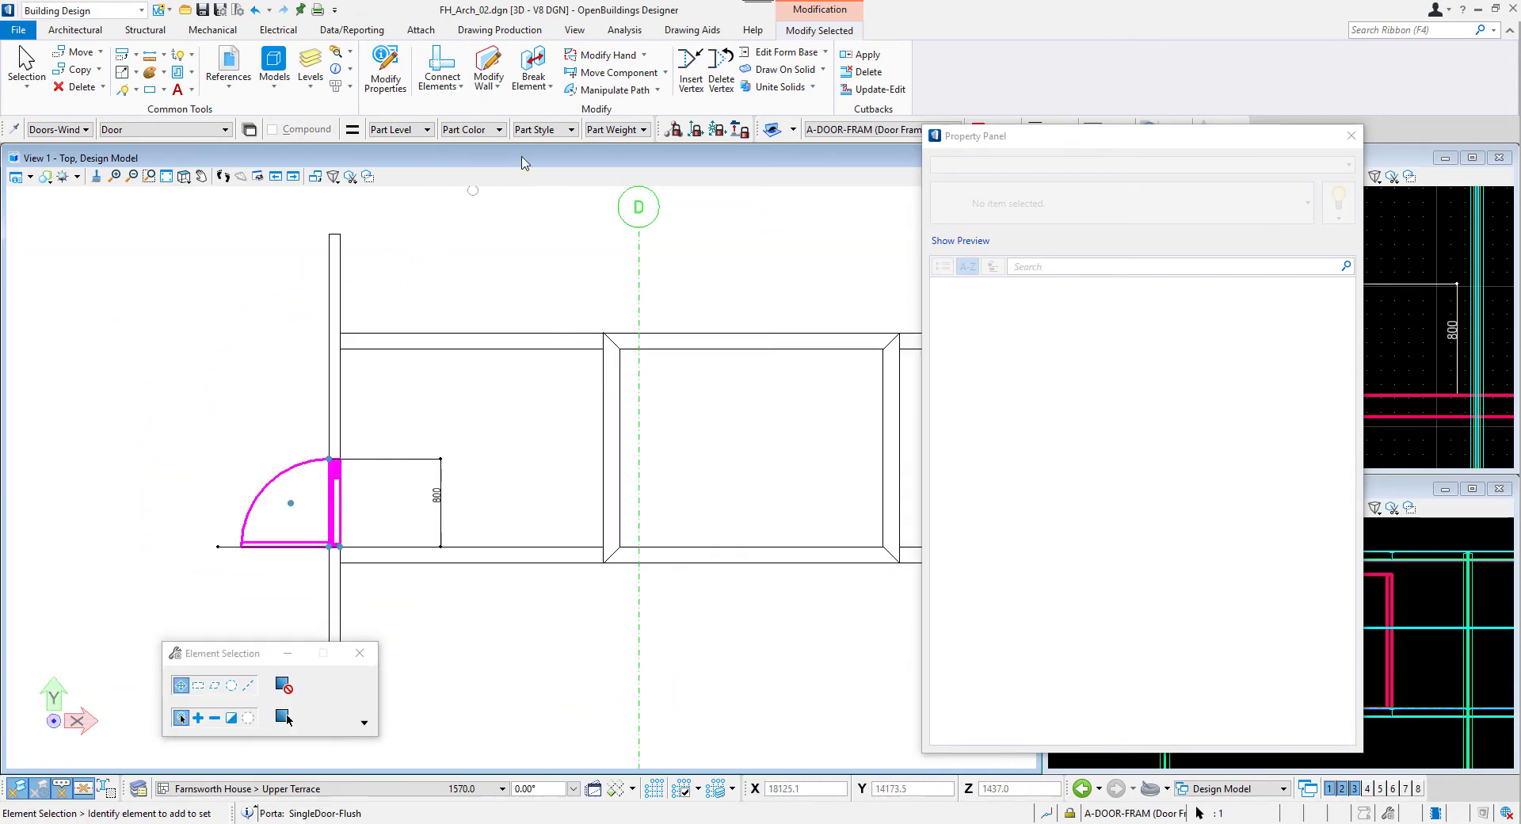
{"action": "left_click", "coordinate": [645, 56]}
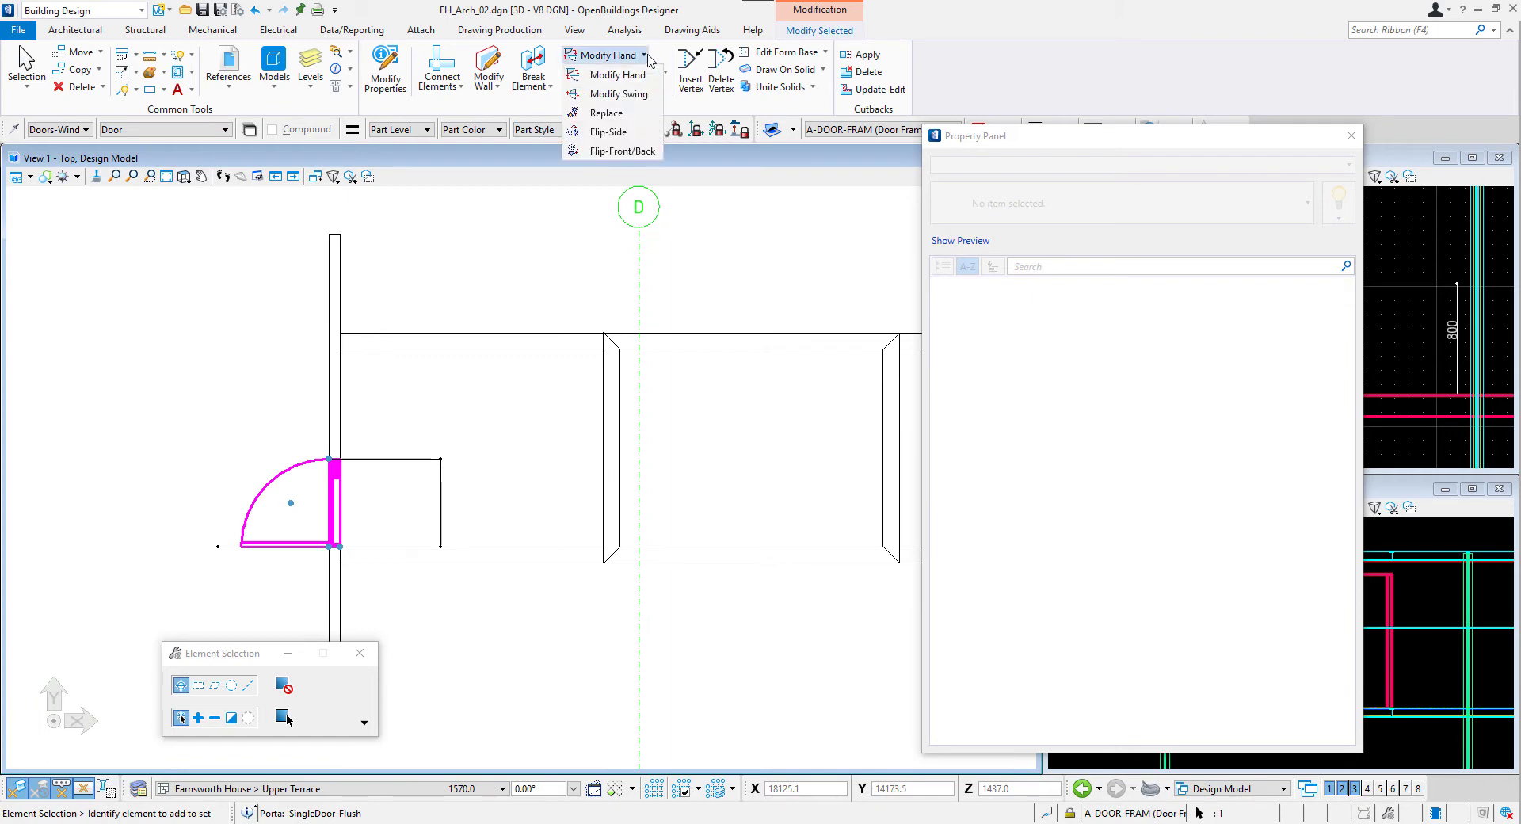
{"action": "left_click", "coordinate": [633, 75]}
Step: Copy the western core wall's door into the cross wall beside grid line D and into the eastern core wall
{"action": "right_click", "coordinate": [354, 471]}
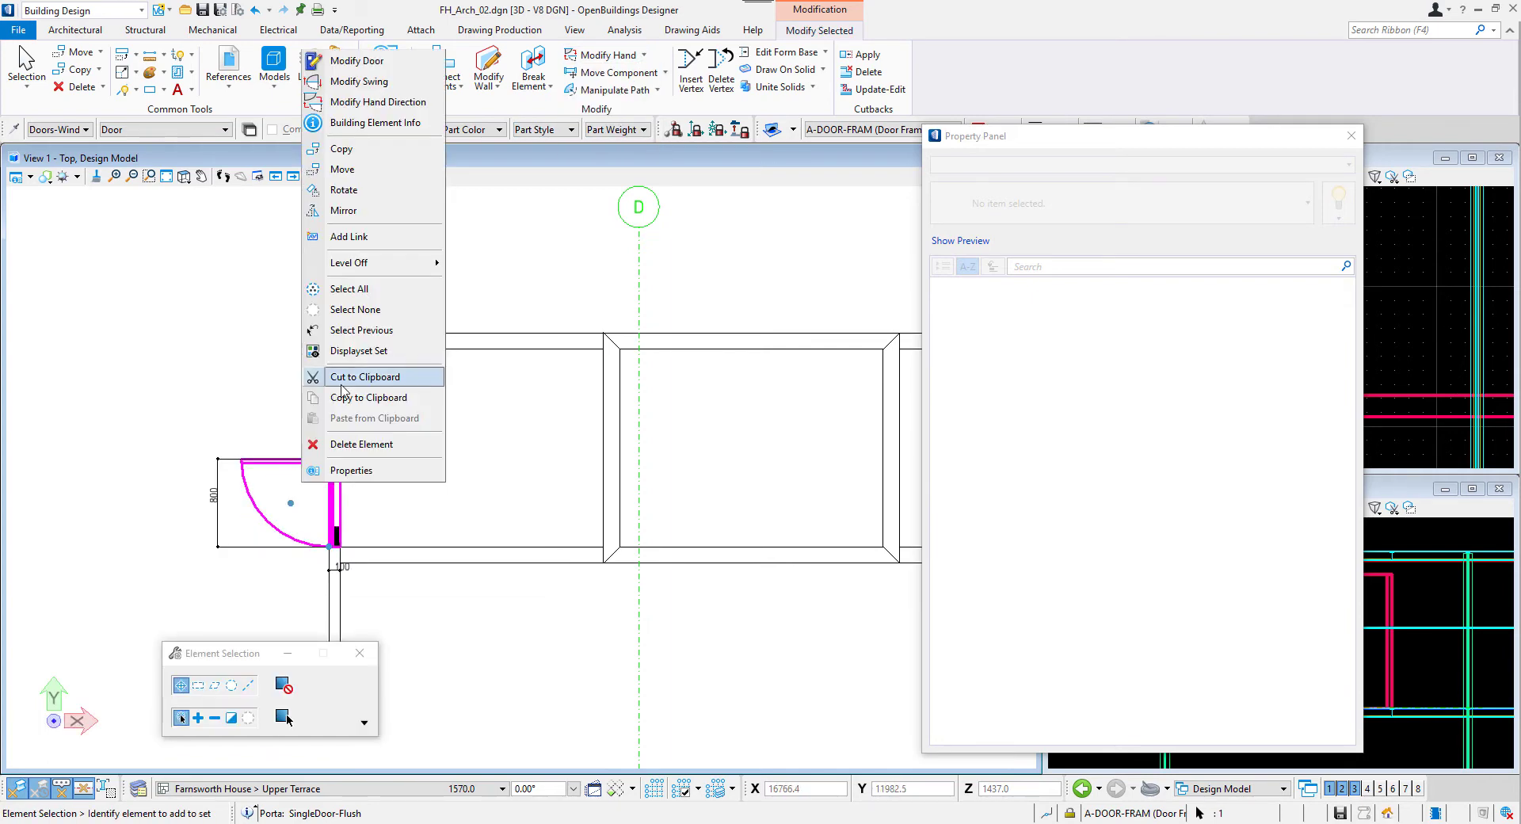
{"action": "left_click", "coordinate": [347, 147]}
{"action": "scroll", "coordinate": [340, 374], "scroll_direction": "up", "scroll_amount": 5}
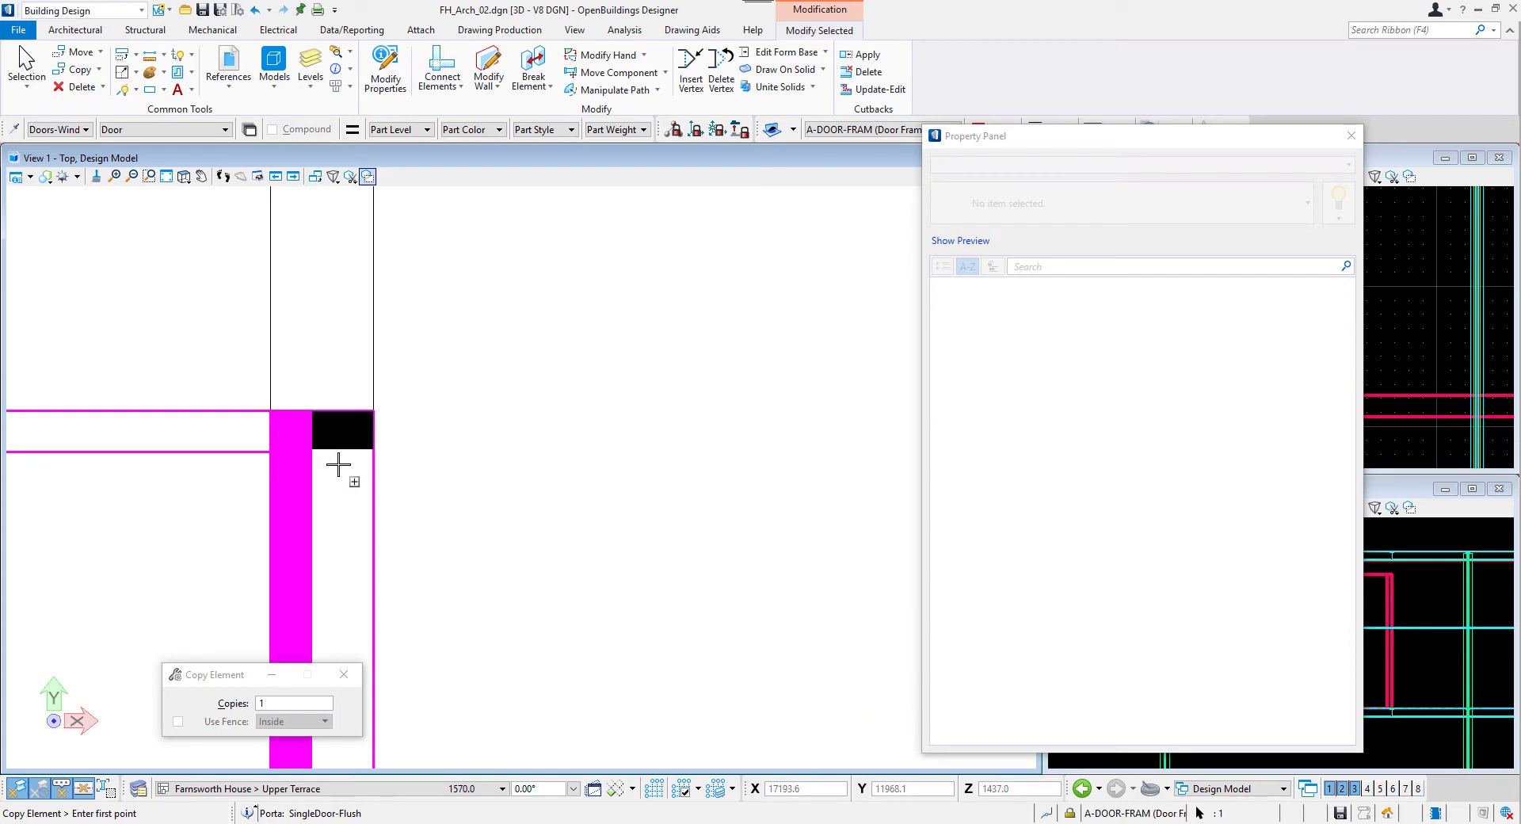
{"action": "left_click", "coordinate": [374, 409]}
{"action": "scroll", "coordinate": [388, 413], "scroll_direction": "down", "scroll_amount": 5}
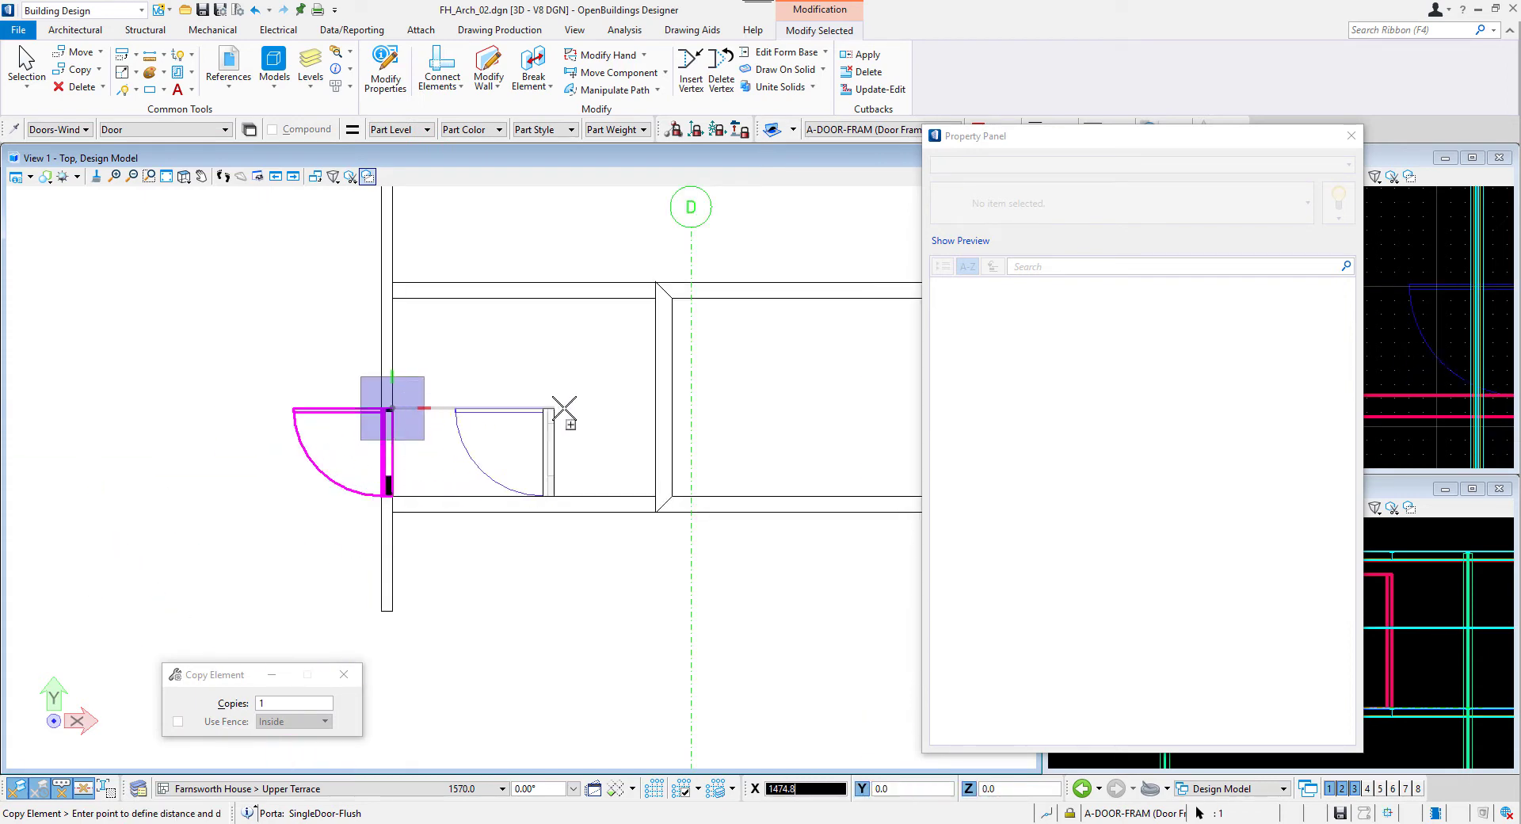
{"action": "scroll", "coordinate": [689, 396], "scroll_direction": "down", "scroll_amount": 5}
{"action": "scroll", "coordinate": [835, 392], "scroll_direction": "up", "scroll_amount": 7}
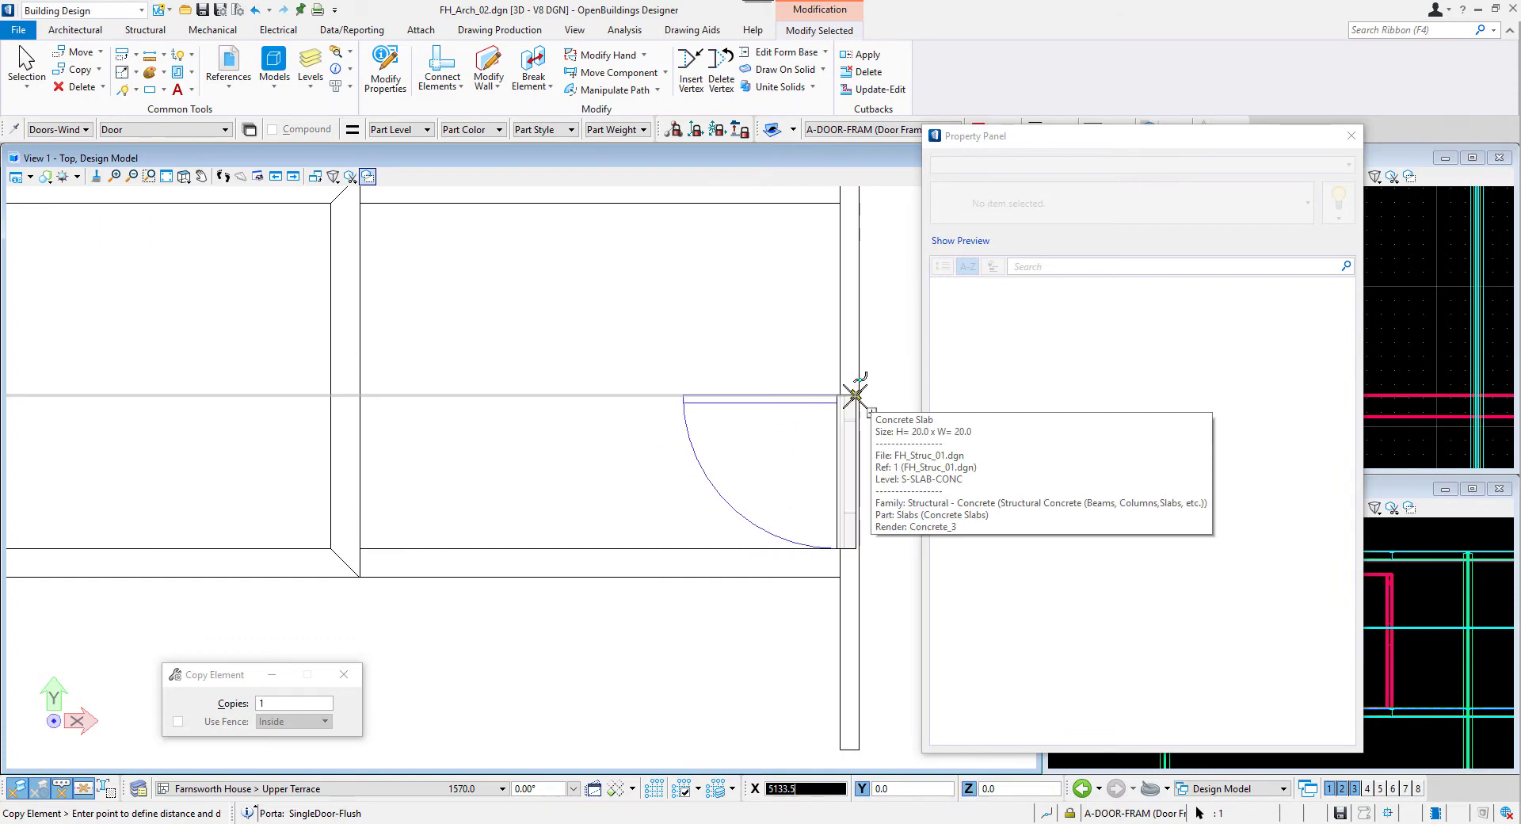
{"action": "left_click", "coordinate": [855, 396]}
{"action": "right_click", "coordinate": [902, 352]}
Step: Flip the door in the eastern core wall so that it swings outward
{"action": "left_click", "coordinate": [643, 54]}
{"action": "left_click", "coordinate": [610, 129]}
{"action": "scroll", "coordinate": [673, 323], "scroll_direction": "down", "scroll_amount": 3}
{"action": "scroll", "coordinate": [421, 367], "scroll_direction": "up", "scroll_amount": 5}
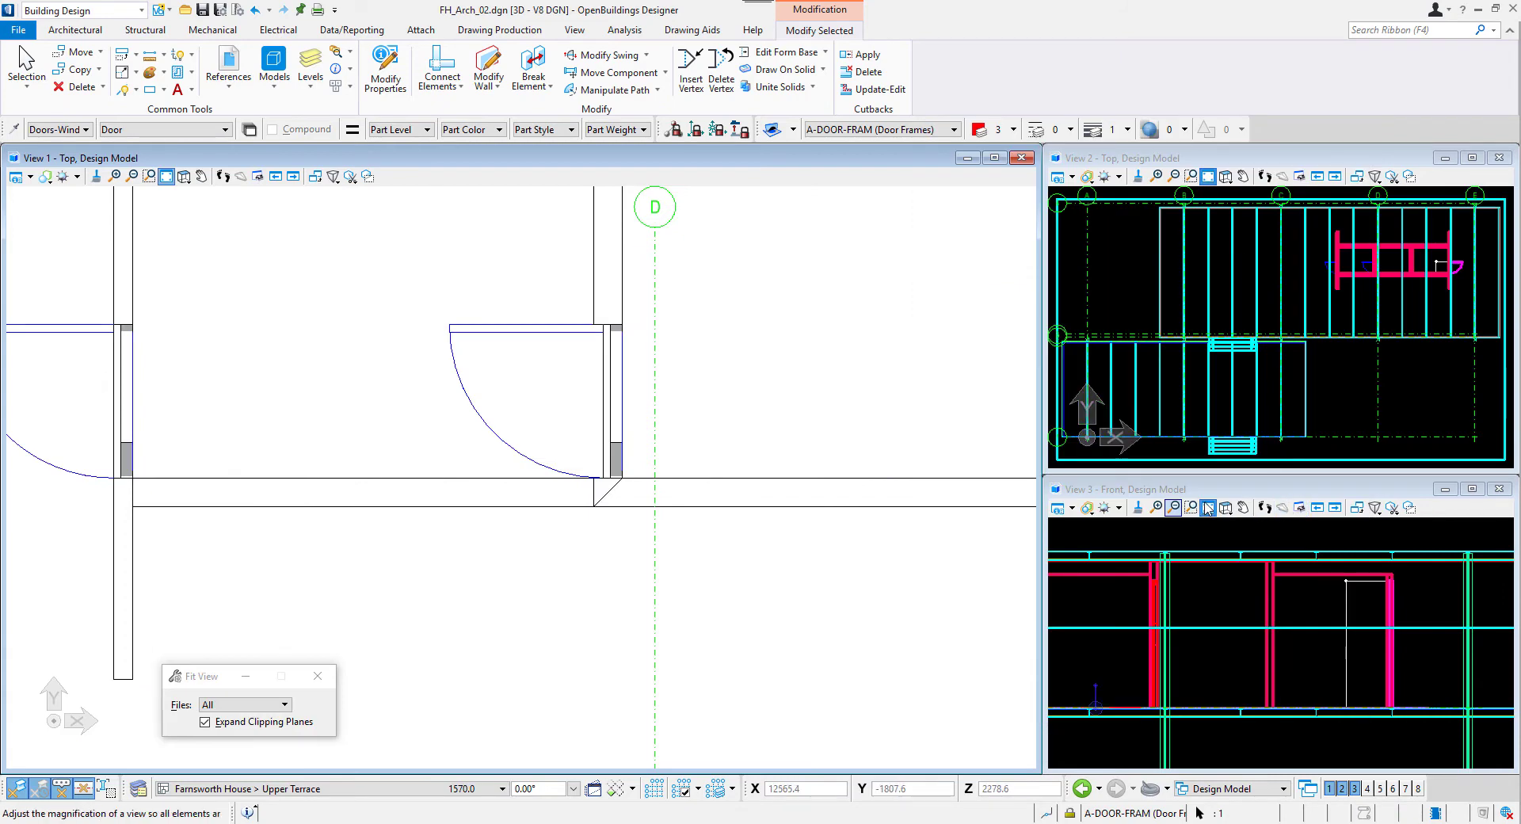
Step: Detach the structural reference FH_Struc_01.dgn from the architectural model
{"action": "left_click", "coordinate": [1204, 504]}
{"action": "scroll", "coordinate": [677, 431], "scroll_direction": "down", "scroll_amount": 2}
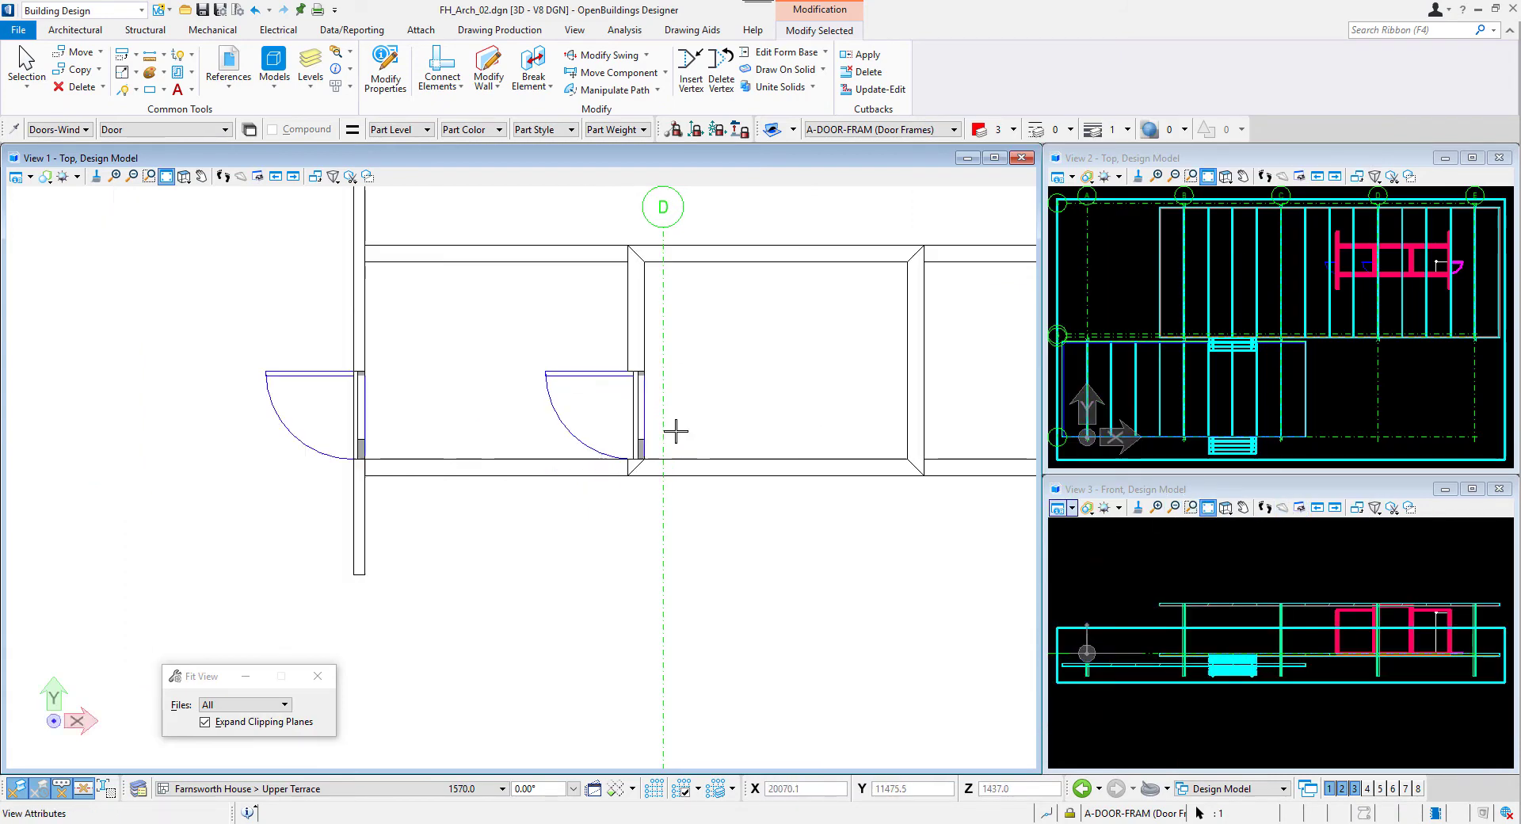
{"action": "scroll", "coordinate": [940, 373], "scroll_direction": "up", "scroll_amount": 1}
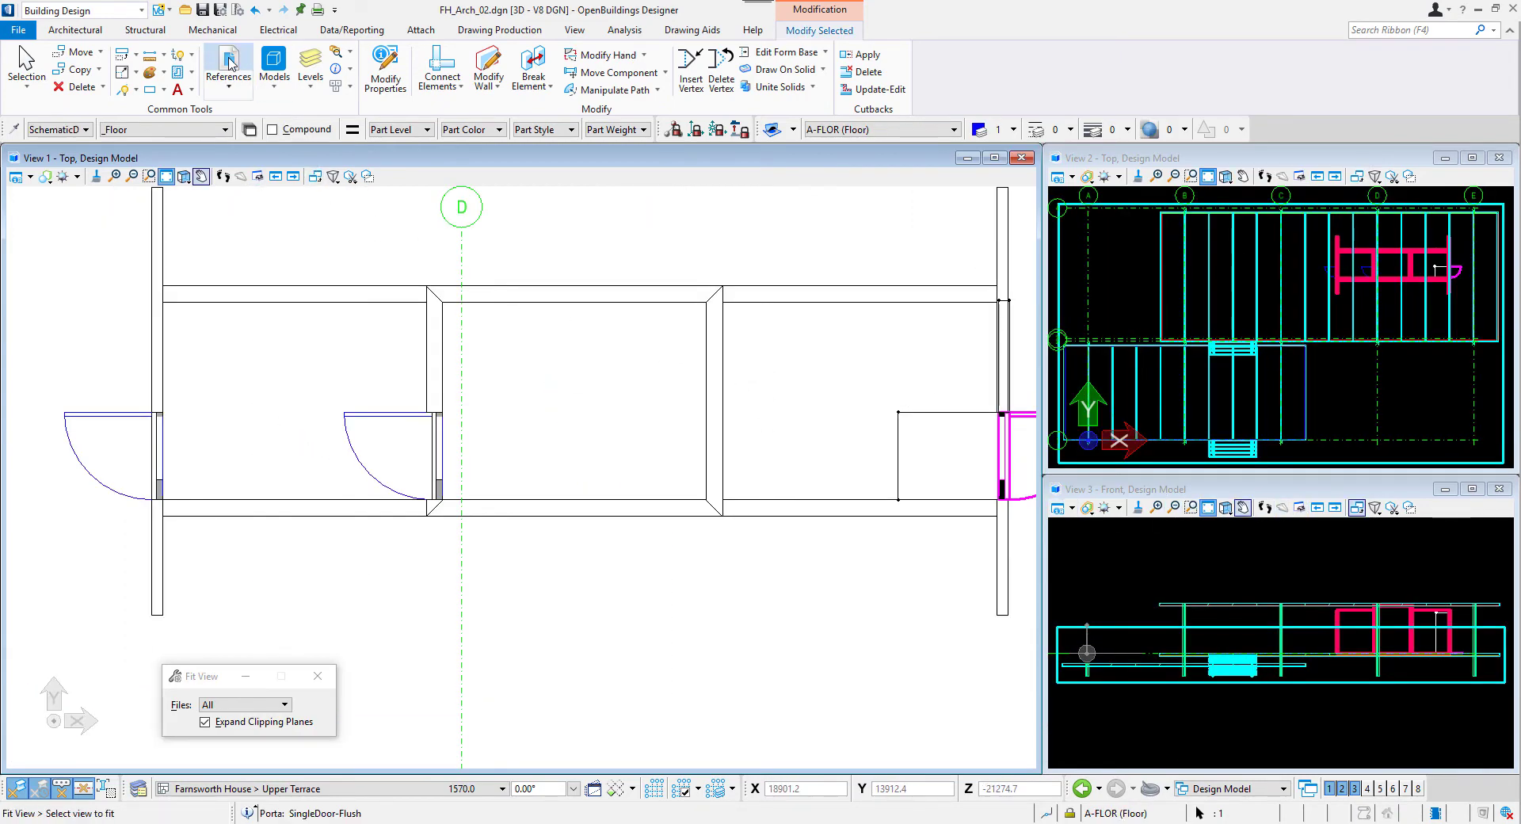
{"action": "left_click", "coordinate": [229, 63]}
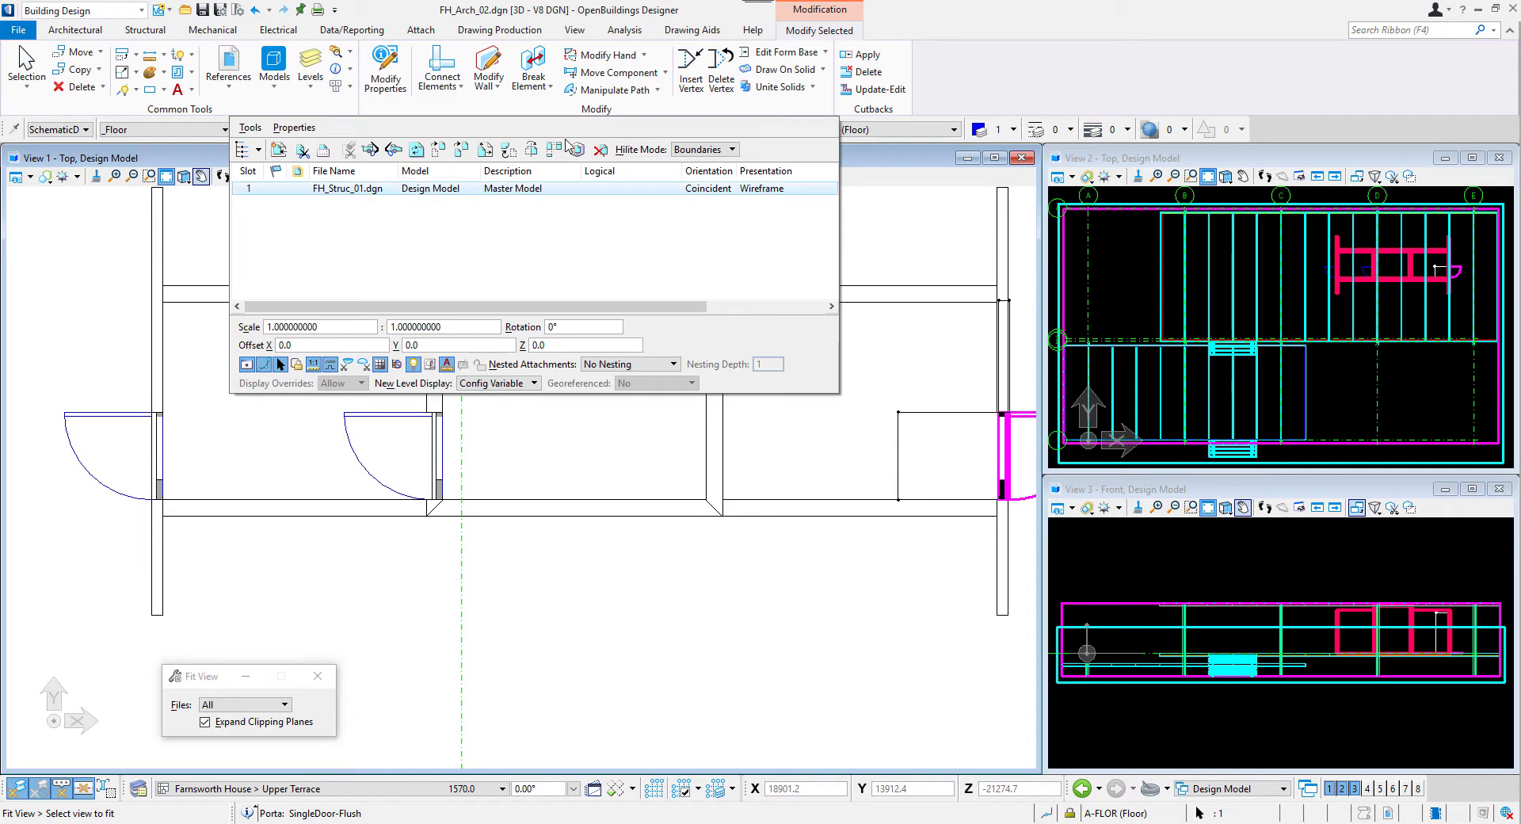
{"action": "left_click", "coordinate": [600, 150]}
{"action": "left_click", "coordinate": [807, 338]}
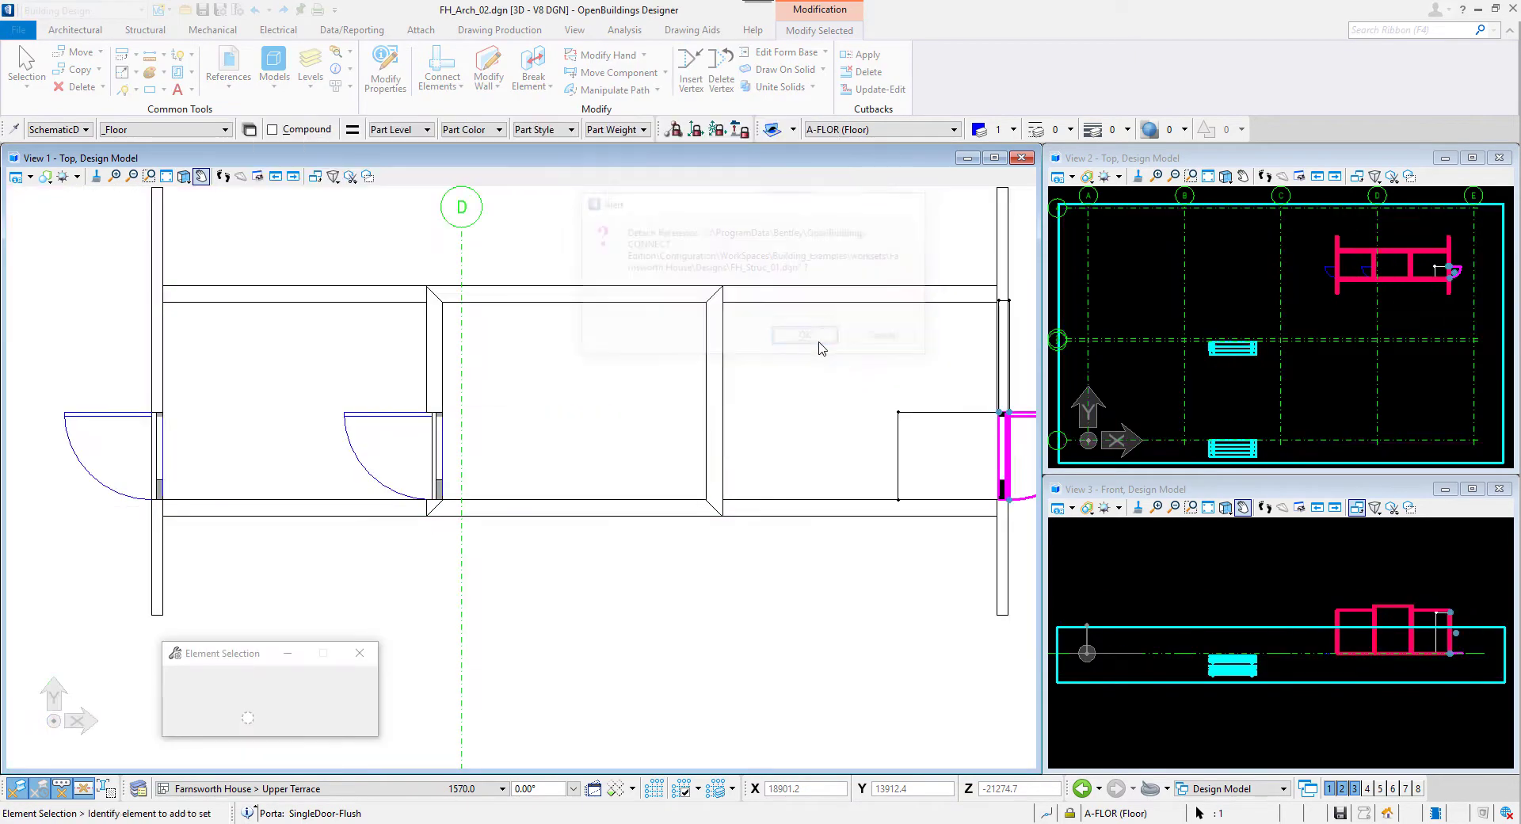
Step: Start placing a slab of the Ceiling Plasterboard type with a thickness of 20 mm
{"action": "left_click", "coordinate": [106, 32]}
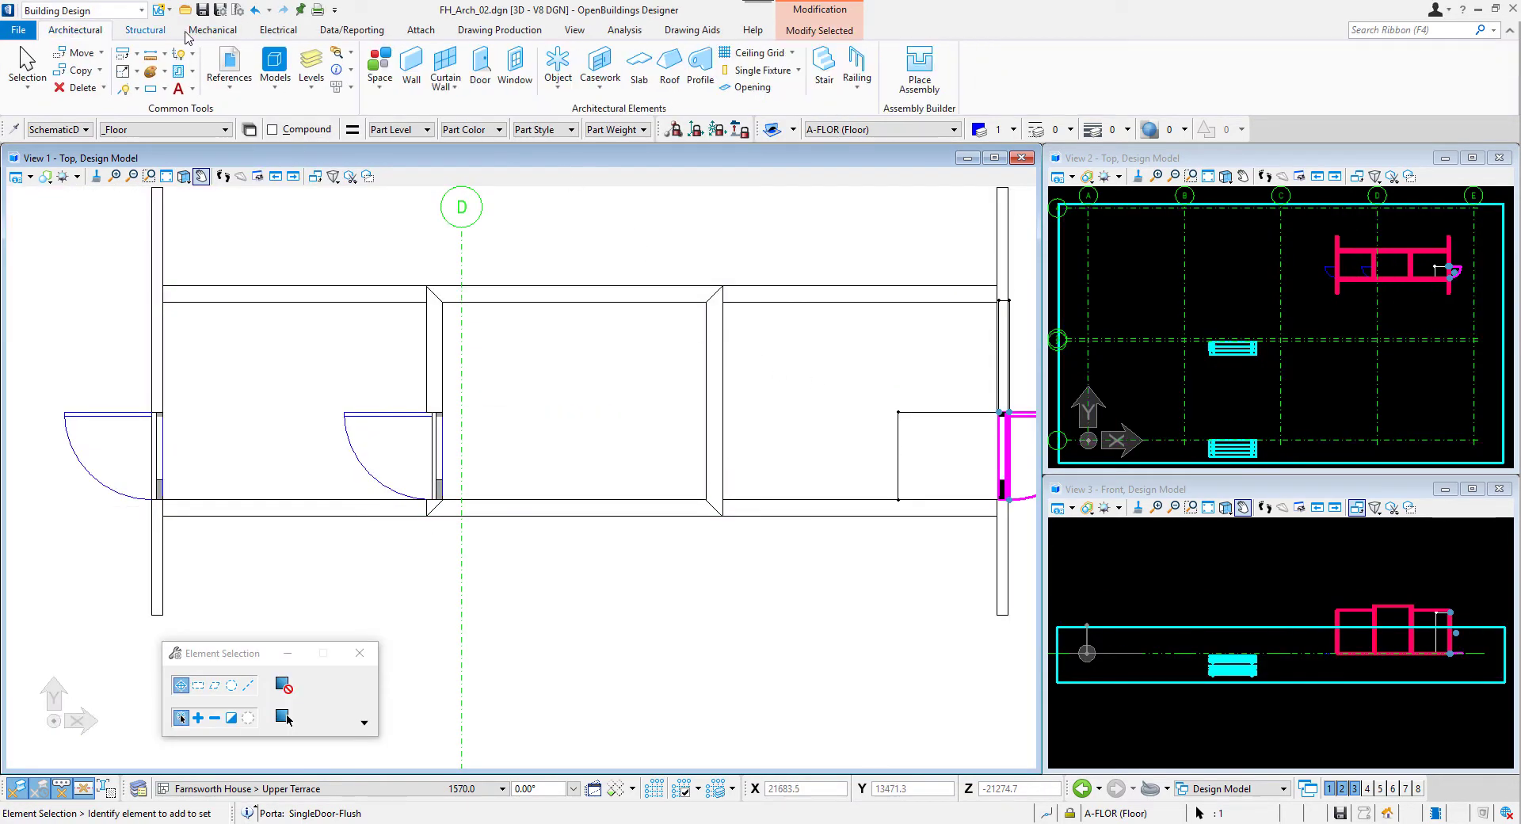
{"action": "left_click", "coordinate": [654, 65]}
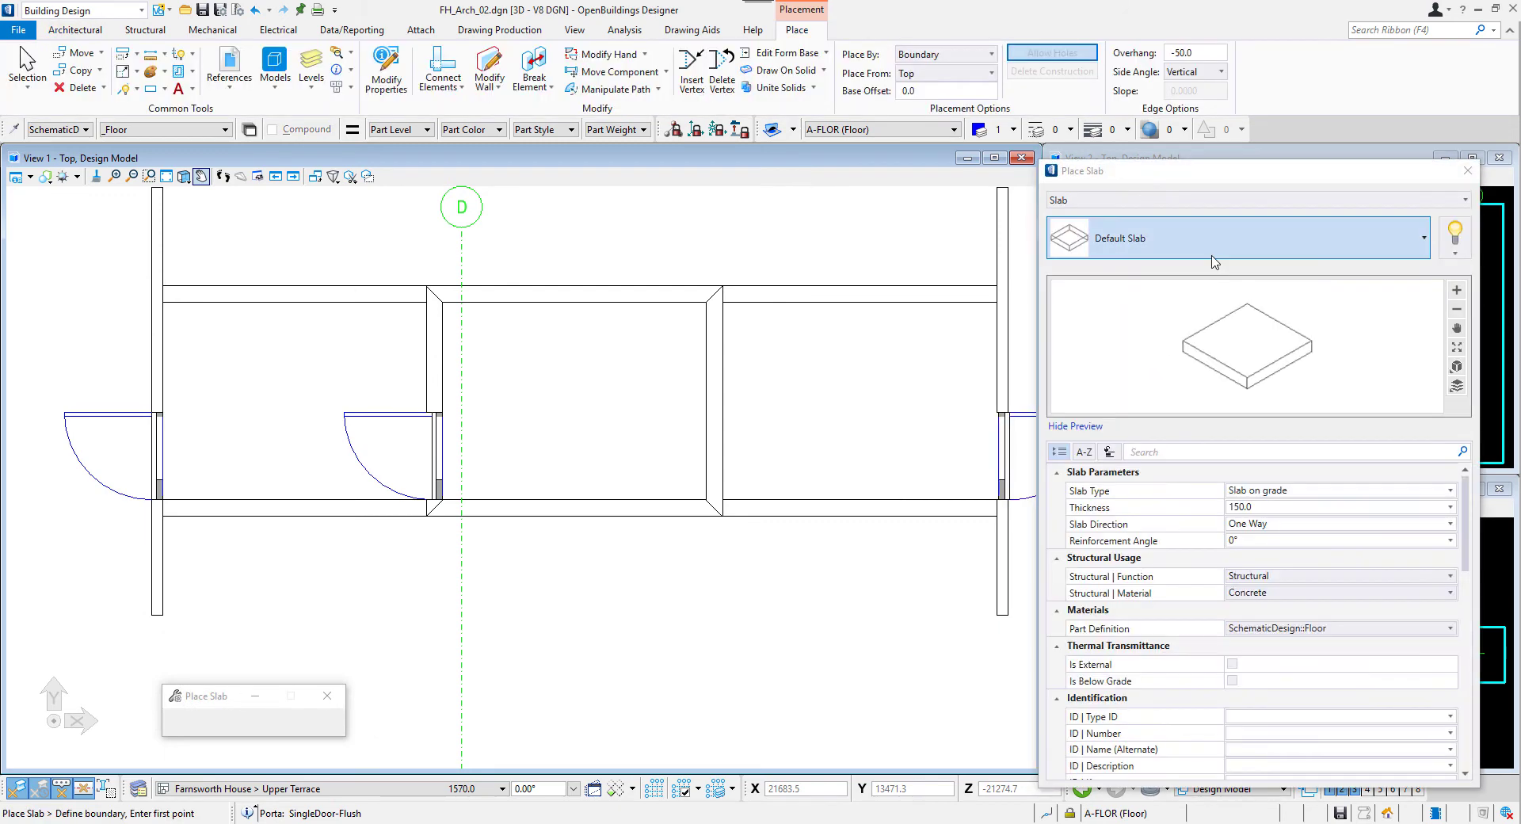
{"action": "left_click", "coordinate": [1212, 252]}
{"action": "scroll", "coordinate": [1120, 408], "scroll_direction": "up", "scroll_amount": 1}
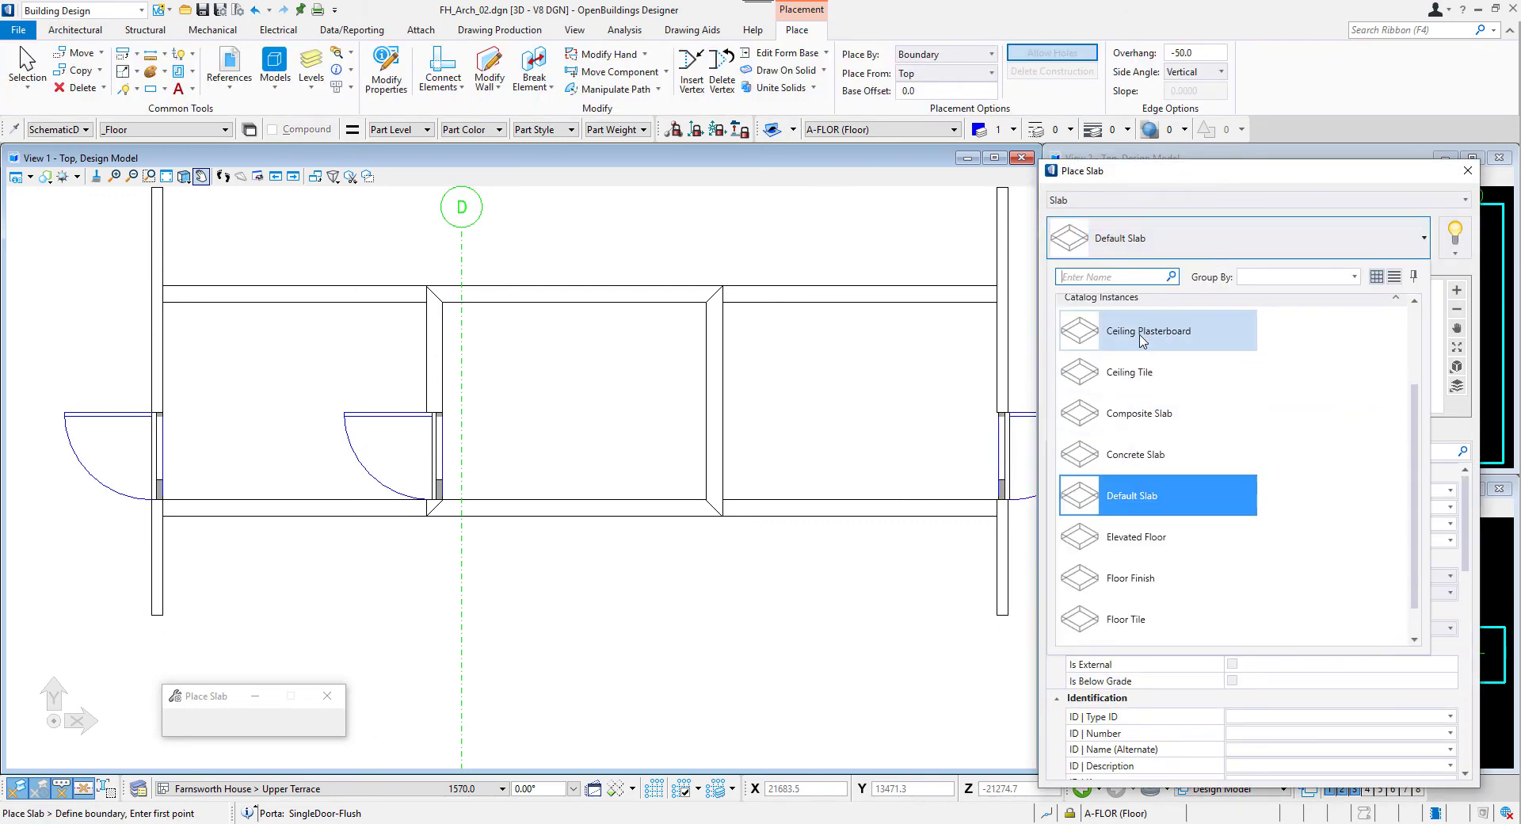
{"action": "left_click", "coordinate": [1169, 332]}
{"action": "left_click", "coordinate": [1244, 504]}
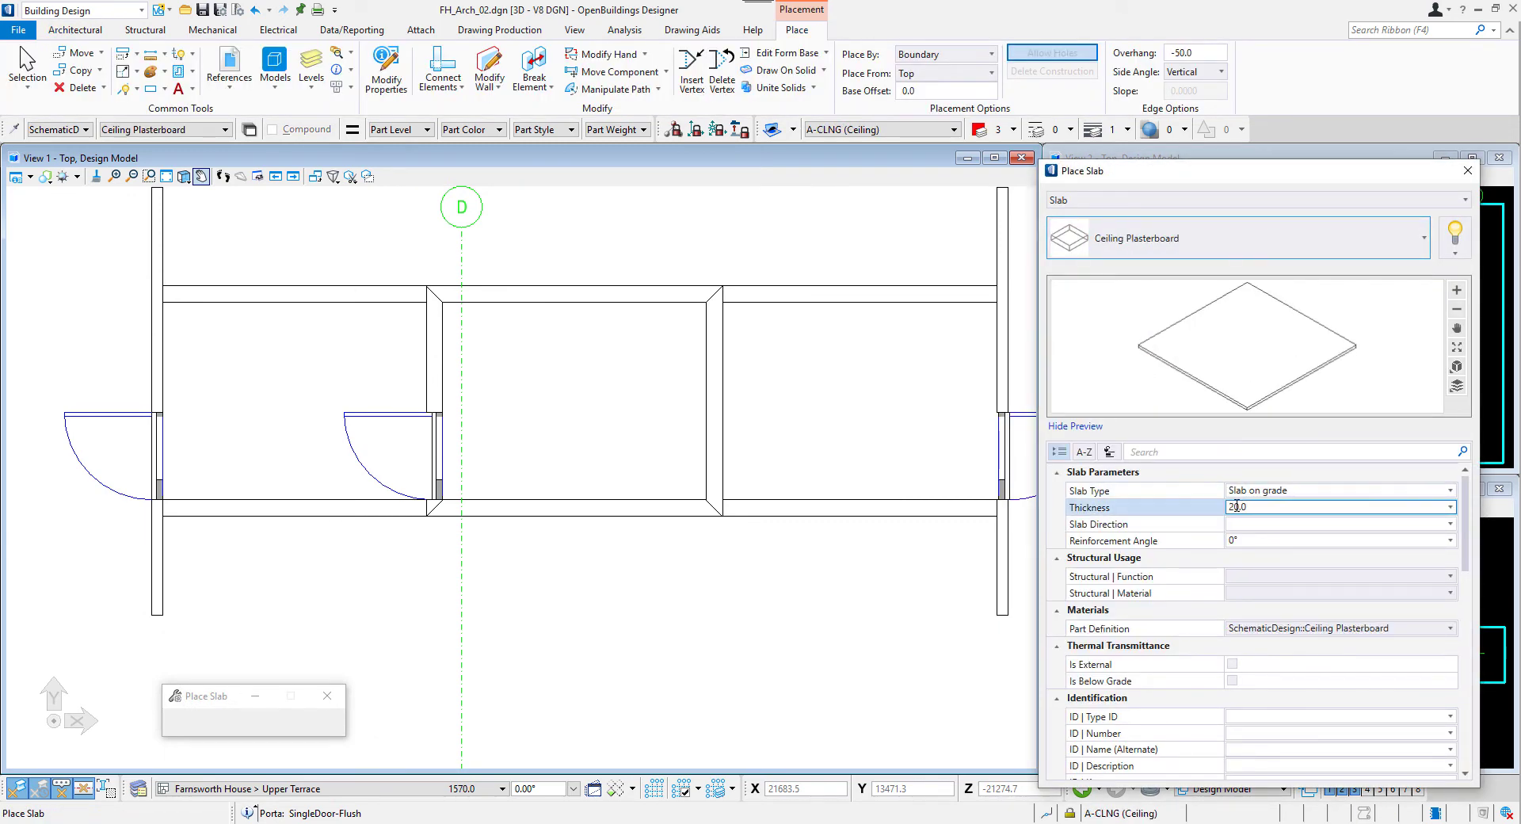
Step: Place the ceiling slabs by Flood in the western and eastern core rooms with a base offset of 2940 mm
{"action": "left_click", "coordinate": [903, 55]}
{"action": "left_click", "coordinate": [916, 90]}
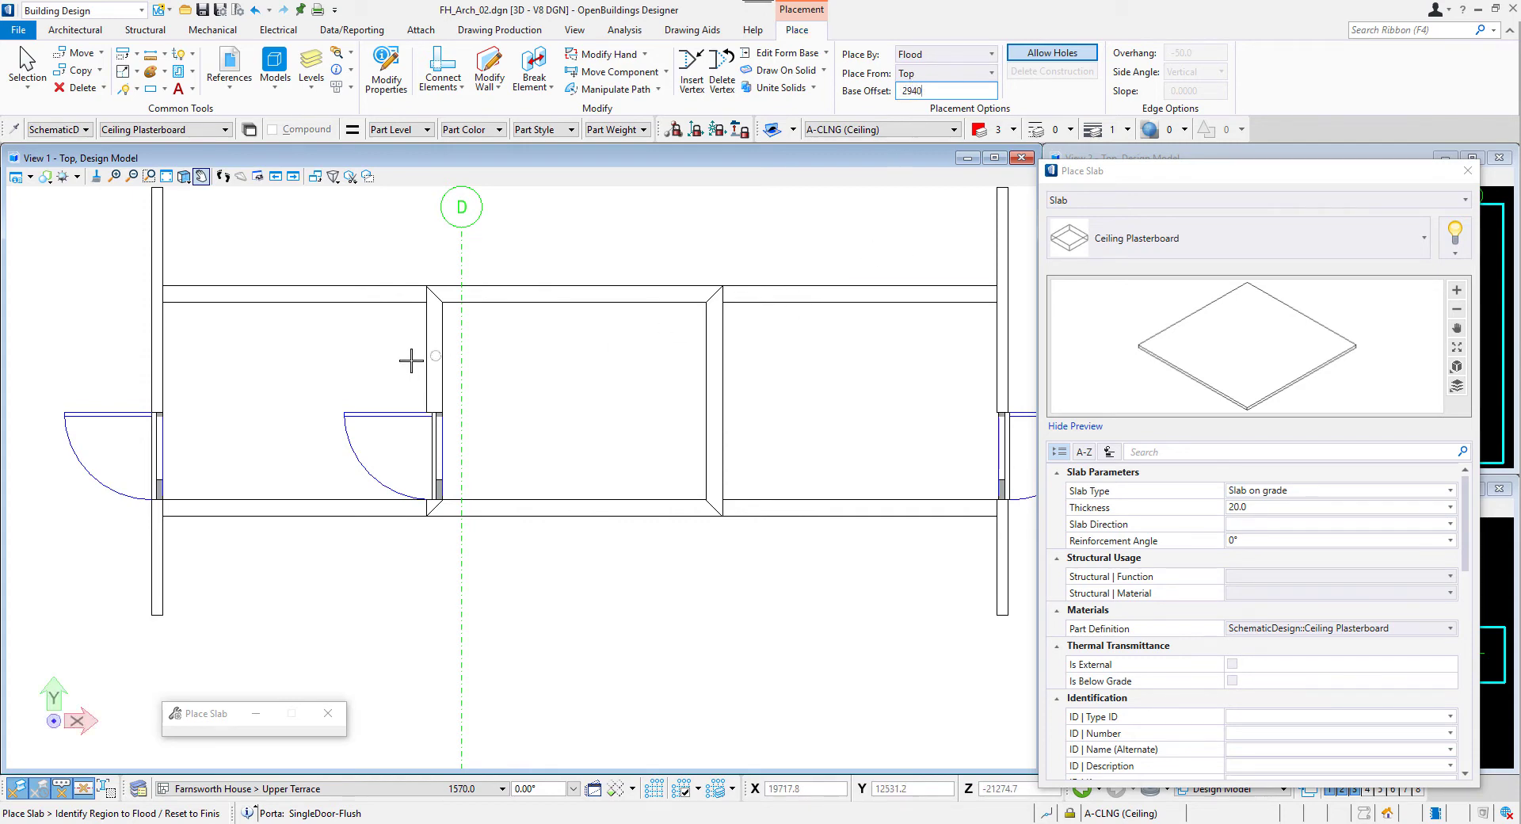
{"action": "key", "text": "Return"}
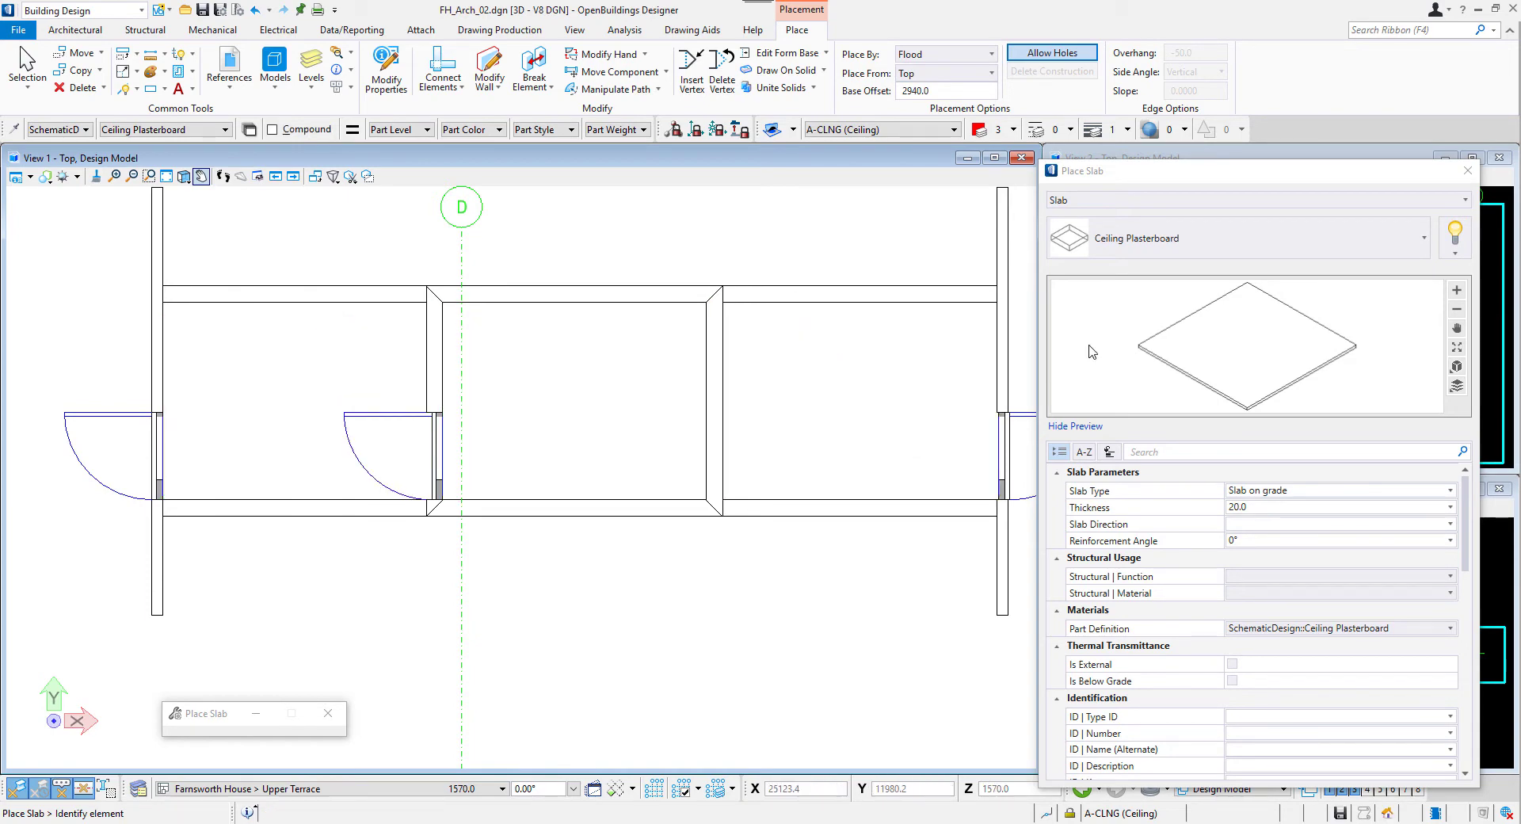
{"action": "left_click", "coordinate": [1467, 170]}
Step: Examine the height of the new ceiling slabs against the core wall tops in the front view
{"action": "scroll", "coordinate": [1279, 602], "scroll_direction": "up", "scroll_amount": 5}
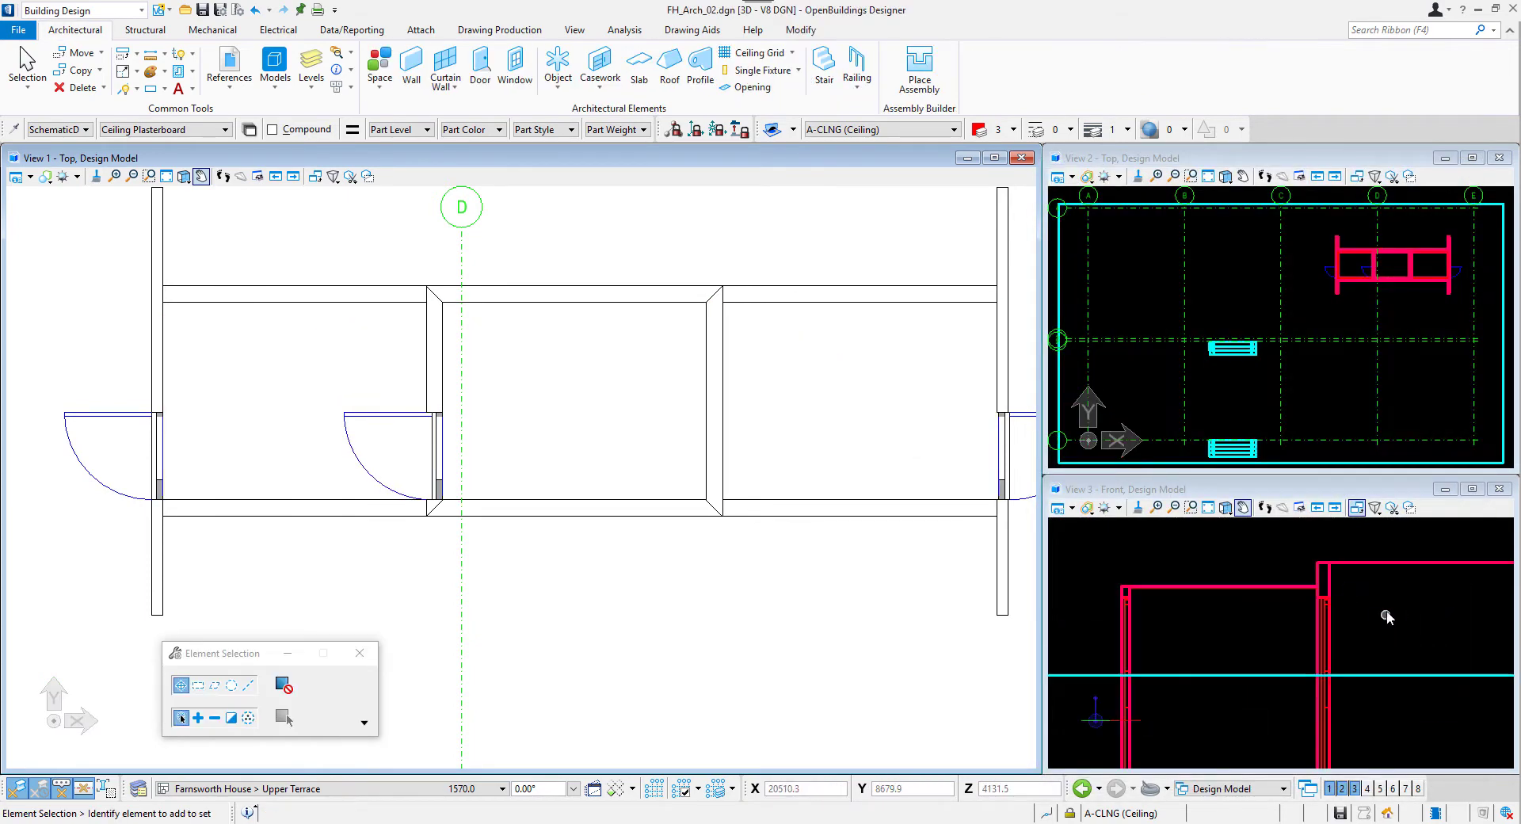
{"action": "scroll", "coordinate": [1267, 597], "scroll_direction": "up", "scroll_amount": 3}
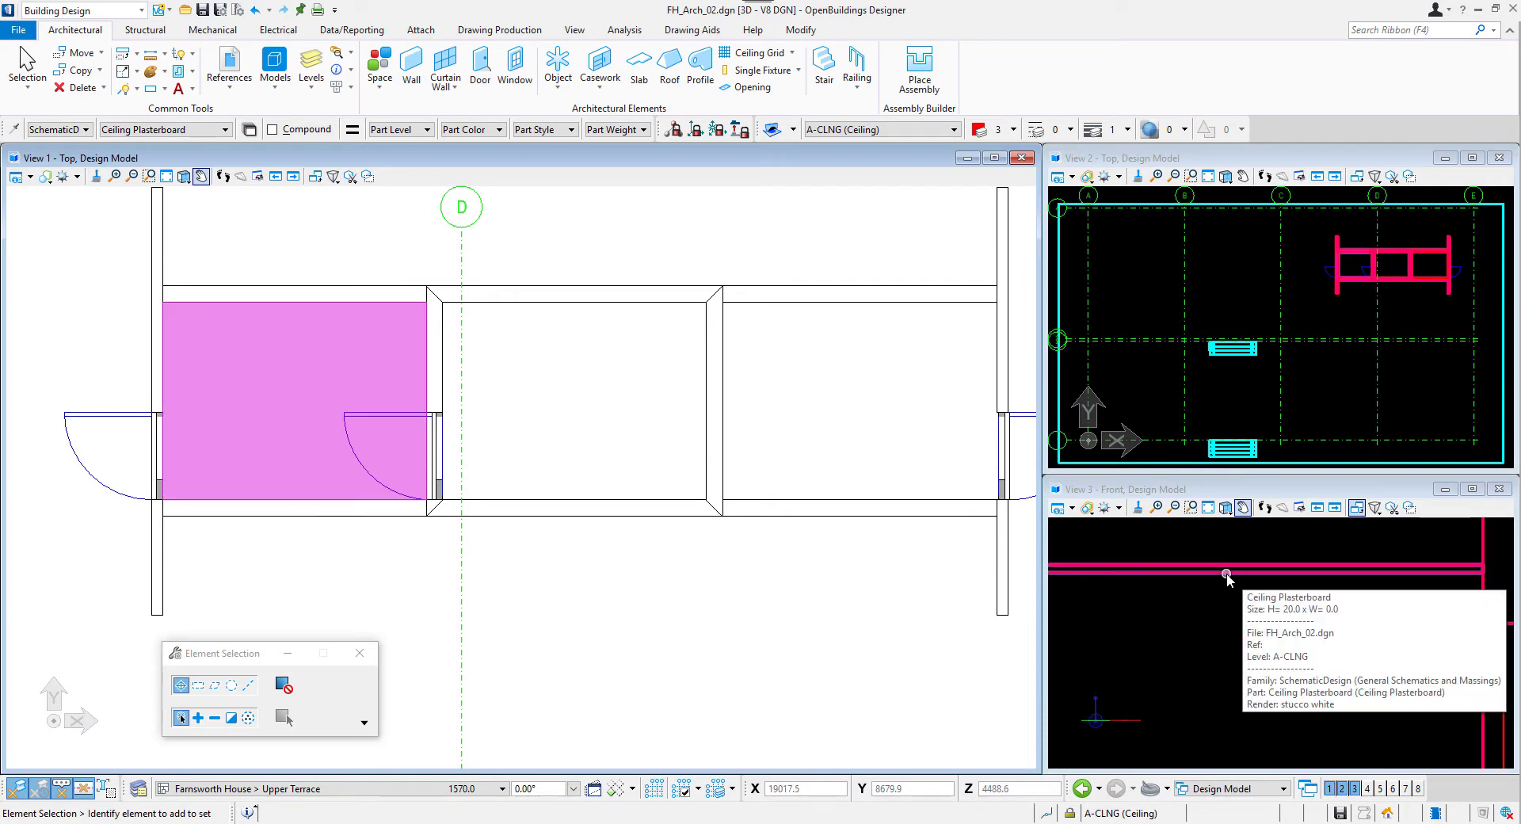
{"action": "scroll", "coordinate": [1251, 590], "scroll_direction": "up", "scroll_amount": 5}
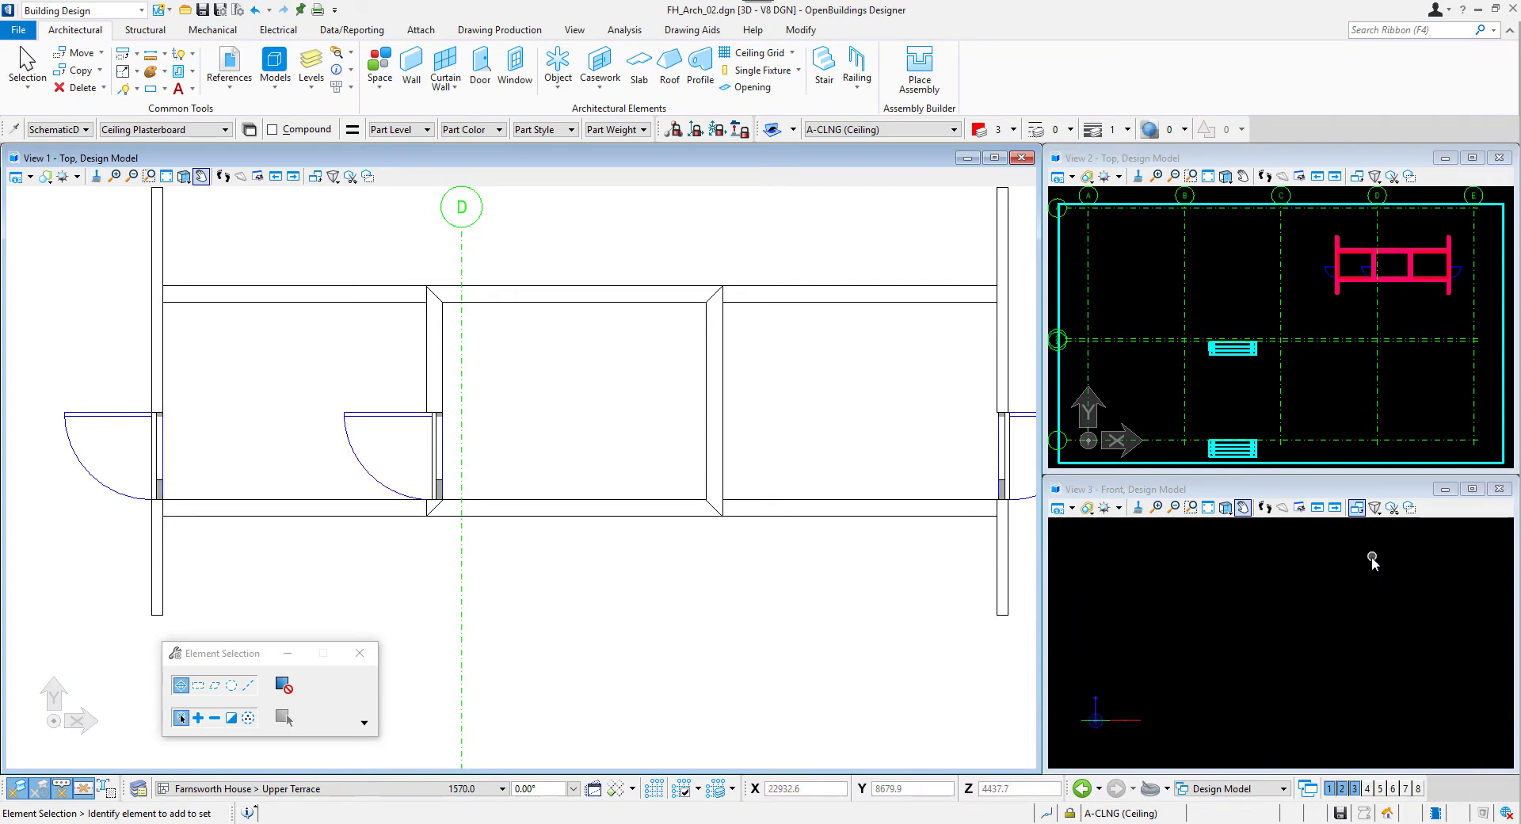
{"action": "scroll", "coordinate": [1362, 586], "scroll_direction": "down", "scroll_amount": 6}
{"action": "scroll", "coordinate": [1205, 655], "scroll_direction": "up", "scroll_amount": 2}
{"action": "scroll", "coordinate": [1205, 655], "scroll_direction": "down", "scroll_amount": 2}
{"action": "left_click", "coordinate": [1207, 508]}
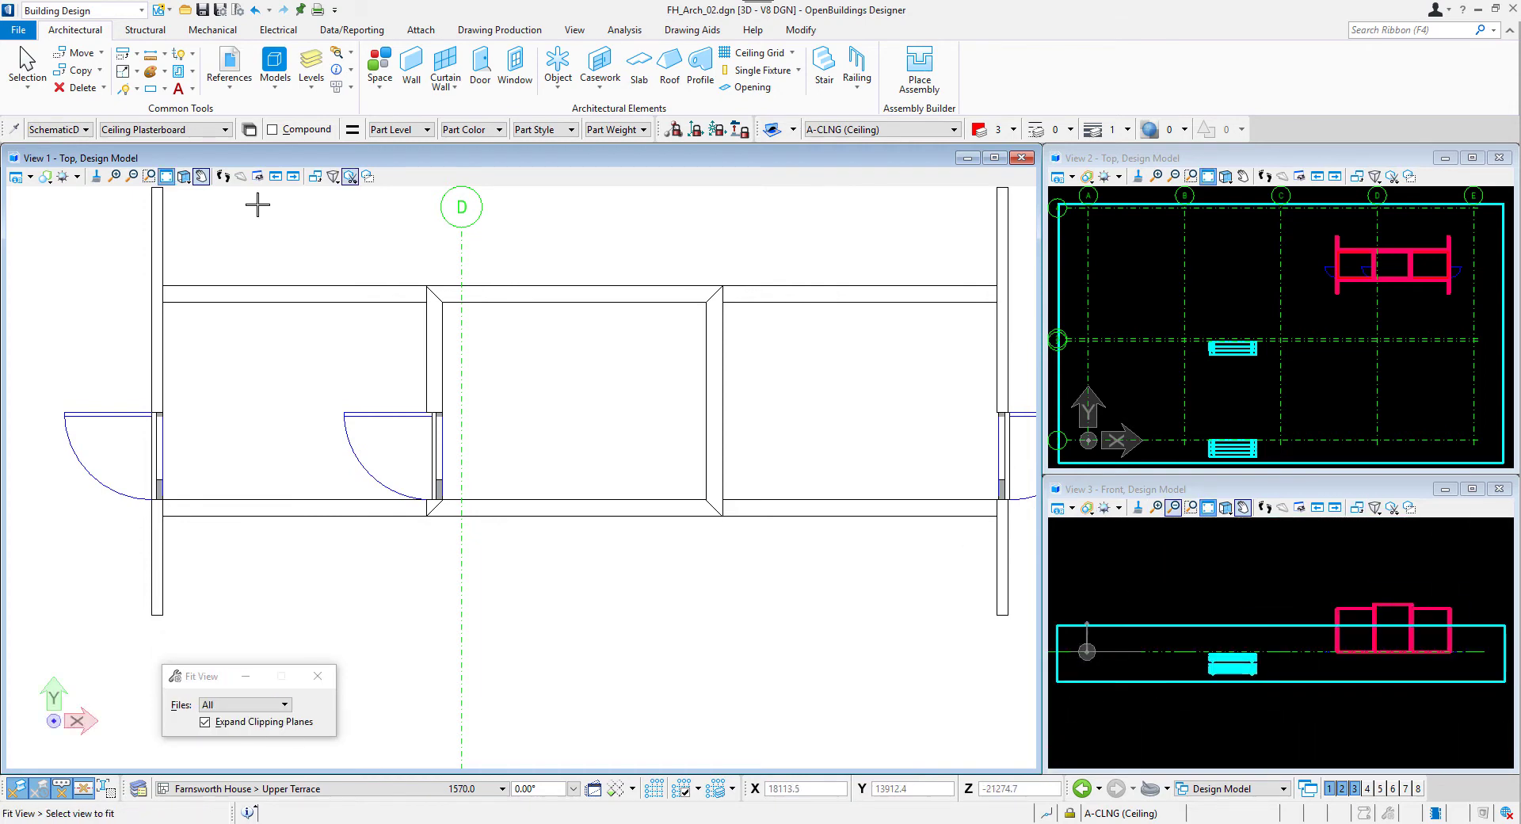
Step: Turn the main view to isometric and stretch the clip volume upward until it encloses the full height of the core walls
{"action": "left_click", "coordinate": [185, 176]}
{"action": "left_click", "coordinate": [230, 268]}
{"action": "scroll", "coordinate": [755, 450], "scroll_direction": "down", "scroll_amount": 3}
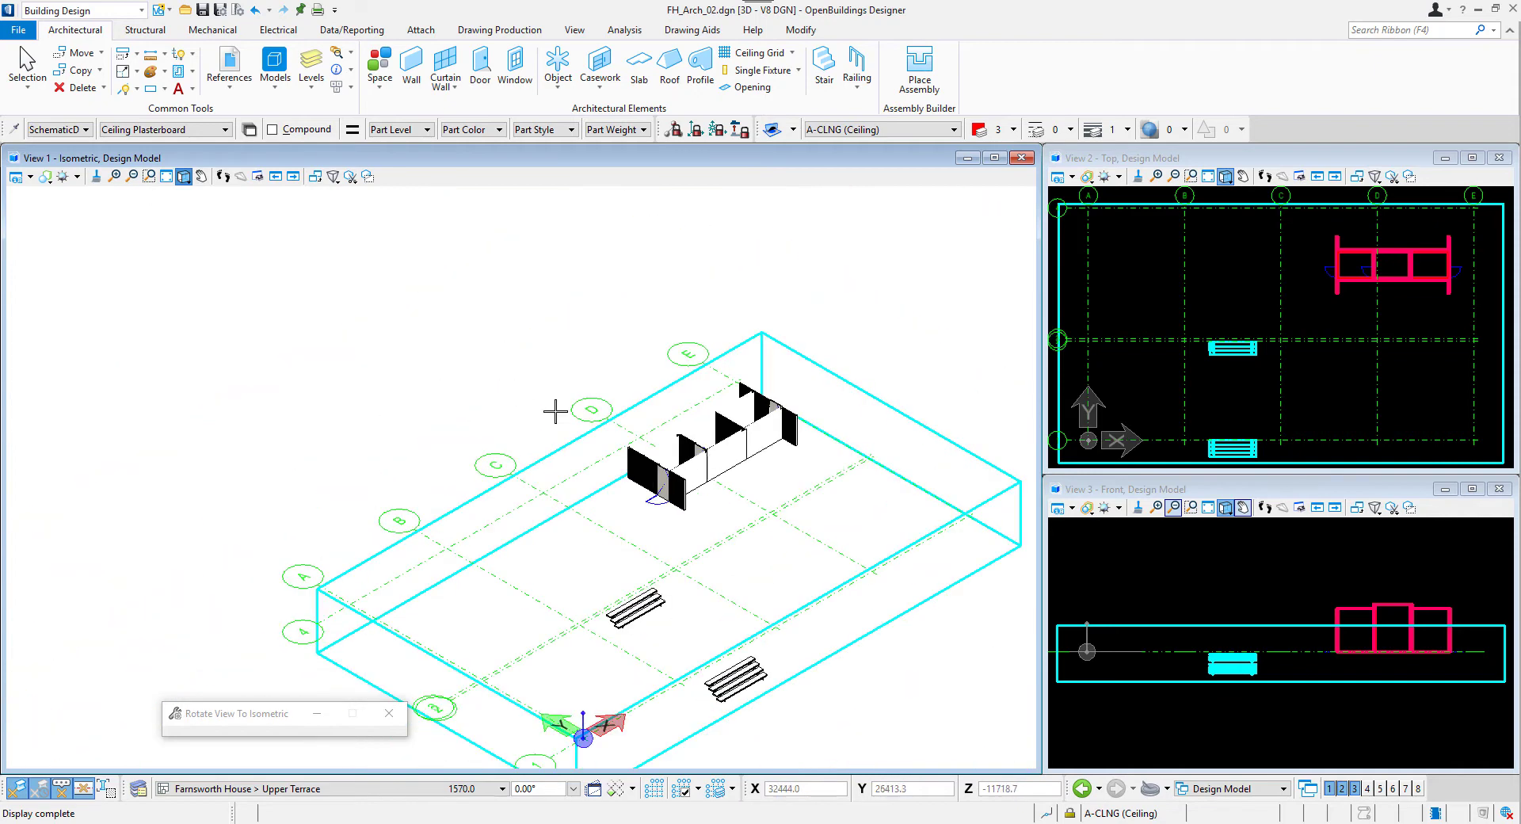
{"action": "left_click", "coordinate": [25, 62]}
{"action": "left_click", "coordinate": [761, 305]}
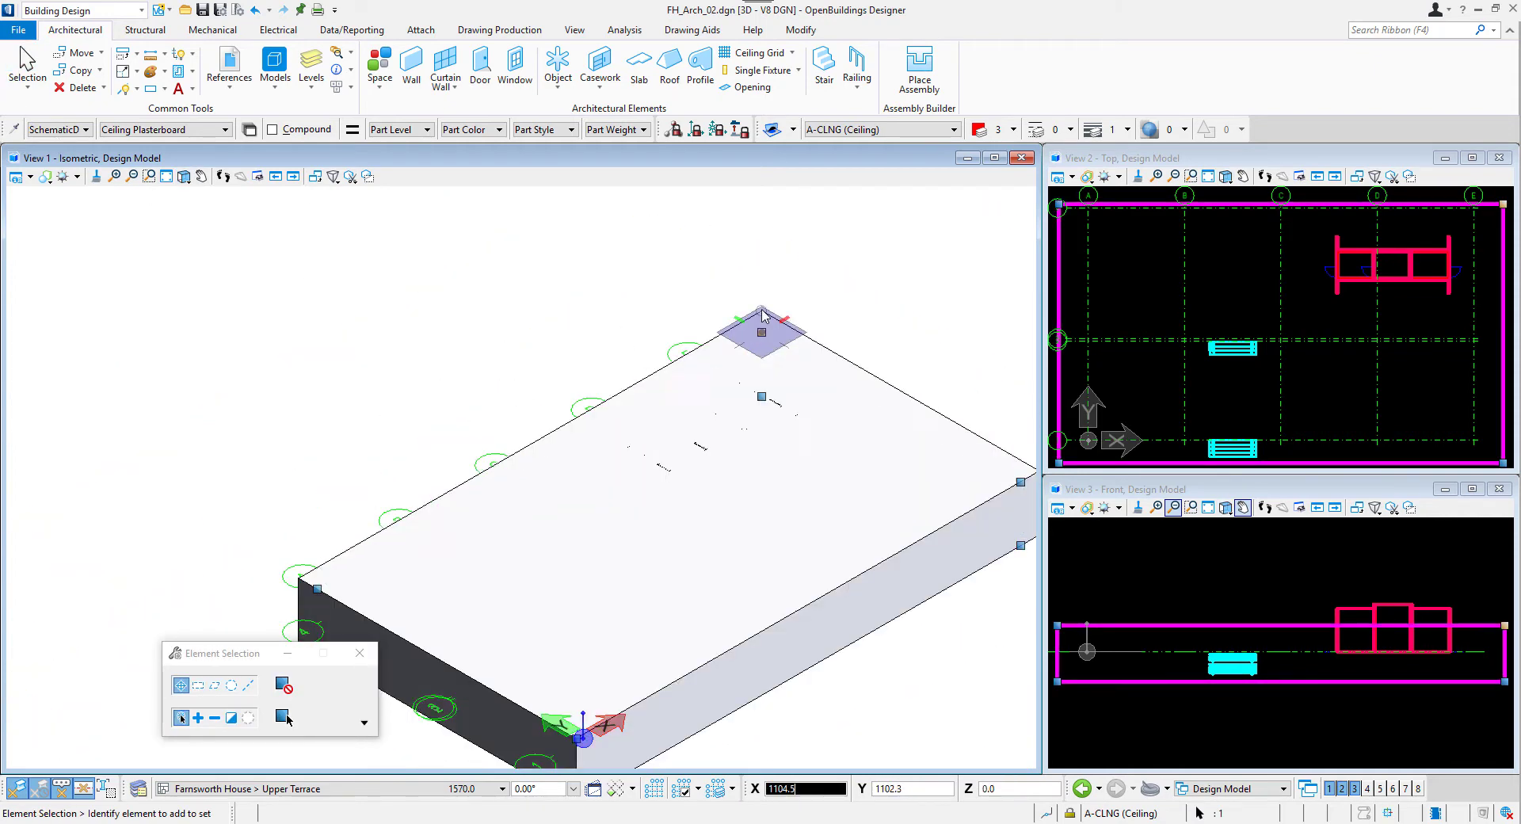
{"action": "key", "text": "f"}
{"action": "left_click", "coordinate": [762, 285]}
{"action": "scroll", "coordinate": [713, 418], "scroll_direction": "up", "scroll_amount": 5}
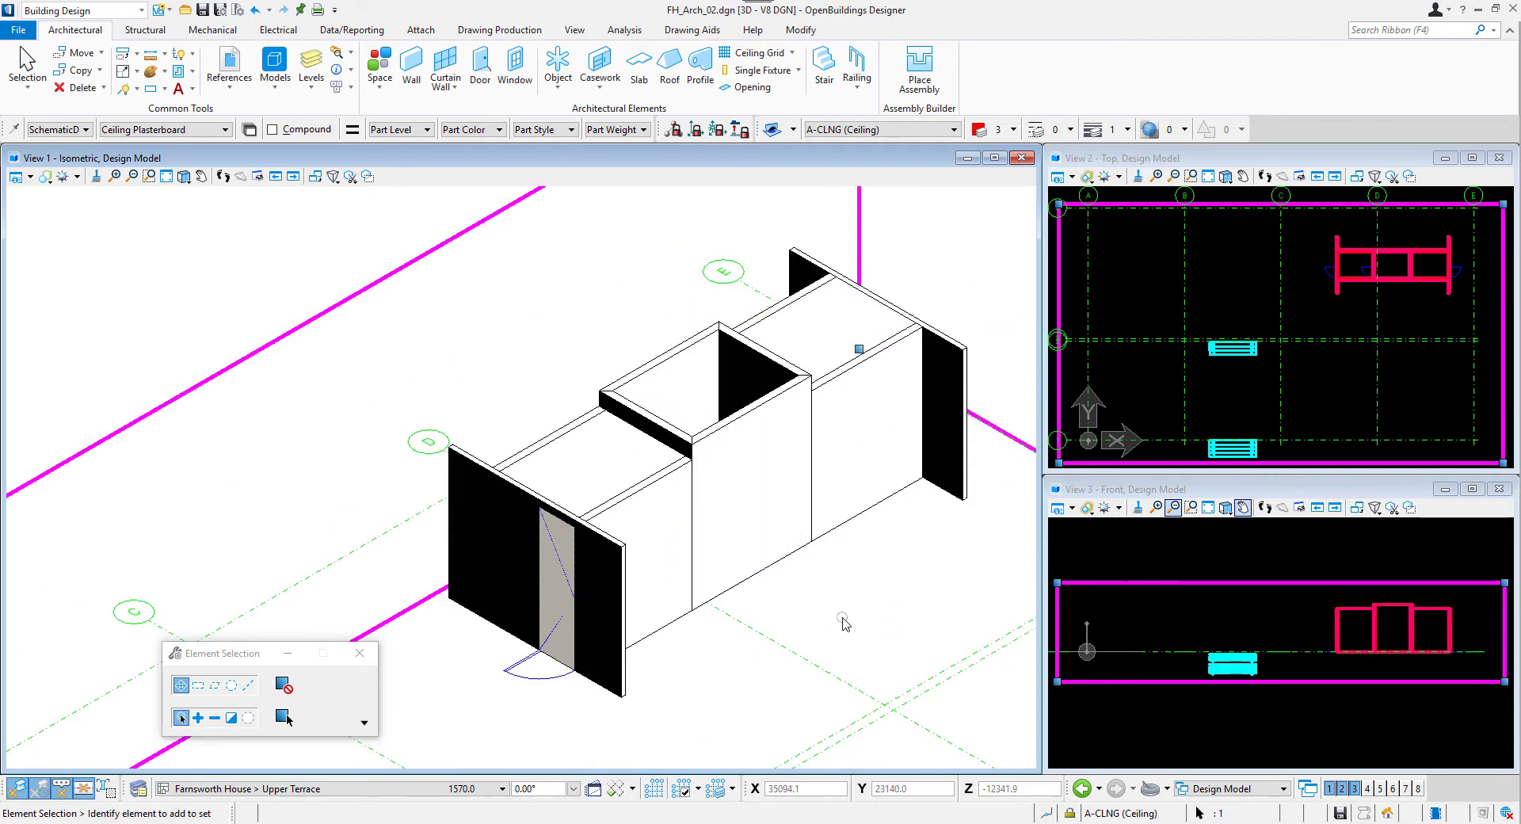
Step: Set up a Wall | 1Door casework unit 950 mm wide, 2000 mm high and 450 mm deep, with depth offset 450 and base offset 800
{"action": "left_click", "coordinate": [606, 74]}
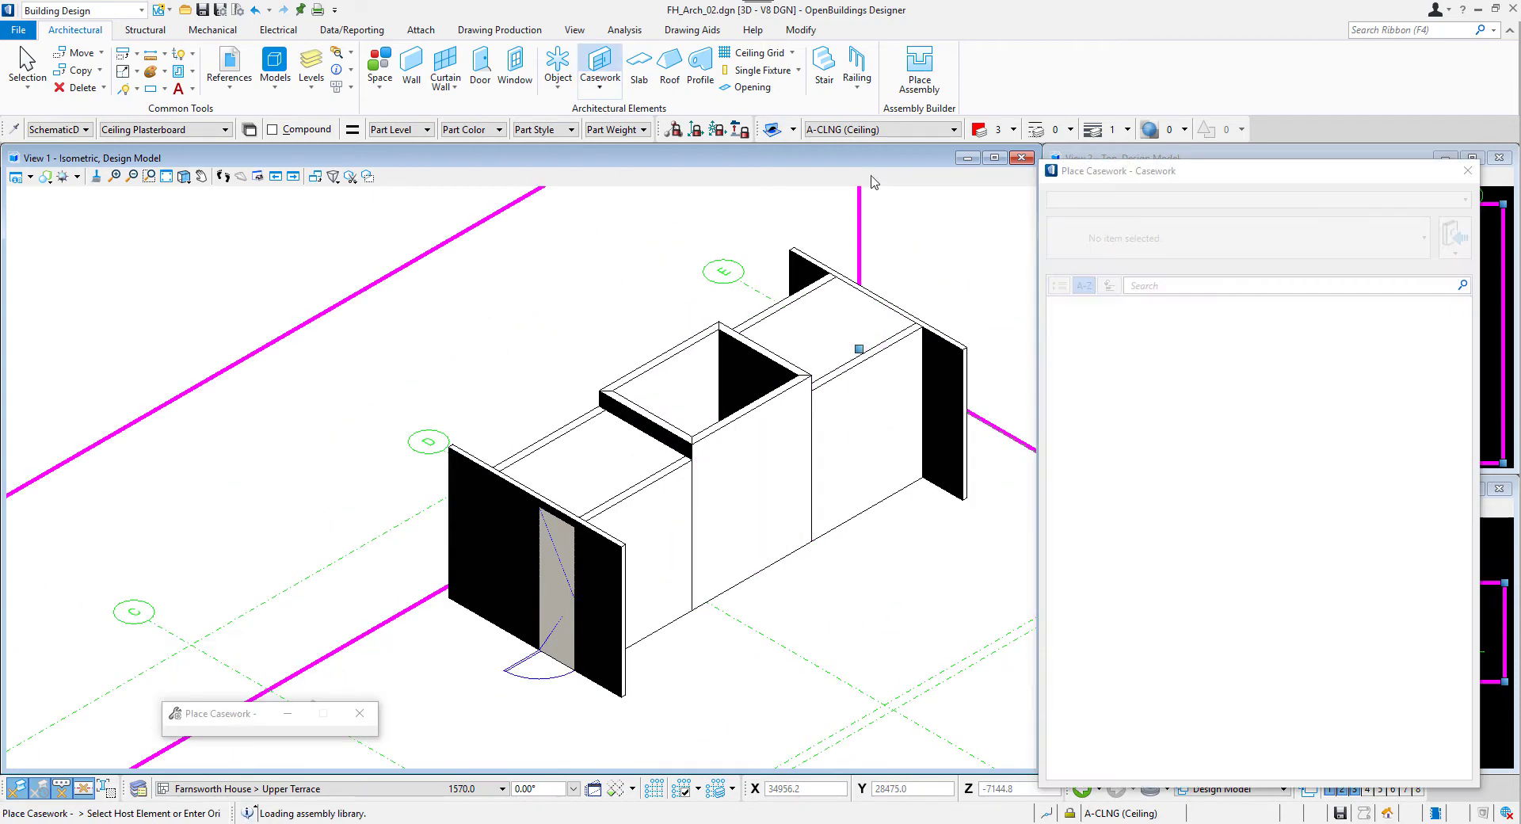
{"action": "left_click", "coordinate": [1249, 576]}
{"action": "double_click", "coordinate": [1250, 576]}
{"action": "left_click", "coordinate": [1264, 597]}
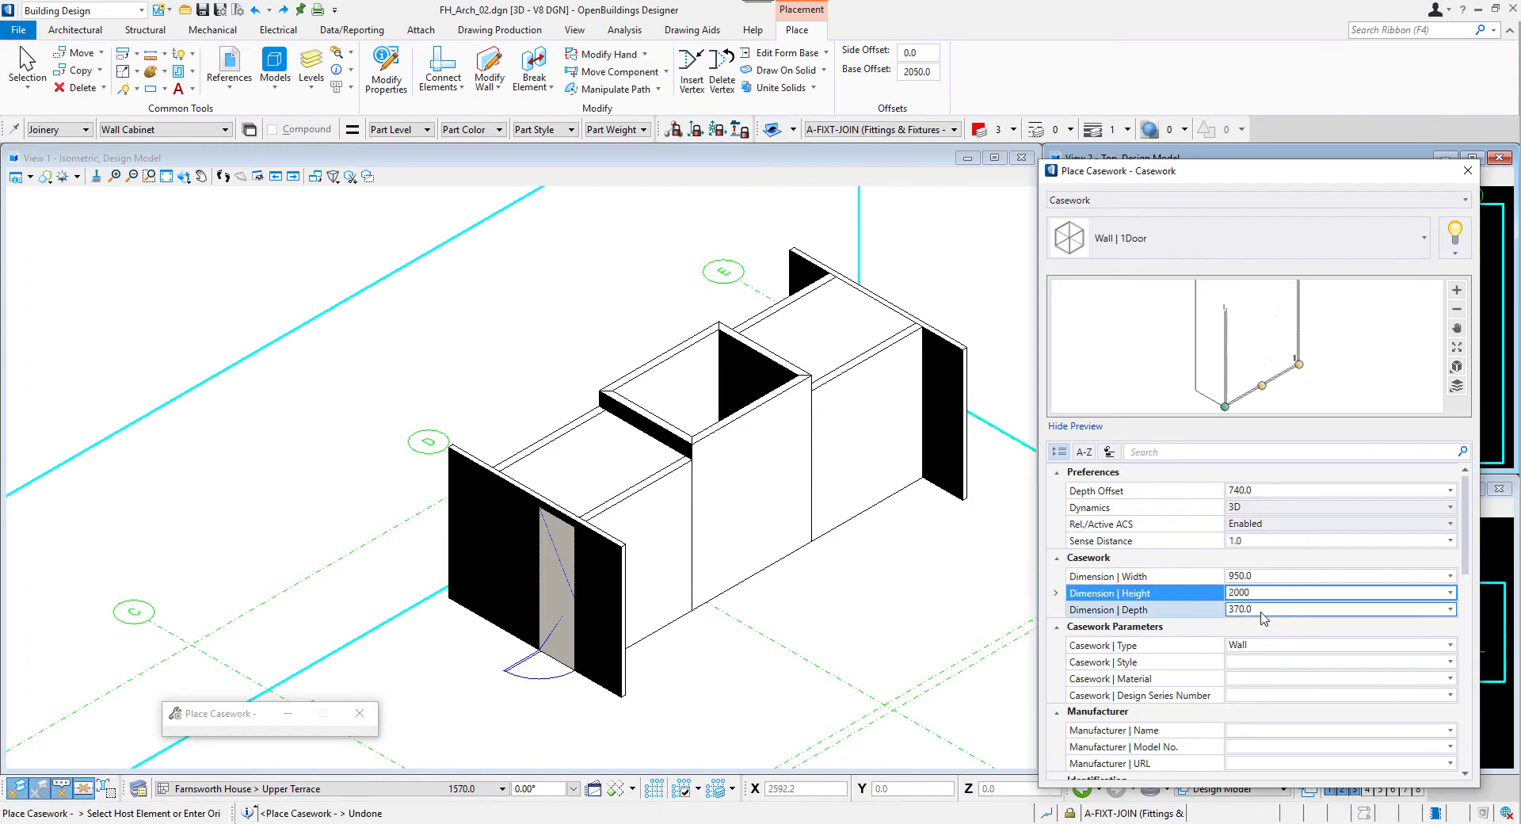
{"action": "key", "text": "Return"}
{"action": "left_click", "coordinate": [1267, 490]}
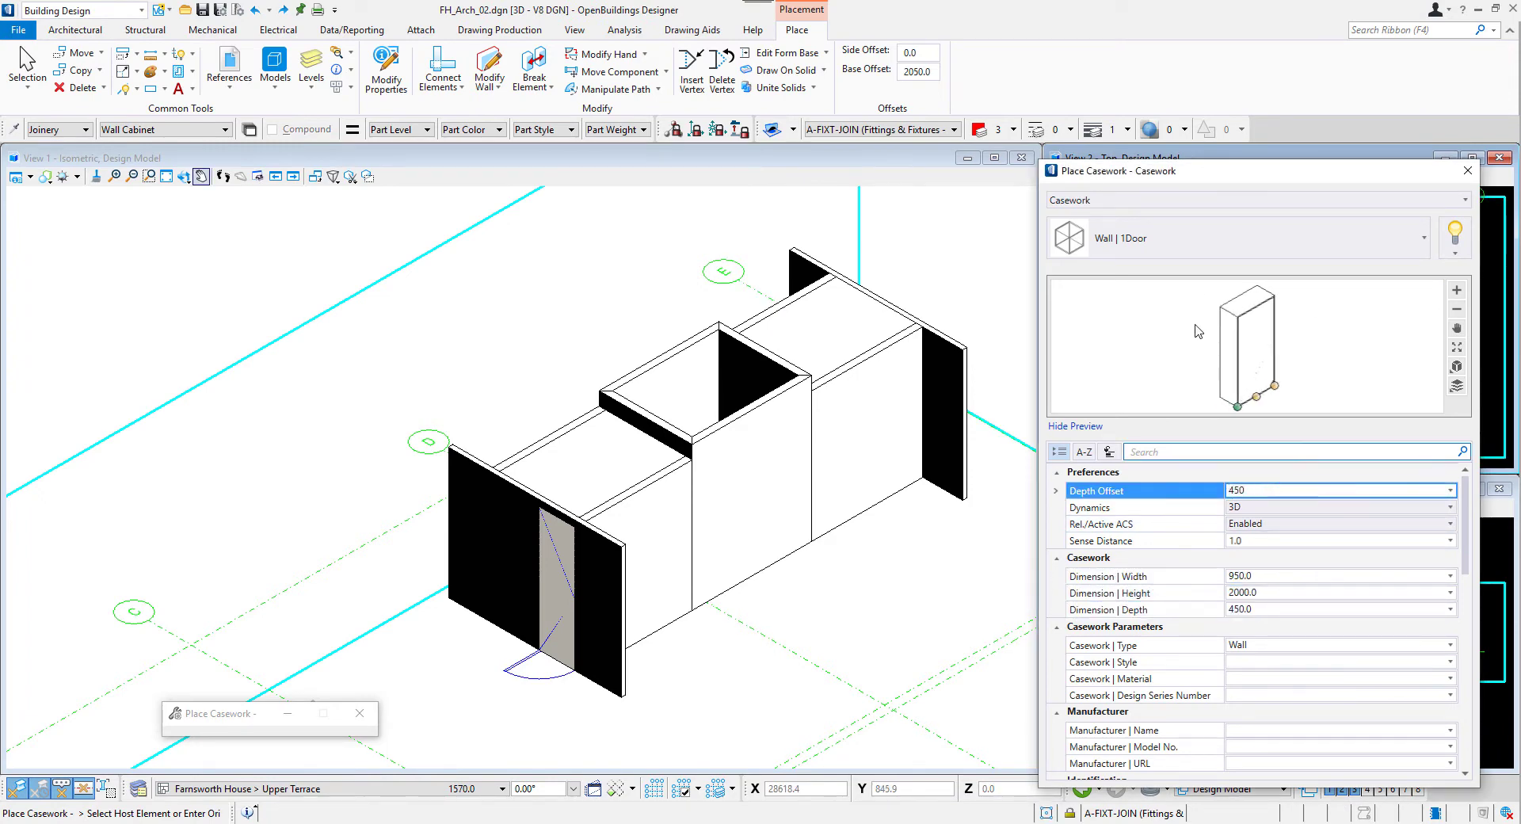
{"action": "left_click", "coordinate": [921, 72]}
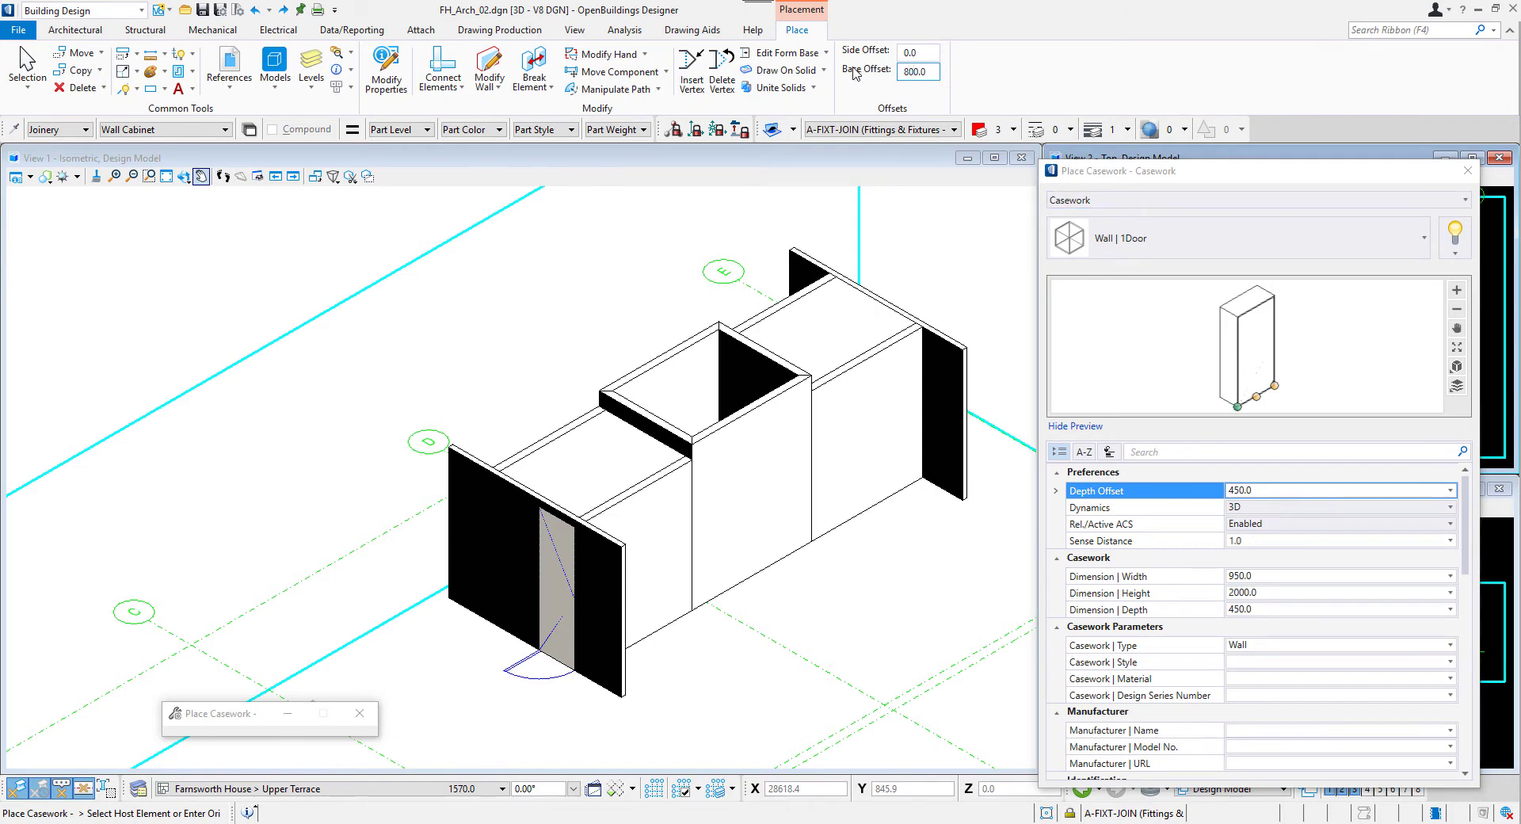
Step: Place the cabinet on the outer face of the southern core wall, in the corner against the western end wall
{"action": "left_click", "coordinate": [925, 527]}
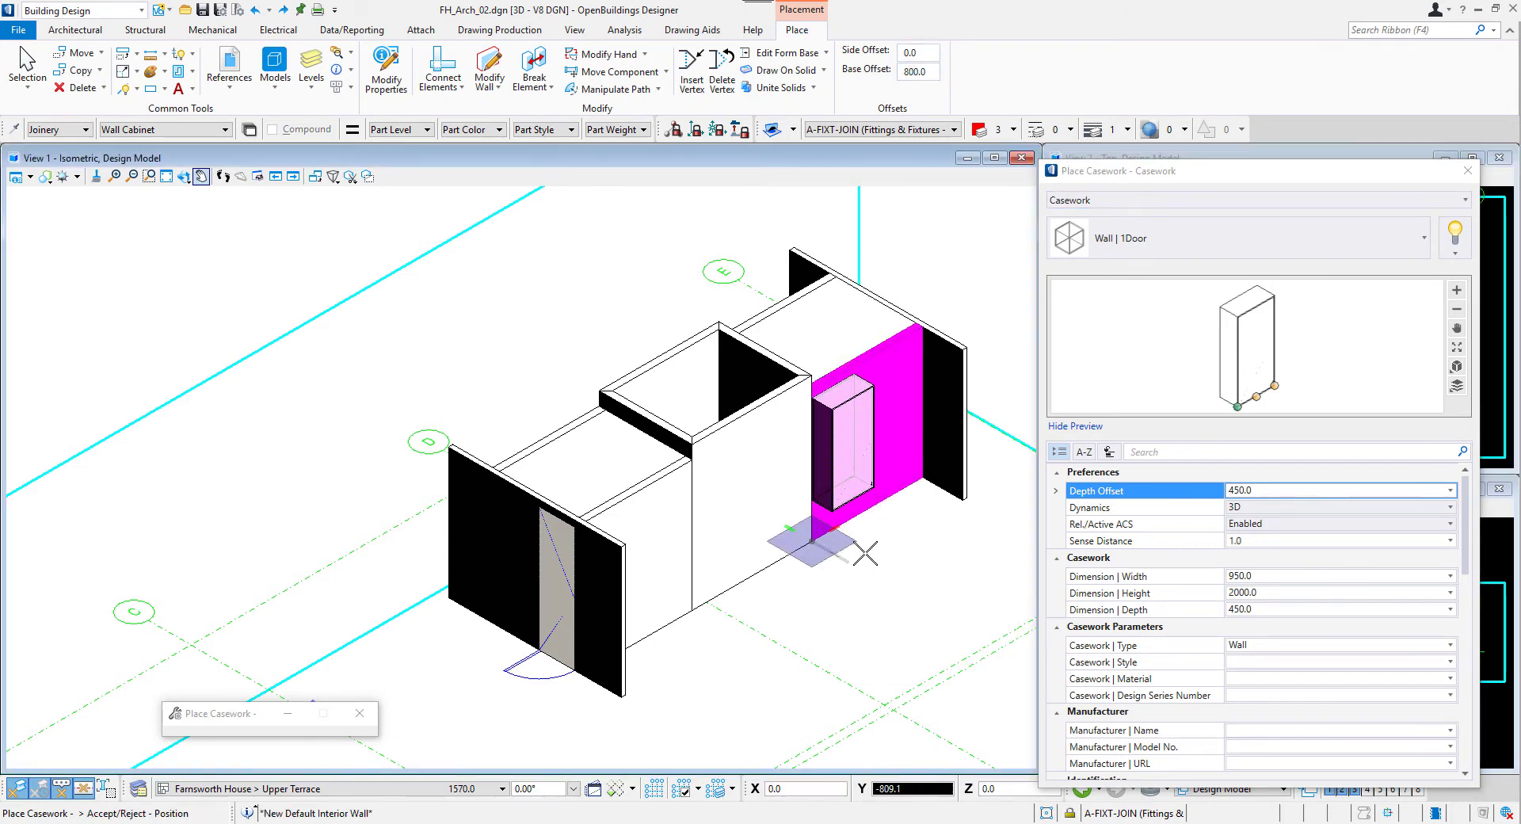
{"action": "left_click_drag", "start_coordinate": [1313, 178], "coordinate": [927, 169]}
{"action": "scroll", "coordinate": [1368, 264], "scroll_direction": "up", "scroll_amount": 4}
{"action": "left_click", "coordinate": [1159, 384]}
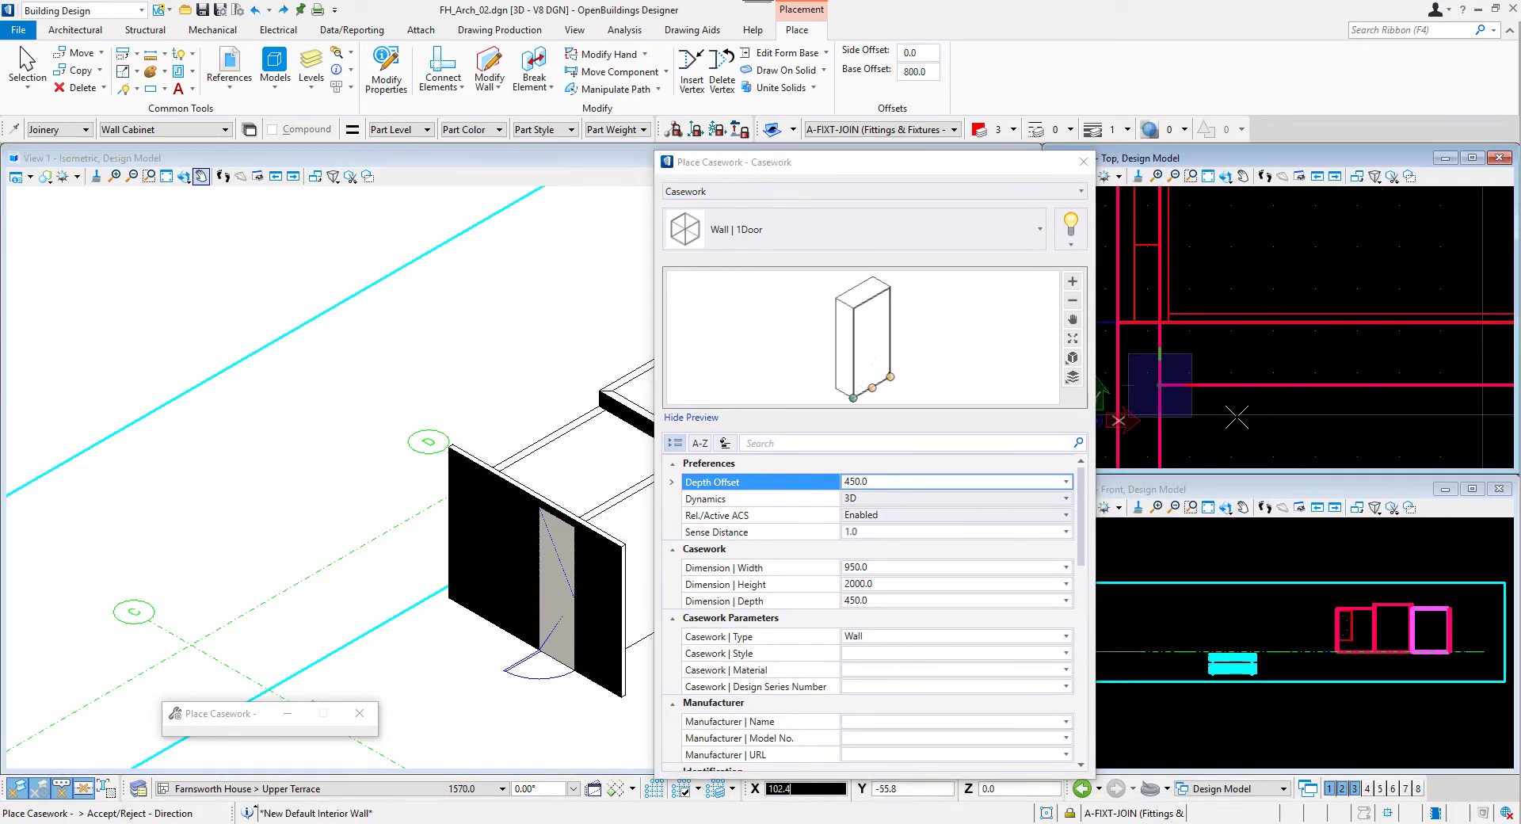
{"action": "left_click", "coordinate": [1263, 411]}
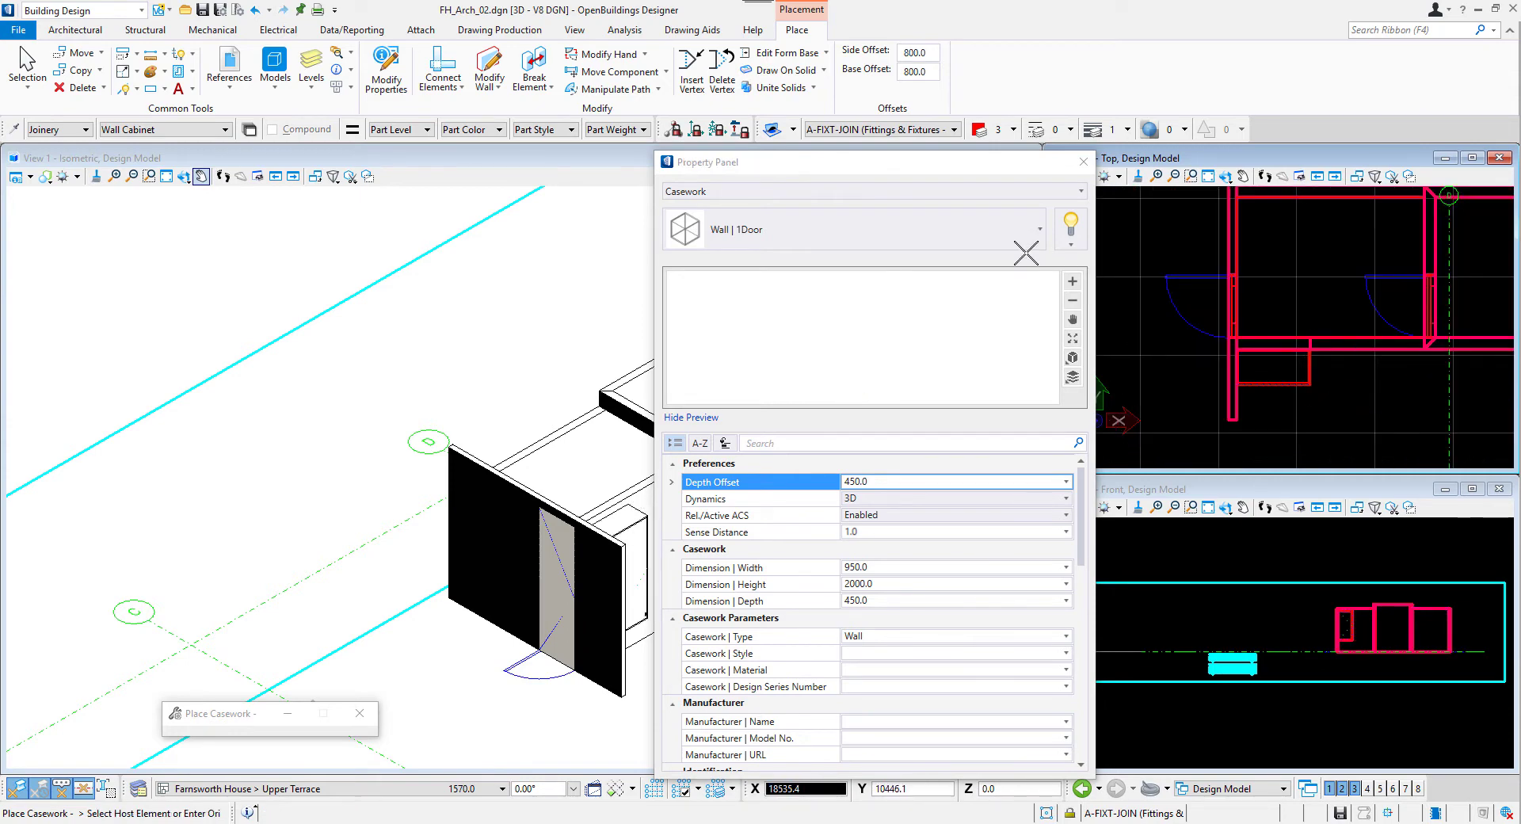
{"action": "key", "text": "Escape"}
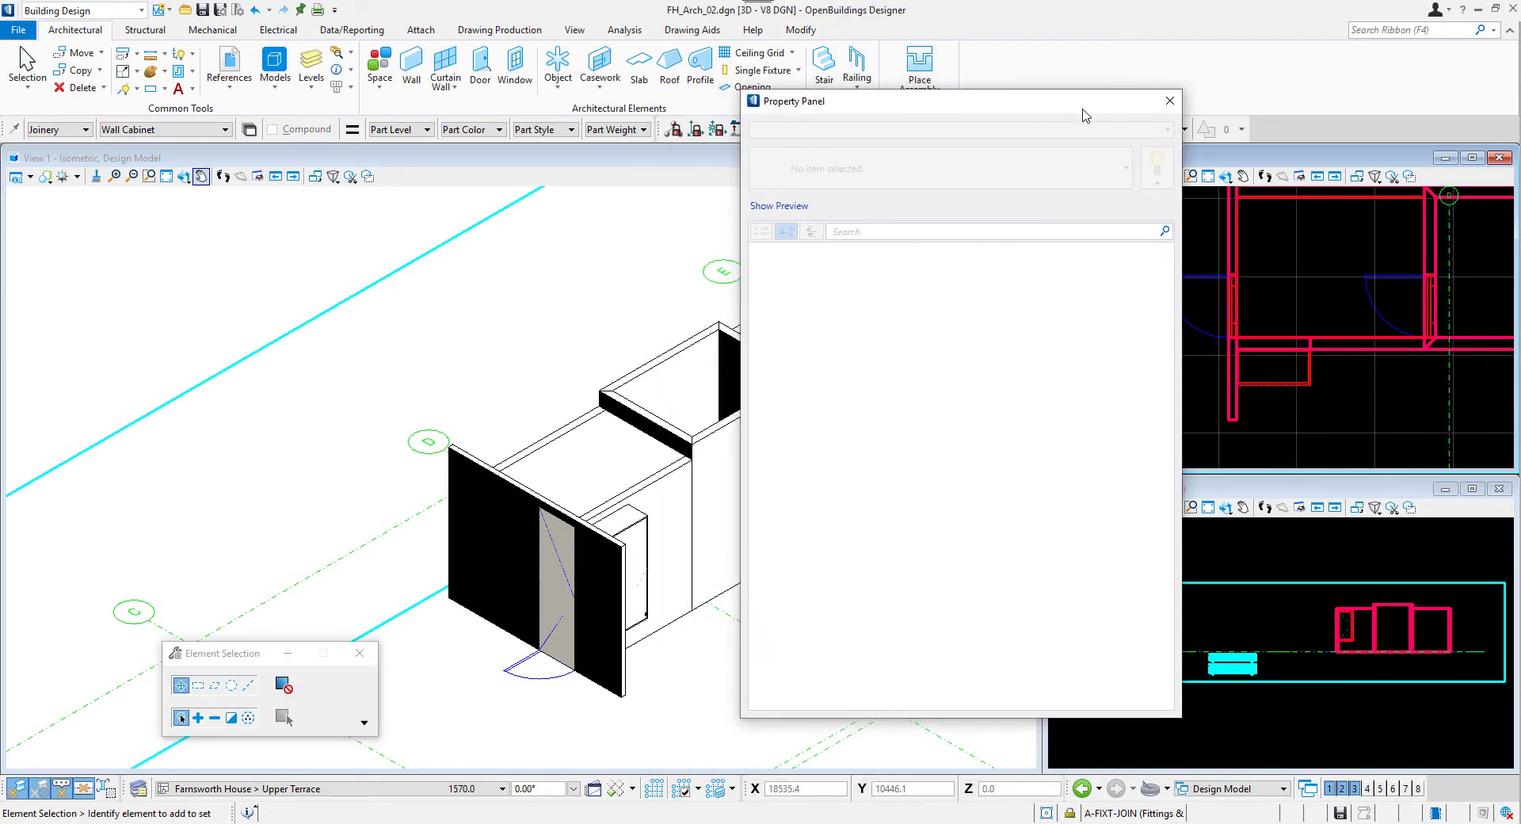
Step: Copy the cabinet side by side along the southern core wall until the row reaches the eastern end wall
{"action": "right_click", "coordinate": [1324, 381]}
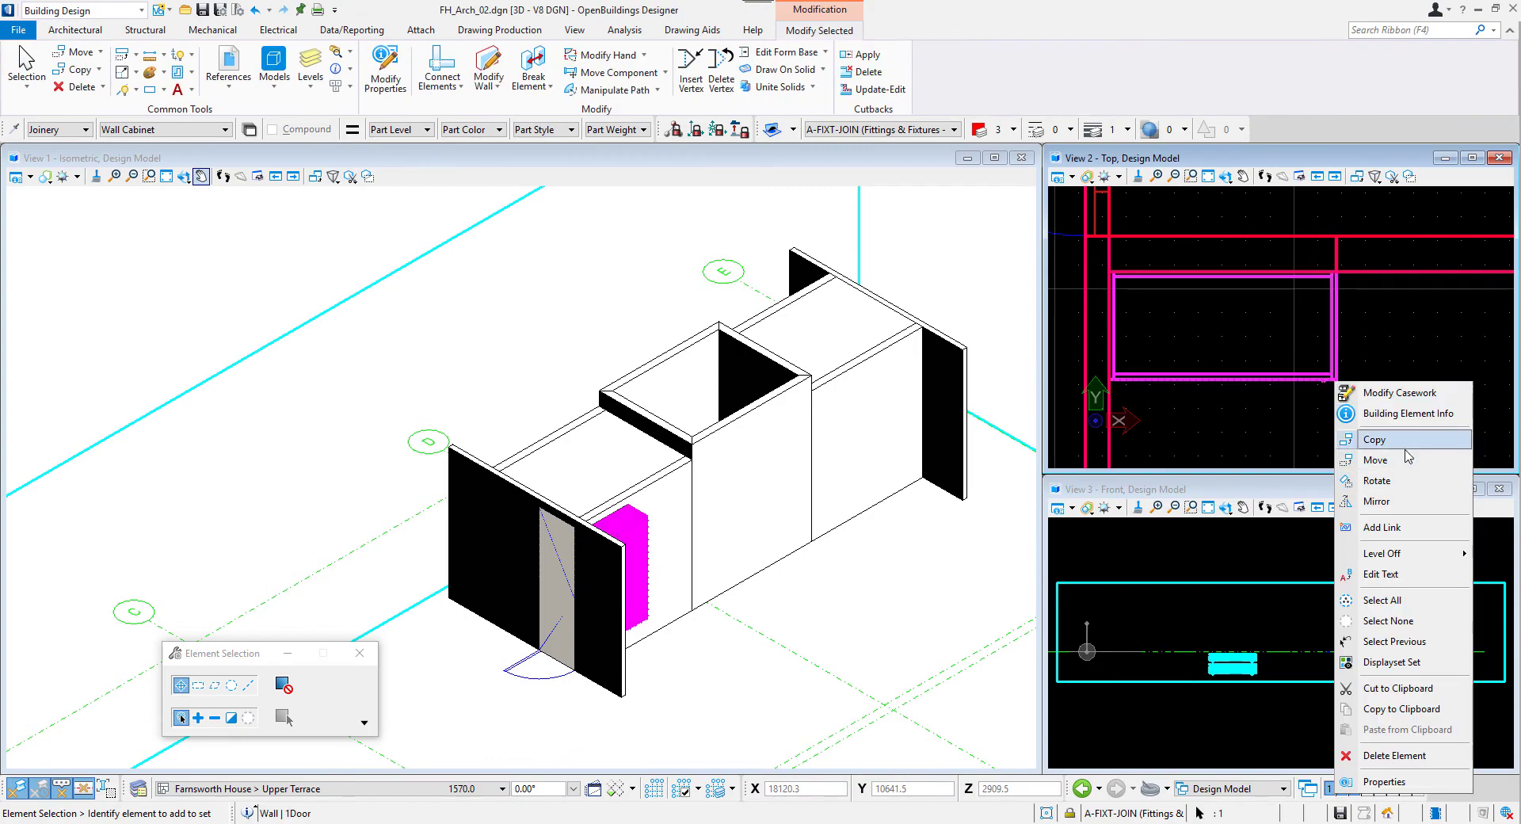
{"action": "left_click", "coordinate": [1374, 439]}
{"action": "scroll", "coordinate": [1164, 329], "scroll_direction": "up", "scroll_amount": 4}
{"action": "scroll", "coordinate": [1152, 300], "scroll_direction": "down", "scroll_amount": 5}
{"action": "scroll", "coordinate": [1269, 306], "scroll_direction": "up", "scroll_amount": 4}
{"action": "left_click", "coordinate": [1246, 308]}
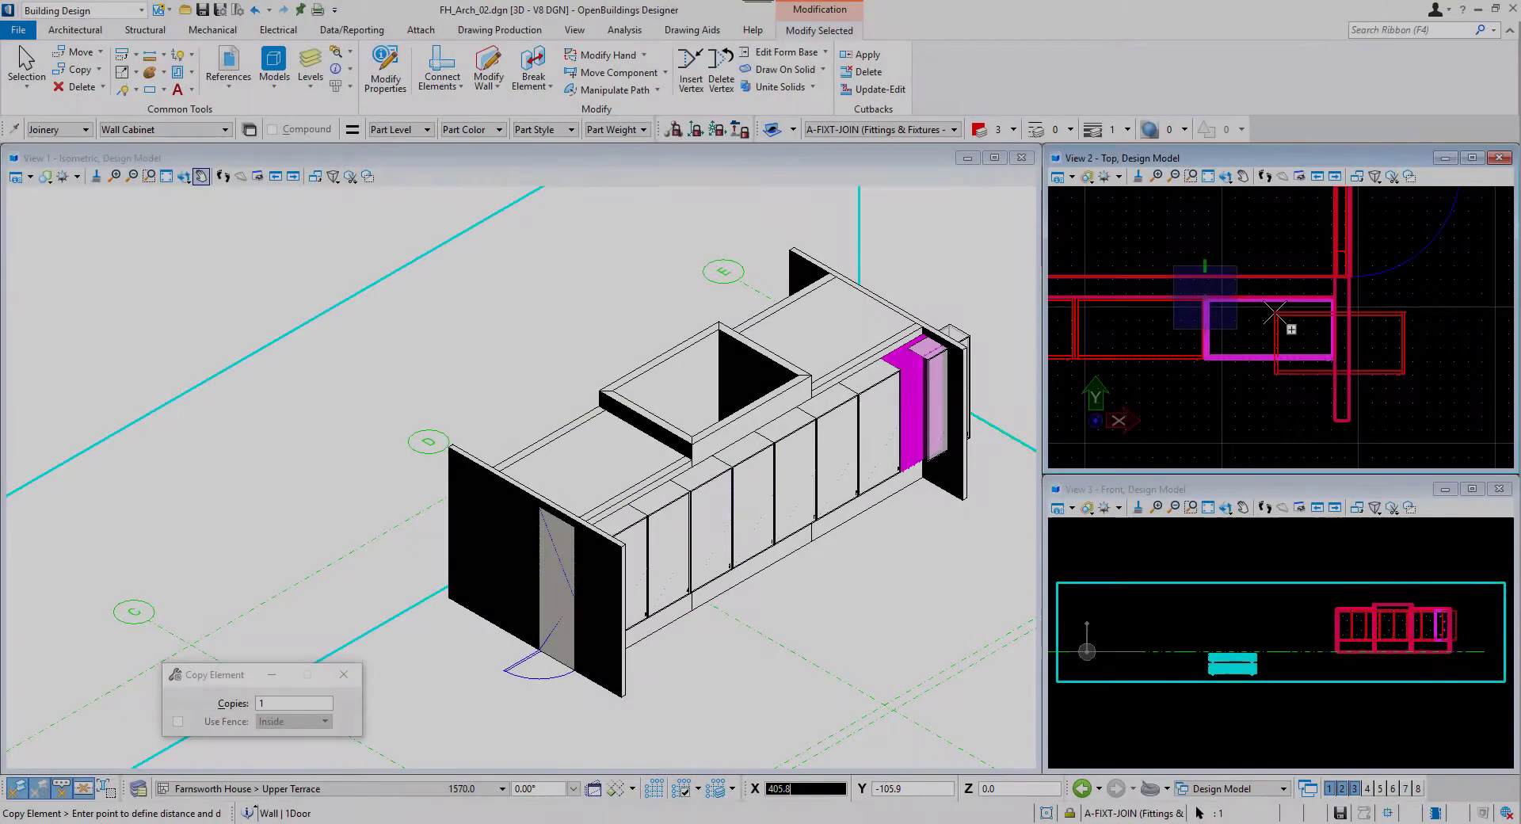
{"action": "scroll", "coordinate": [1285, 321], "scroll_direction": "up", "scroll_amount": 3}
{"action": "right_click", "coordinate": [1297, 363]}
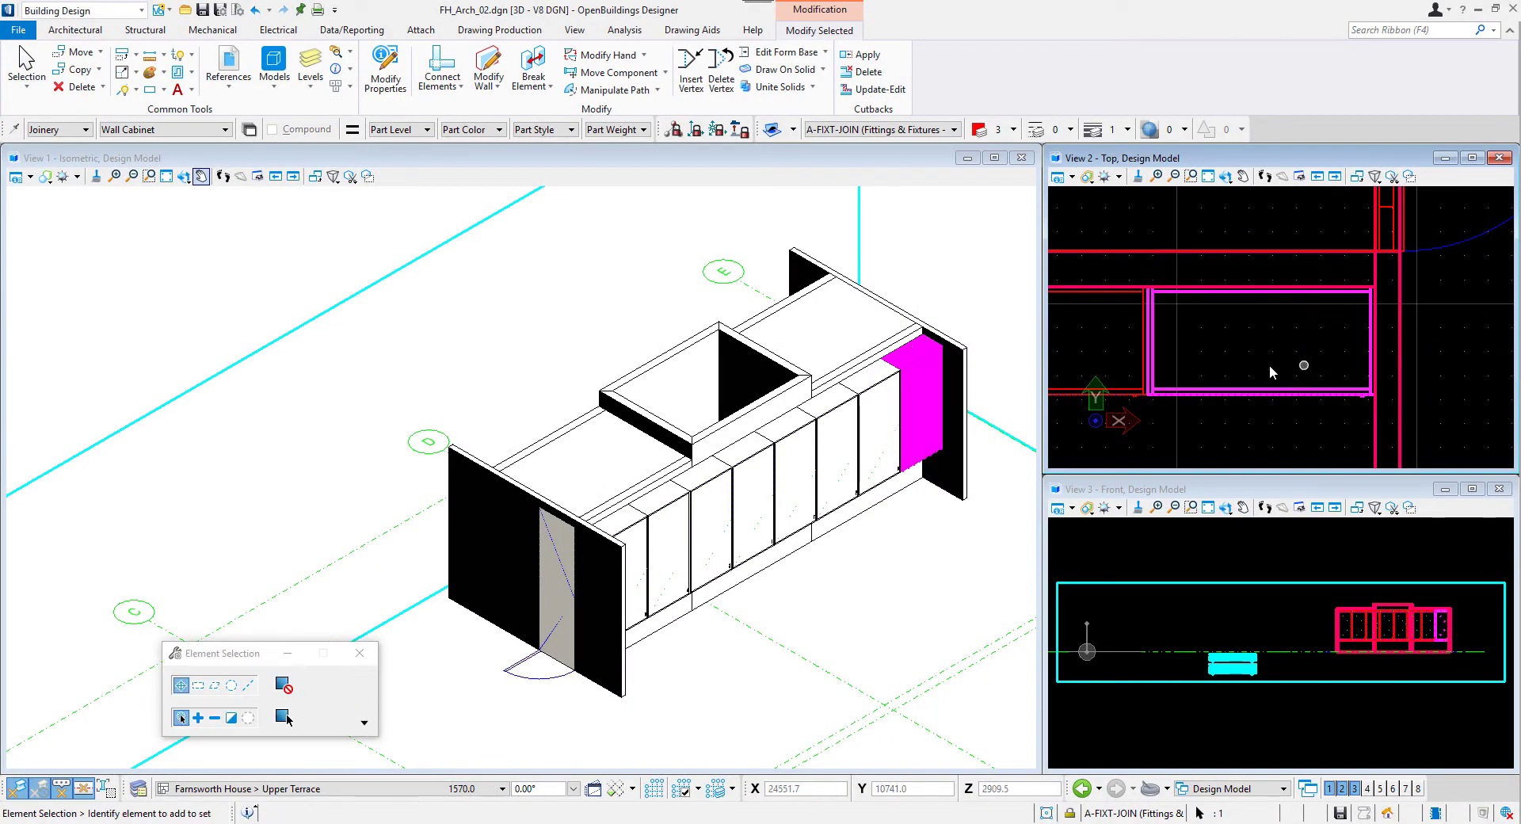
Step: Rotate the main 3D view to show the opposite, northern side of the core and set its display style to Illustration:Ignore Lighting
{"action": "left_click", "coordinate": [184, 176]}
{"action": "left_click_drag", "start_coordinate": [702, 510], "coordinate": [775, 467]}
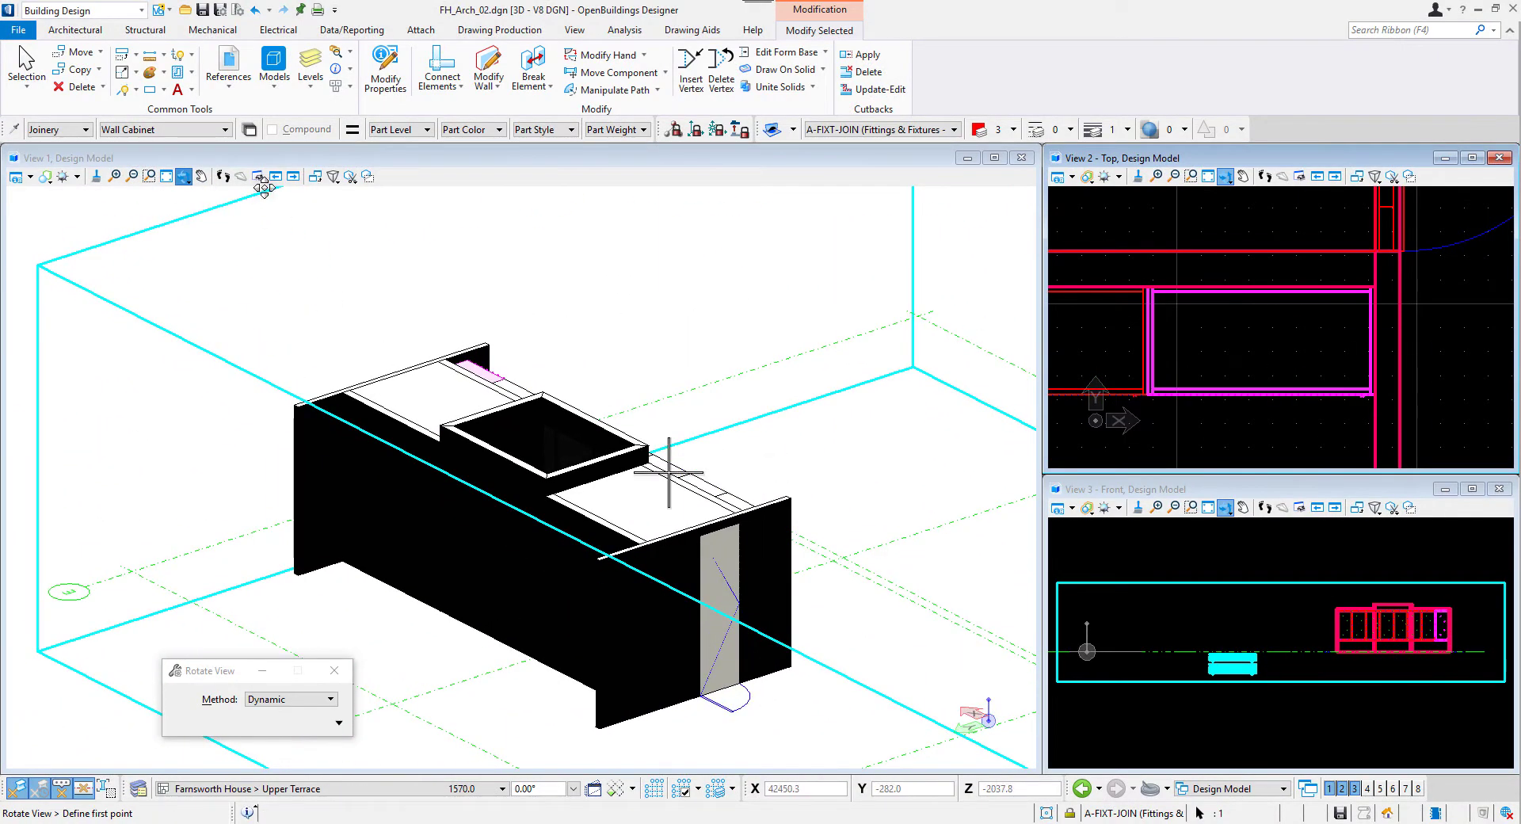
{"action": "left_click", "coordinate": [29, 178]}
{"action": "left_click", "coordinate": [238, 242]}
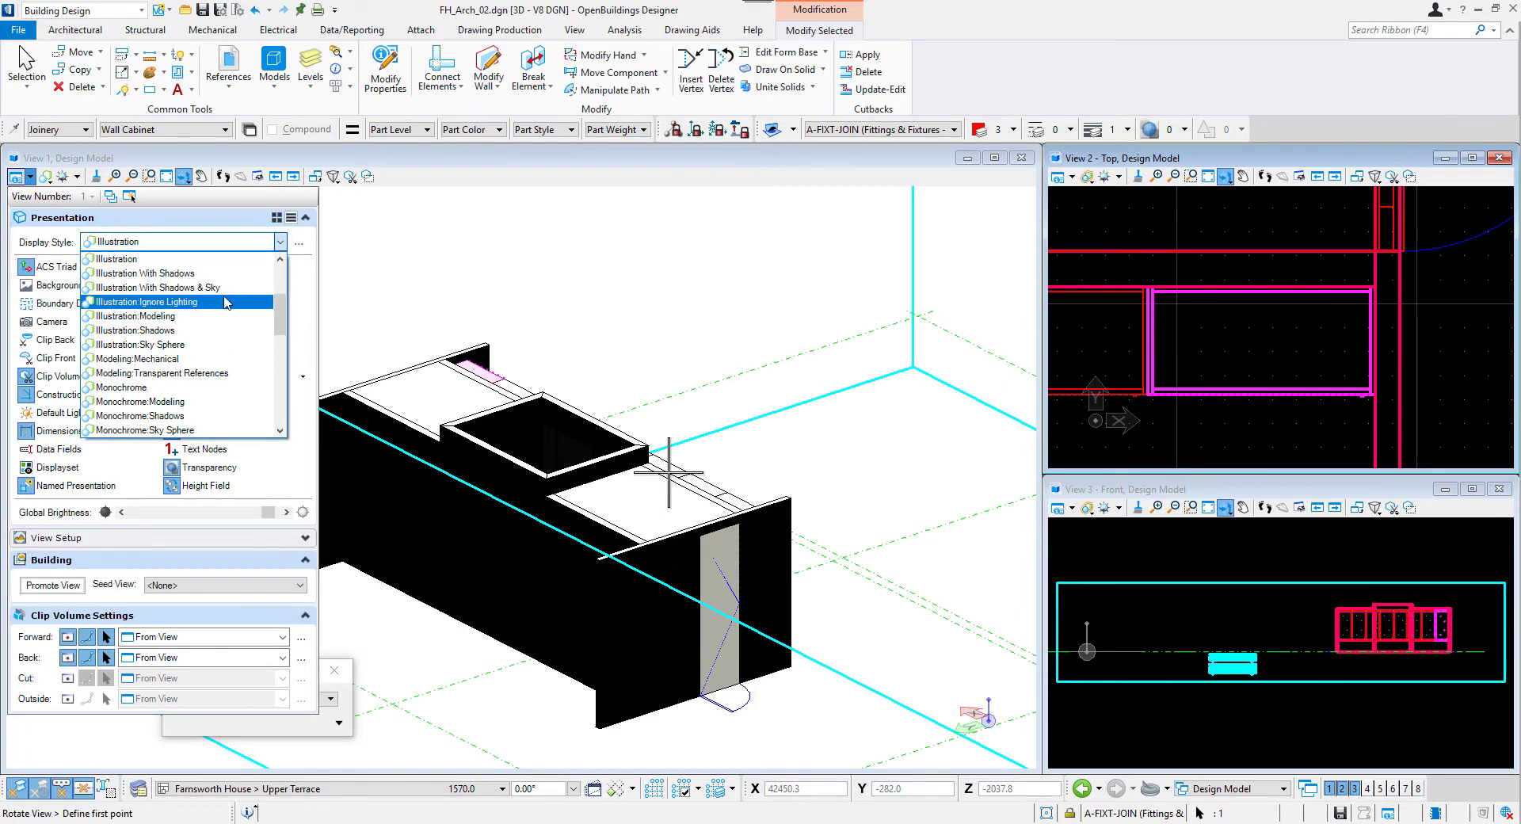
{"action": "left_click", "coordinate": [158, 328]}
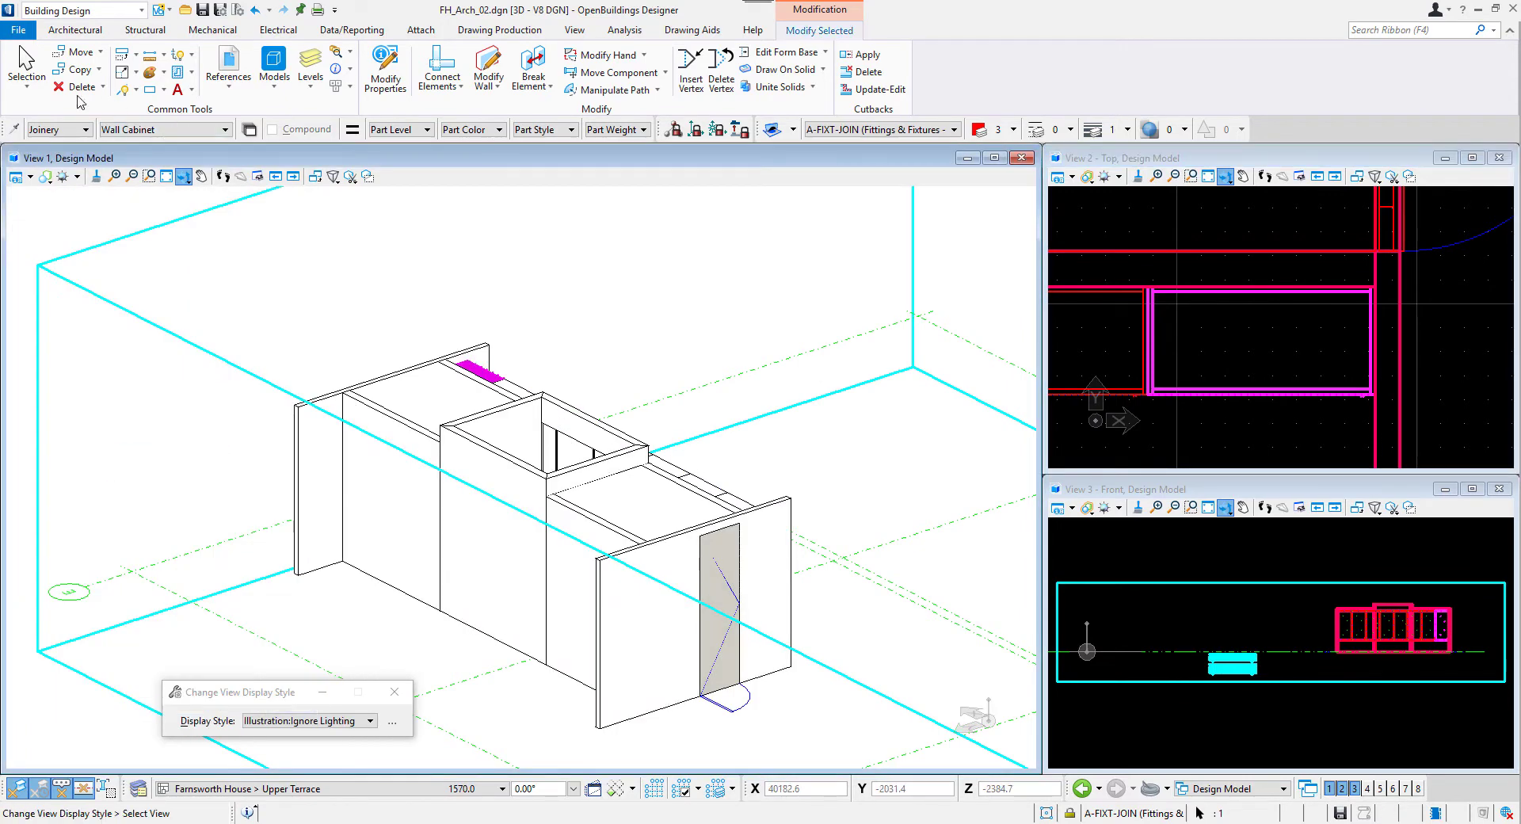
Step: Set up a Tall | 2Door-3Shelf casework unit 1520 mm wide, 1940 mm high and 450 mm deep, with base offset 0
{"action": "left_click", "coordinate": [75, 29]}
{"action": "left_click", "coordinate": [600, 64]}
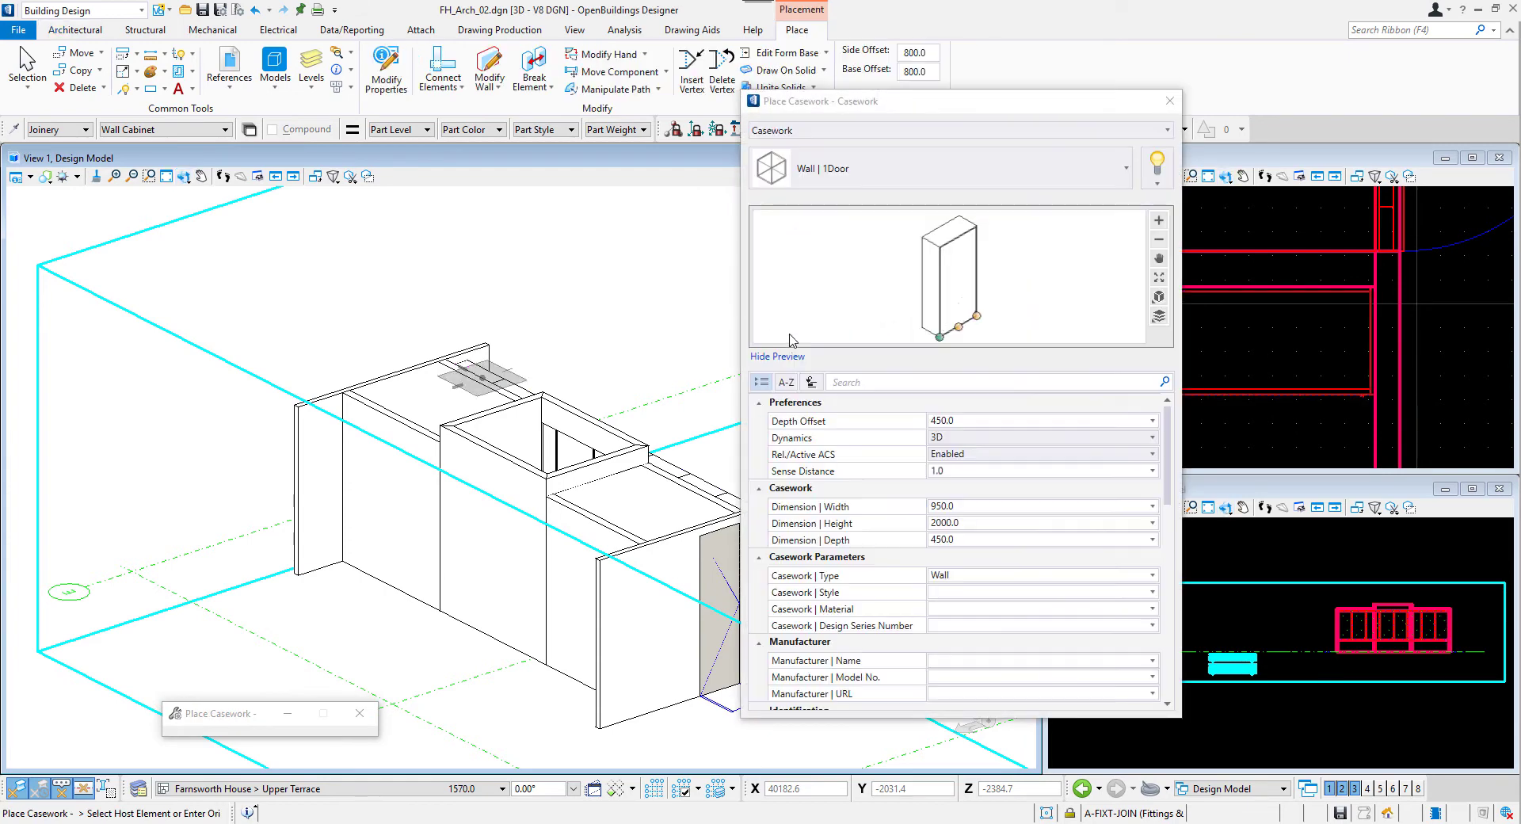
{"action": "left_click", "coordinate": [891, 168]}
{"action": "scroll", "coordinate": [891, 314], "scroll_direction": "down", "scroll_amount": 1}
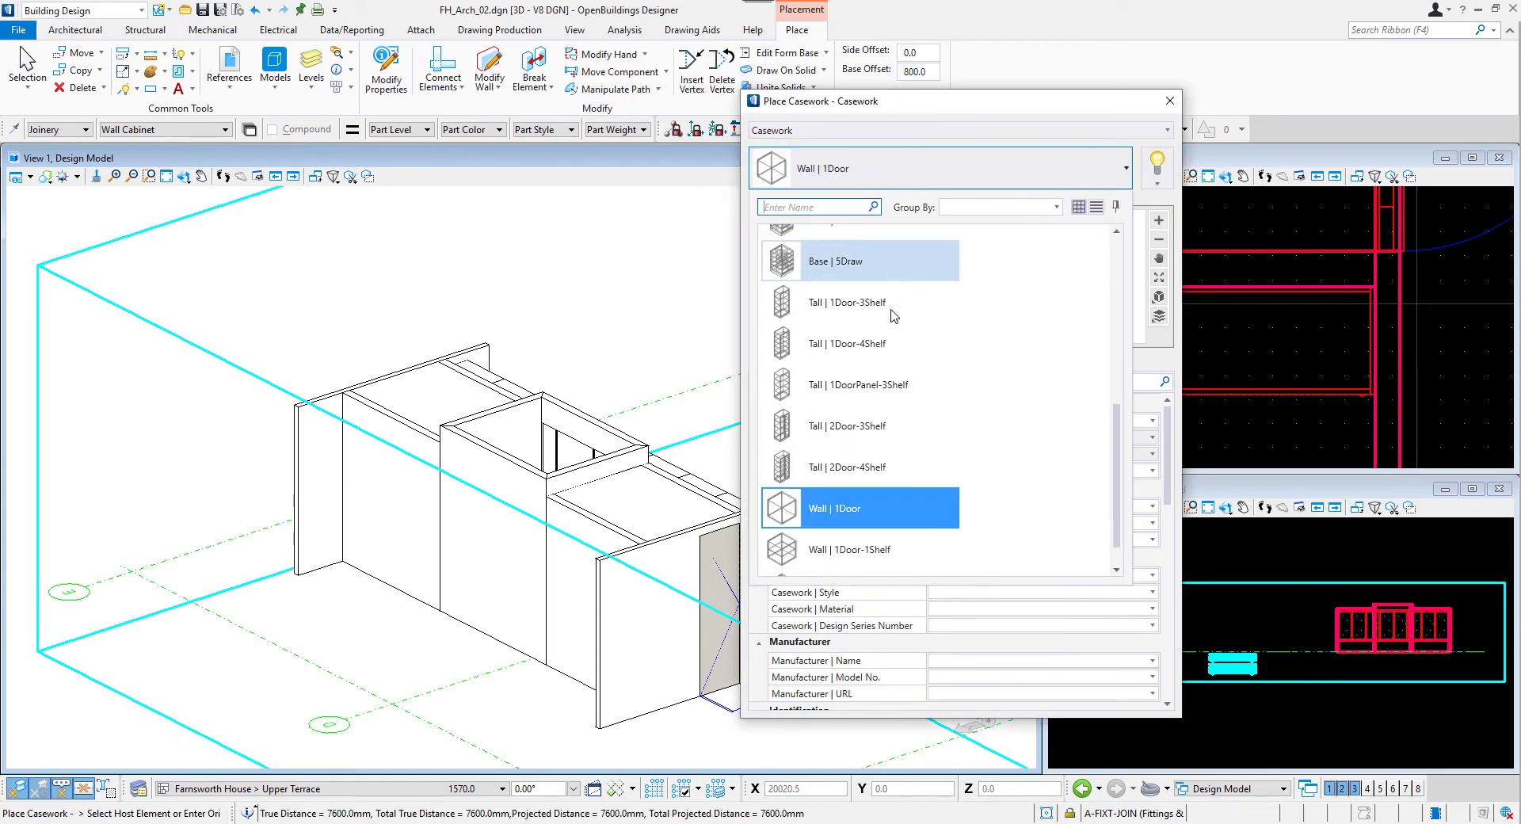
{"action": "left_click", "coordinate": [888, 426]}
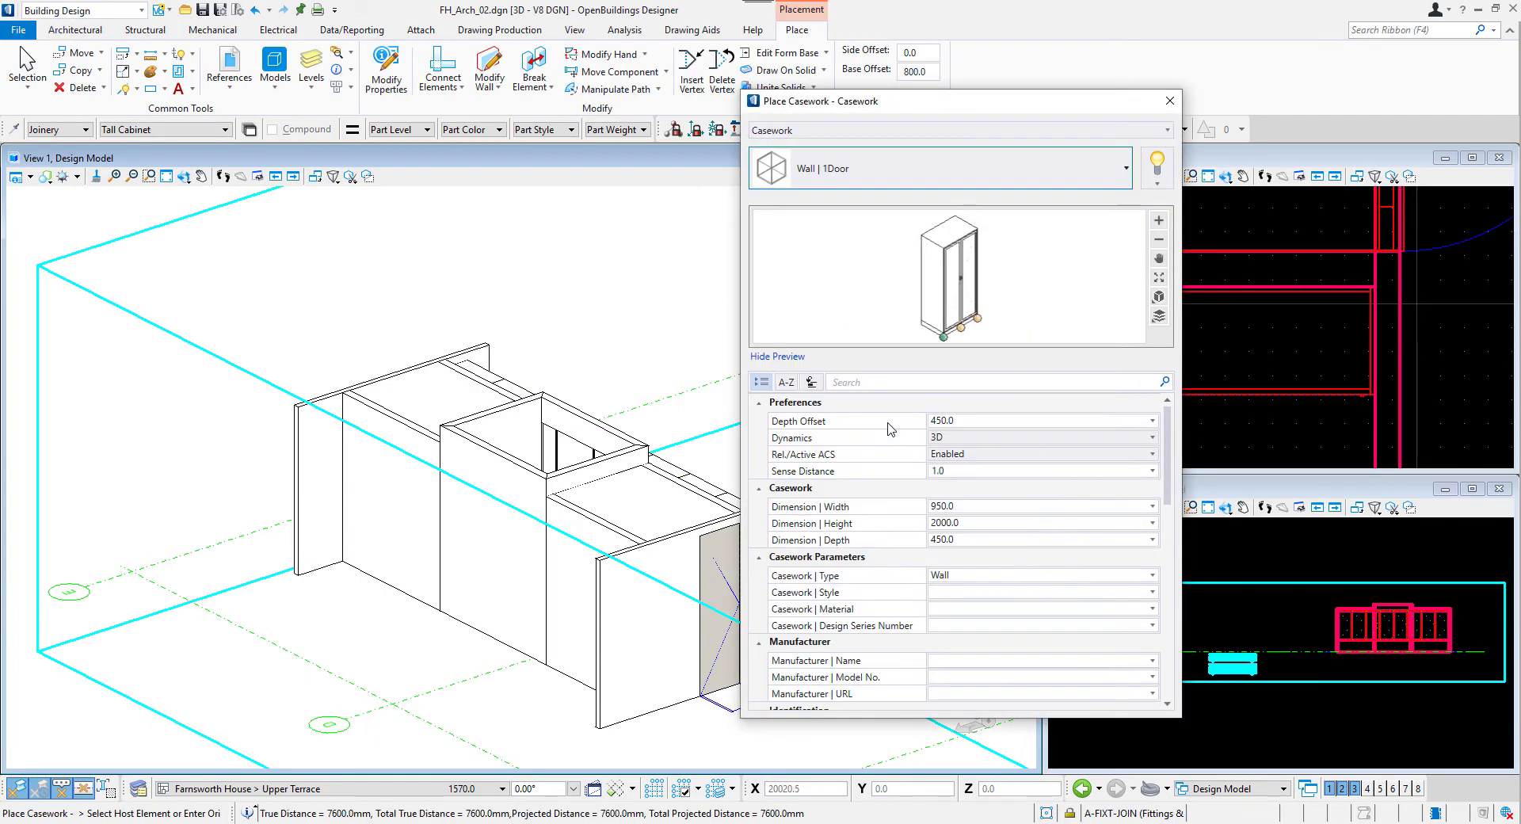
{"action": "left_click", "coordinate": [970, 505]}
{"action": "type", "text": "1520"}
{"action": "left_click", "coordinate": [967, 523]}
{"action": "type", "text": "19"}
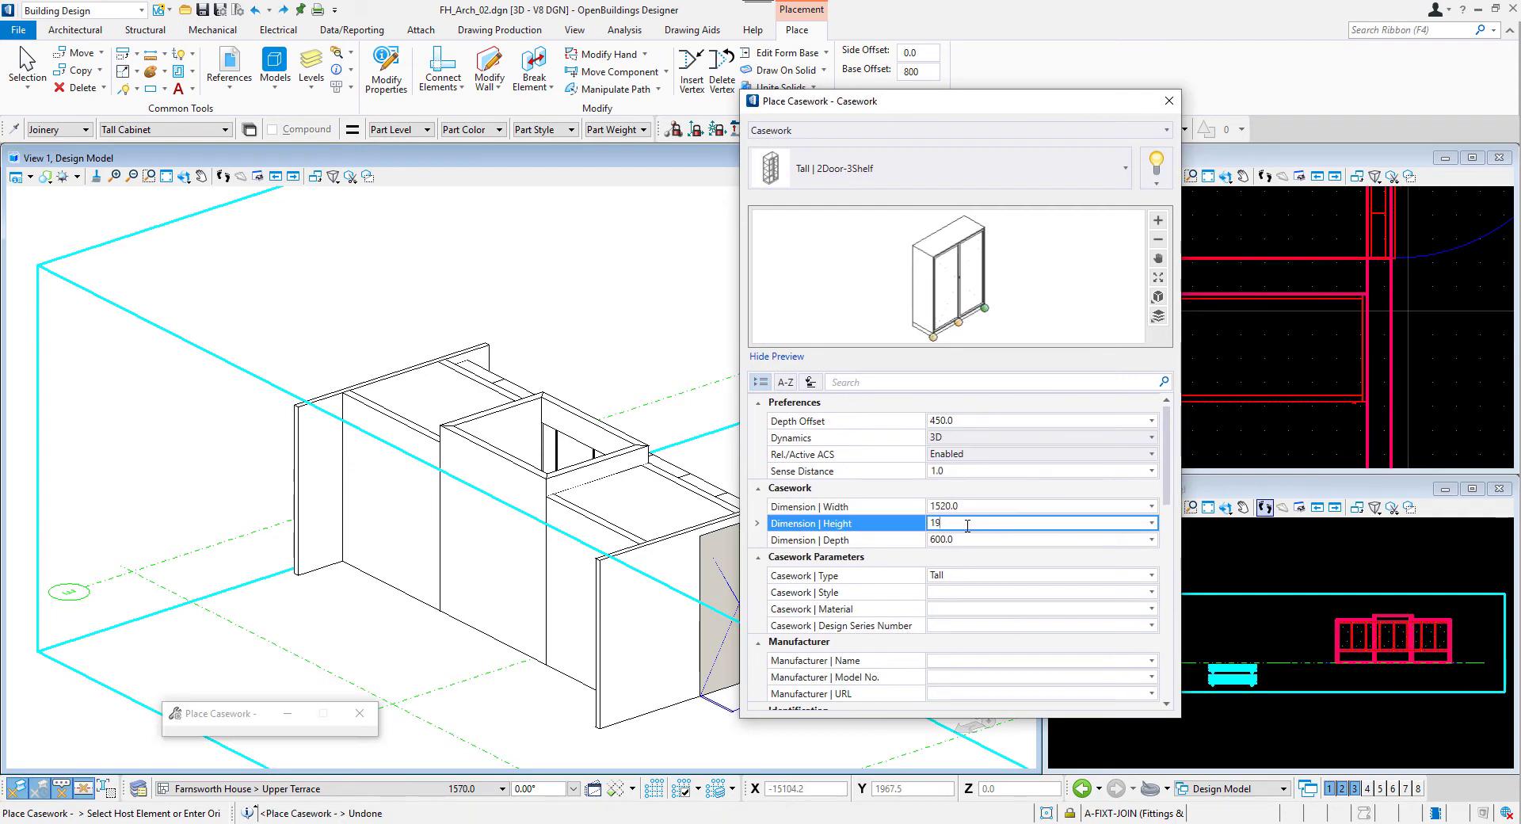
{"action": "left_click", "coordinate": [975, 539]}
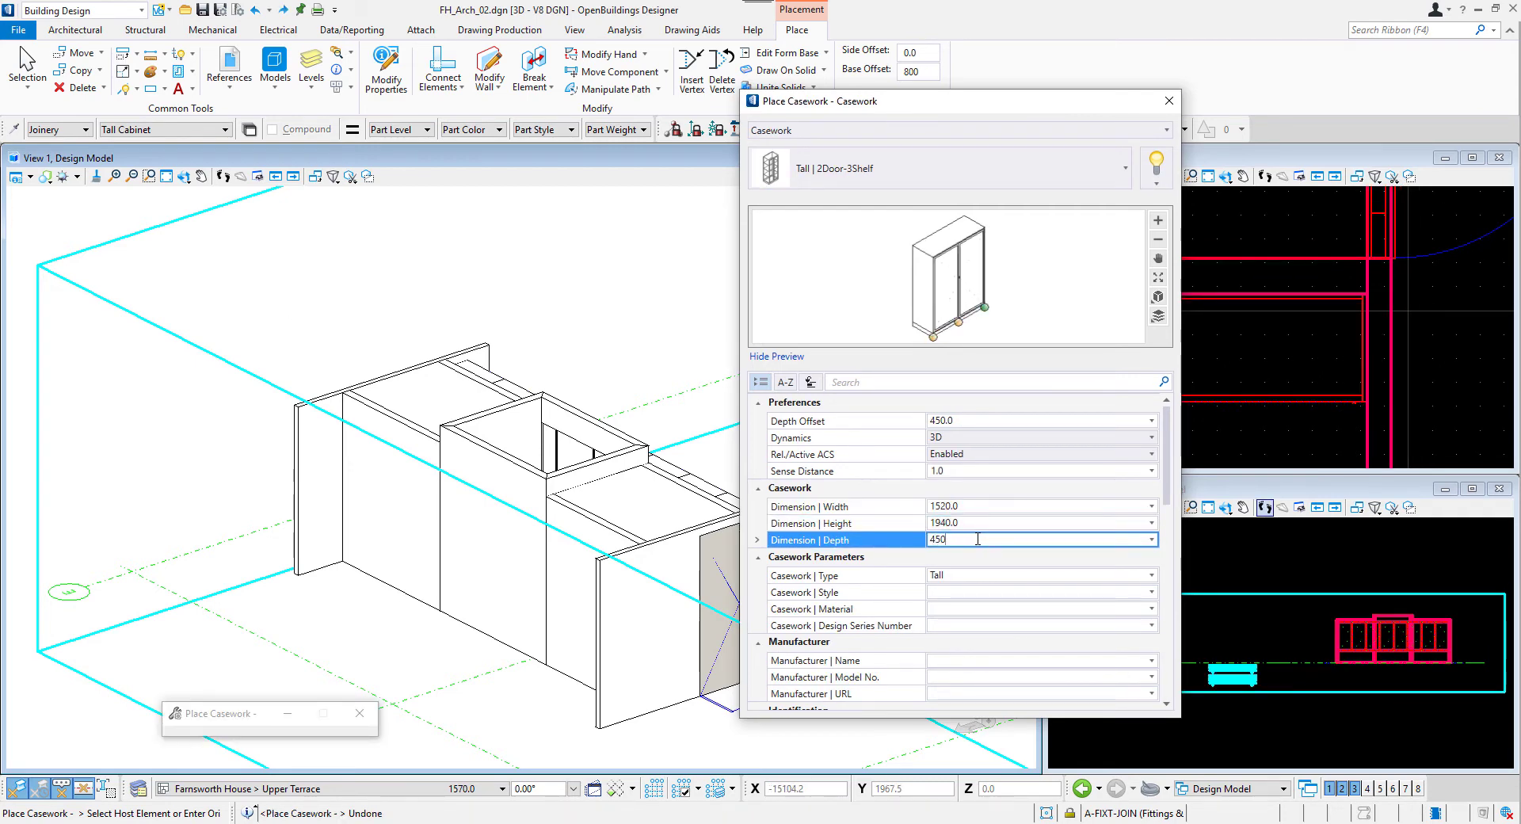
{"action": "key", "text": "Return"}
{"action": "left_click", "coordinate": [924, 71]}
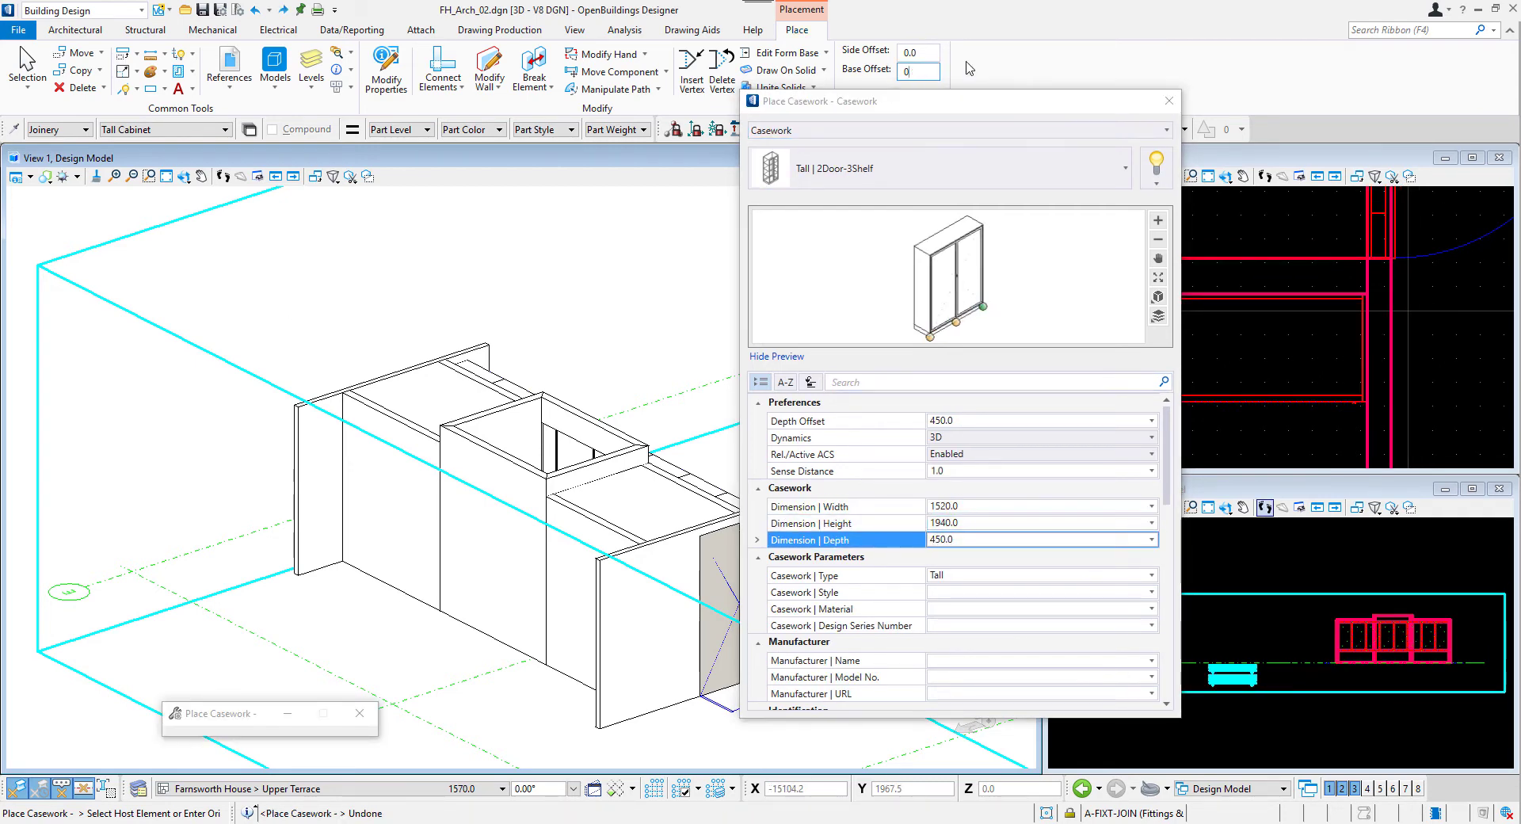
Step: Place the tall cabinet in both corners of the northern core wall, first against the eastern end wall and then against the western one
{"action": "left_click", "coordinate": [344, 560]}
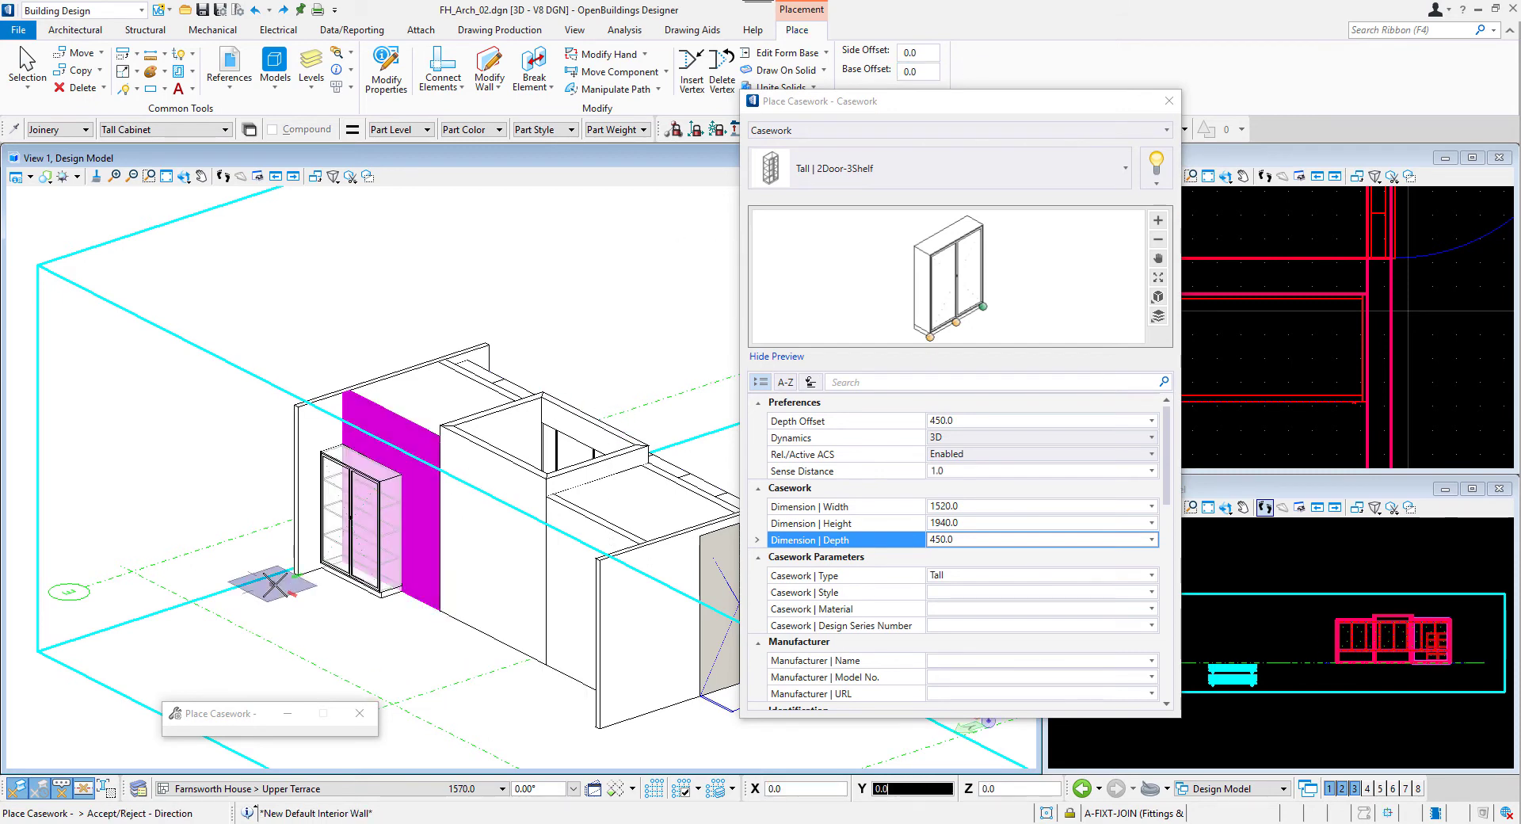
{"action": "left_click", "coordinate": [226, 554]}
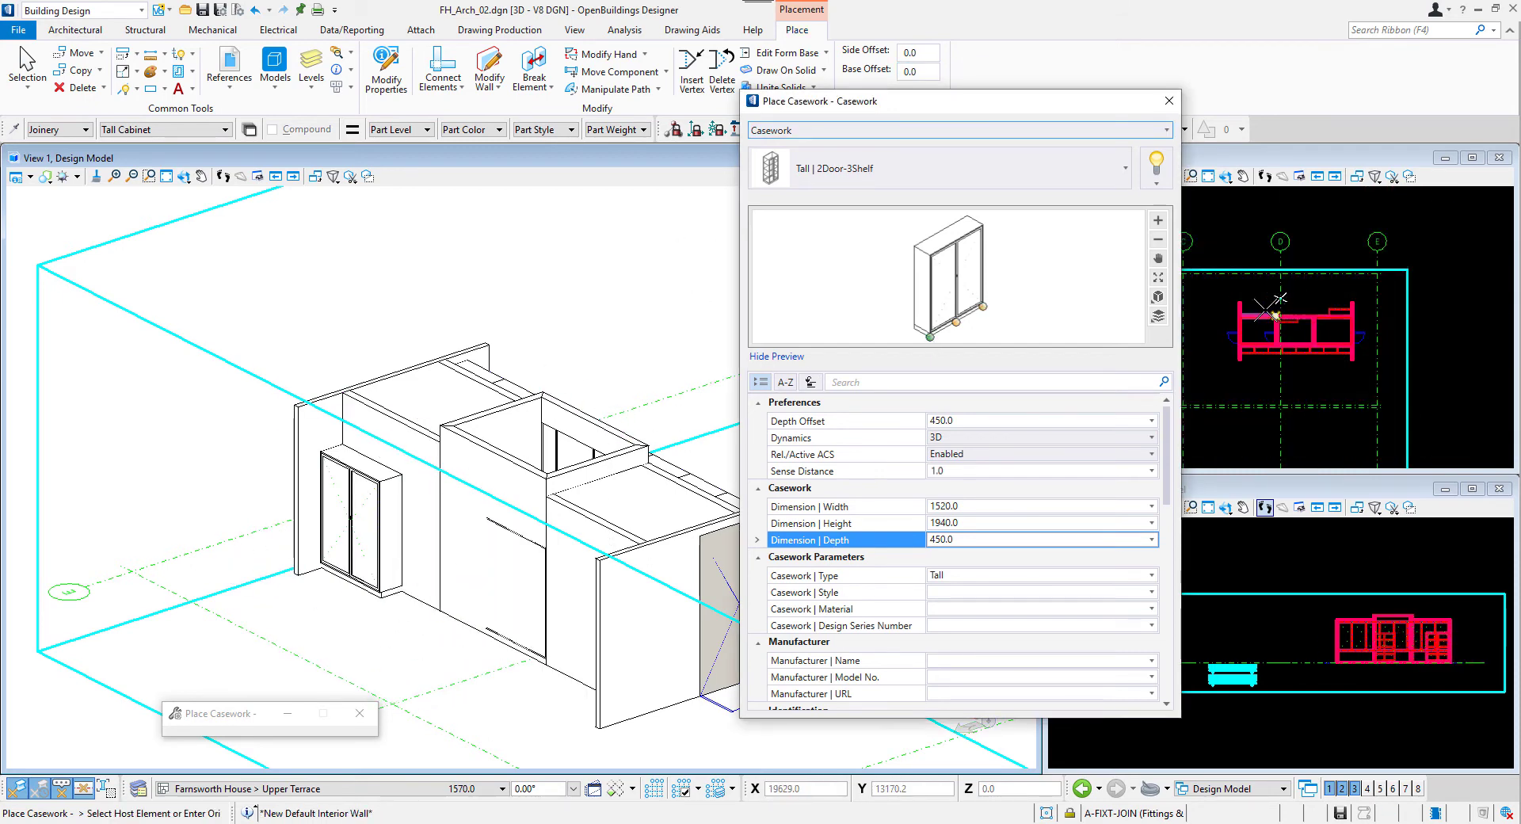
{"action": "scroll", "coordinate": [1264, 307], "scroll_direction": "up", "scroll_amount": 4}
{"action": "left_click", "coordinate": [1212, 324]}
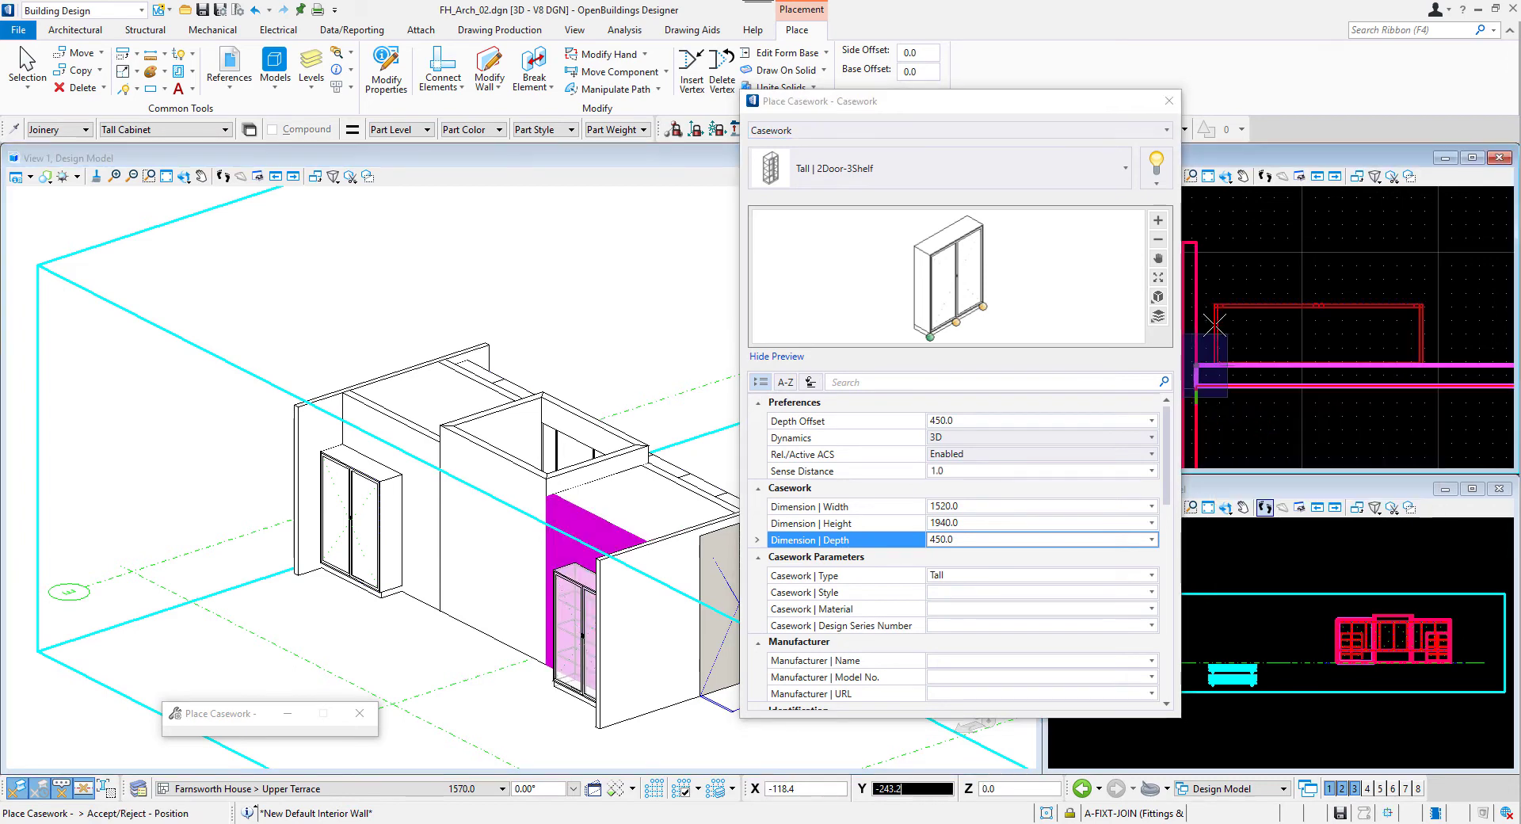
{"action": "left_click", "coordinate": [1223, 325]}
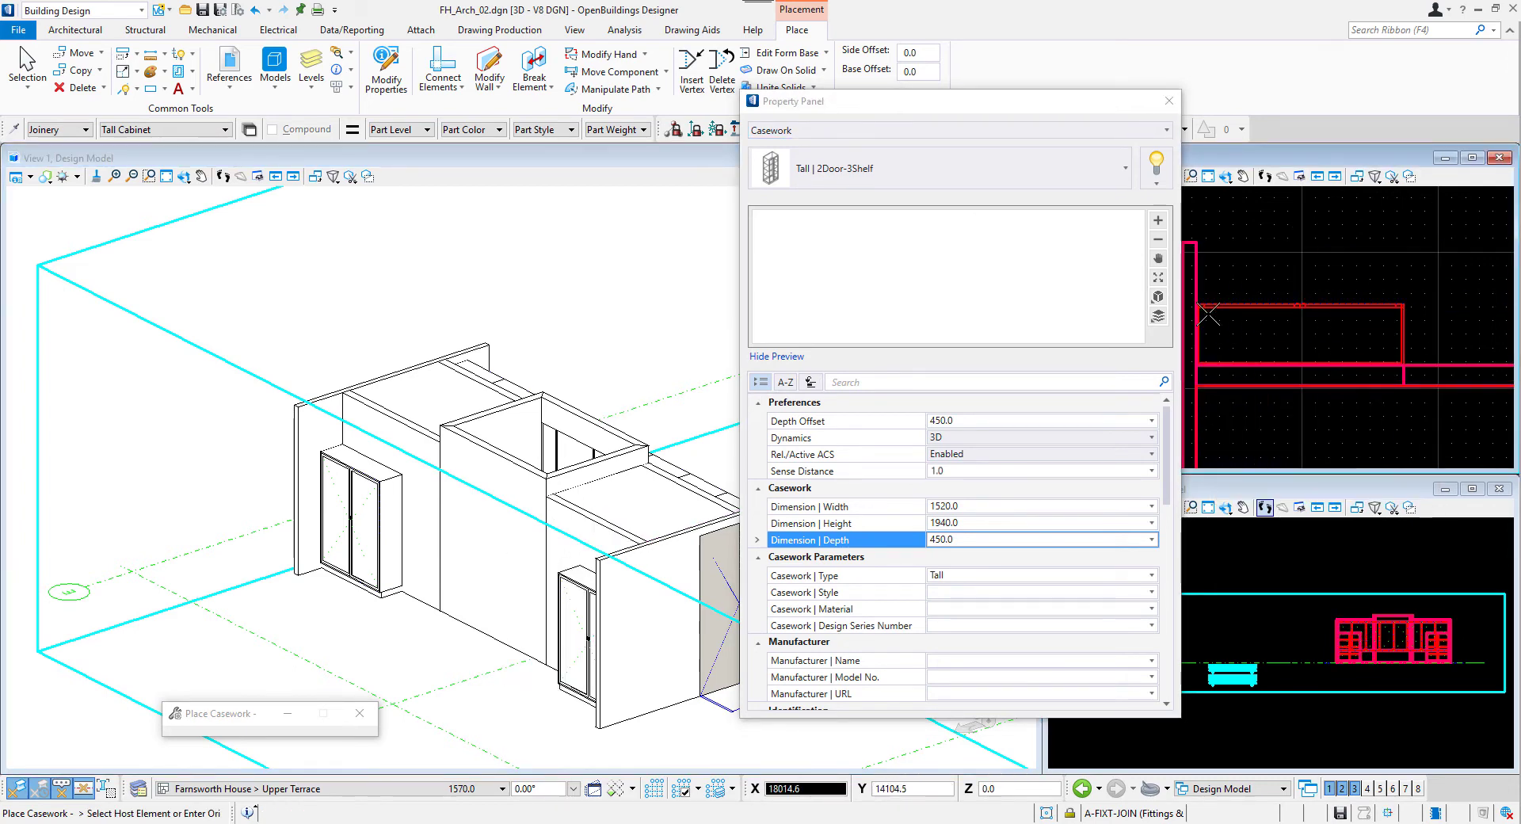
{"action": "key", "text": "Escape"}
Step: Set up a Wall | 1Door casework unit 760 mm wide and 800 mm high, with base offset 2040
{"action": "left_click", "coordinate": [600, 61]}
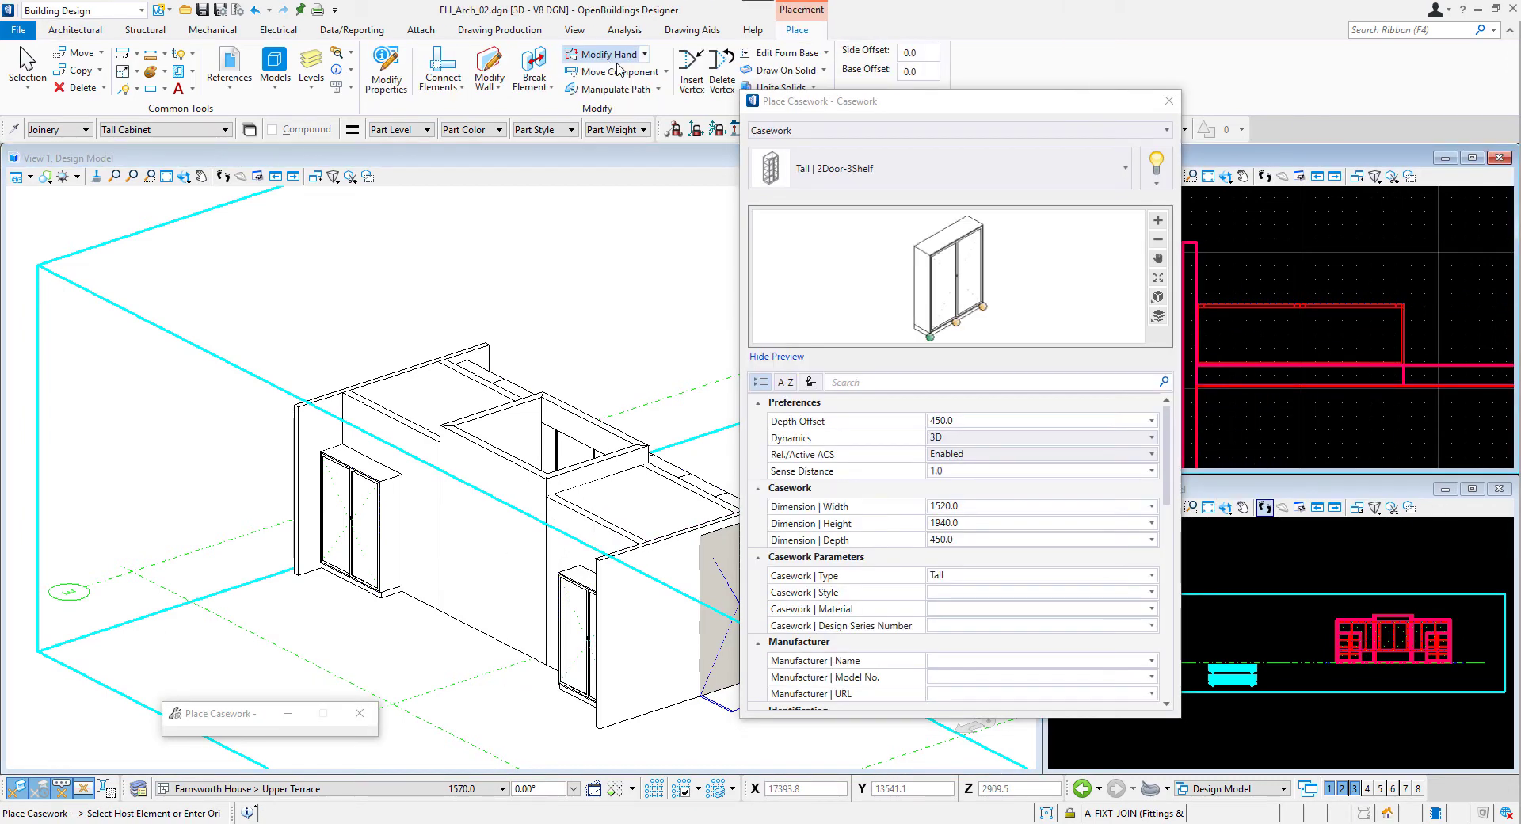
{"action": "left_click", "coordinate": [911, 168]}
{"action": "left_click", "coordinate": [868, 473]}
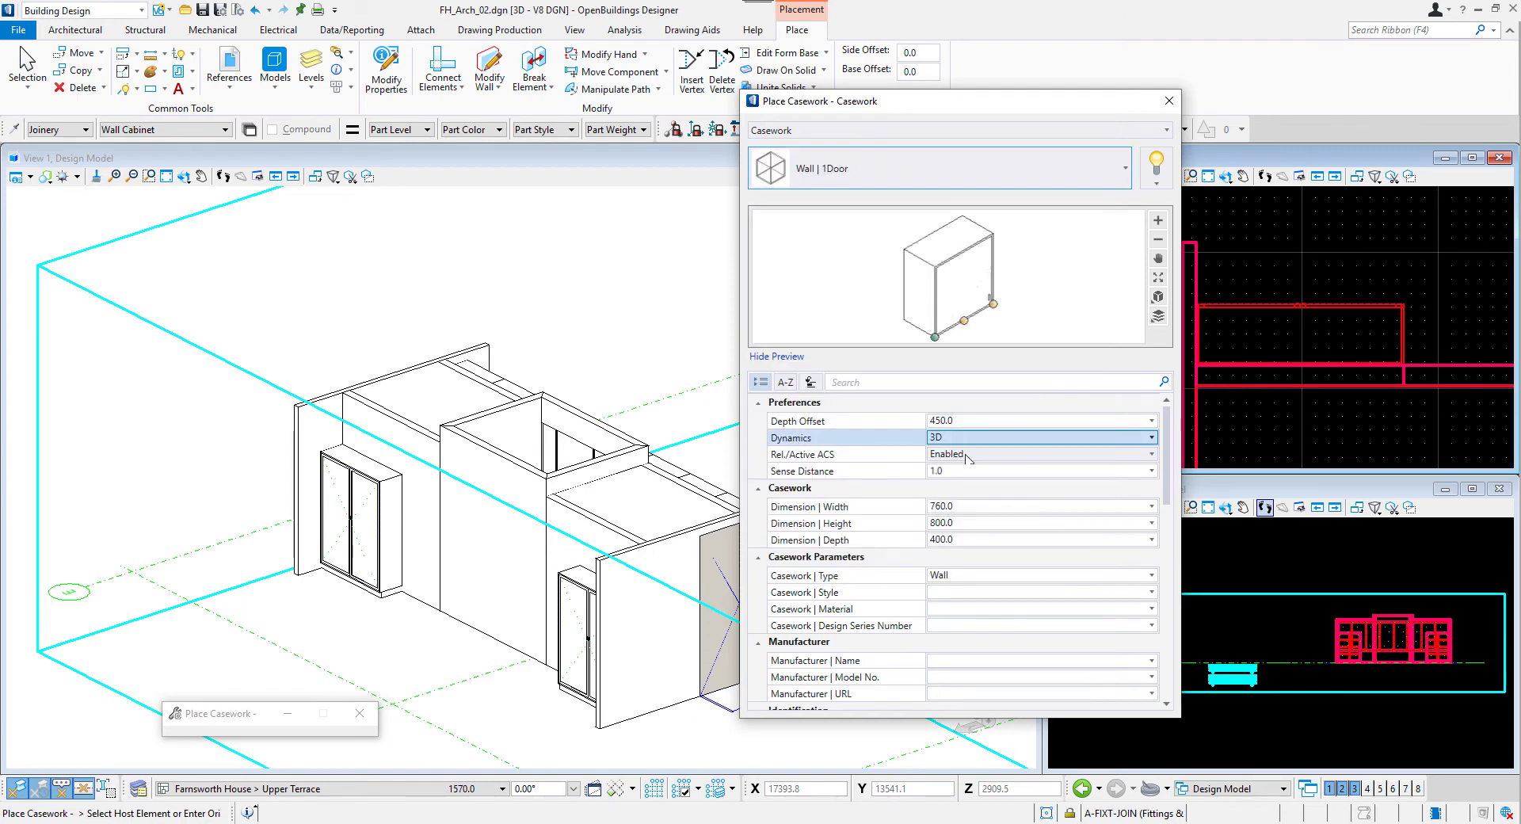
{"action": "left_click", "coordinate": [967, 506]}
{"action": "left_click", "coordinate": [965, 522]}
{"action": "left_click", "coordinate": [966, 537]}
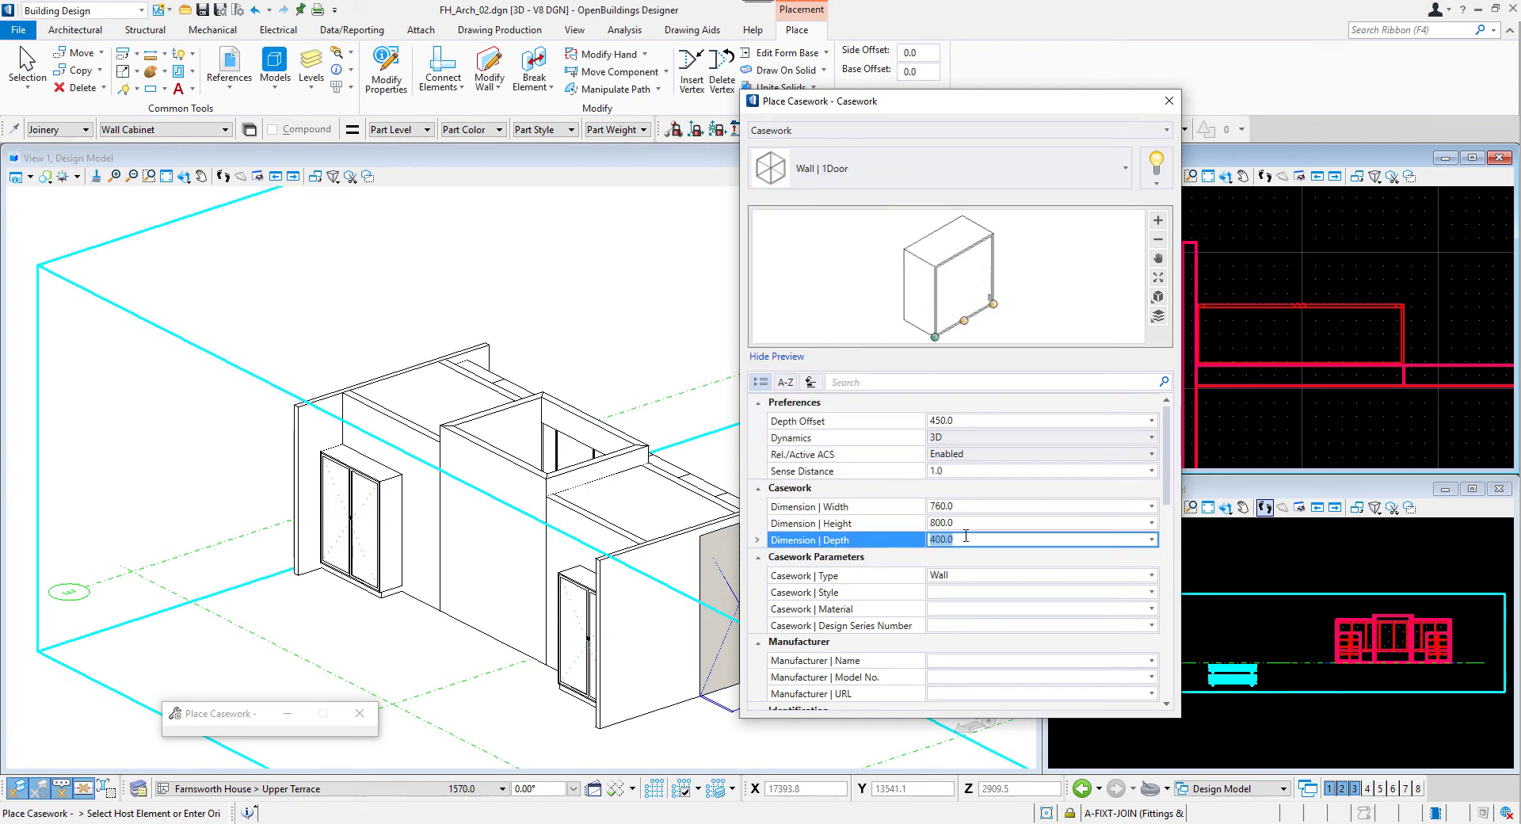
{"action": "left_click", "coordinate": [978, 491]}
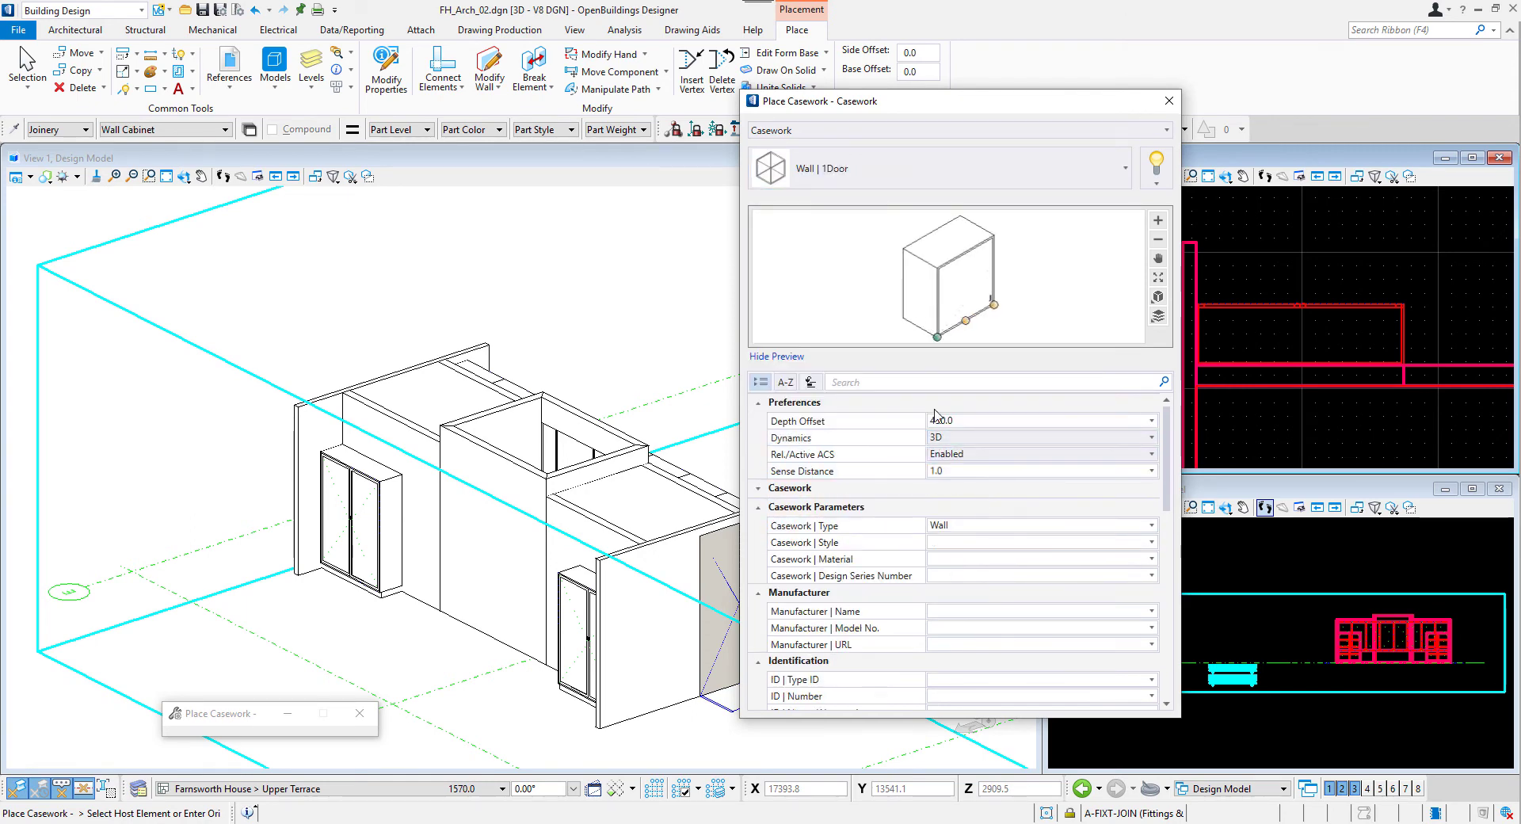
{"action": "left_click", "coordinate": [925, 72]}
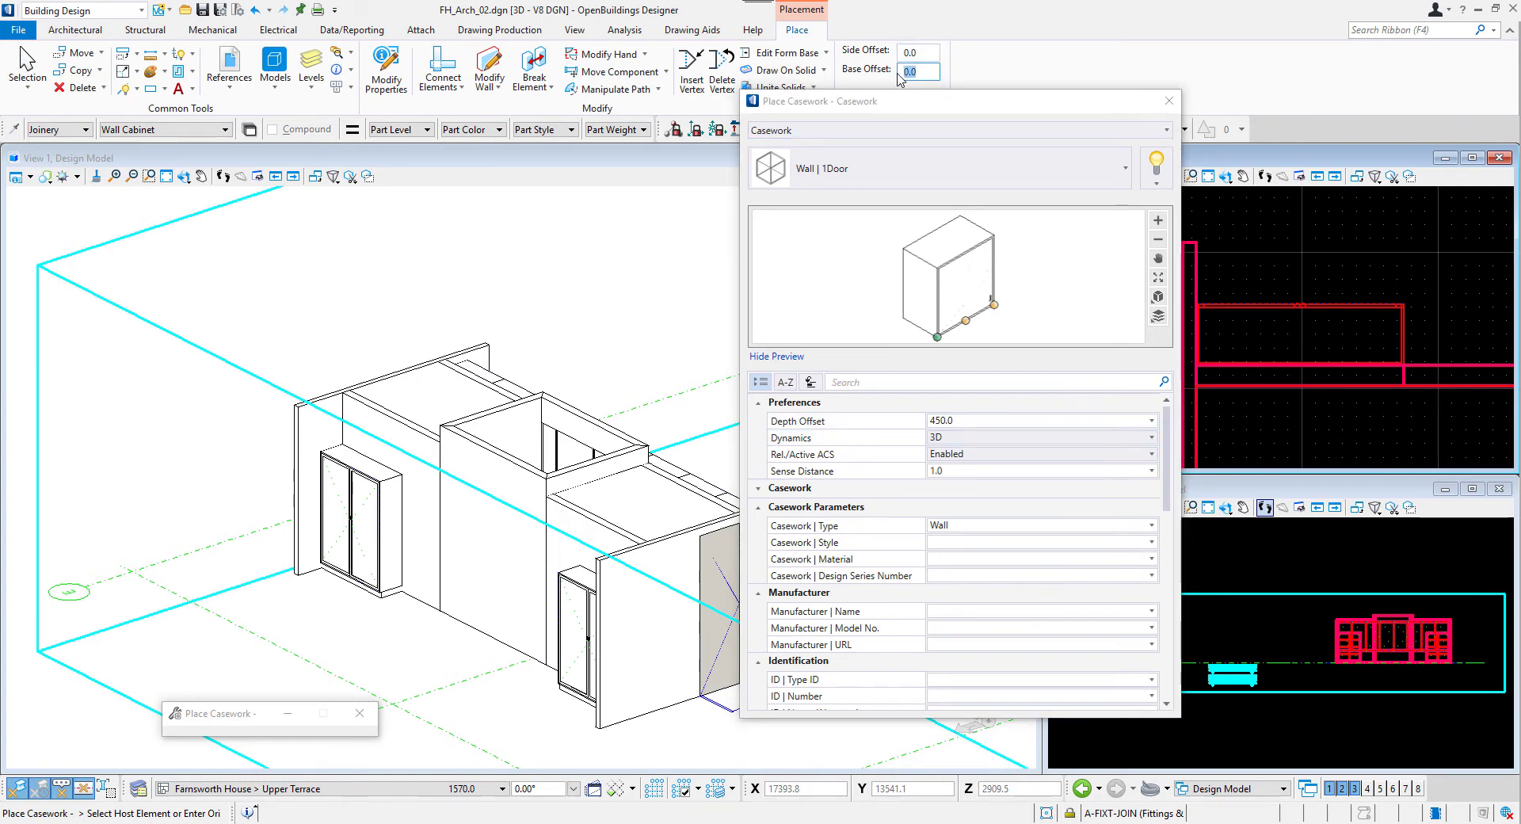
{"action": "key", "text": "Return"}
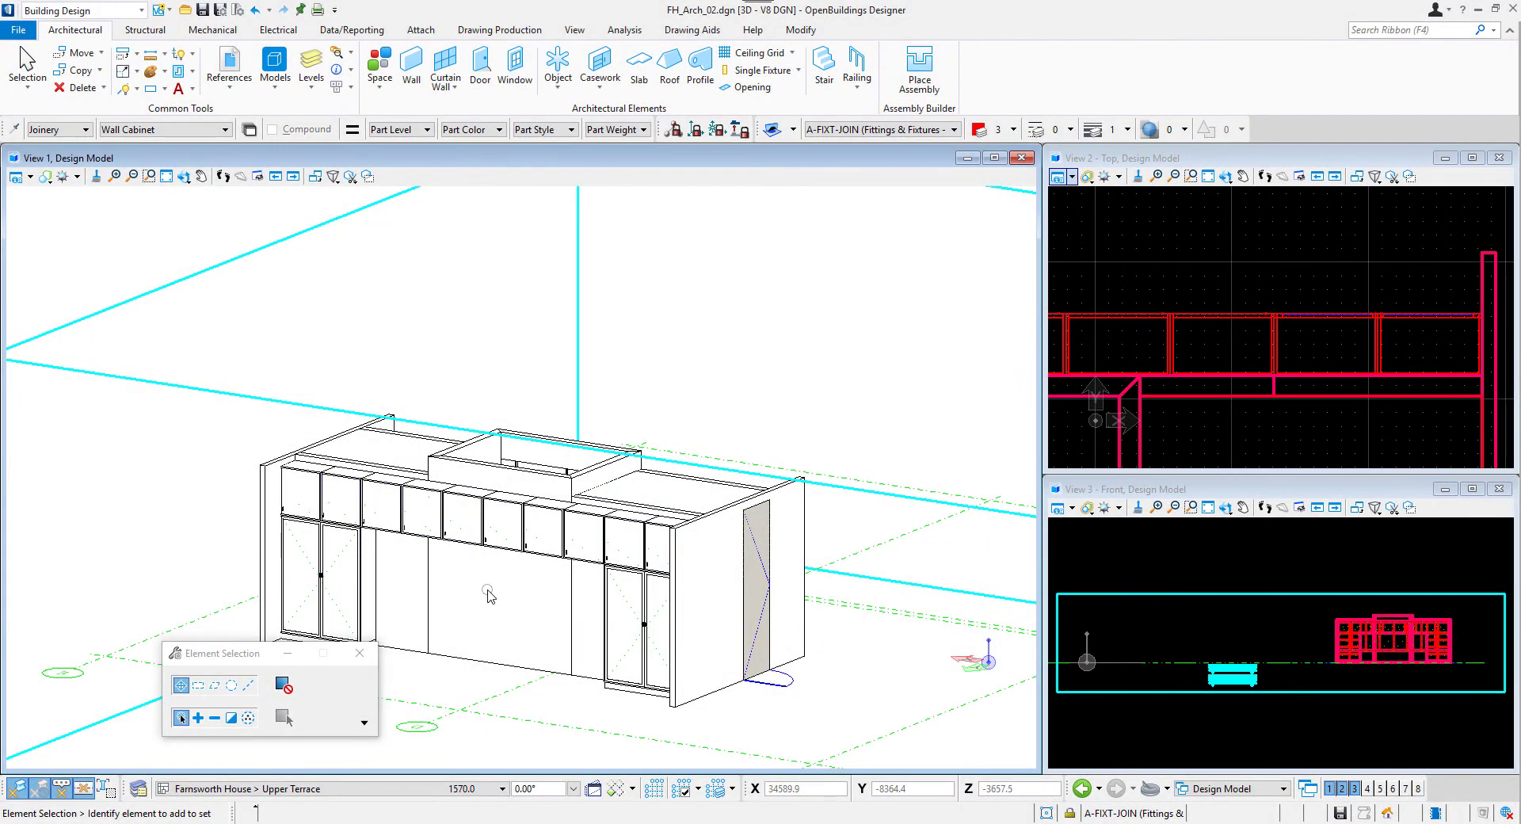
Step: Set up a Base | 1Door casework unit 760 mm wide, 750 mm high and 650 mm deep, with base offset 0 and depth offset 650
{"action": "left_click", "coordinate": [612, 78]}
{"action": "left_click", "coordinate": [840, 168]}
{"action": "scroll", "coordinate": [845, 442], "scroll_direction": "up", "scroll_amount": 5}
{"action": "left_click", "coordinate": [844, 485]}
{"action": "left_click", "coordinate": [965, 506]}
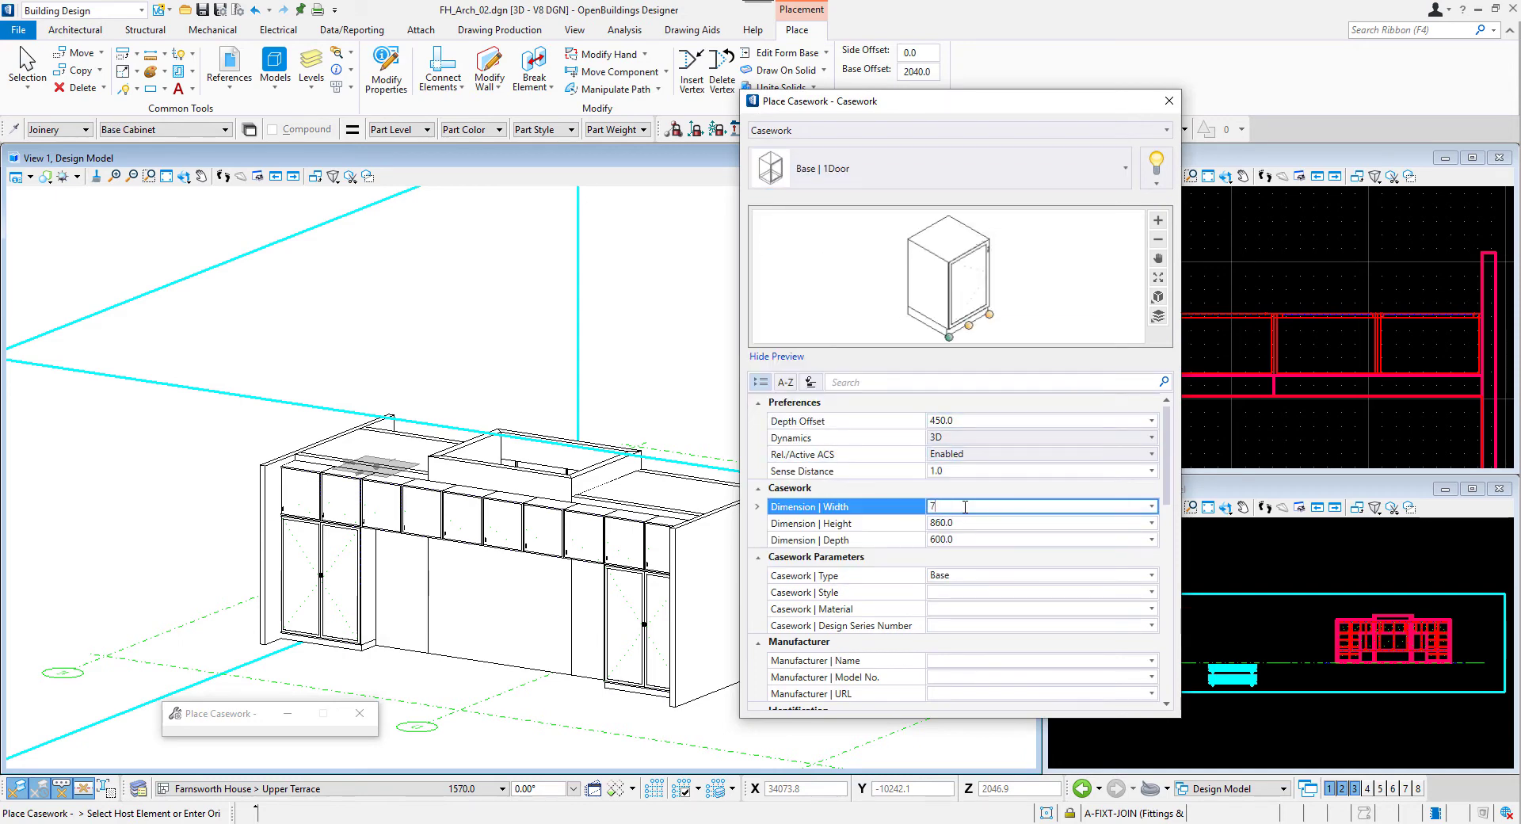
{"action": "type", "text": "760"}
{"action": "left_click", "coordinate": [982, 524]}
{"action": "type", "text": "750"}
{"action": "left_click", "coordinate": [982, 540]}
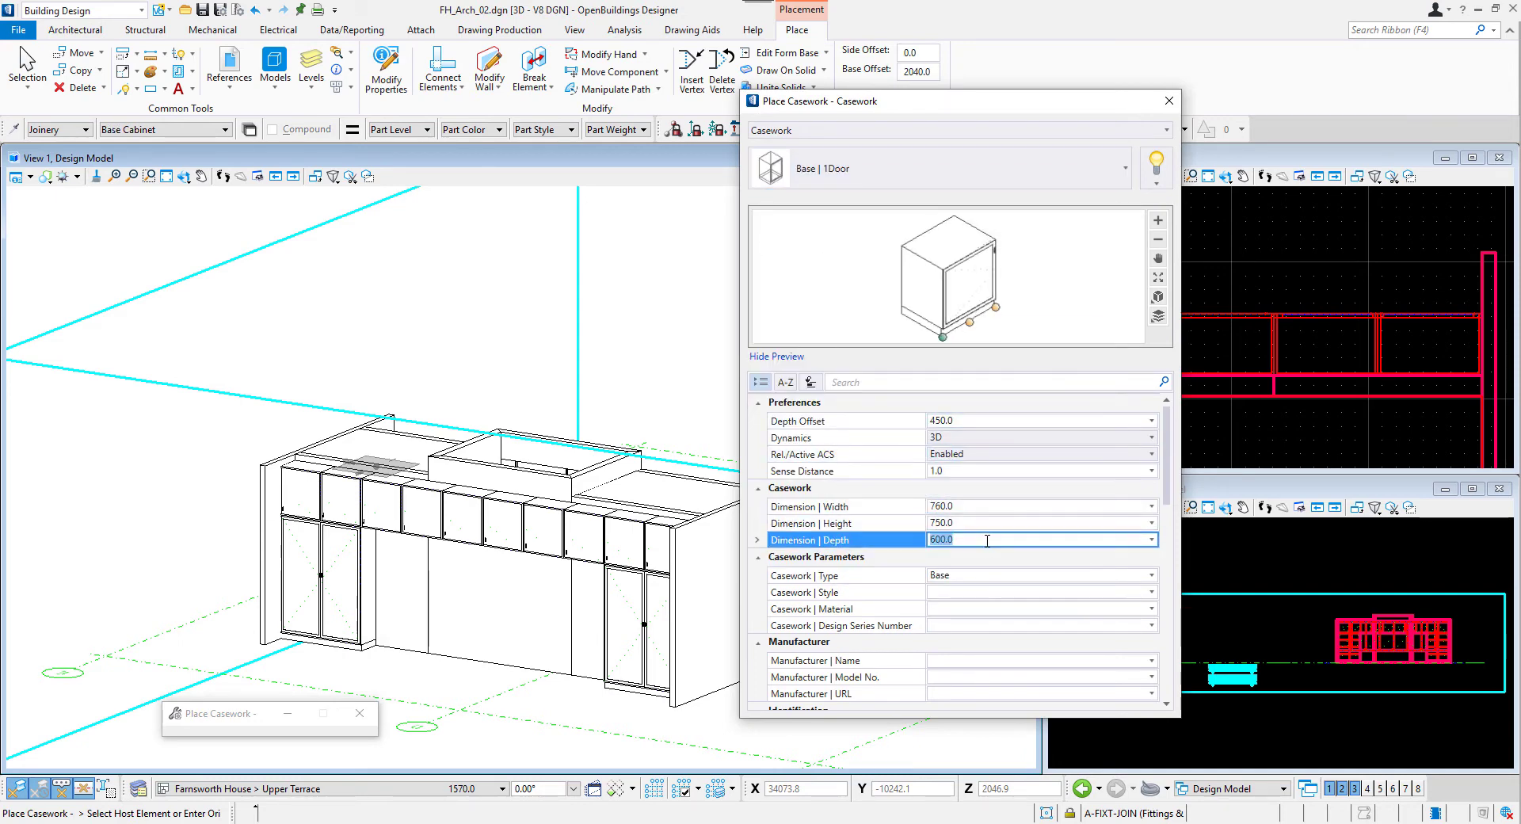
{"action": "left_click", "coordinate": [926, 73]}
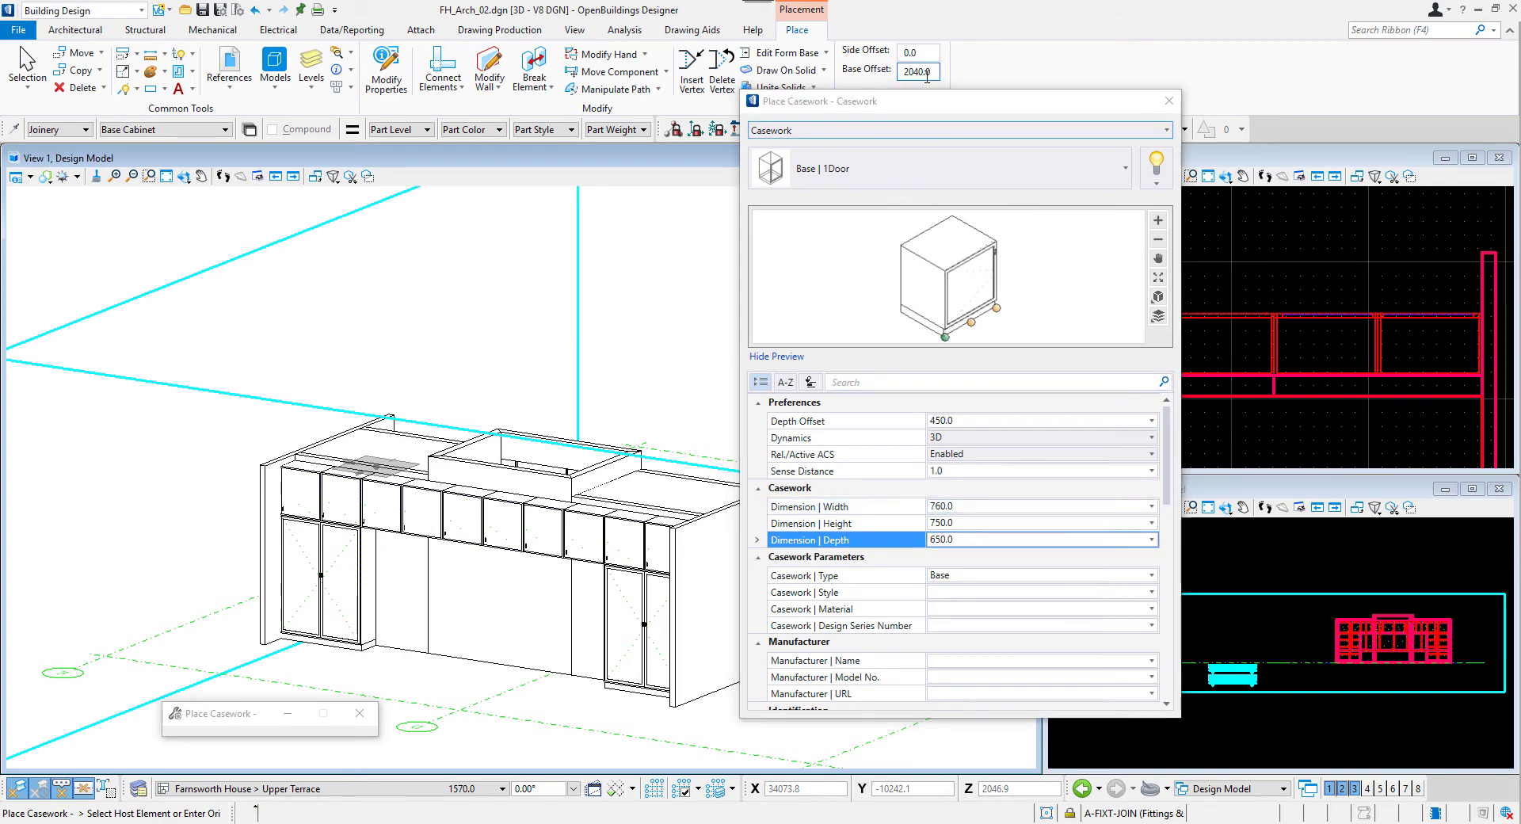
{"action": "left_click", "coordinate": [967, 420]}
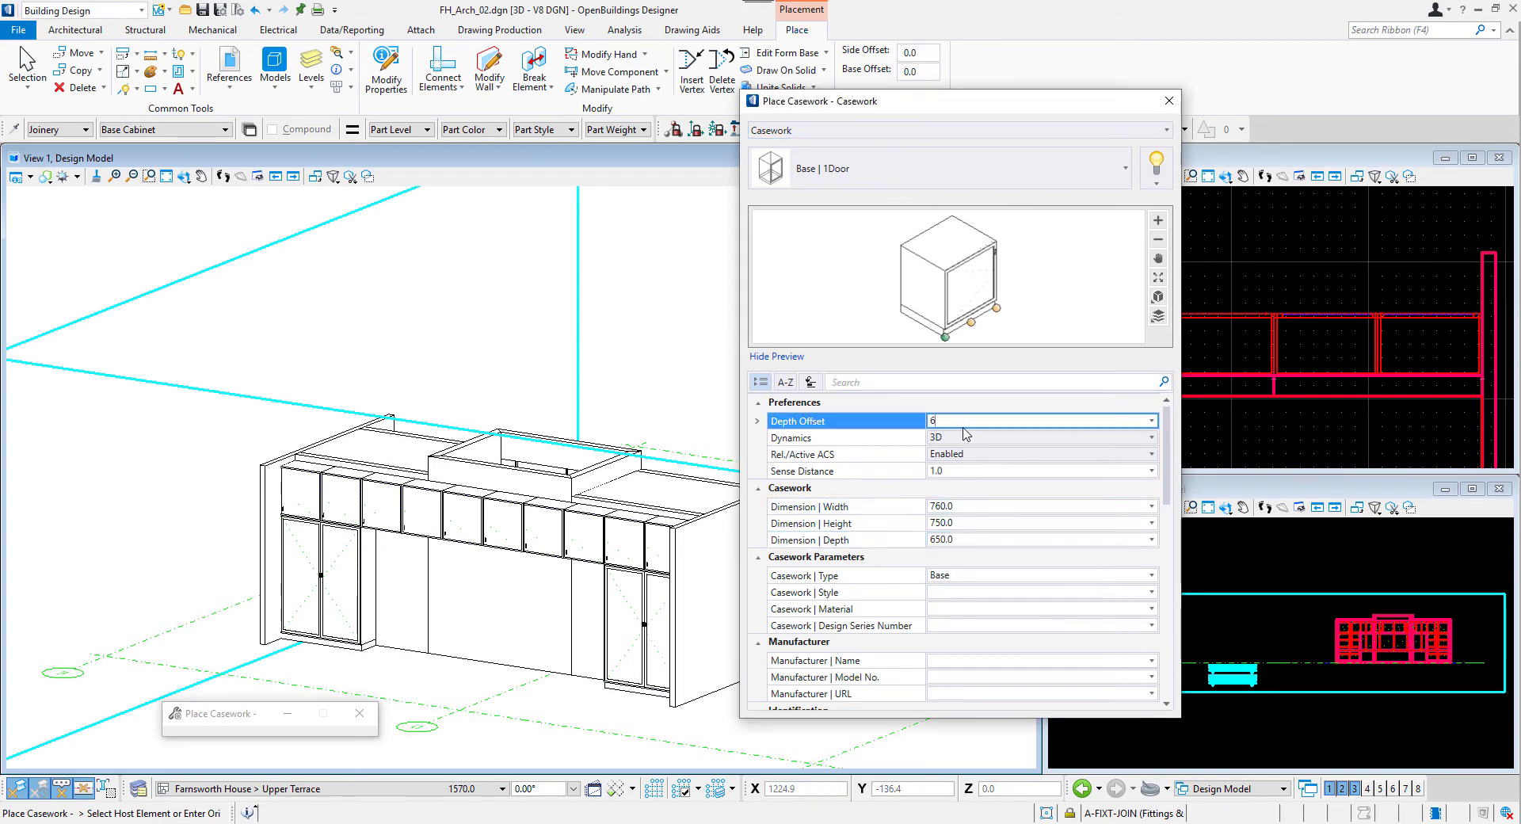
{"action": "key", "text": "Return"}
Step: Place the base cabinet on the northern core wall, directly beside the eastern tall cabinet
{"action": "left_click", "coordinate": [1249, 372]}
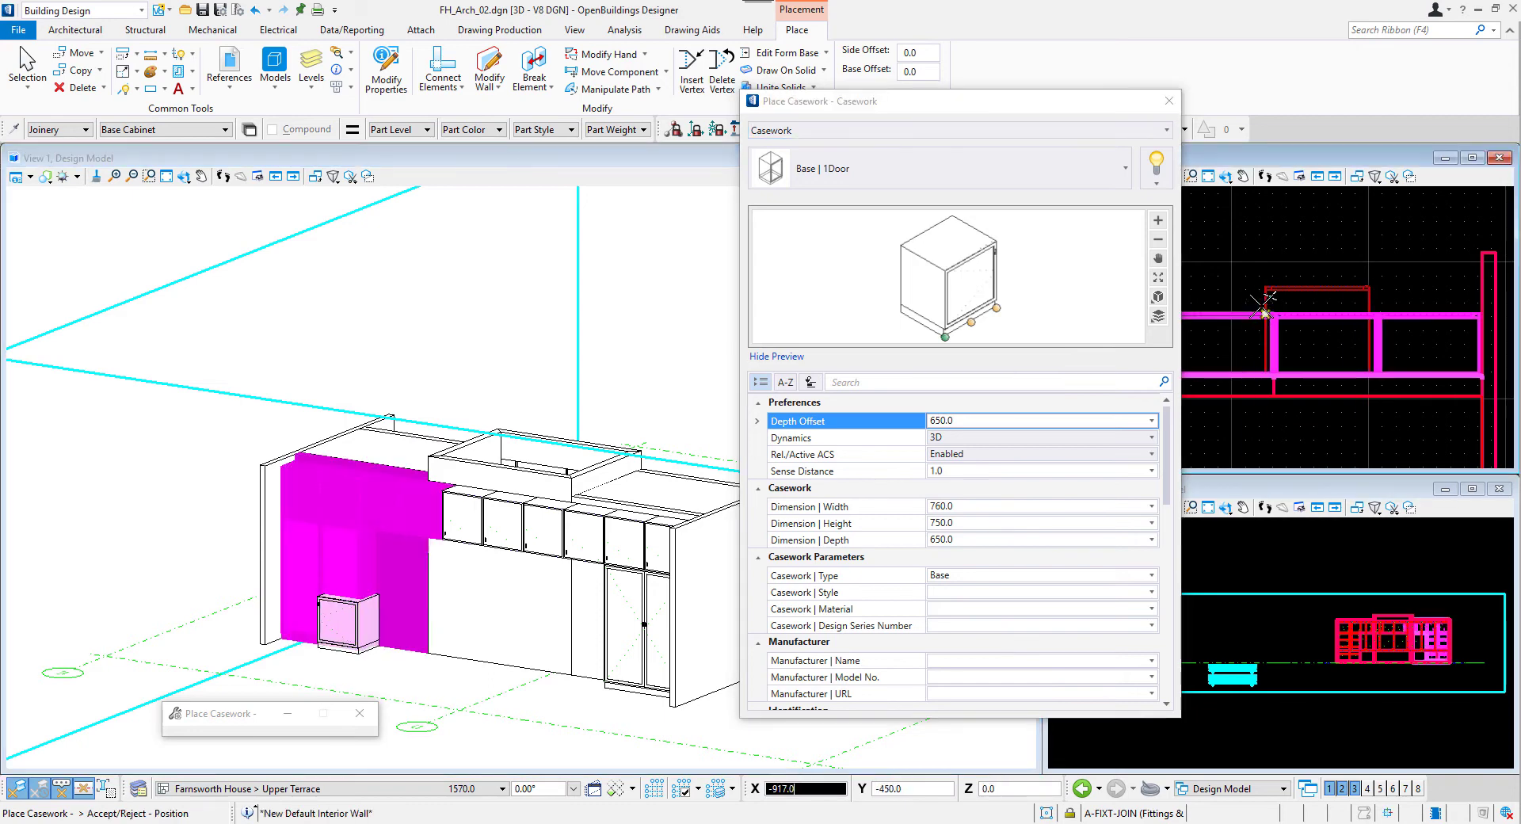
{"action": "left_click", "coordinate": [1285, 293]}
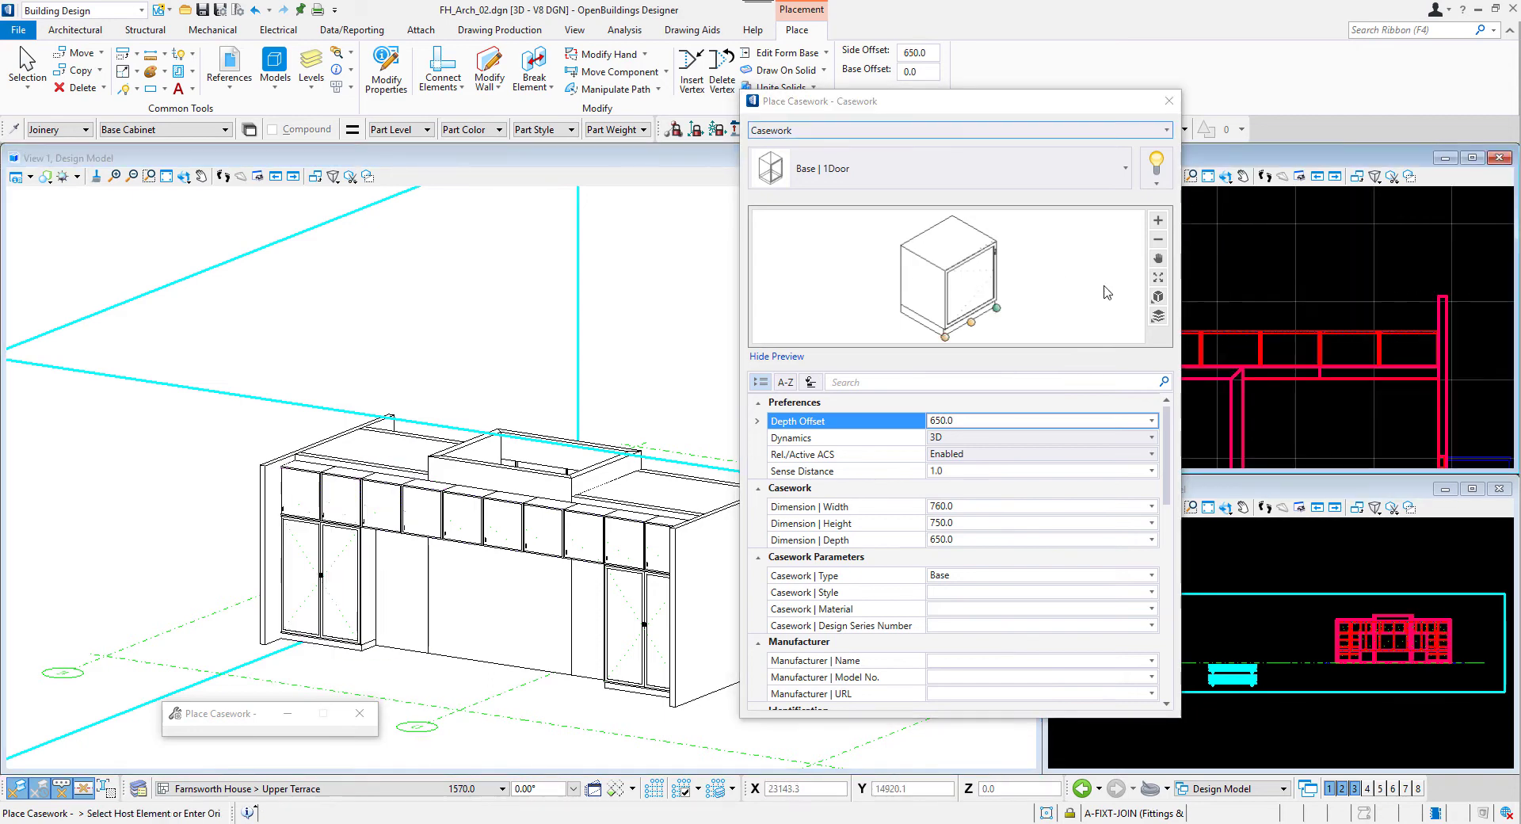
{"action": "left_click", "coordinate": [408, 631]}
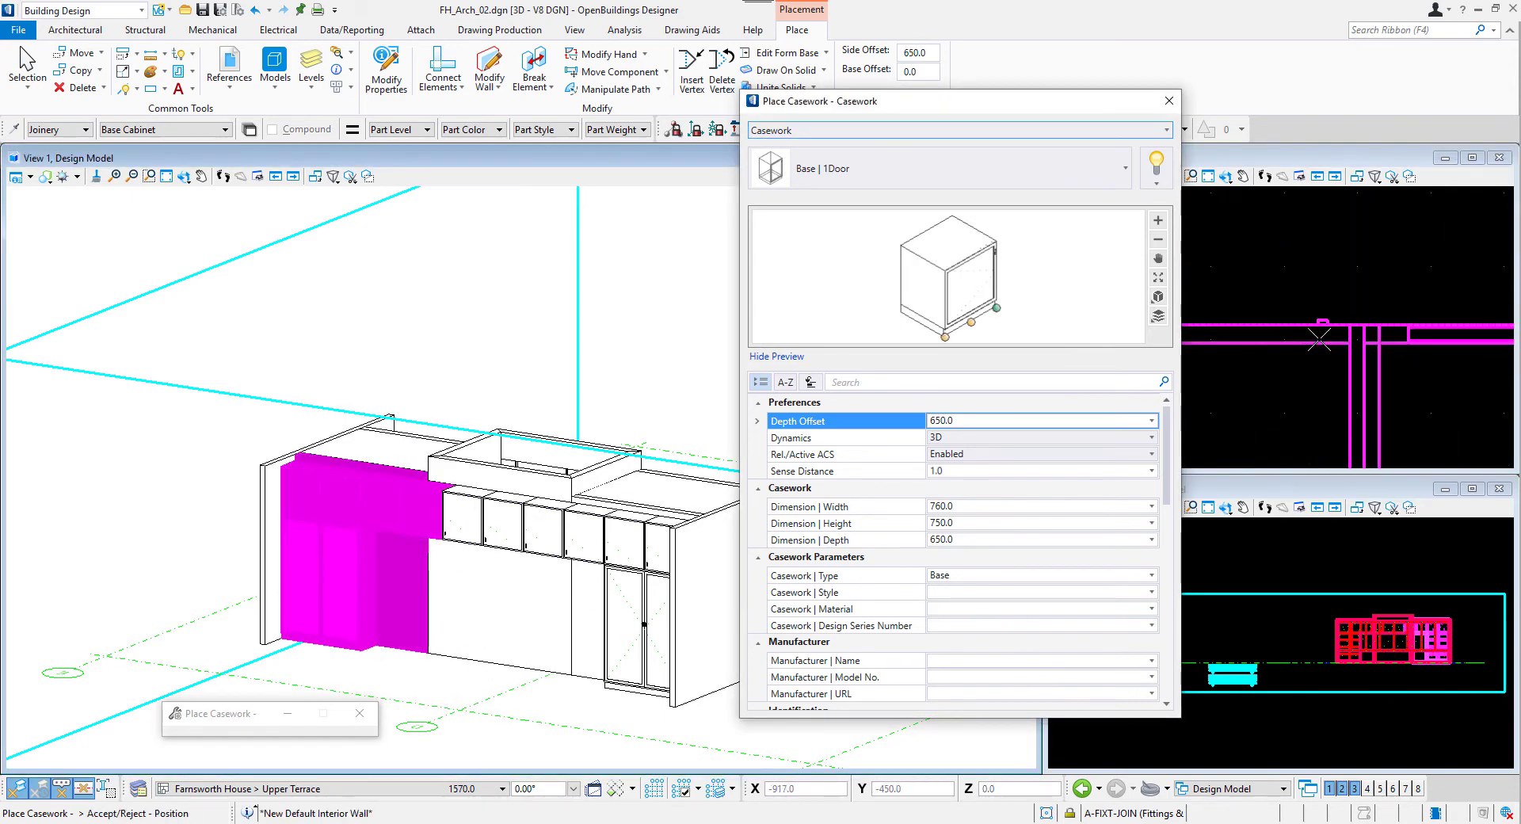
{"action": "left_click", "coordinate": [1399, 310]}
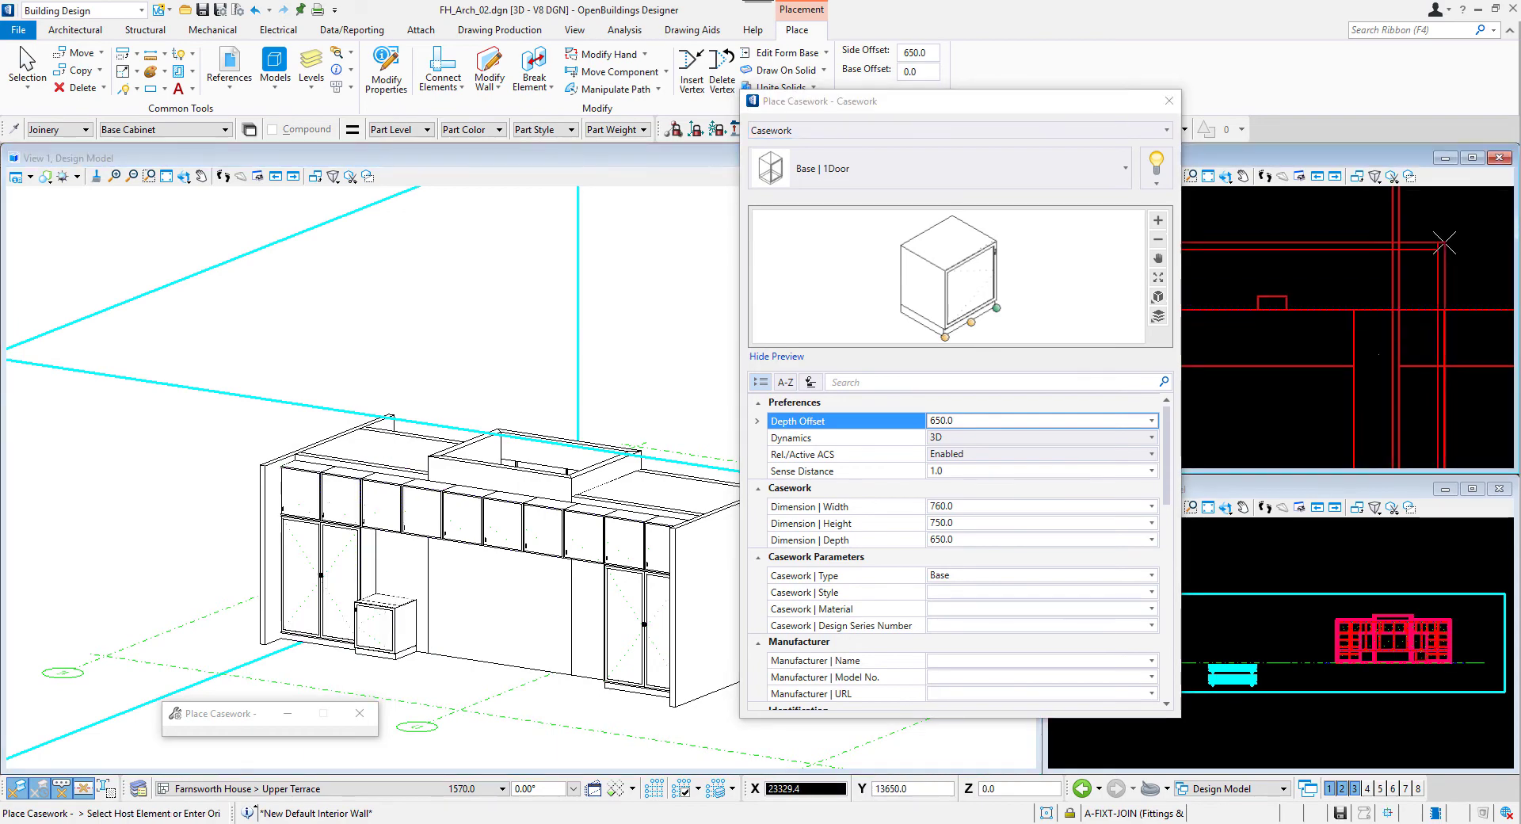
{"action": "key", "text": "Escape"}
Step: Copy the base cabinet side by side along the northern core wall until the row reaches the western tall cabinet
{"action": "scroll", "coordinate": [336, 625], "scroll_direction": "up", "scroll_amount": 3}
{"action": "left_click", "coordinate": [425, 575]}
{"action": "right_click", "coordinate": [424, 572]}
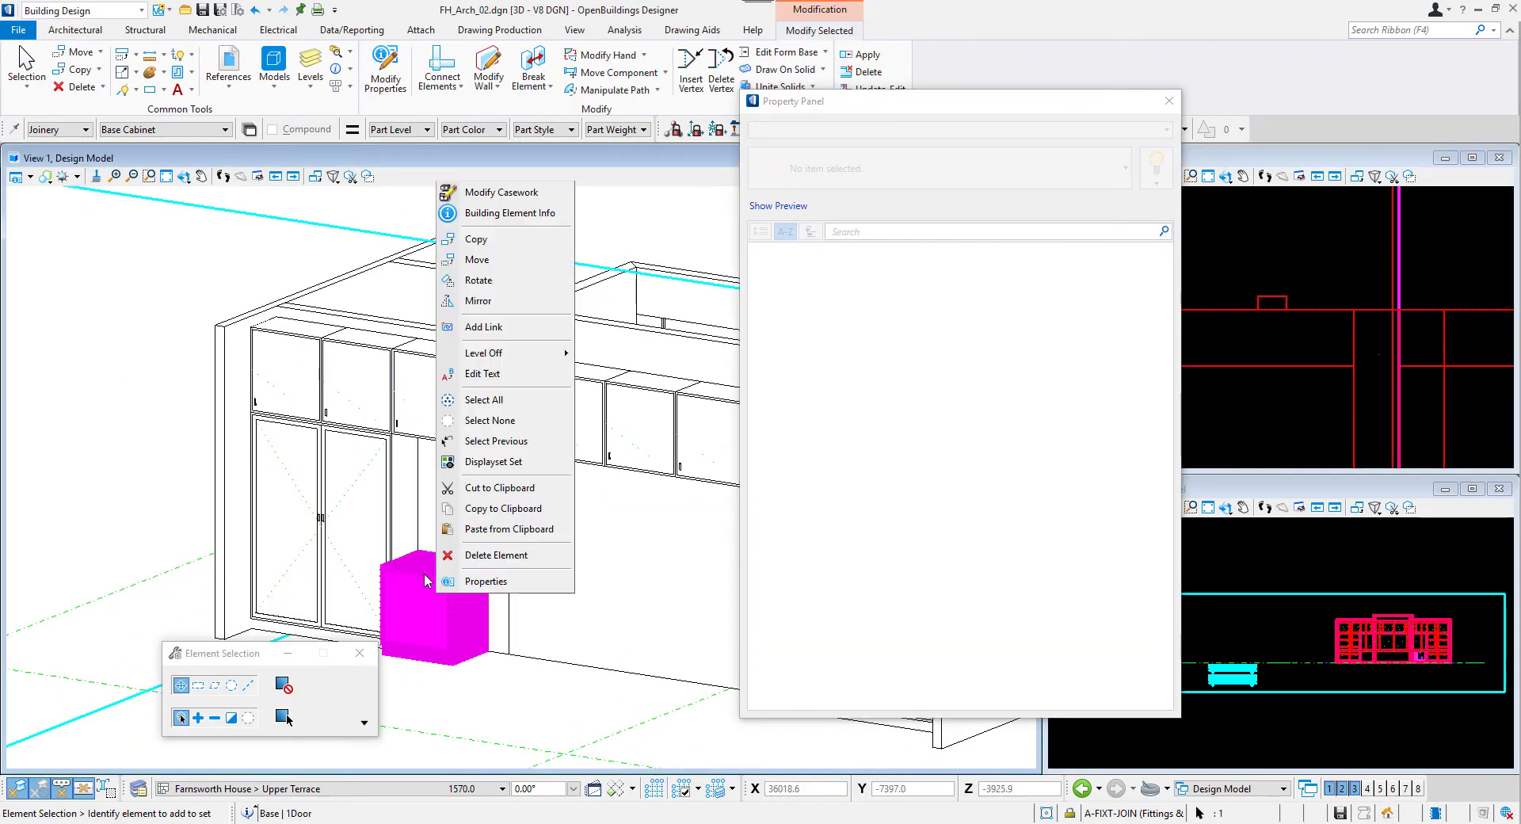
{"action": "left_click", "coordinate": [476, 240]}
{"action": "scroll", "coordinate": [386, 568], "scroll_direction": "up", "scroll_amount": 5}
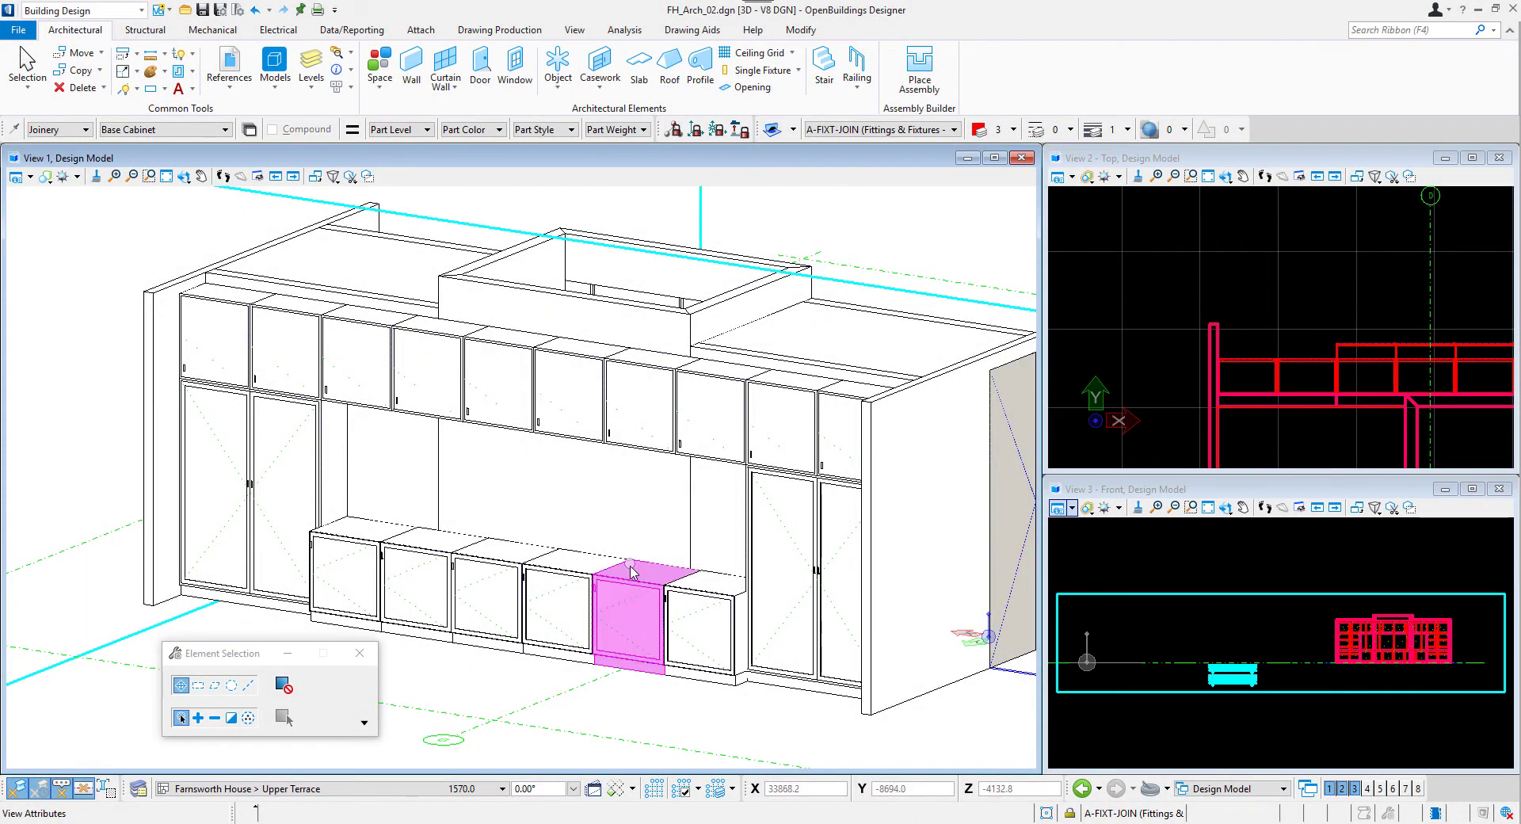
Step: Change the base cabinet second from the western end of the northern row to the Base | 4Draw type, keeping its dimensions
{"action": "left_click", "coordinate": [632, 578]}
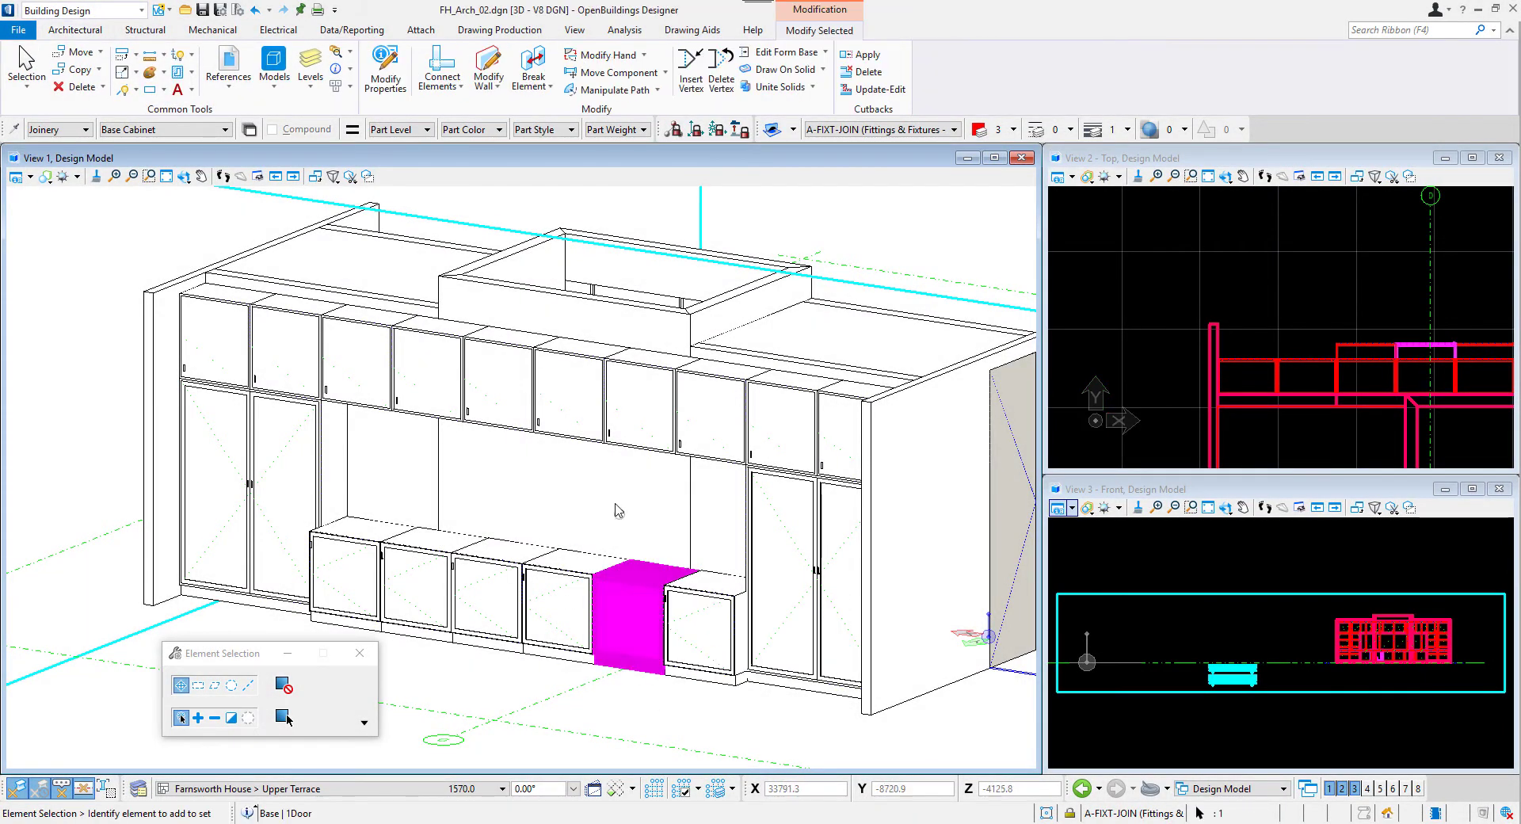
{"action": "left_click", "coordinate": [385, 67]}
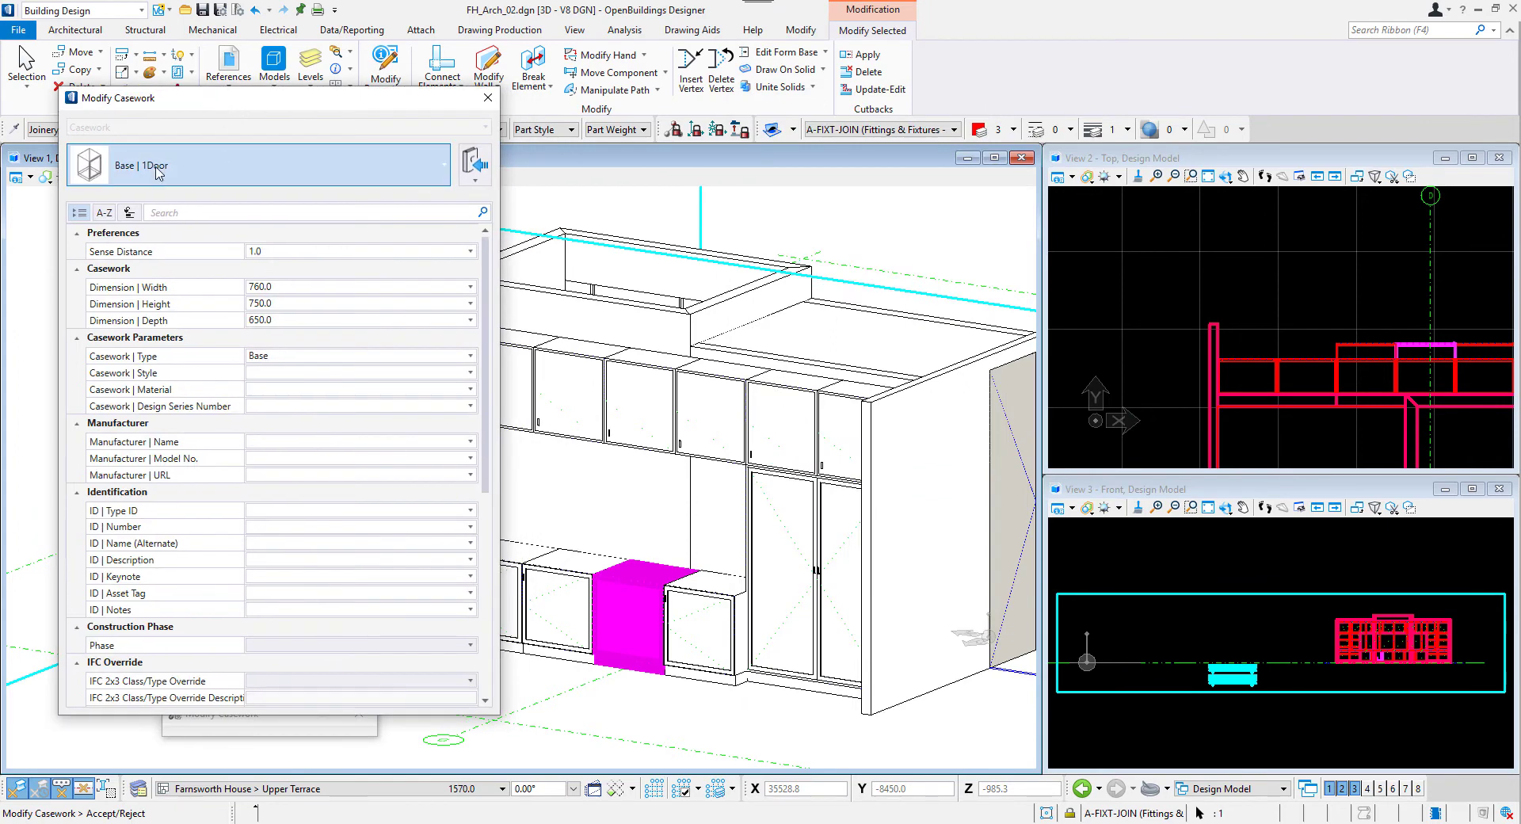
{"action": "left_click", "coordinate": [159, 166]}
{"action": "scroll", "coordinate": [238, 380], "scroll_direction": "down", "scroll_amount": 3}
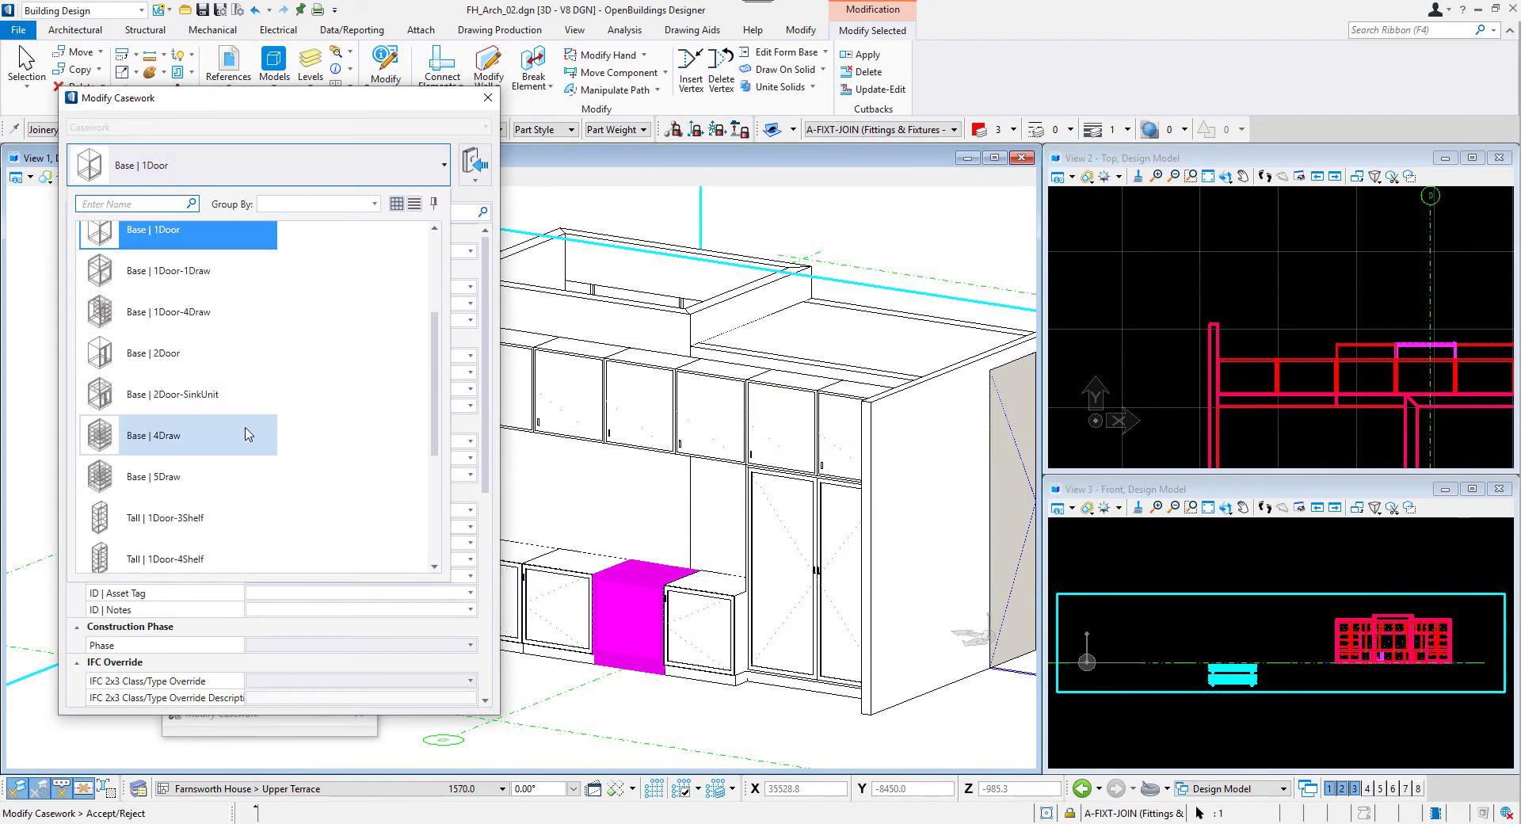
{"action": "left_click", "coordinate": [198, 446]}
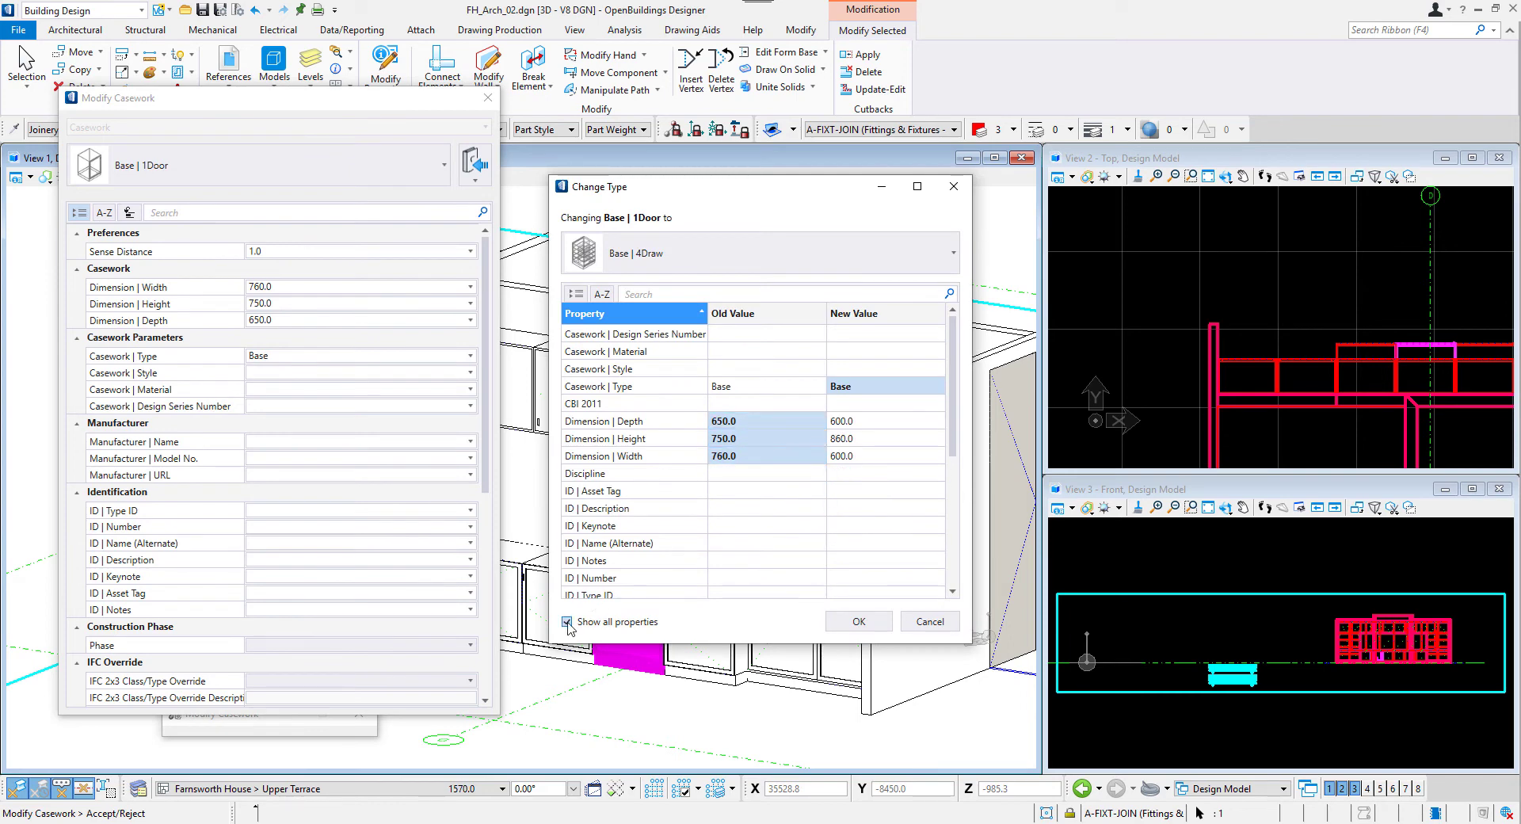
{"action": "left_click", "coordinate": [567, 622]}
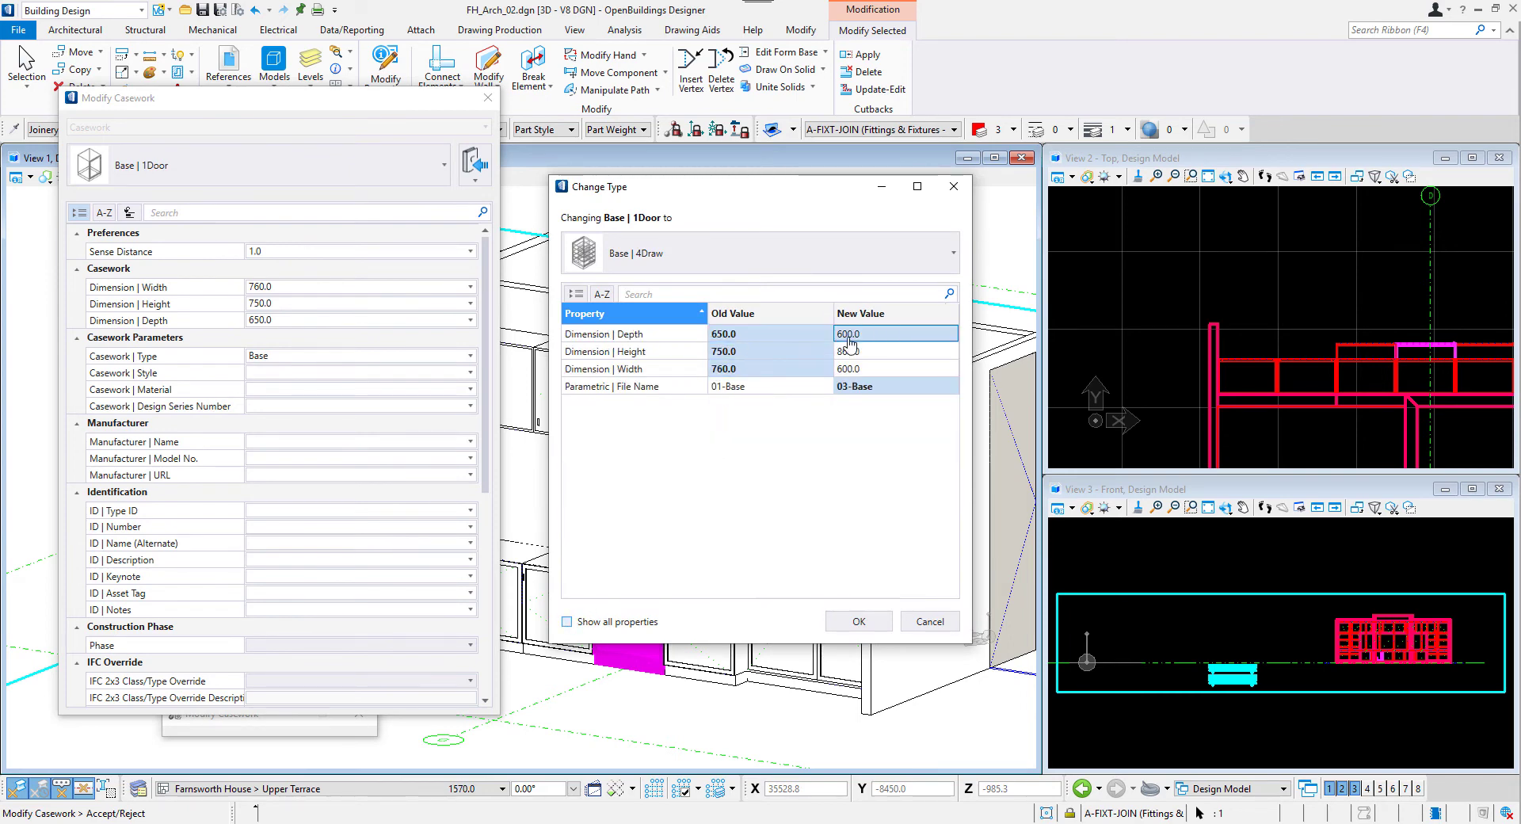
{"action": "left_click", "coordinate": [879, 631]}
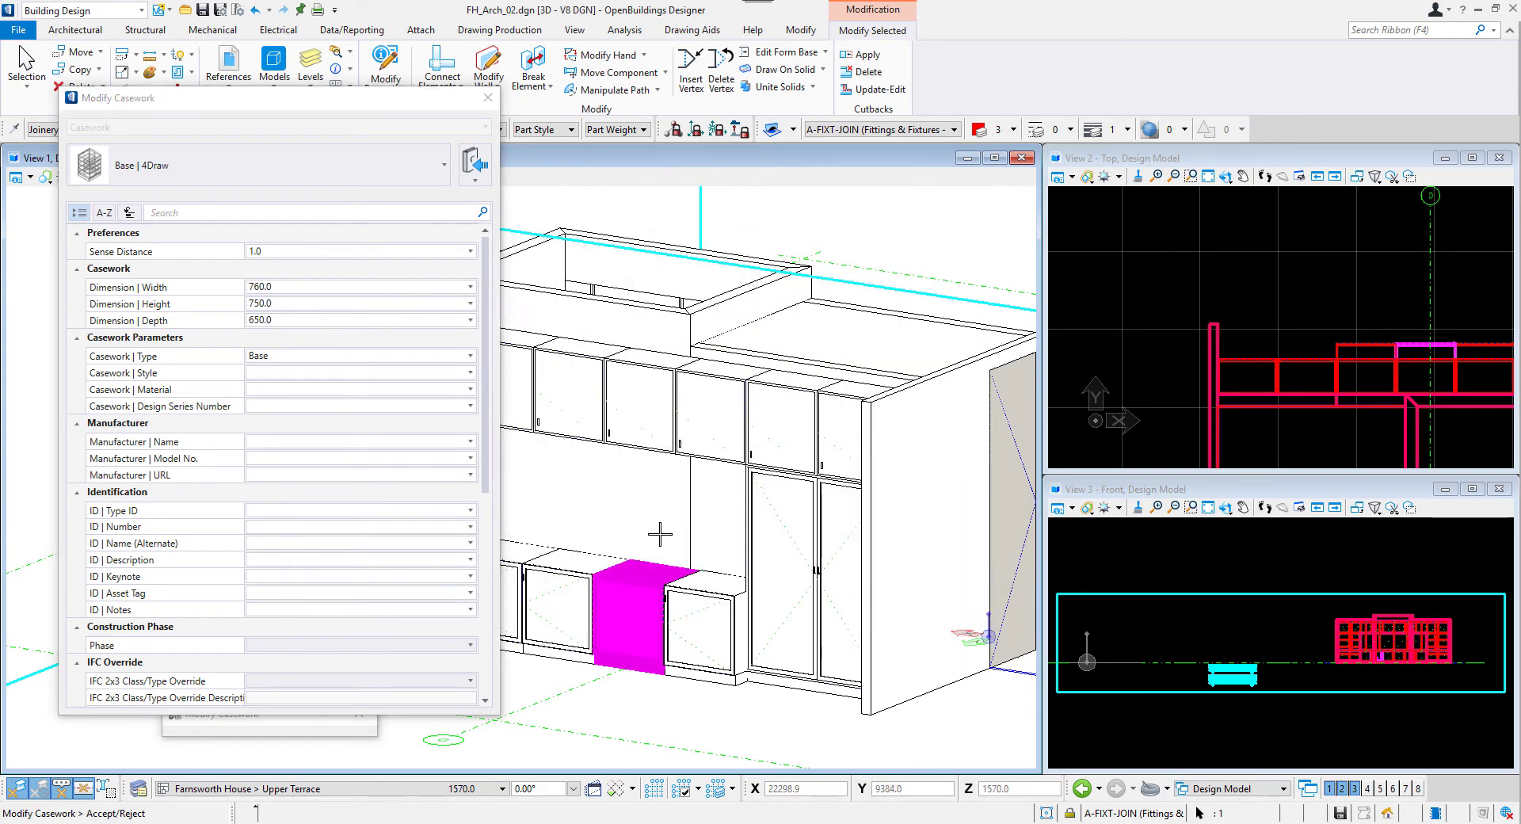
Step: Change the base cabinet second from the eastern end of the northern row to the Base | 2Door type
{"action": "scroll", "coordinate": [621, 590], "scroll_direction": "up", "scroll_amount": 3}
{"action": "scroll", "coordinate": [838, 586], "scroll_direction": "down", "scroll_amount": 5}
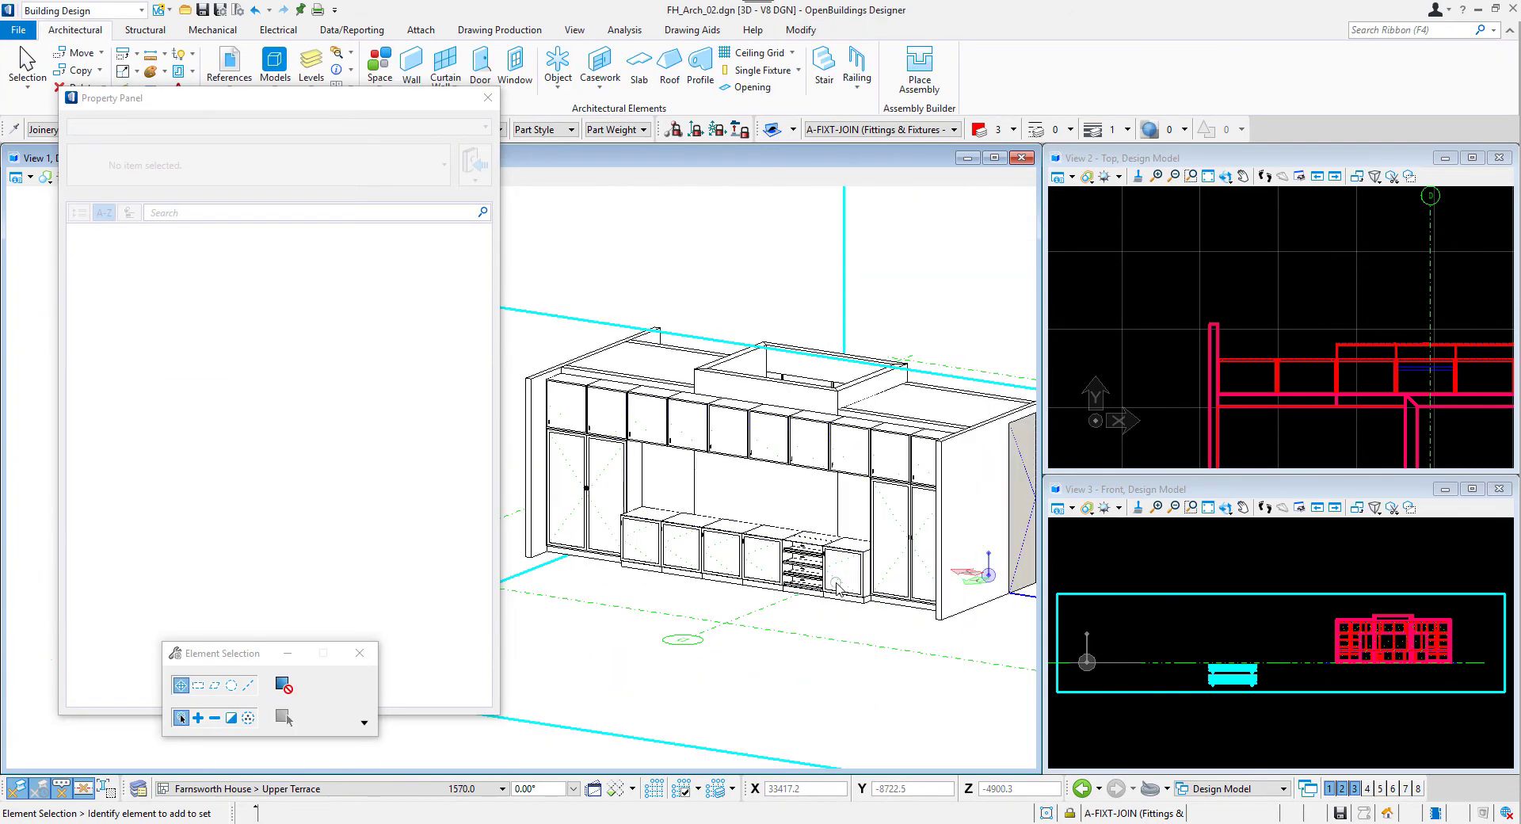
{"action": "left_click", "coordinate": [691, 535]}
{"action": "left_click", "coordinate": [386, 64]}
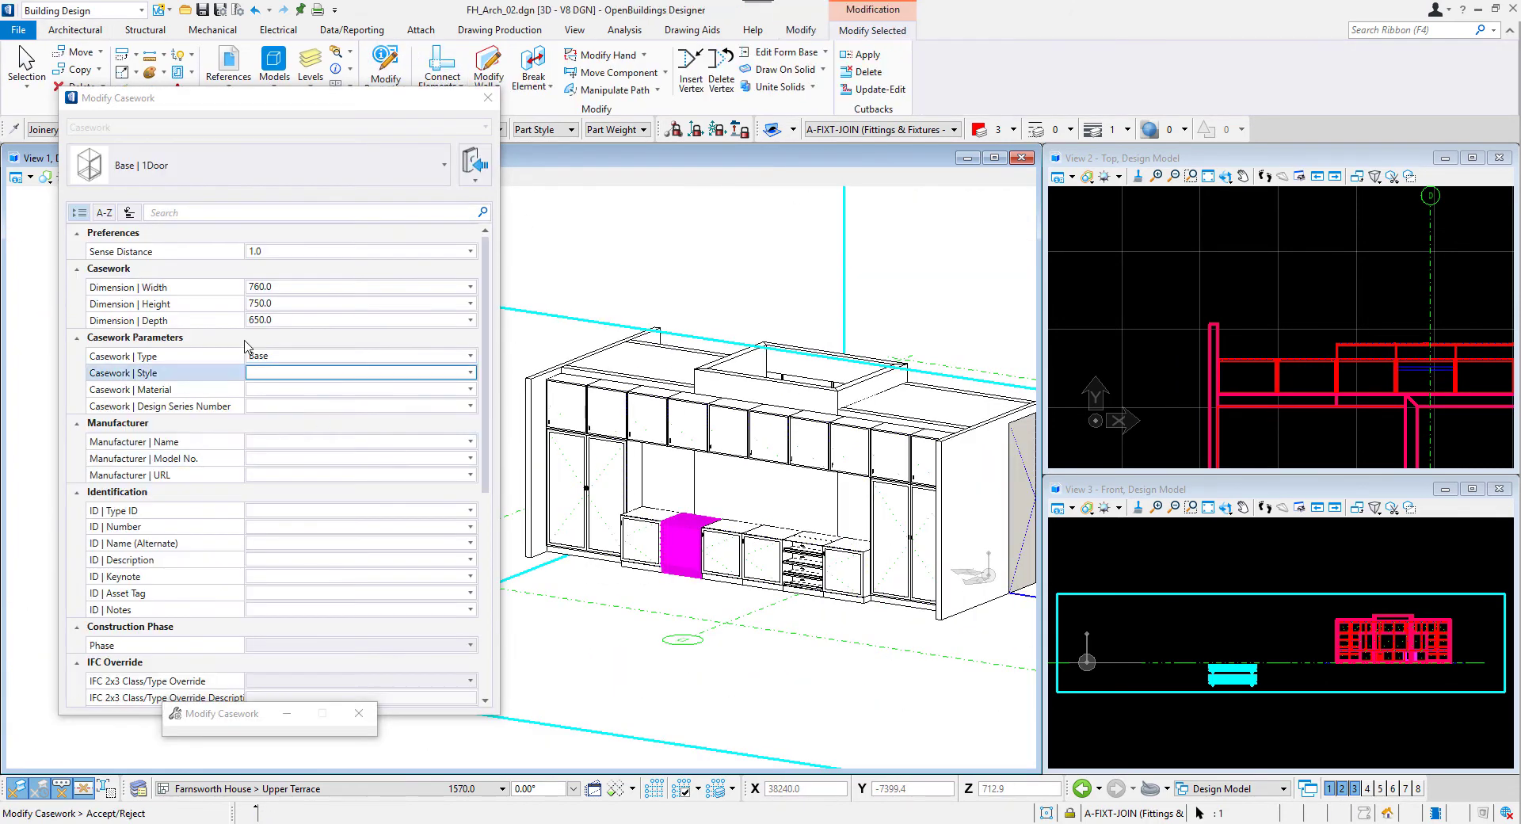
{"action": "left_click", "coordinate": [220, 176]}
{"action": "scroll", "coordinate": [218, 471], "scroll_direction": "down", "scroll_amount": 2}
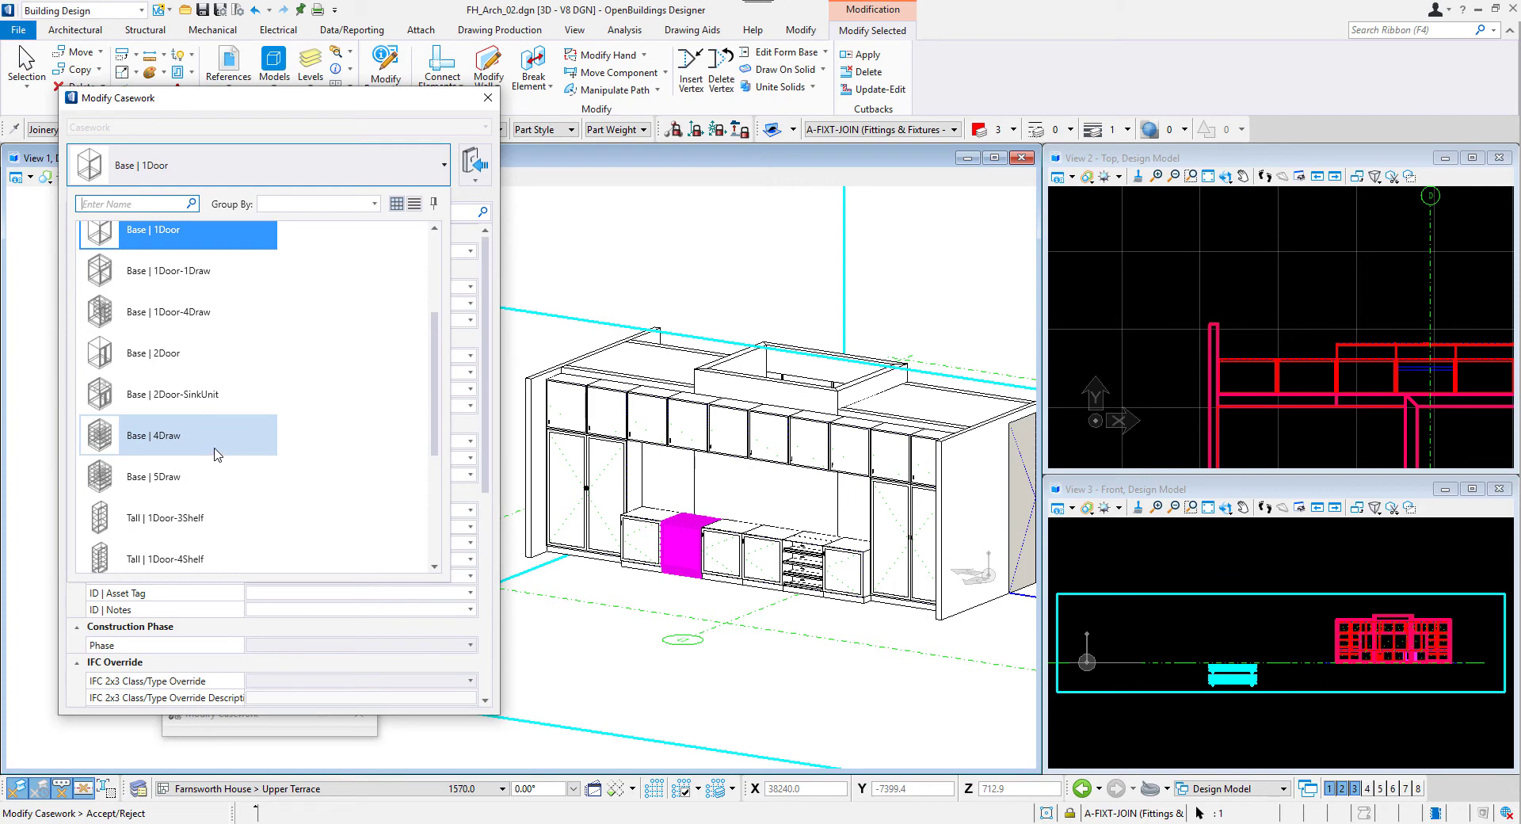
{"action": "left_click", "coordinate": [174, 352]}
{"action": "left_click", "coordinate": [859, 621]}
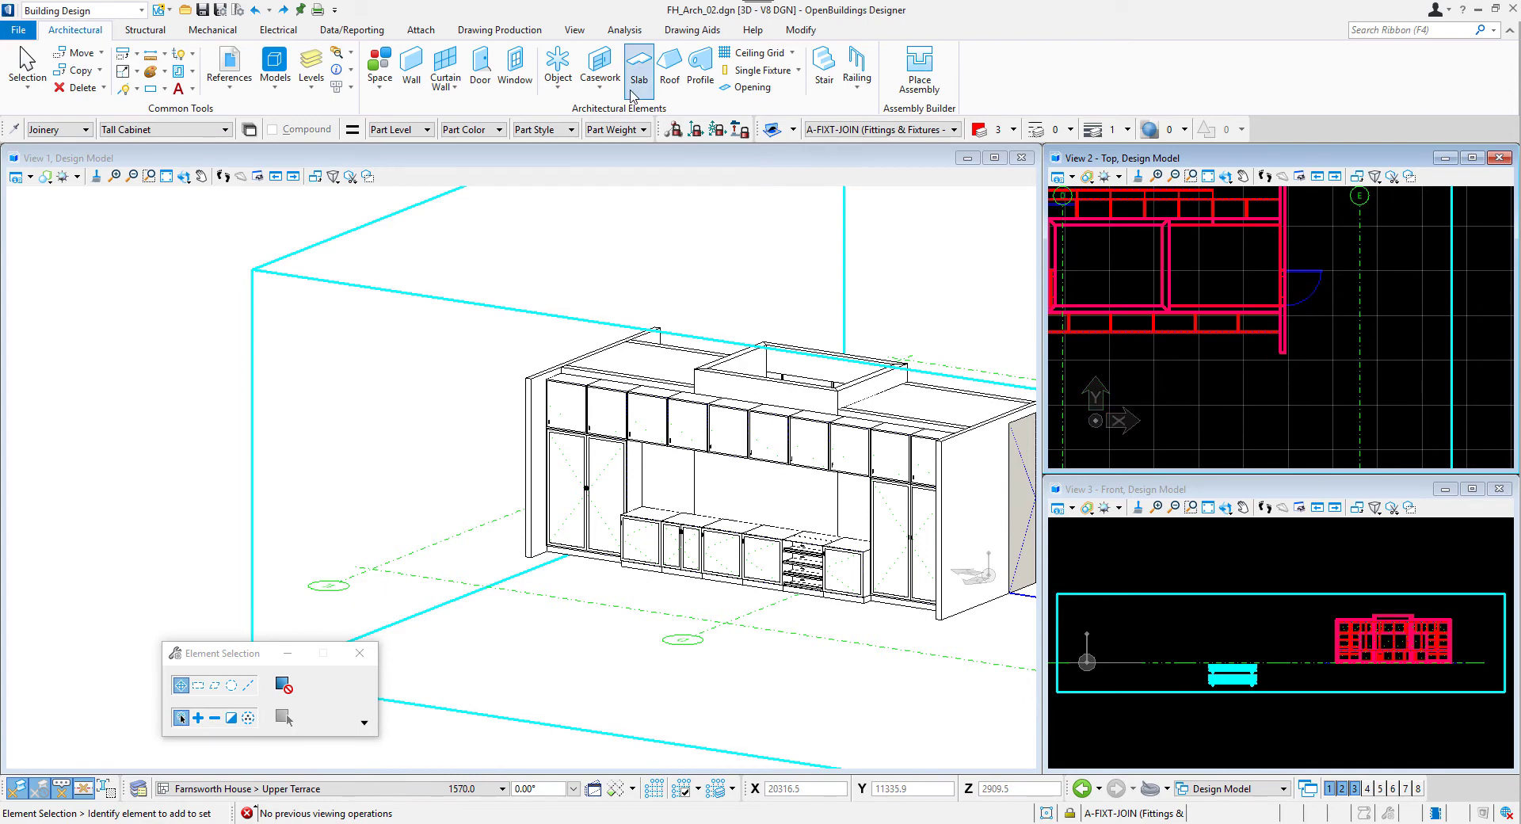
Step: Place a row of three Tall | 2Door-3Shelf cabinets, 1200 mm wide, 1940 mm high and 750 mm deep, along grid line E
{"action": "left_click", "coordinate": [607, 69]}
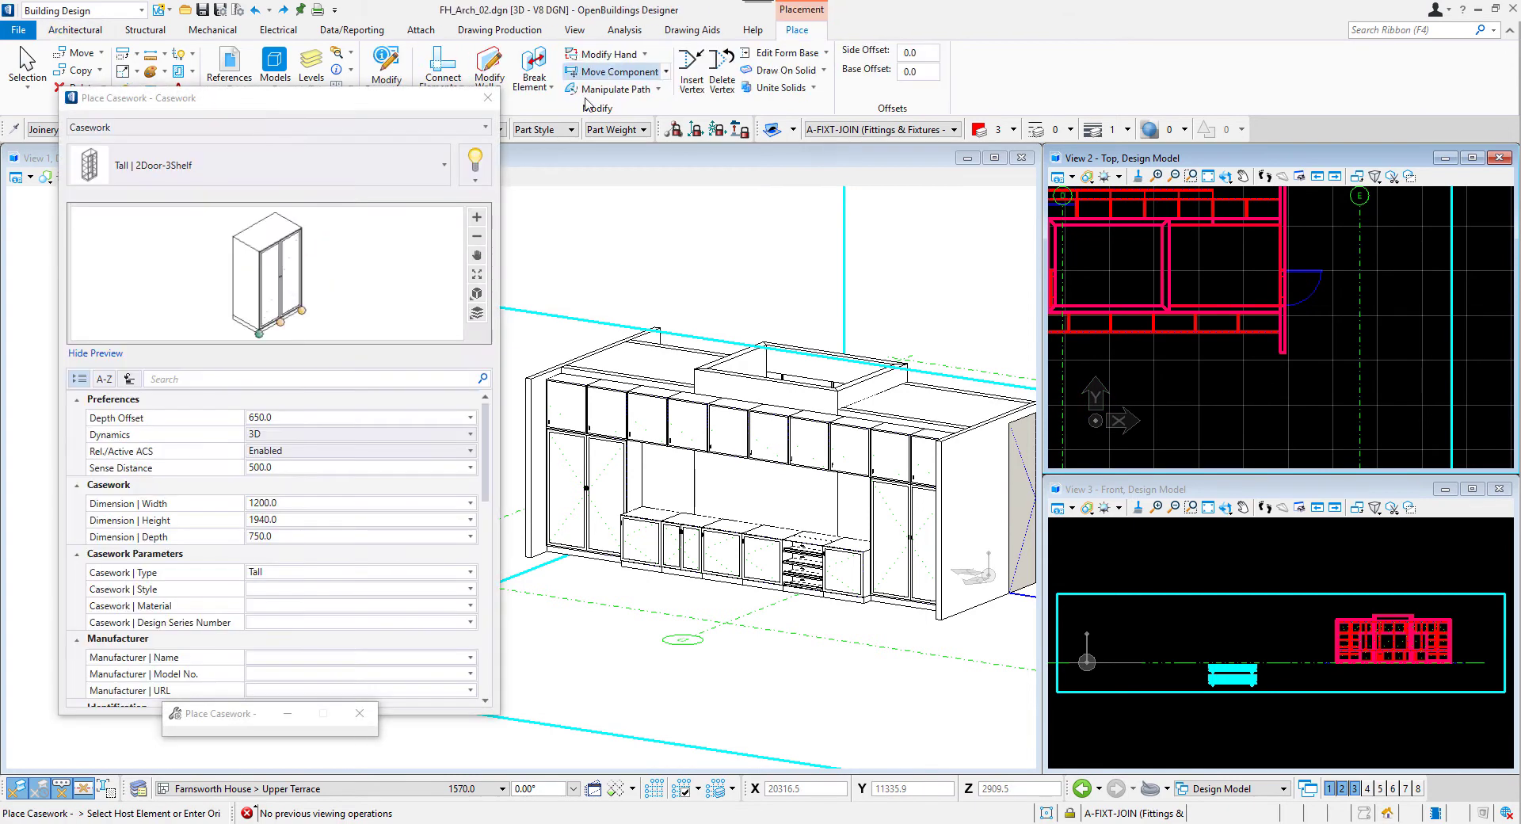
{"action": "left_click", "coordinate": [245, 167]}
{"action": "left_click", "coordinate": [161, 427]}
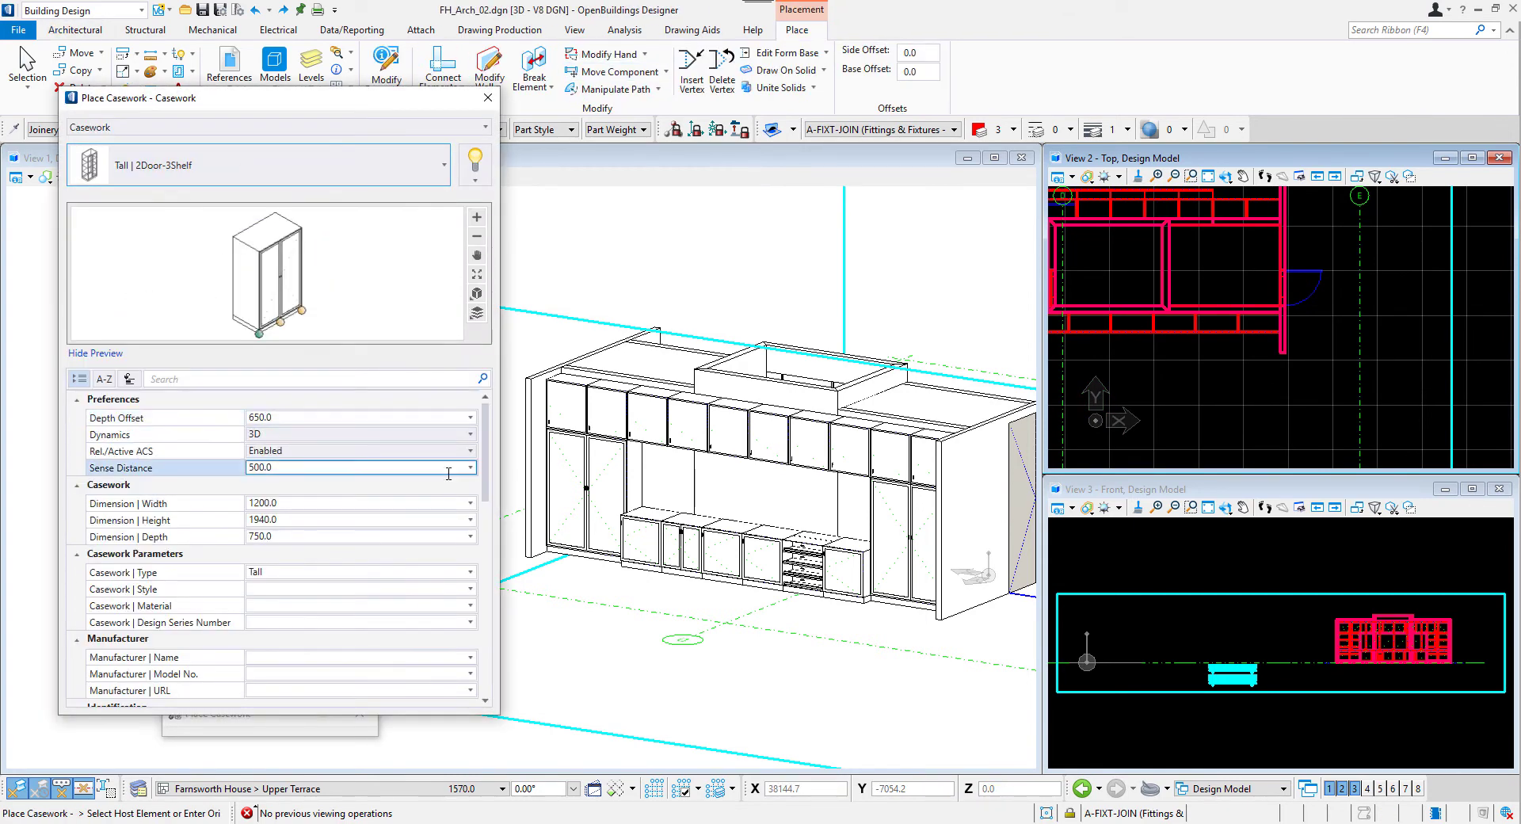
{"action": "left_click", "coordinate": [295, 504]}
{"action": "left_click", "coordinate": [295, 519]}
{"action": "left_click", "coordinate": [366, 537]}
{"action": "left_click", "coordinate": [1342, 368]}
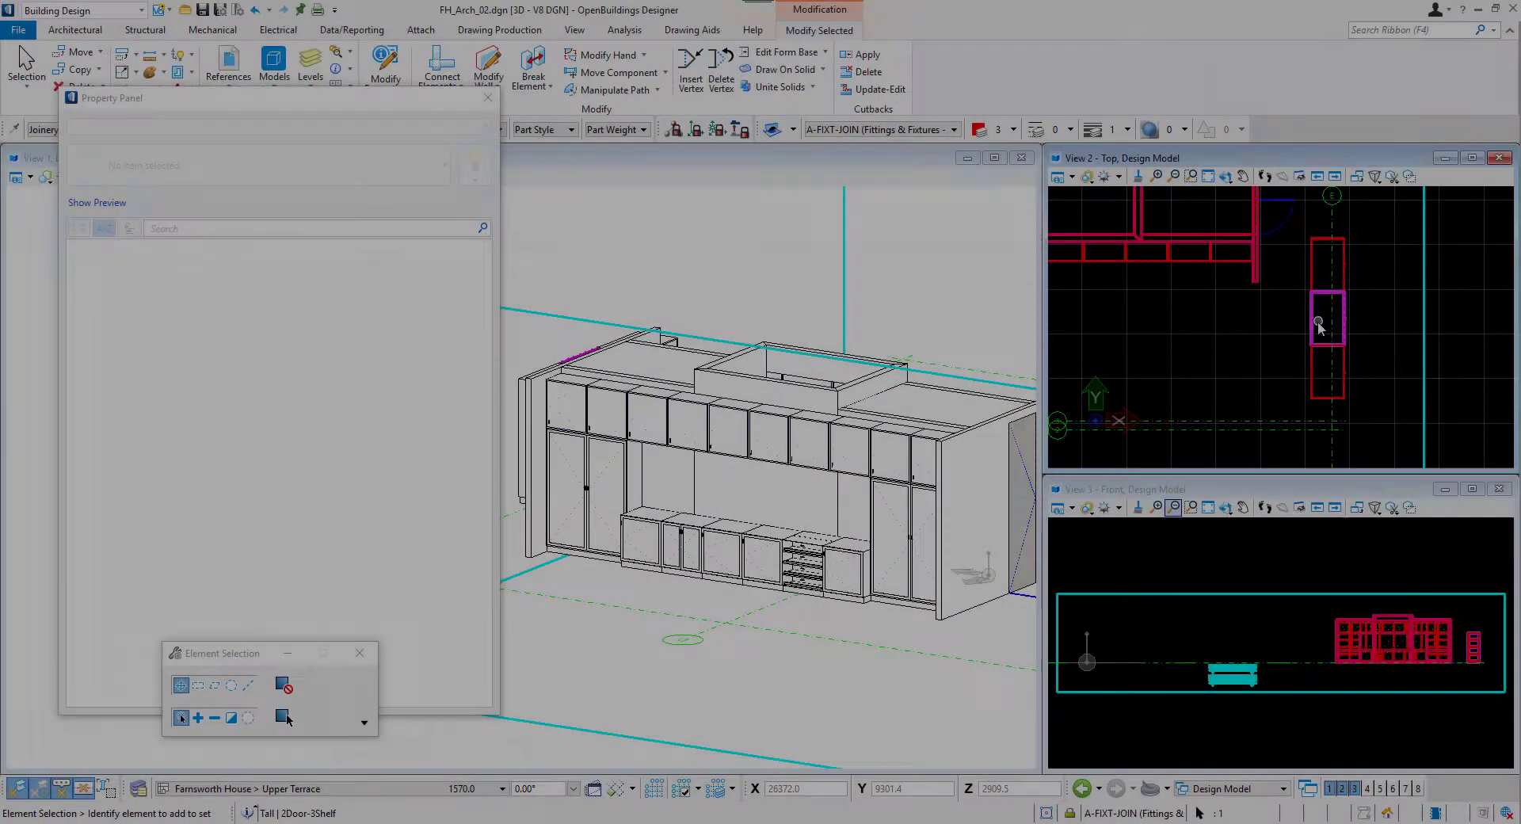
Step: Flip the middle tall cabinet on grid line E so that its doors face west towards the core
{"action": "right_click", "coordinate": [1326, 332]}
{"action": "left_click", "coordinate": [1393, 449]}
{"action": "scroll", "coordinate": [1329, 309], "scroll_direction": "up", "scroll_amount": 8}
{"action": "left_click", "coordinate": [1328, 288]}
{"action": "right_click", "coordinate": [1284, 385]}
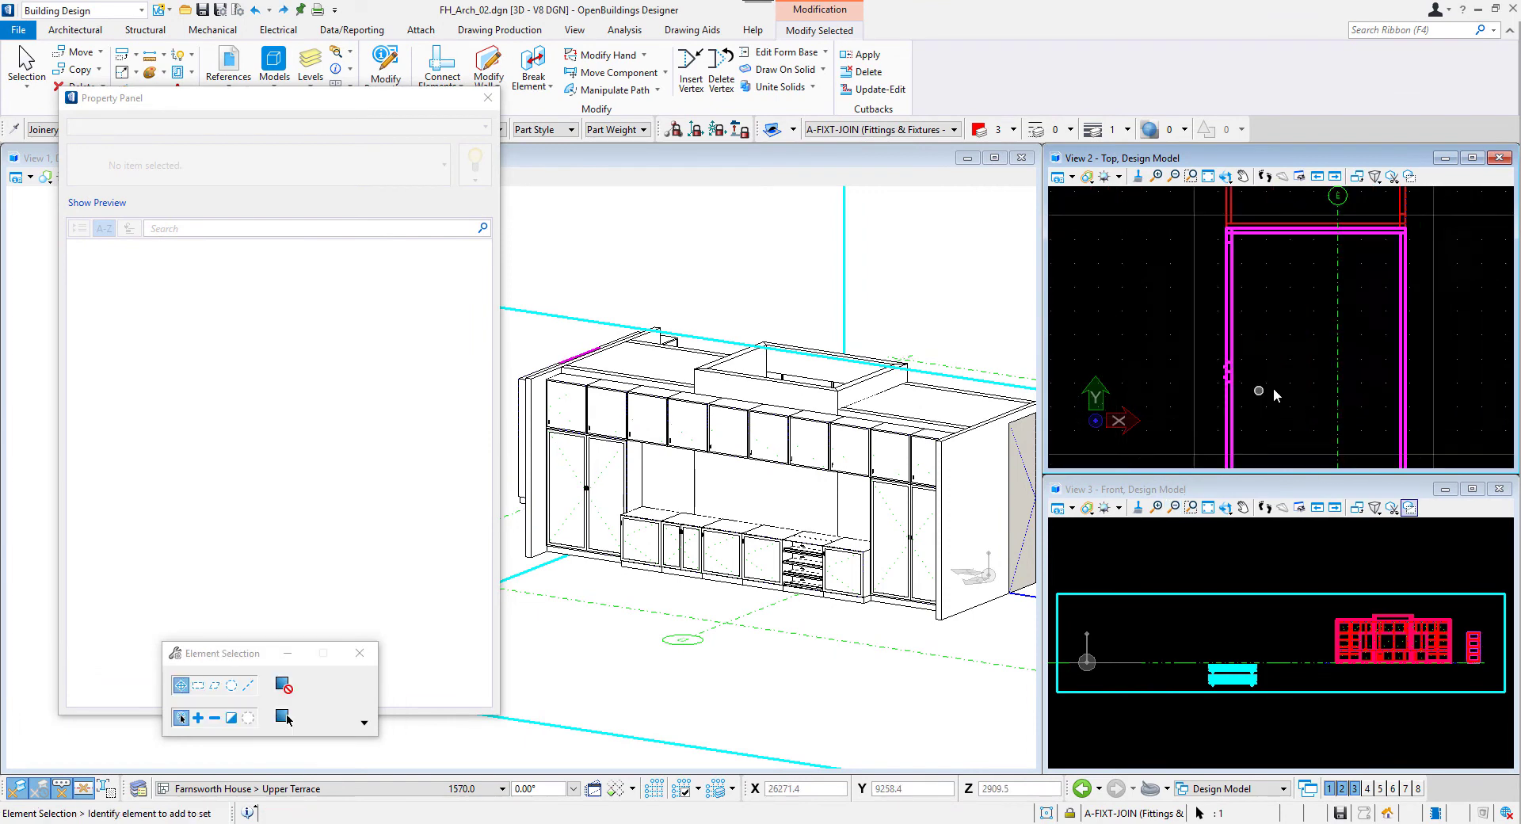
Step: Place two Chair | Club Upholstered-1513 seats south of the core, turning the second one towards the first
{"action": "scroll", "coordinate": [1275, 378], "scroll_direction": "down", "scroll_amount": 5}
{"action": "left_click", "coordinate": [1207, 176]}
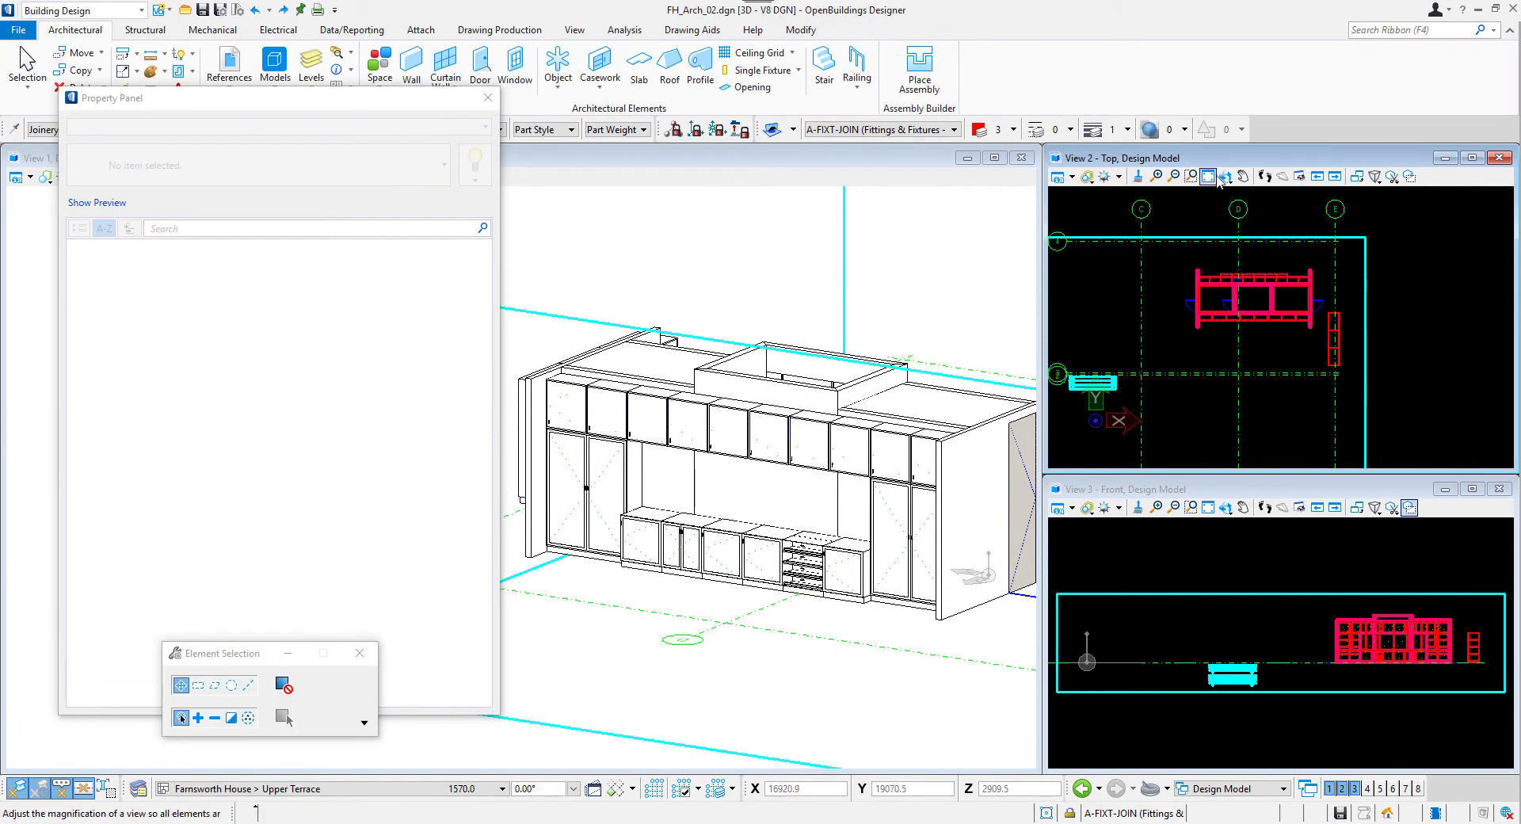
{"action": "left_click", "coordinate": [488, 97]}
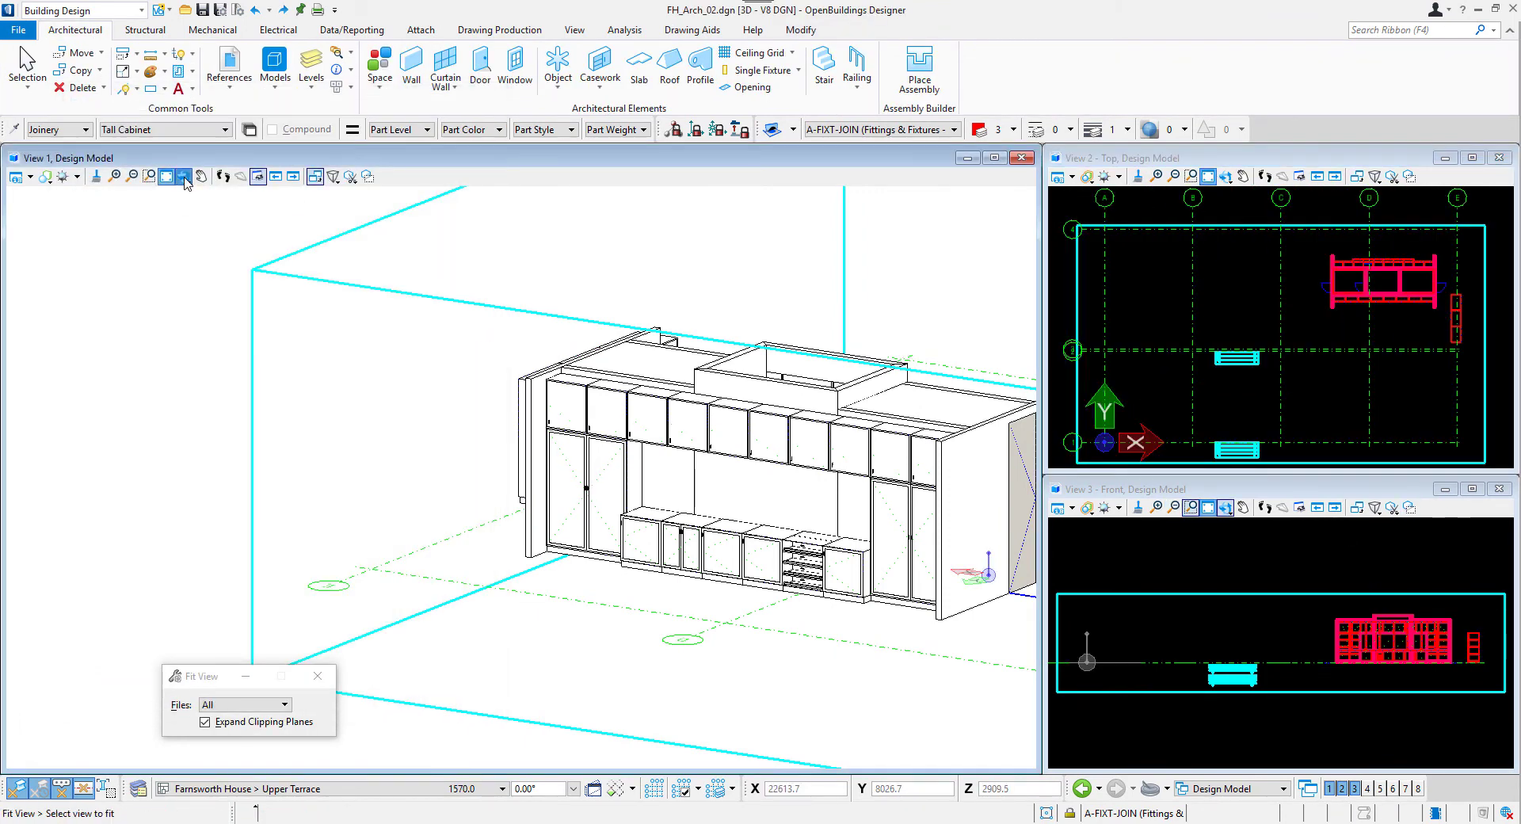
{"action": "left_click", "coordinate": [183, 175]}
{"action": "left_click", "coordinate": [229, 268]}
{"action": "left_click", "coordinate": [202, 176]}
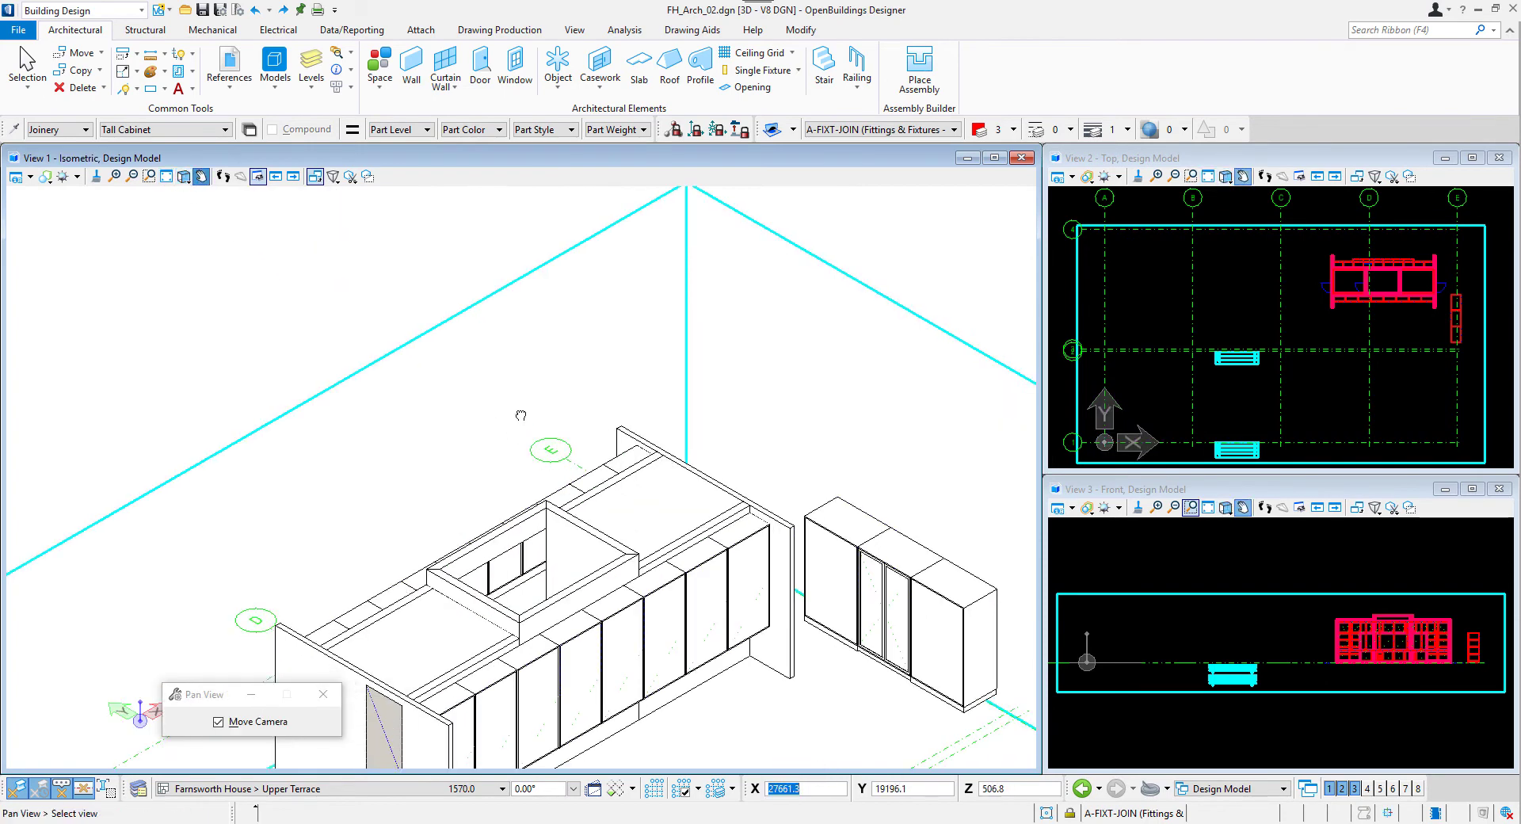
{"action": "left_click_drag", "start_coordinate": [639, 461], "coordinate": [643, 262]}
{"action": "left_click", "coordinate": [557, 61]}
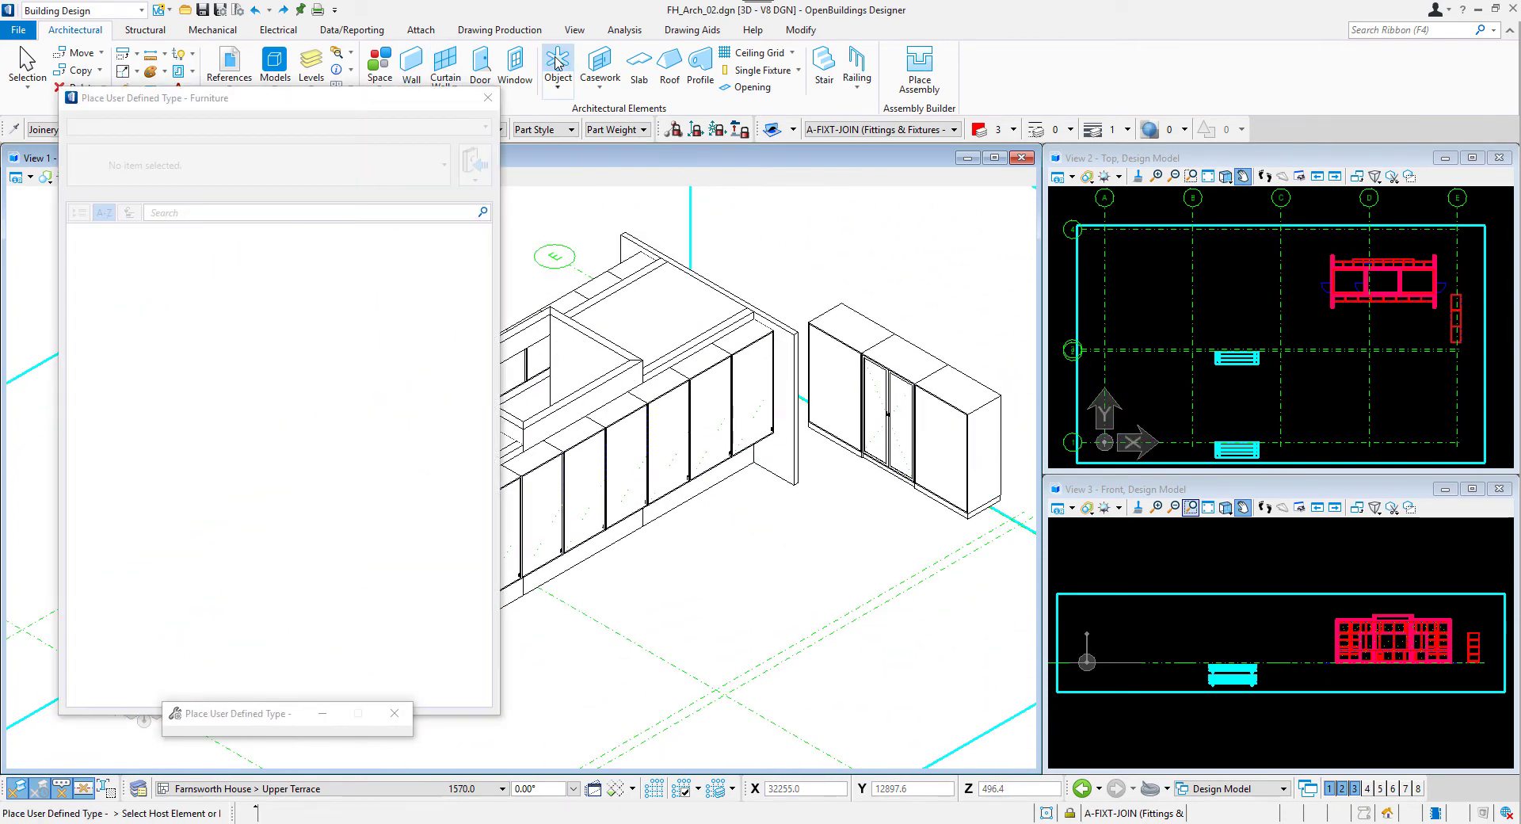
{"action": "left_click", "coordinate": [255, 159]}
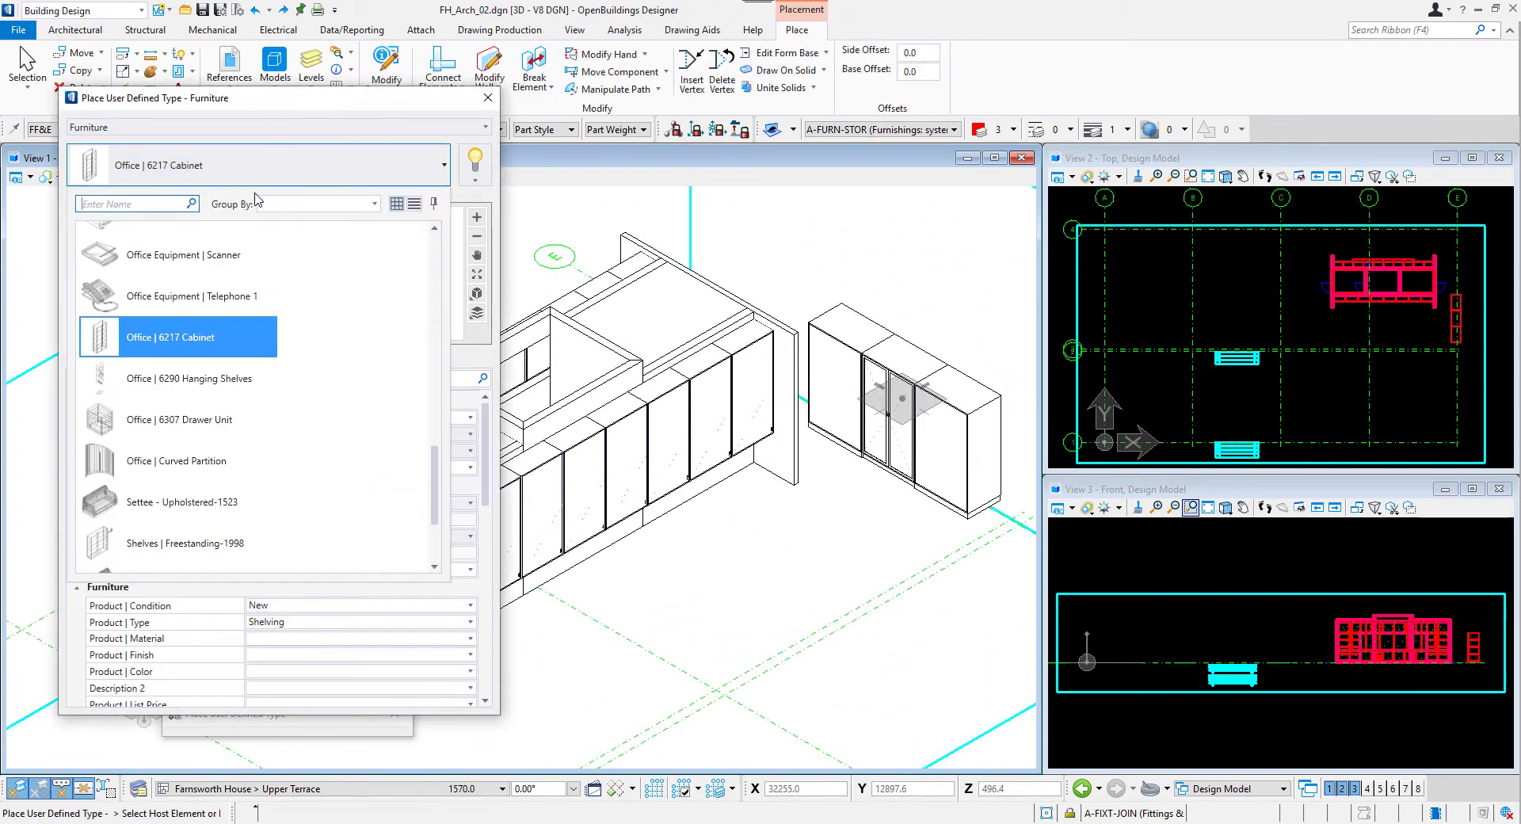
{"action": "scroll", "coordinate": [282, 438], "scroll_direction": "up", "scroll_amount": 10}
{"action": "left_click", "coordinate": [170, 342]}
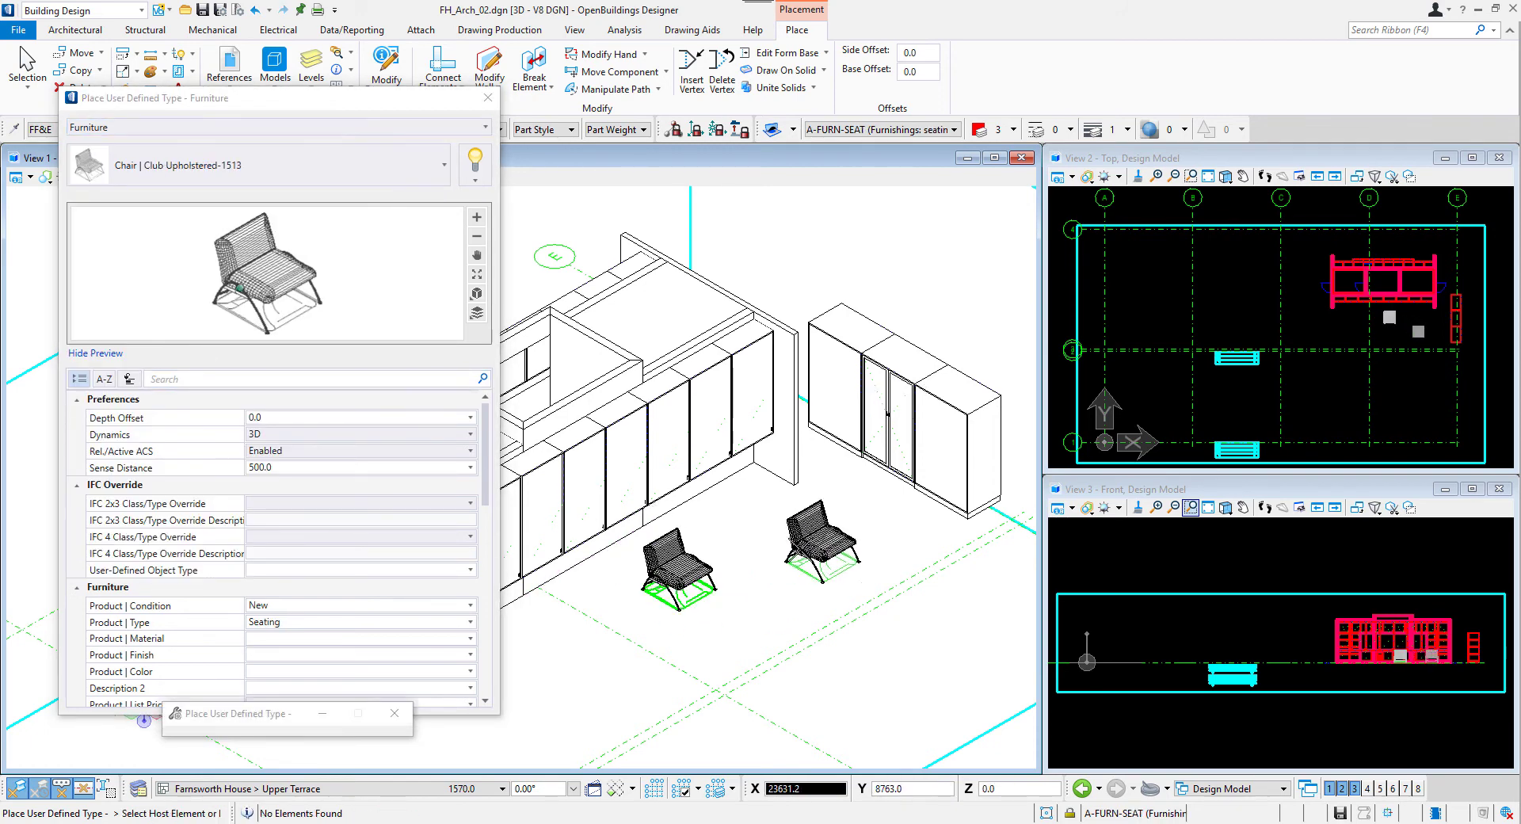
{"action": "left_click", "coordinate": [821, 561]}
{"action": "left_click", "coordinate": [843, 569]}
{"action": "key", "text": "Escape"}
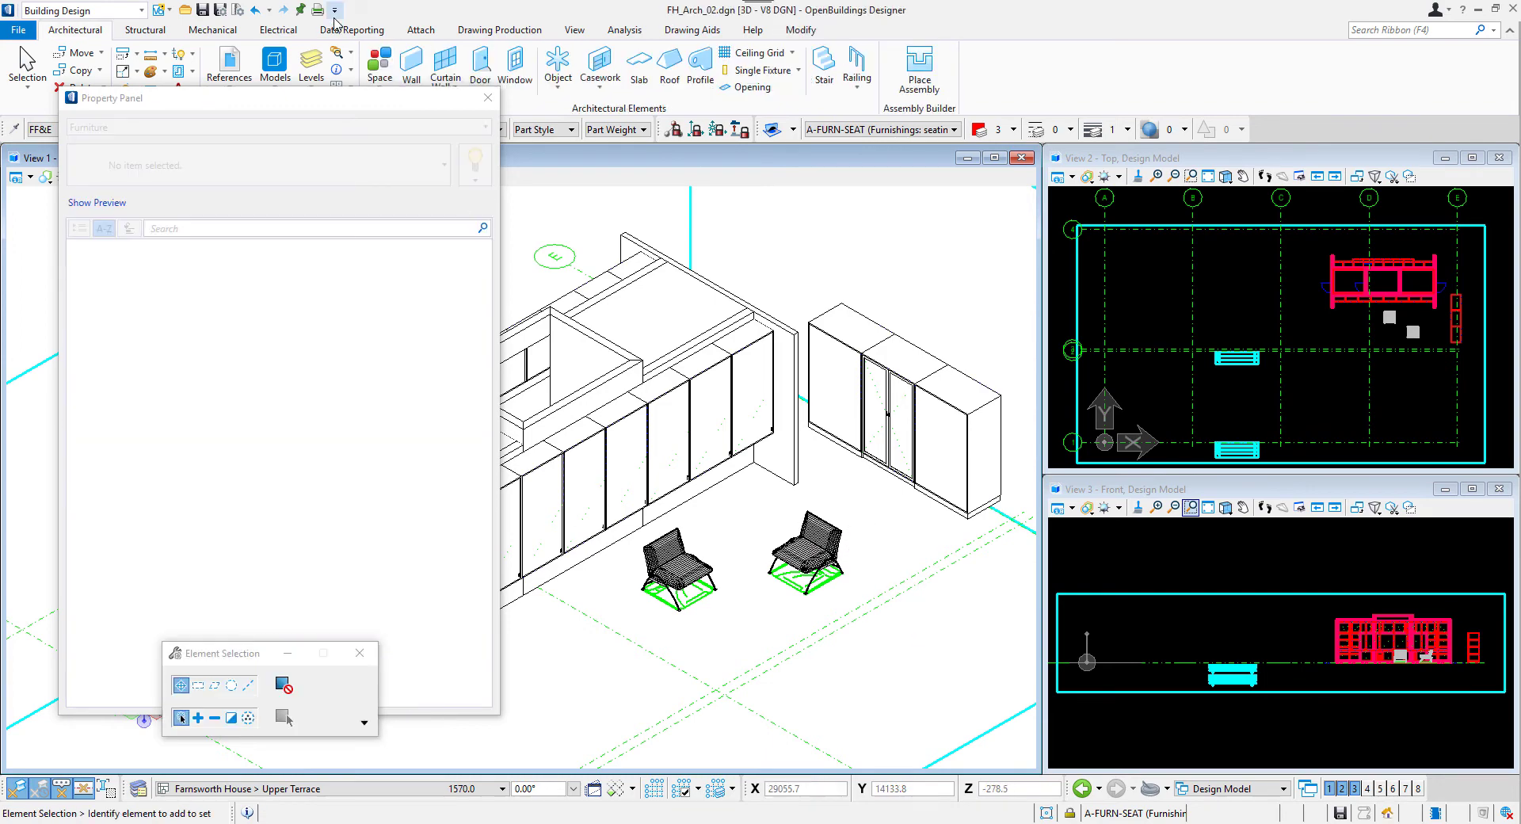
Step: Attach FH_Struc_01.dgn as a reference using the Interactive attachment method
{"action": "left_click", "coordinate": [274, 67]}
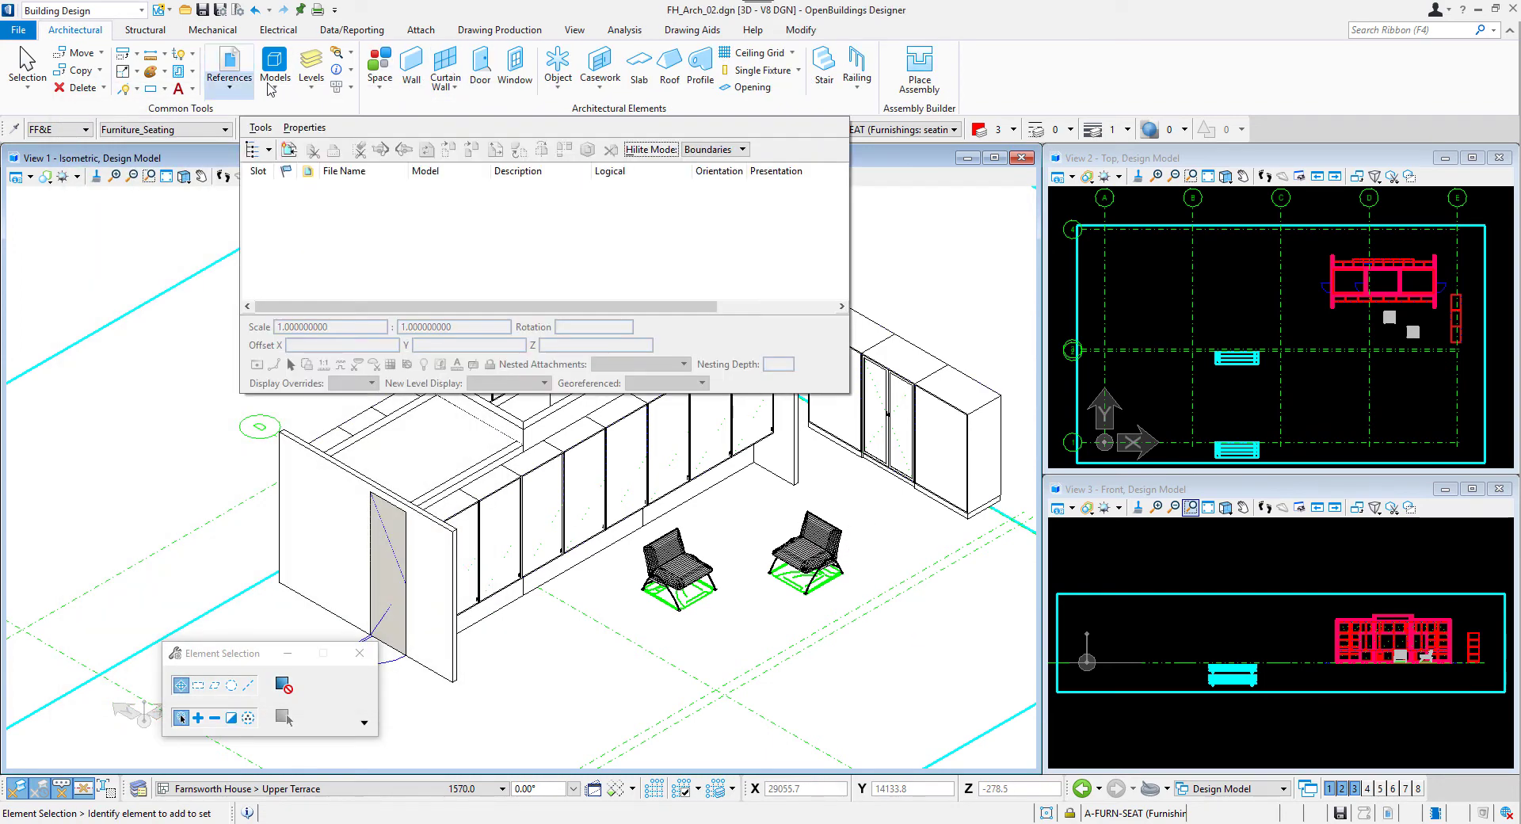
{"action": "left_click", "coordinate": [289, 150]}
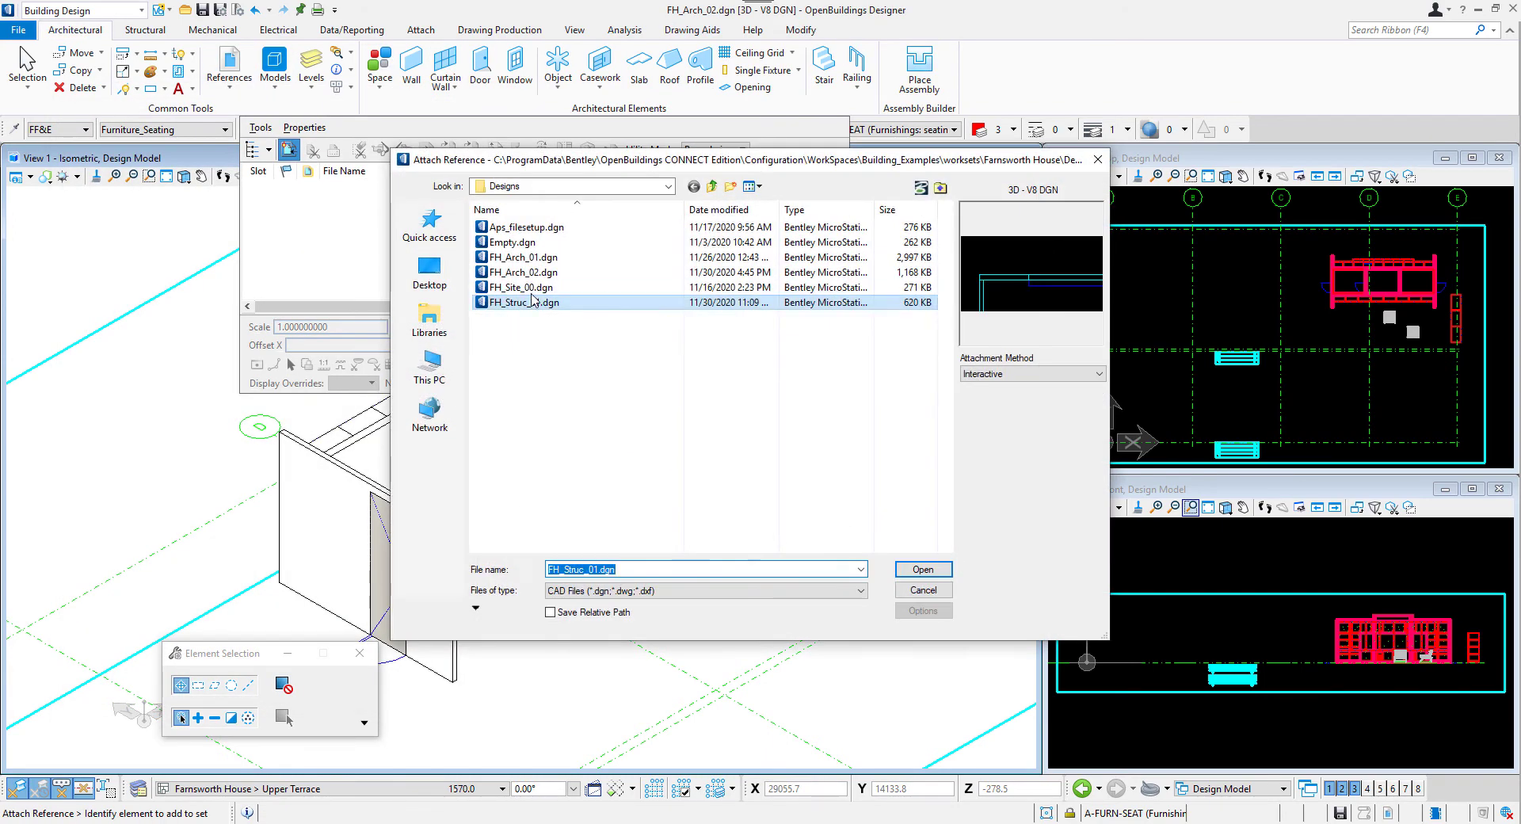
{"action": "left_click", "coordinate": [922, 569]}
{"action": "left_click", "coordinate": [378, 697]}
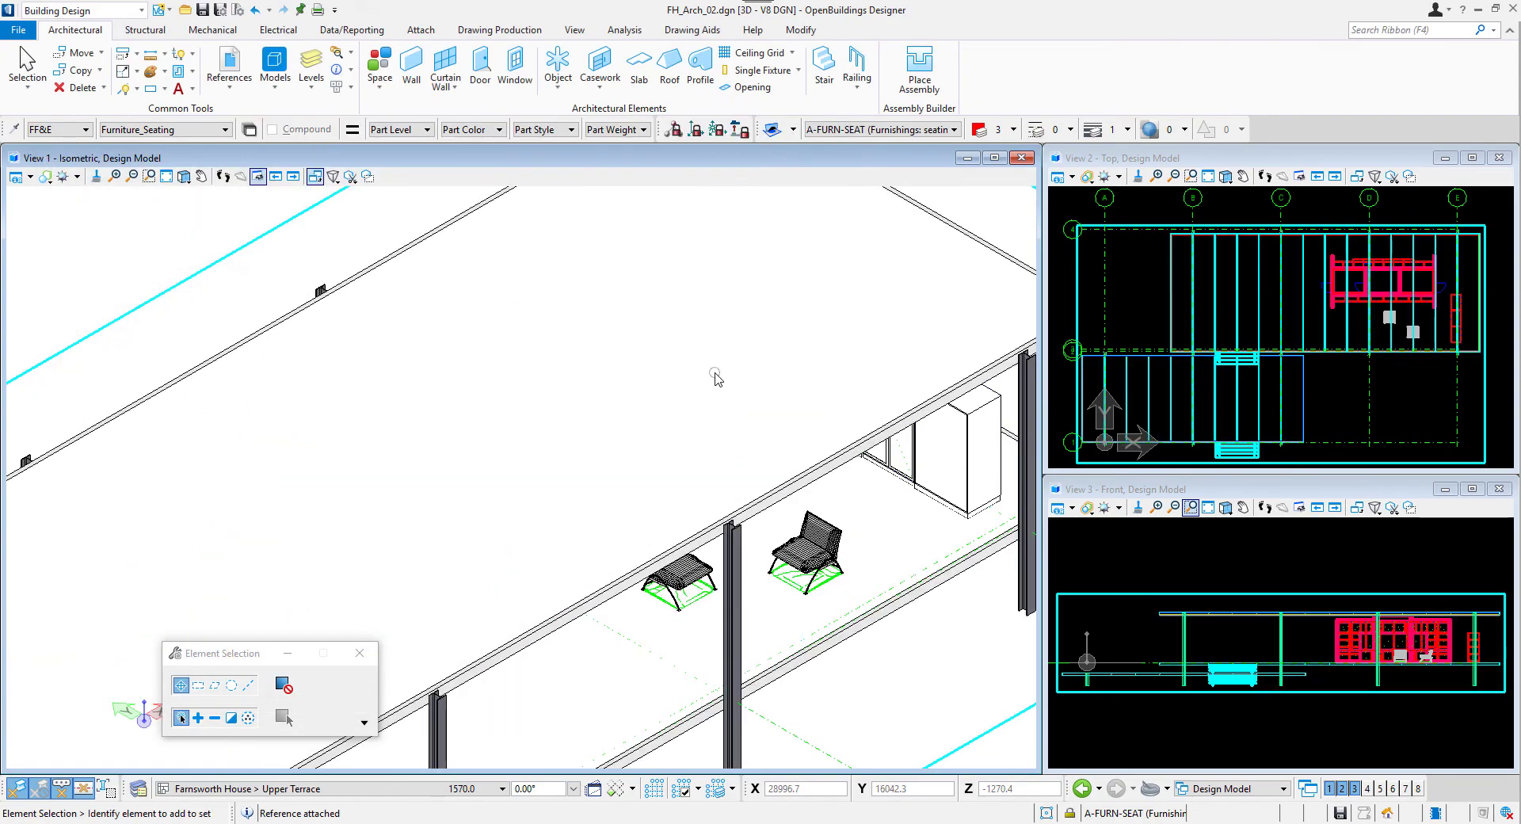
Step: Set up a Generic - Maximum Spacing curtain wall 3250 mm high, with horizontal spacing 3250 and vertical spacing 3325
{"action": "scroll", "coordinate": [715, 378], "scroll_direction": "down", "scroll_amount": 2}
{"action": "left_click", "coordinate": [185, 176]}
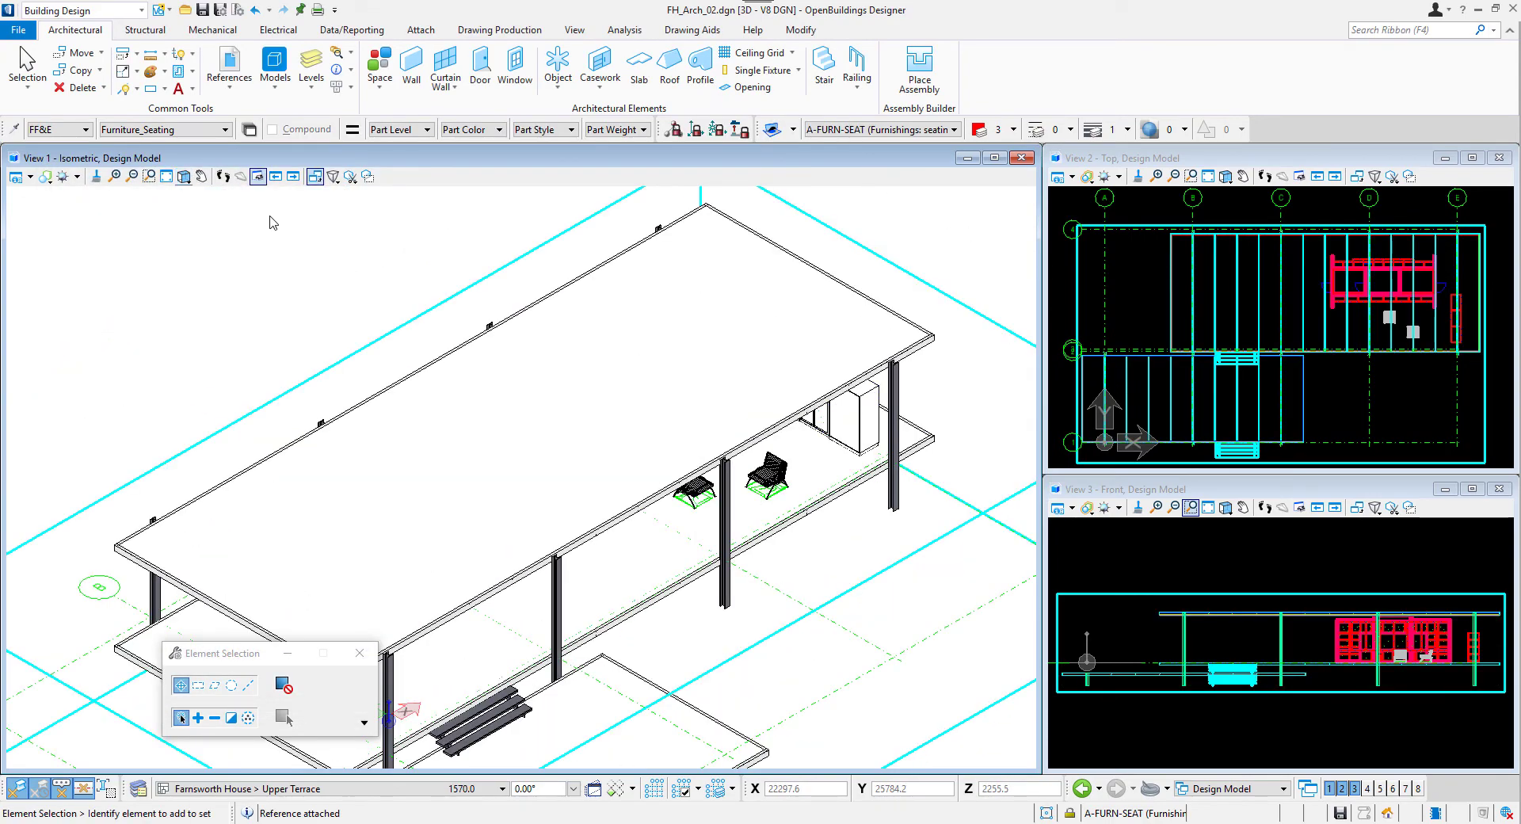
{"action": "left_click", "coordinate": [236, 198]}
{"action": "left_click", "coordinate": [682, 492]}
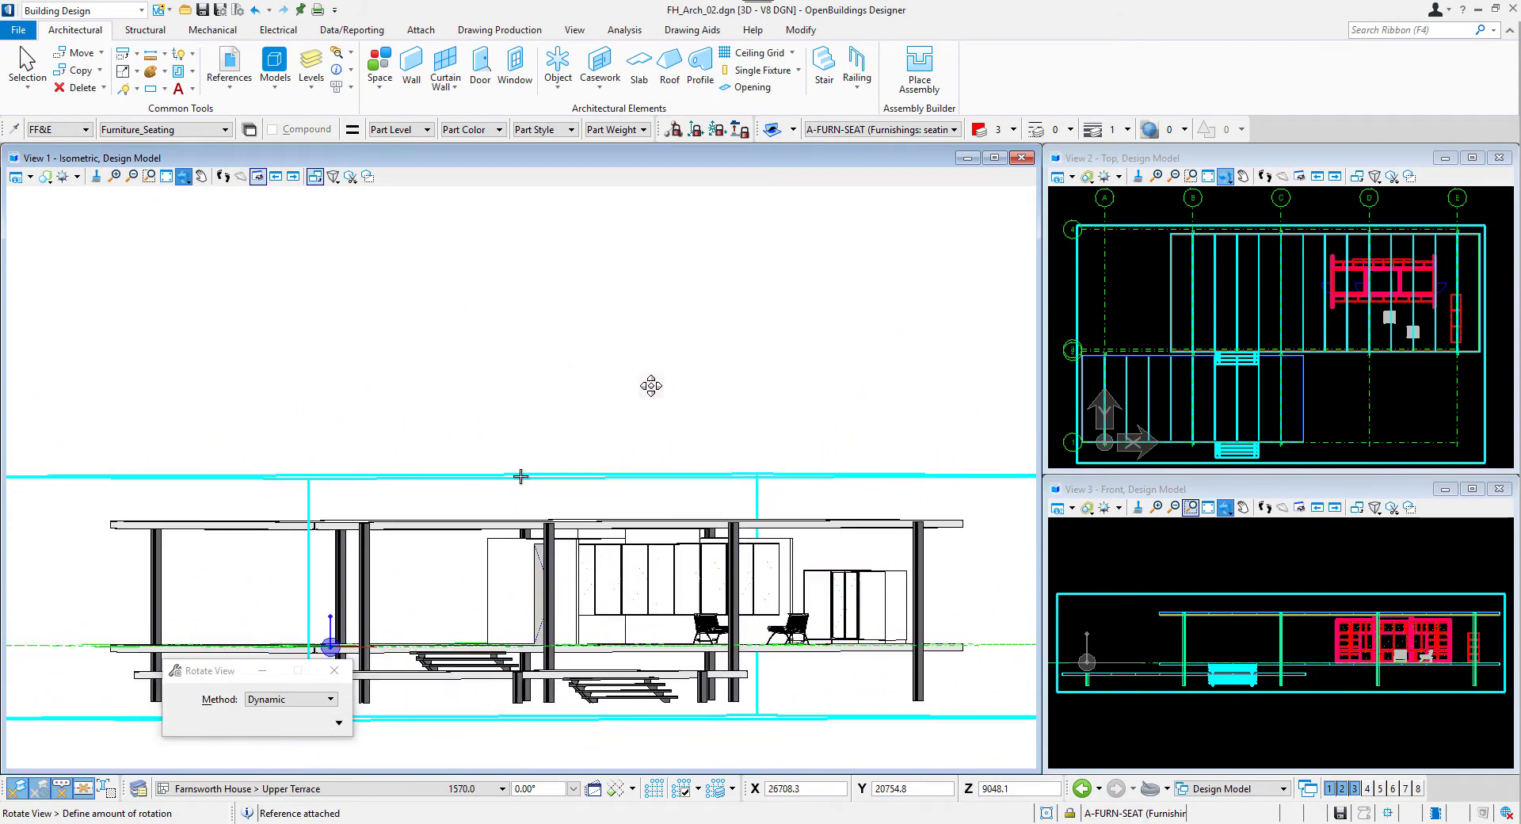
{"action": "left_click", "coordinate": [685, 424]}
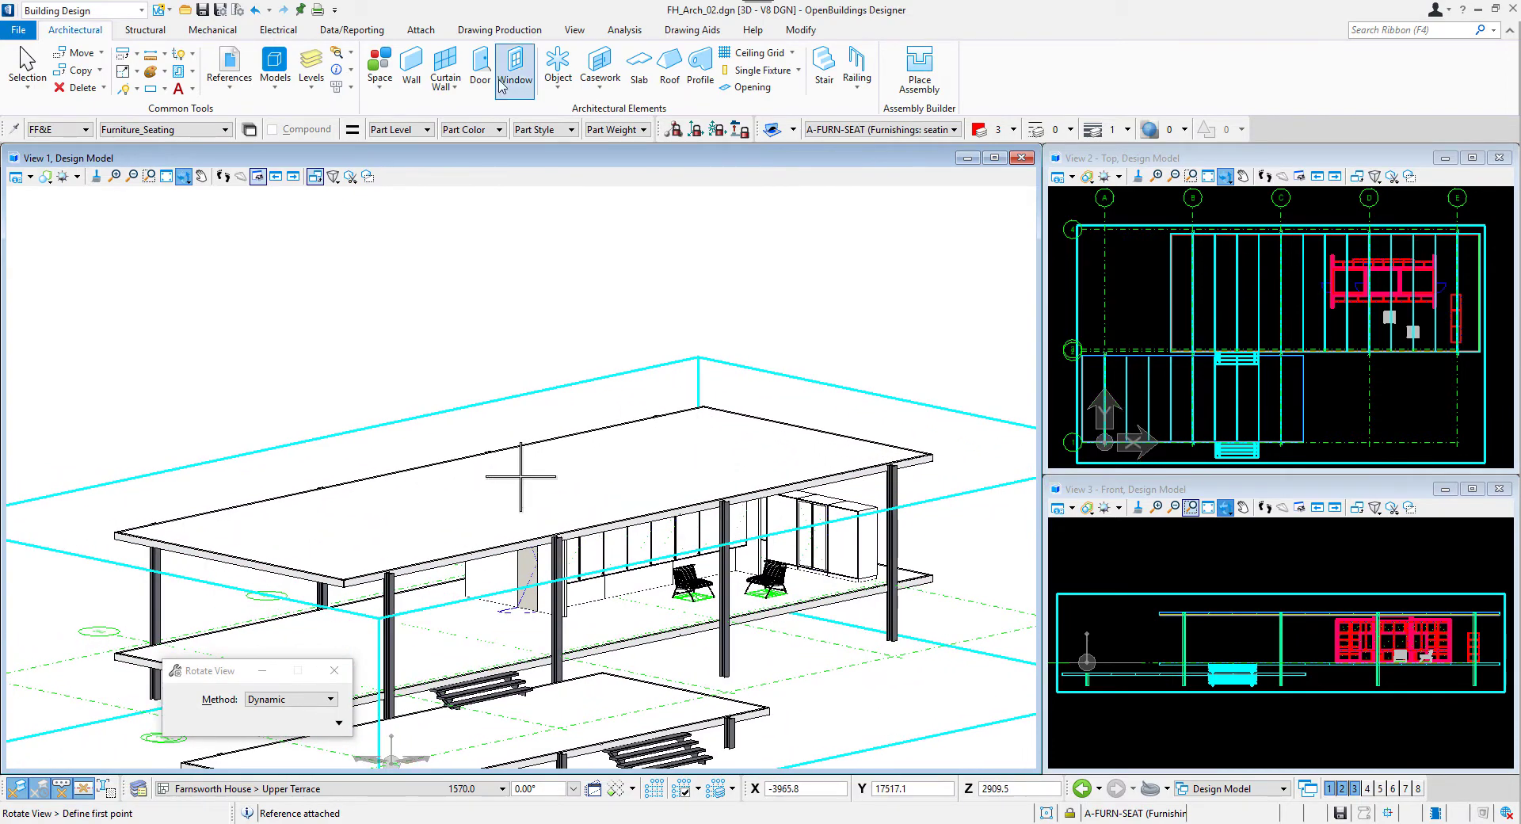
{"action": "left_click", "coordinate": [444, 63]}
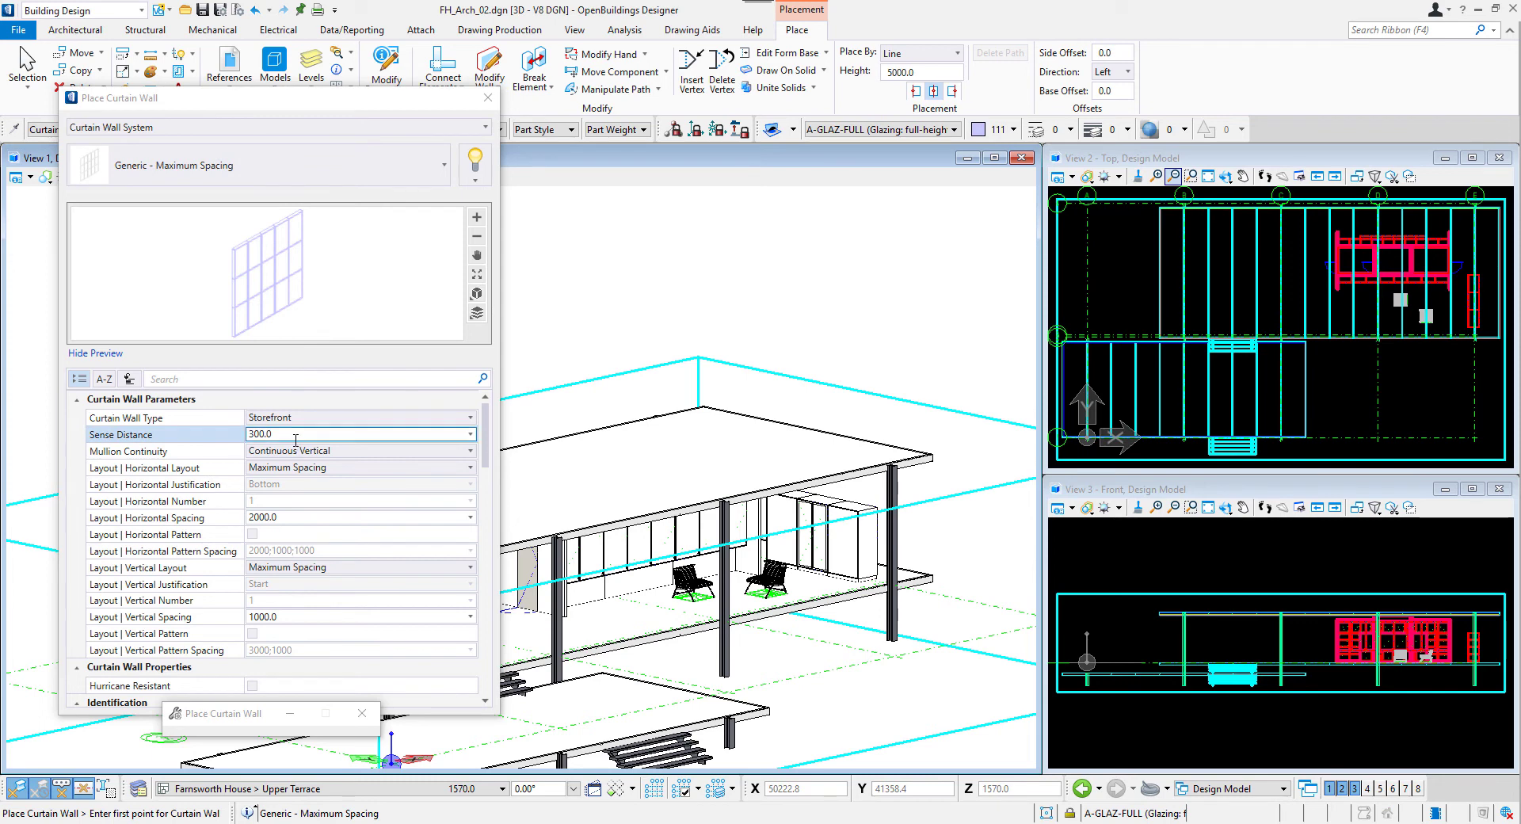
{"action": "left_click", "coordinate": [300, 517]}
{"action": "left_click", "coordinate": [895, 73]}
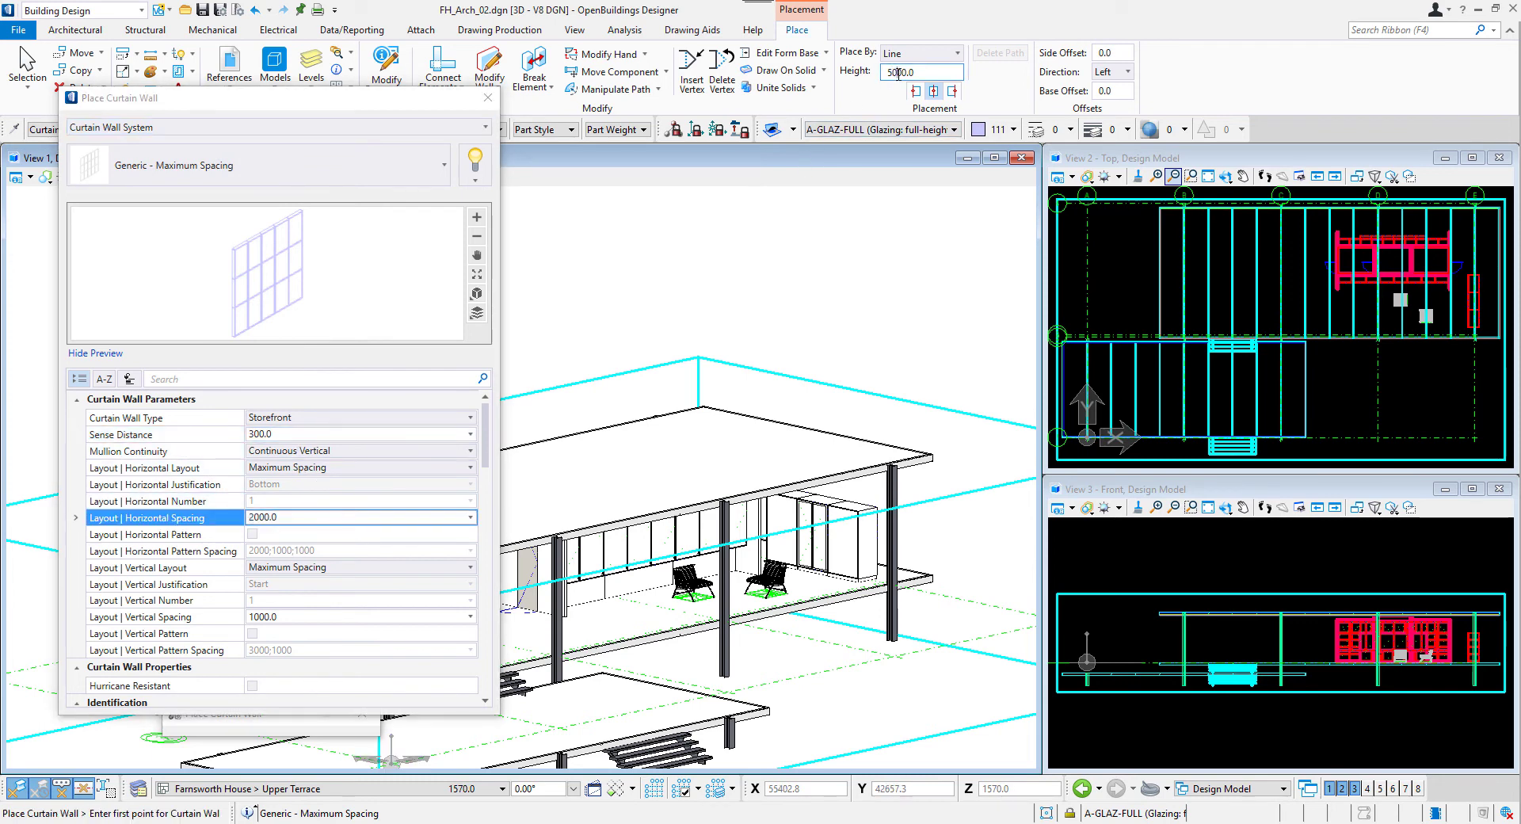
{"action": "left_click", "coordinate": [321, 515]}
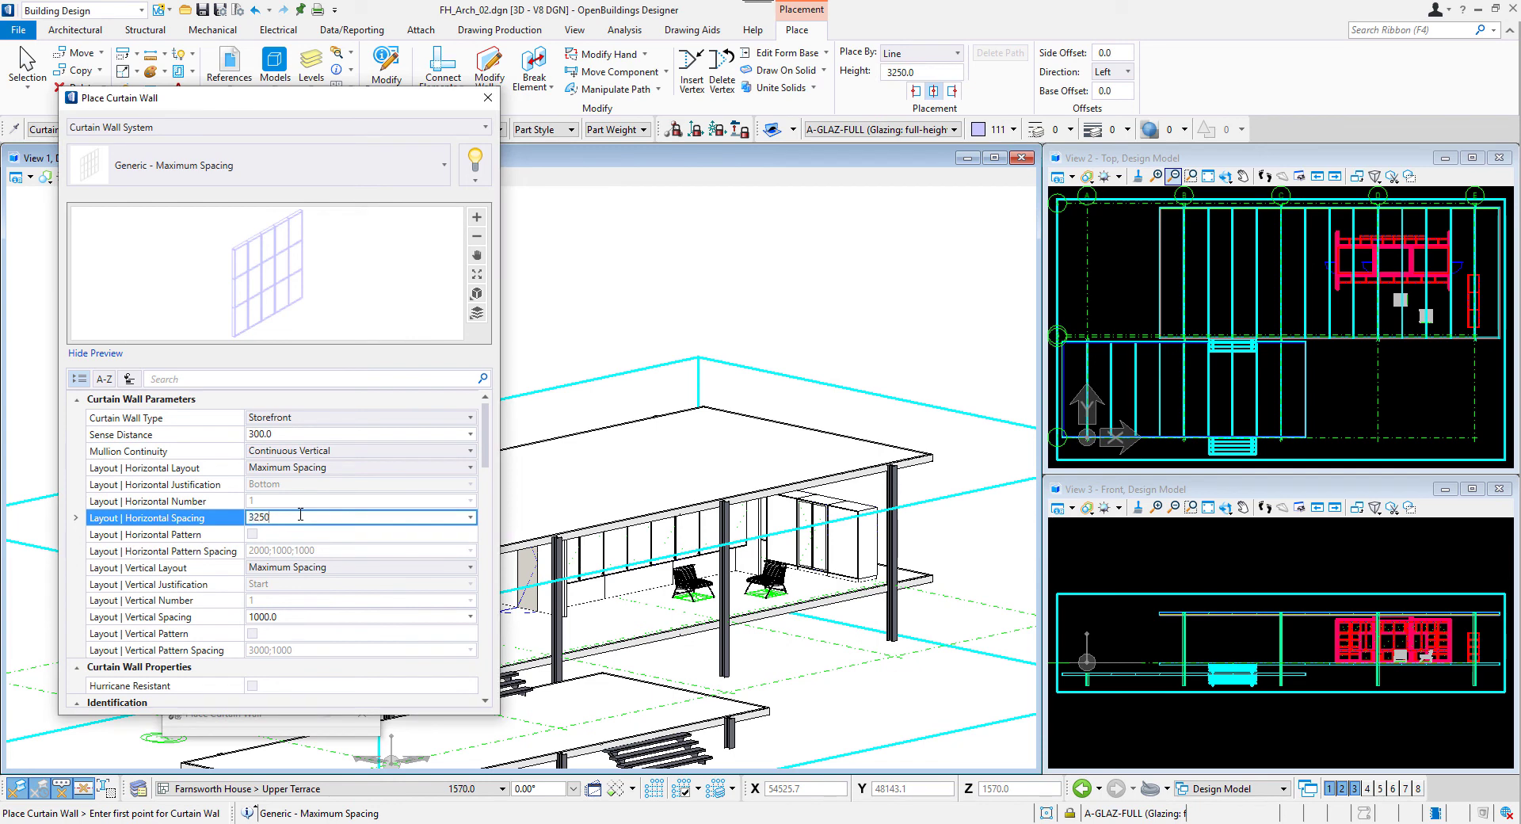
{"action": "type", "text": "3250"}
{"action": "left_click", "coordinate": [289, 616]}
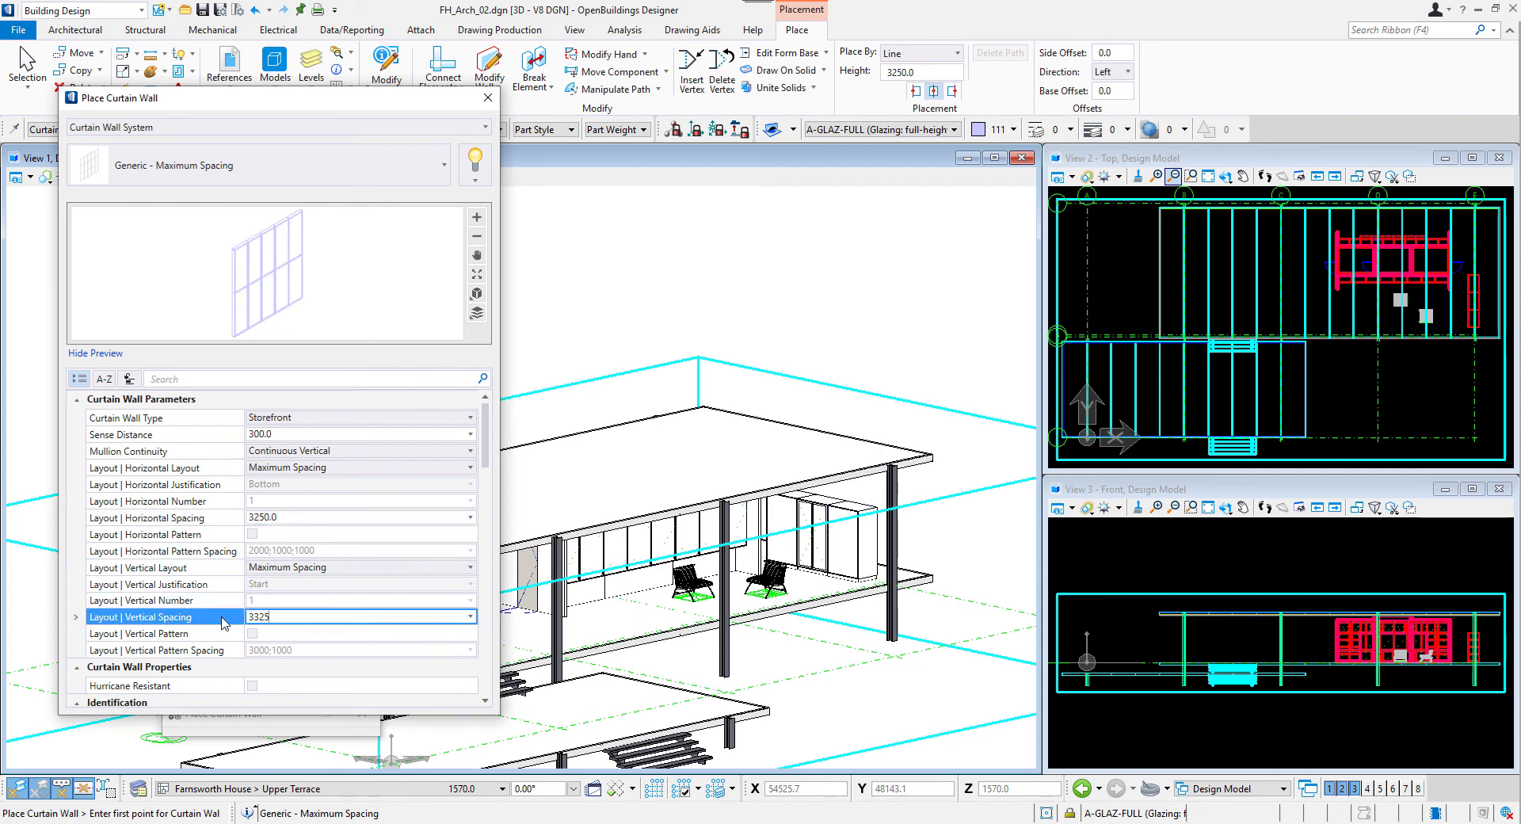
{"action": "key", "text": "Return"}
Step: Place the curtain wall around the perimeter of the house interior beneath the roof, starting at a corner column
{"action": "scroll", "coordinate": [1260, 336], "scroll_direction": "up", "scroll_amount": 1}
{"action": "scroll", "coordinate": [1260, 337], "scroll_direction": "down", "scroll_amount": 1}
{"action": "scroll", "coordinate": [1235, 209], "scroll_direction": "up", "scroll_amount": 7}
{"action": "scroll", "coordinate": [1241, 236], "scroll_direction": "down", "scroll_amount": 4}
{"action": "left_click", "coordinate": [1265, 333]}
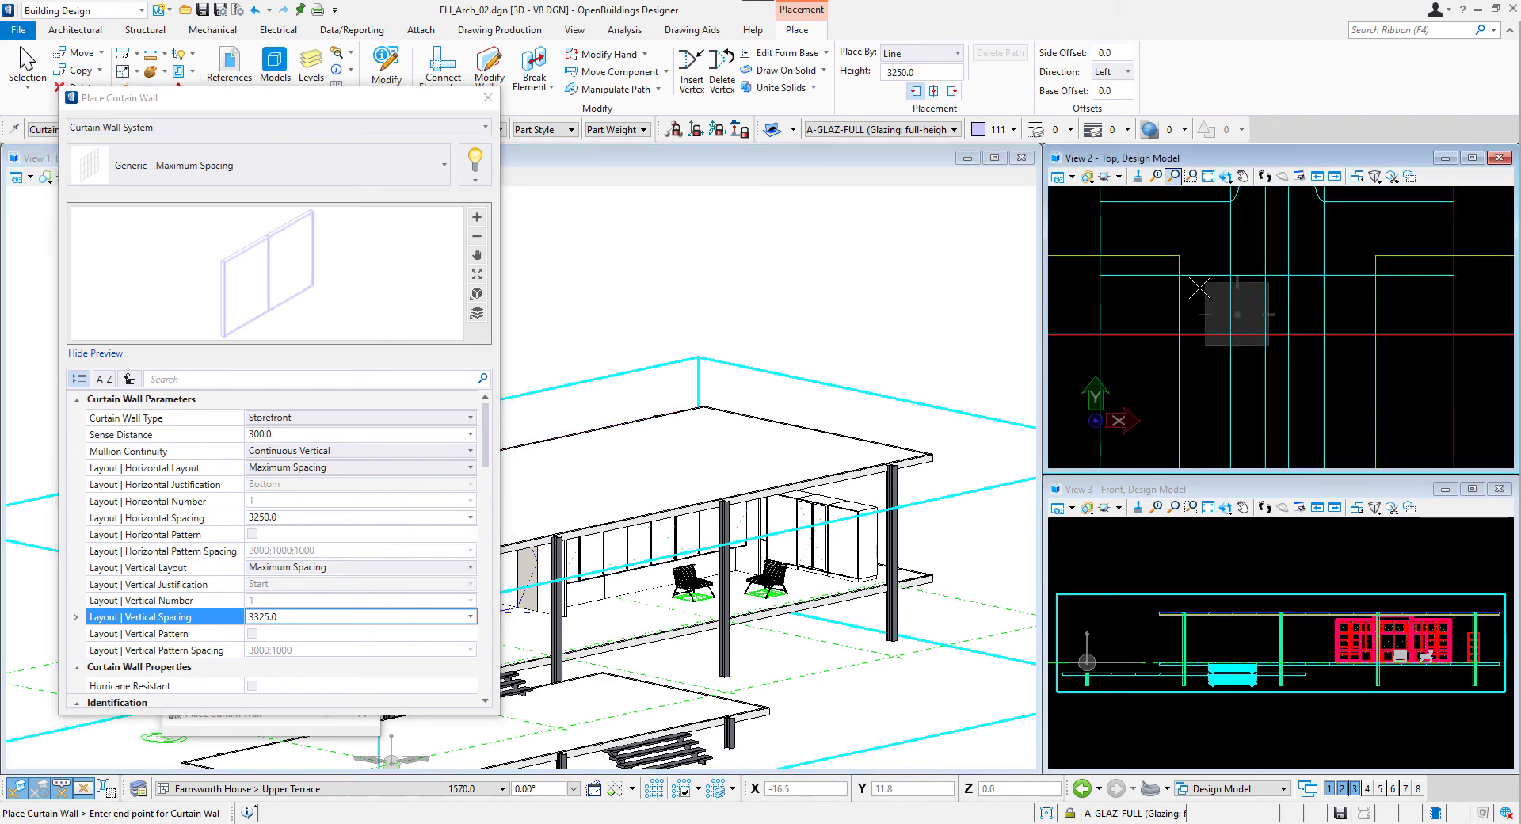
{"action": "scroll", "coordinate": [1168, 301], "scroll_direction": "up", "scroll_amount": 4}
{"action": "scroll", "coordinate": [1415, 311], "scroll_direction": "down", "scroll_amount": 3}
{"action": "scroll", "coordinate": [1204, 332], "scroll_direction": "up", "scroll_amount": 4}
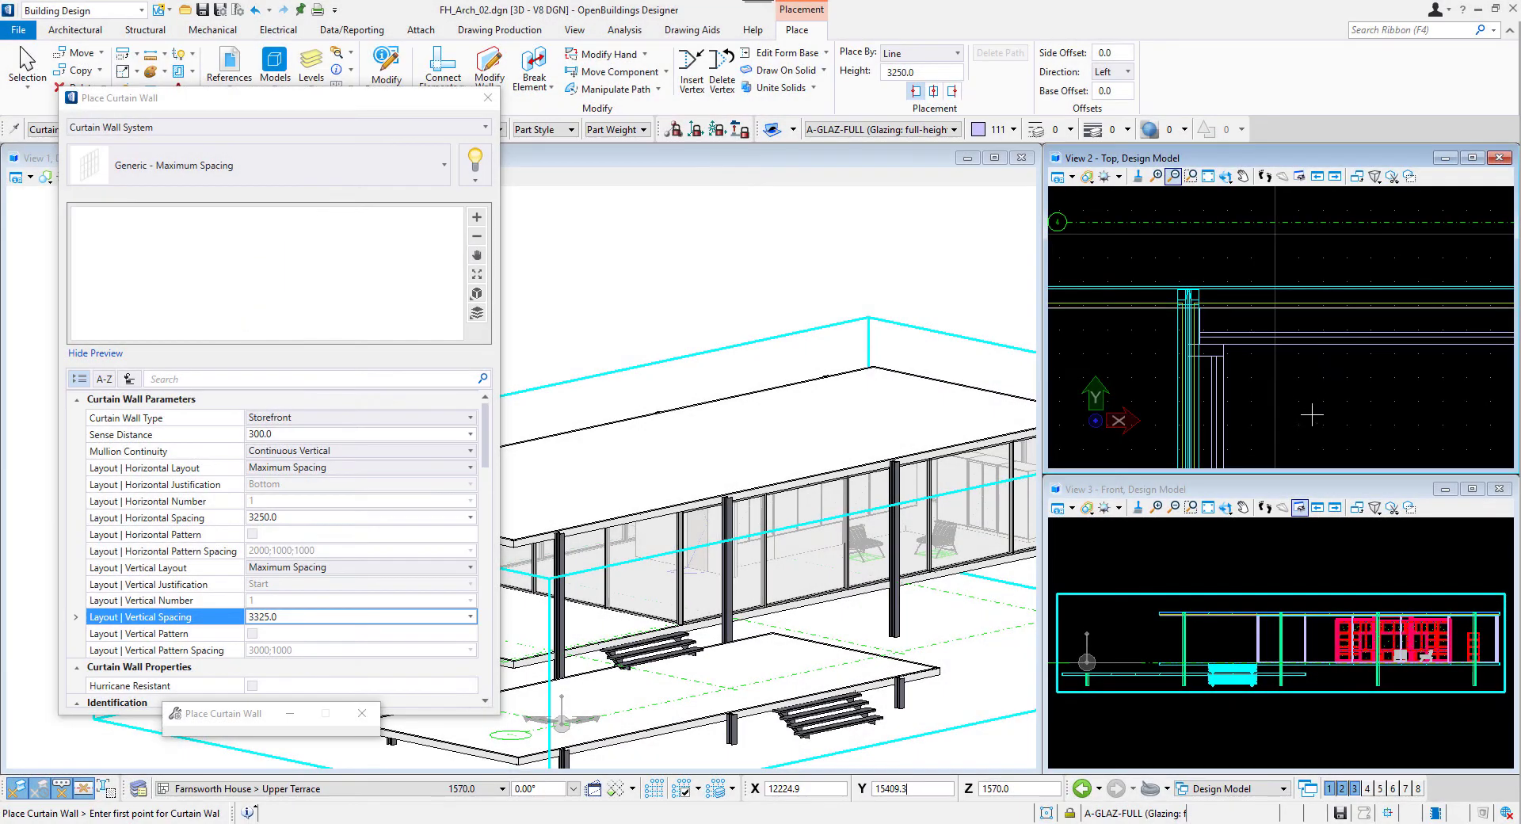
{"action": "key", "text": "Escape"}
Step: Lower the top of the clip volume in the 3D view below the roof to expose the interior and curtain wall
{"action": "scroll", "coordinate": [829, 564], "scroll_direction": "down", "scroll_amount": 3}
{"action": "scroll", "coordinate": [814, 516], "scroll_direction": "up", "scroll_amount": 4}
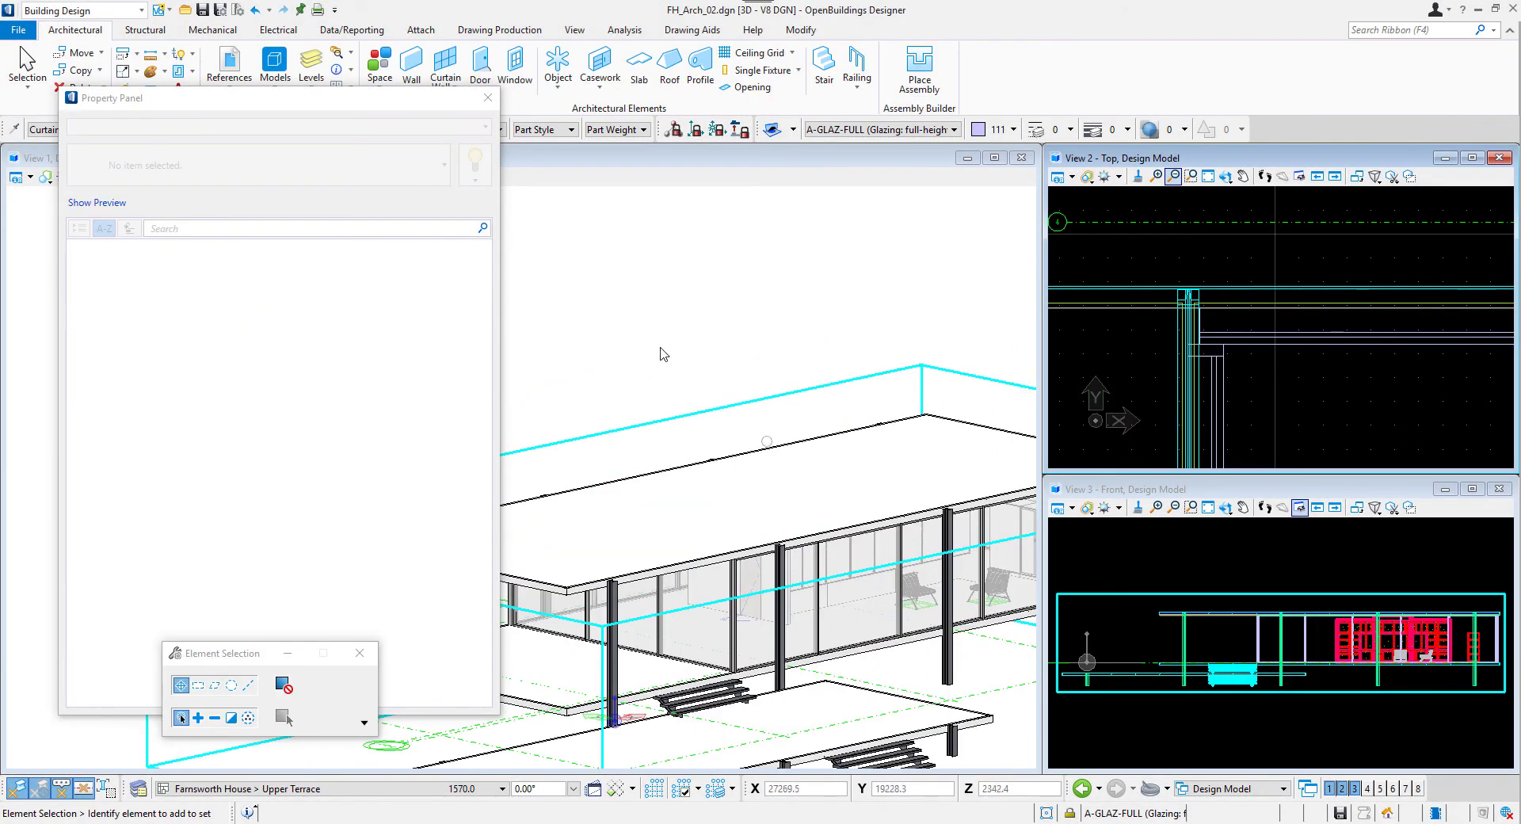
{"action": "left_click", "coordinate": [618, 287]}
{"action": "left_click_drag", "start_coordinate": [788, 236], "coordinate": [789, 319]}
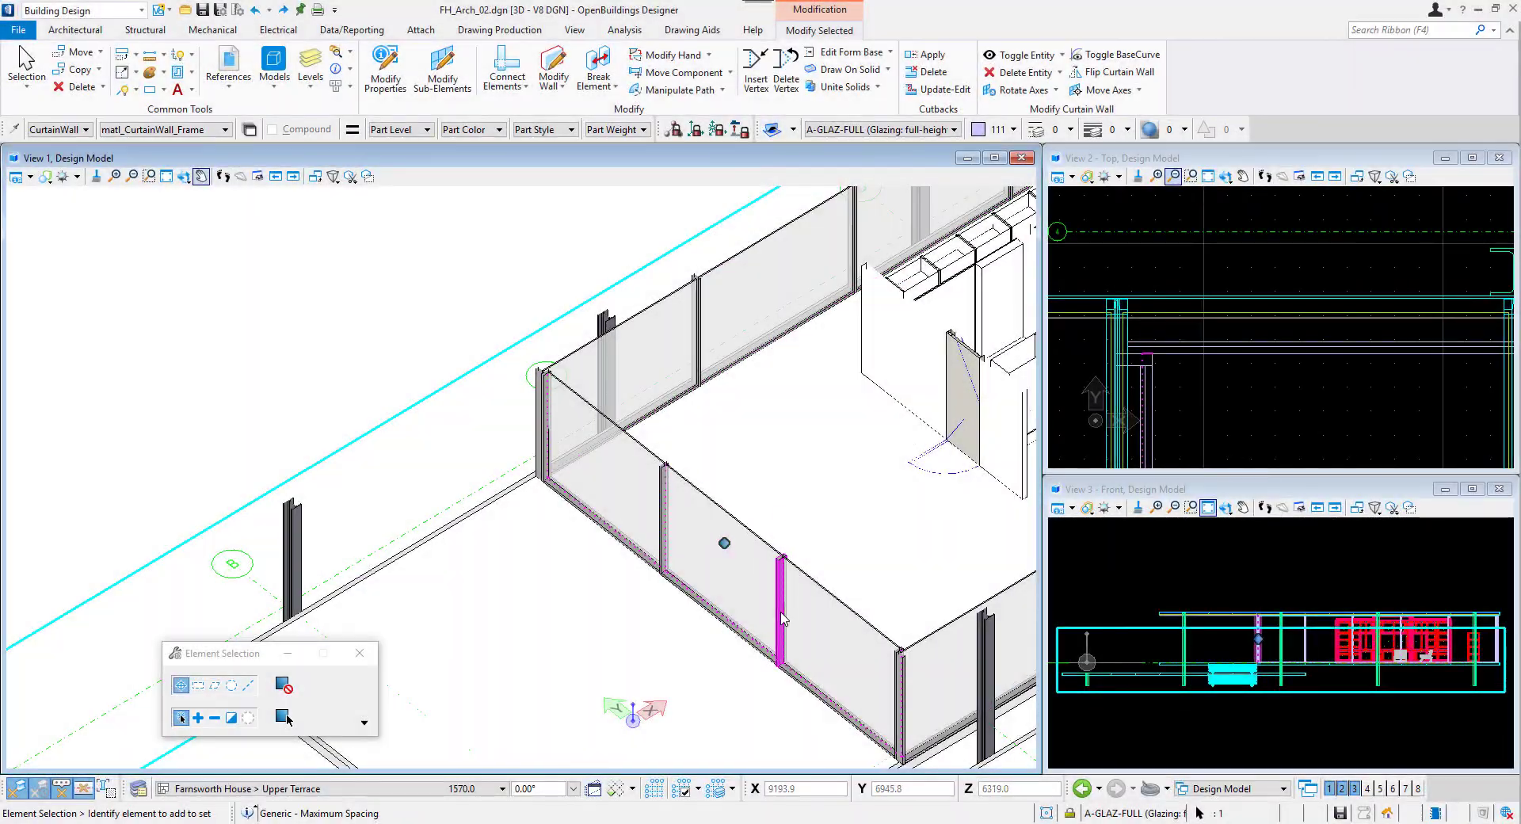
Step: Move the two intermediate mullions of the curtain wall facing the covered terrace 300 mm towards each other
{"action": "left_click_drag", "start_coordinate": [783, 590], "coordinate": [788, 592]}
{"action": "left_click", "coordinate": [766, 593]}
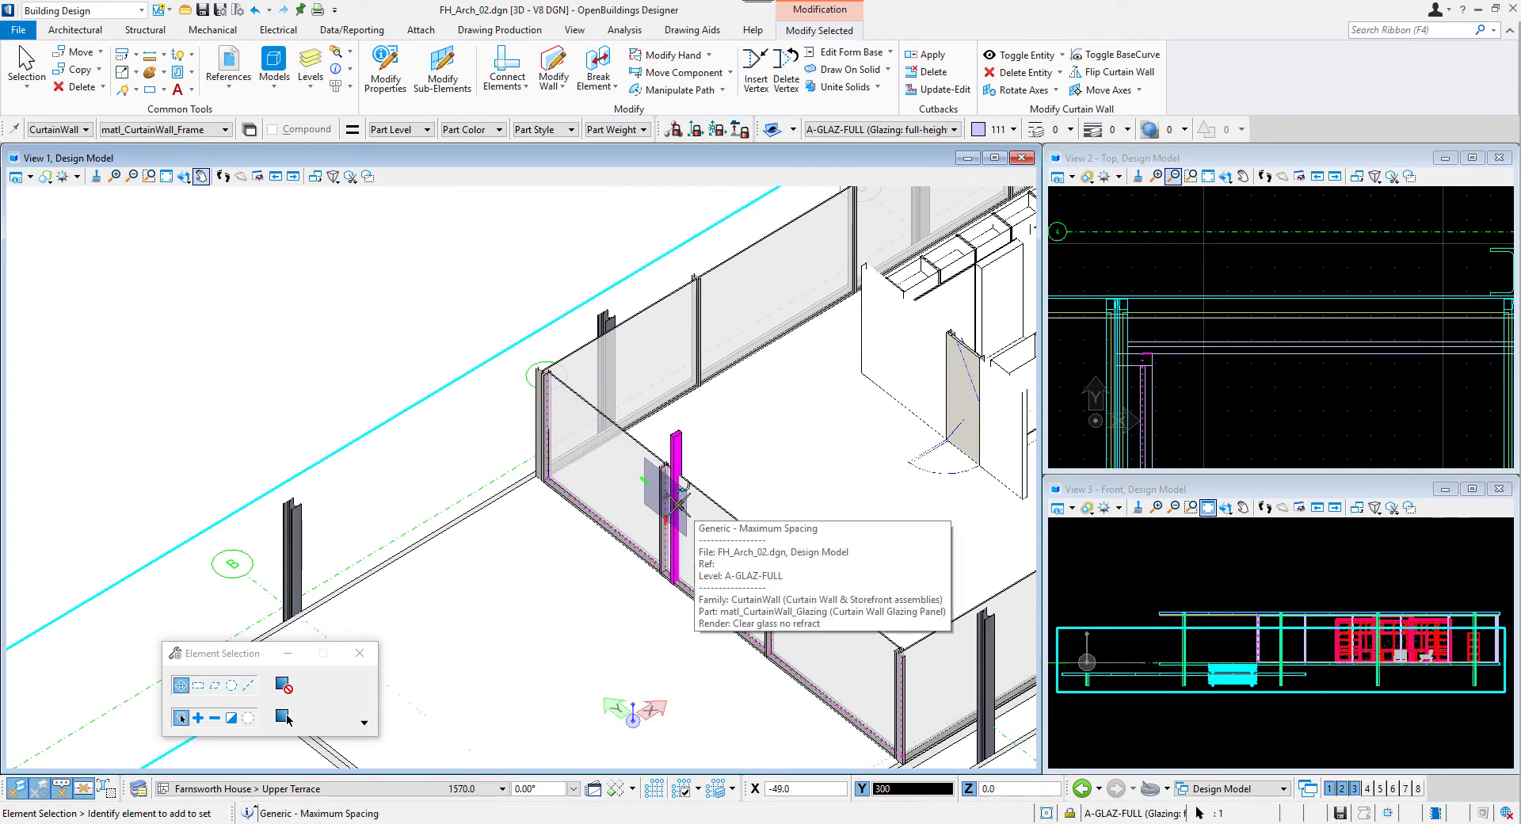
Step: Replace the middle glazing panel of the terrace-end curtain wall with the Door-Double sub-element
{"action": "left_click", "coordinate": [442, 70]}
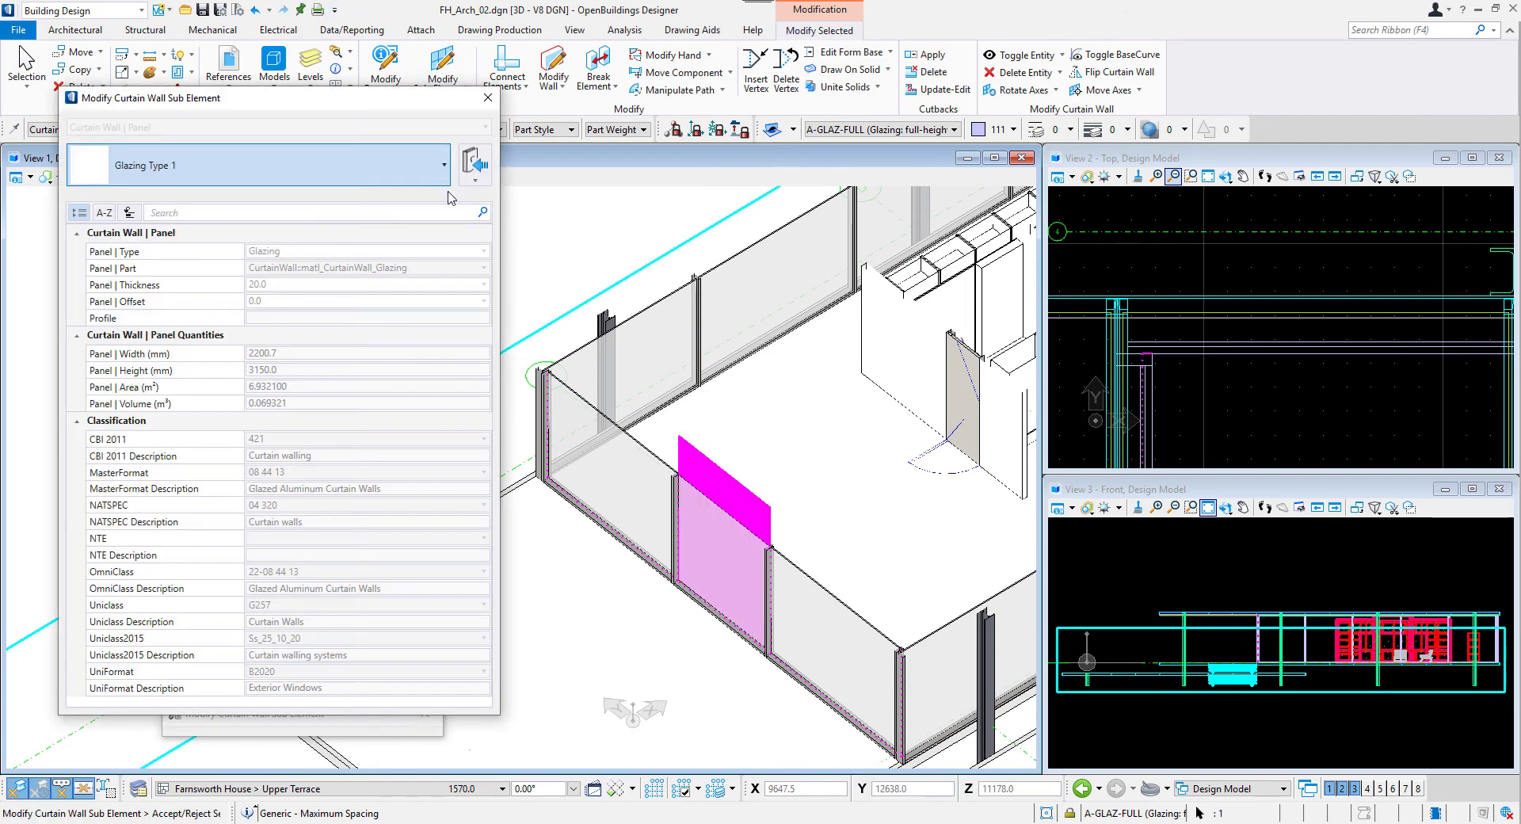
{"action": "left_click", "coordinate": [444, 165]}
{"action": "left_click", "coordinate": [170, 279]}
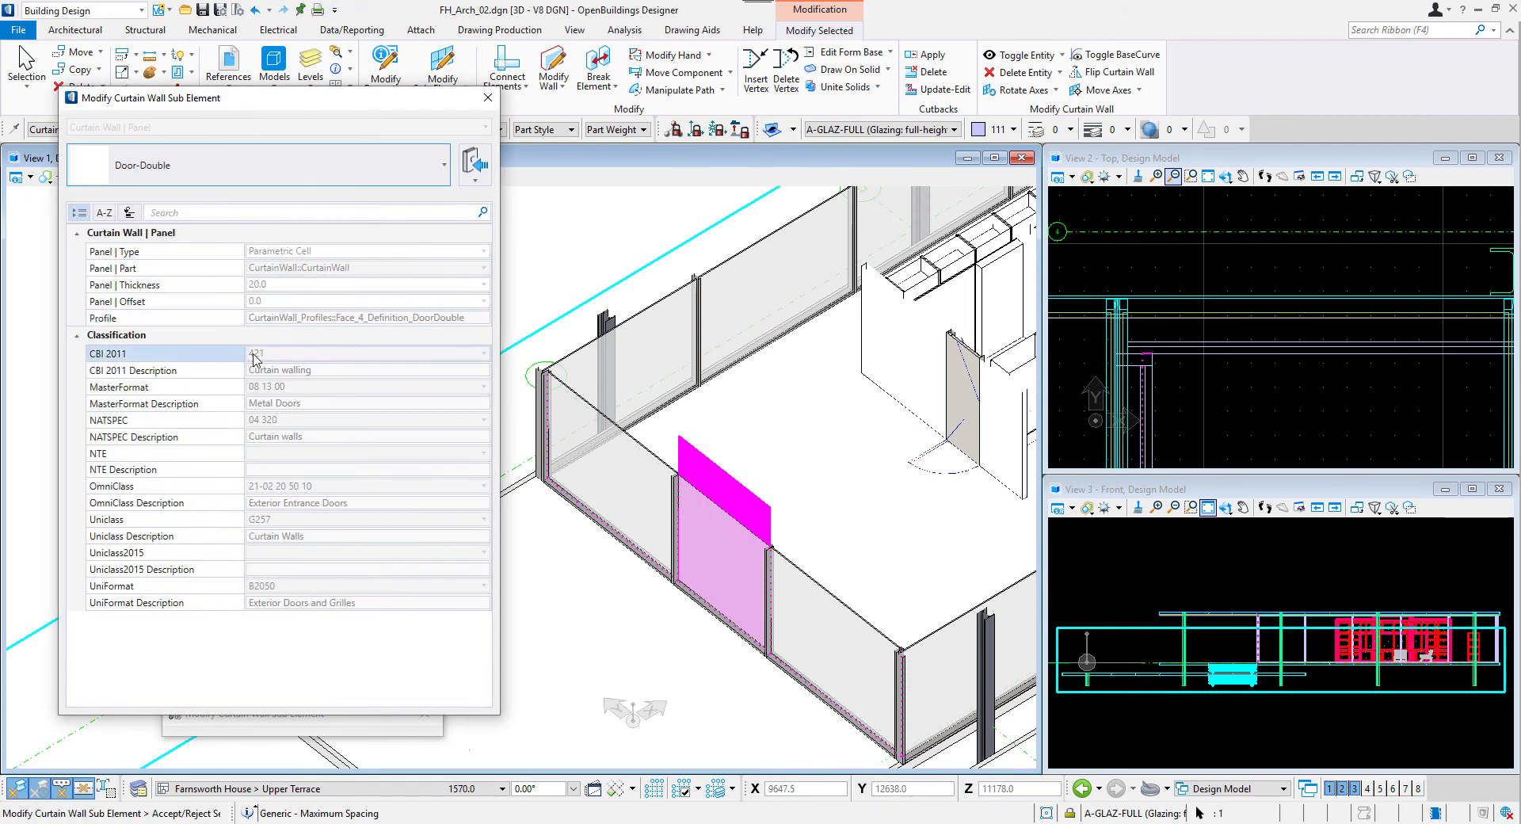
{"action": "left_click", "coordinate": [640, 518]}
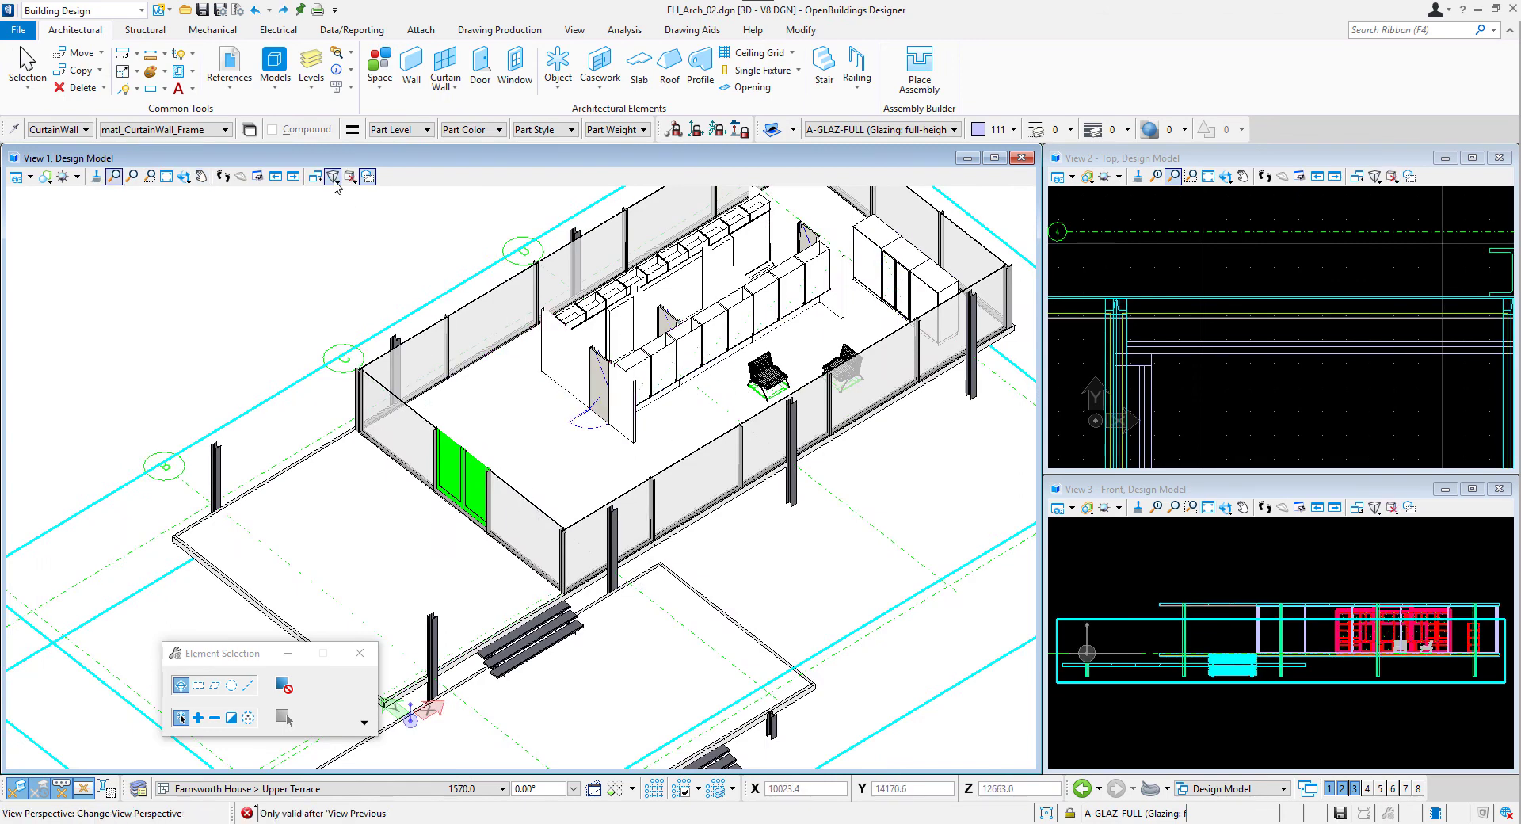
Step: Clear the clip volume from the 3D view and delete the clipping element around the house
{"action": "left_click", "coordinate": [347, 181]}
{"action": "left_click", "coordinate": [408, 231]}
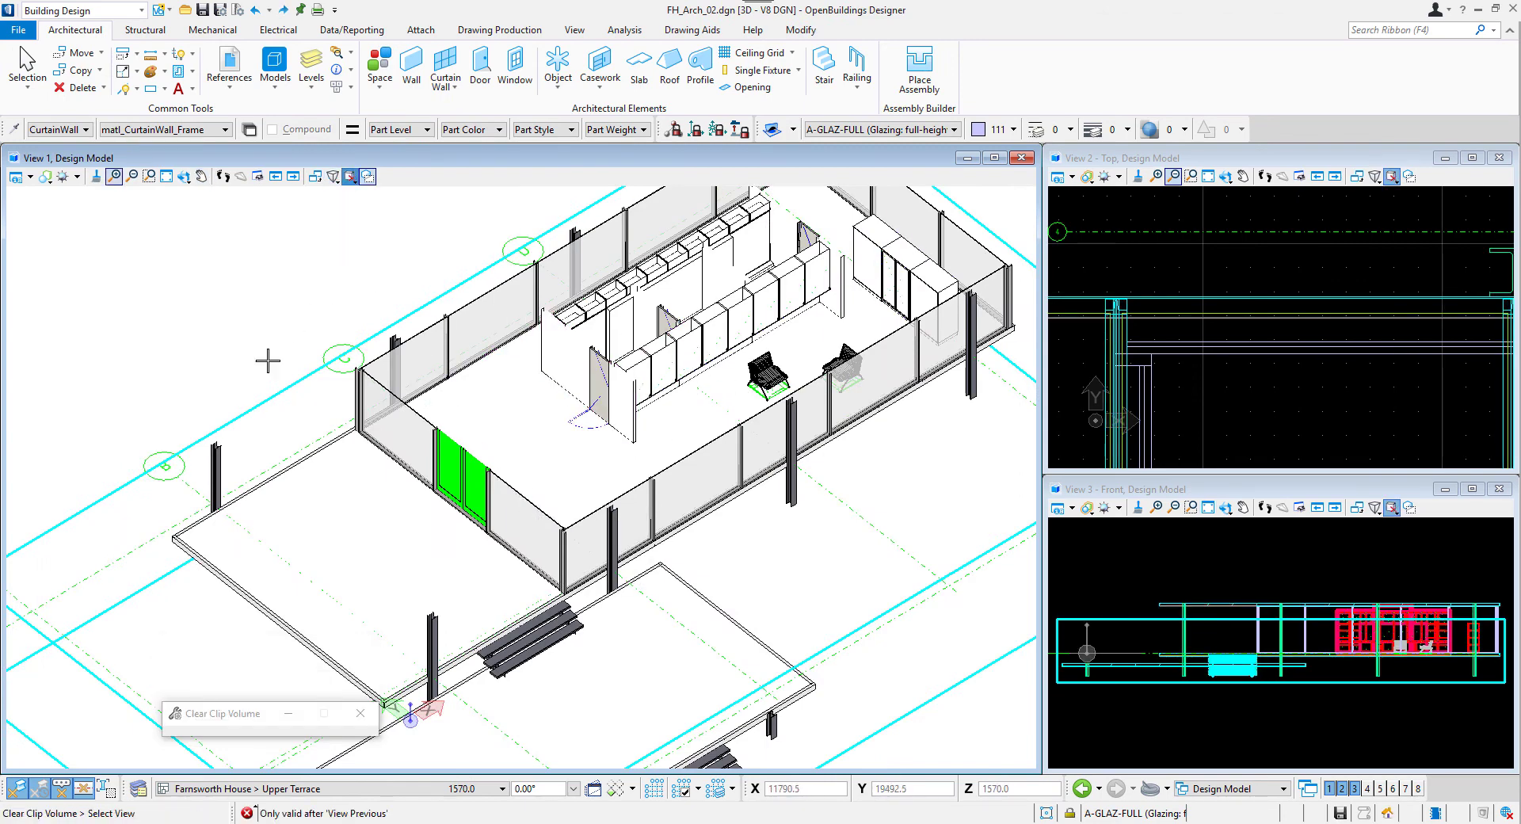
{"action": "left_click", "coordinate": [308, 418]}
{"action": "left_click", "coordinate": [20, 63]}
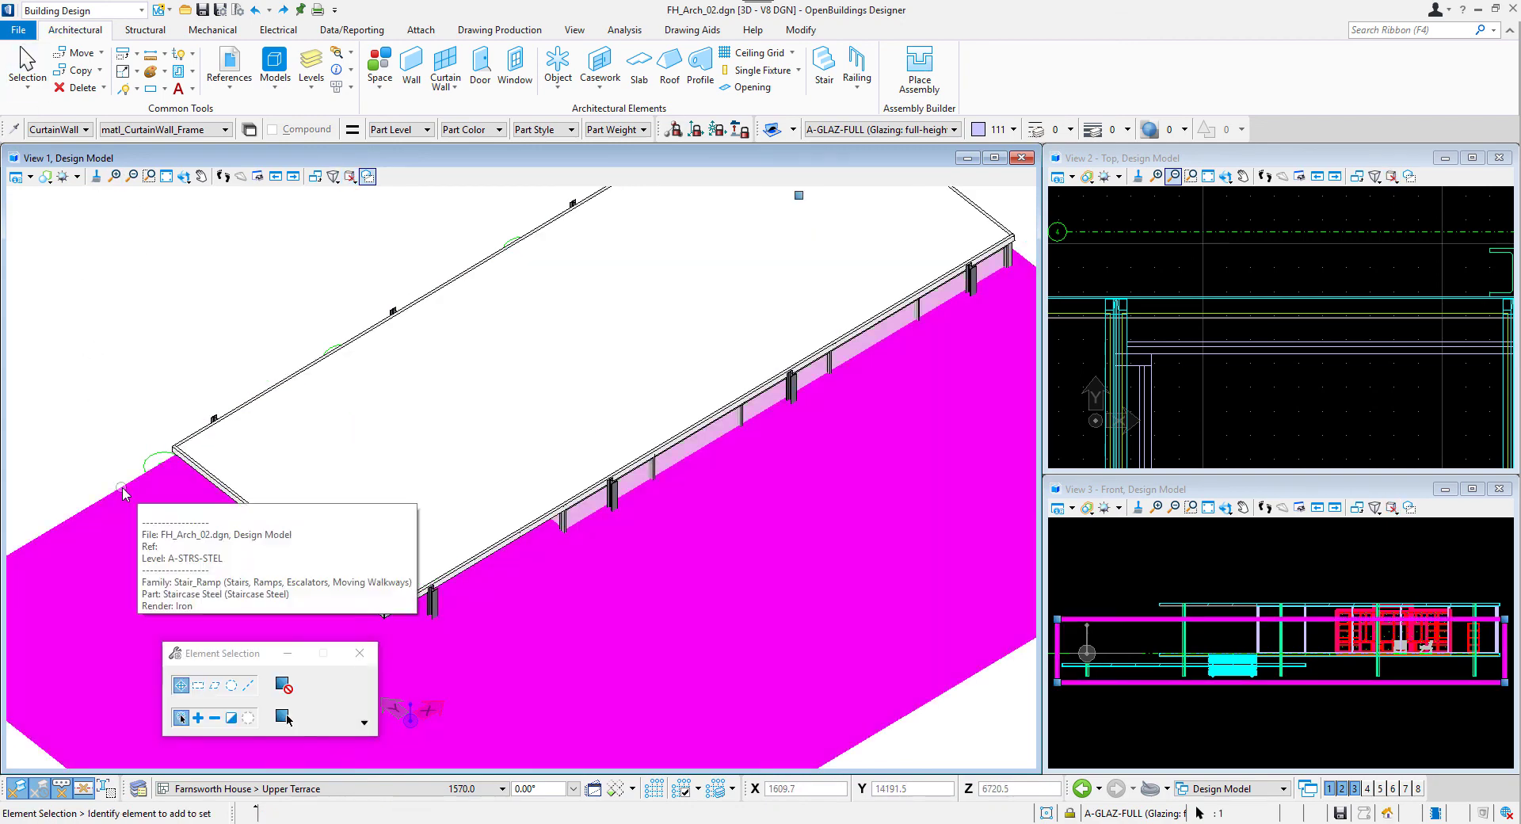
Step: Rotate the 3D view to a lower angle and fit the complete house in the 3D and top views
{"action": "left_click", "coordinate": [183, 175]}
{"action": "left_click_drag", "start_coordinate": [529, 483], "coordinate": [648, 435]}
{"action": "left_click", "coordinate": [167, 176]}
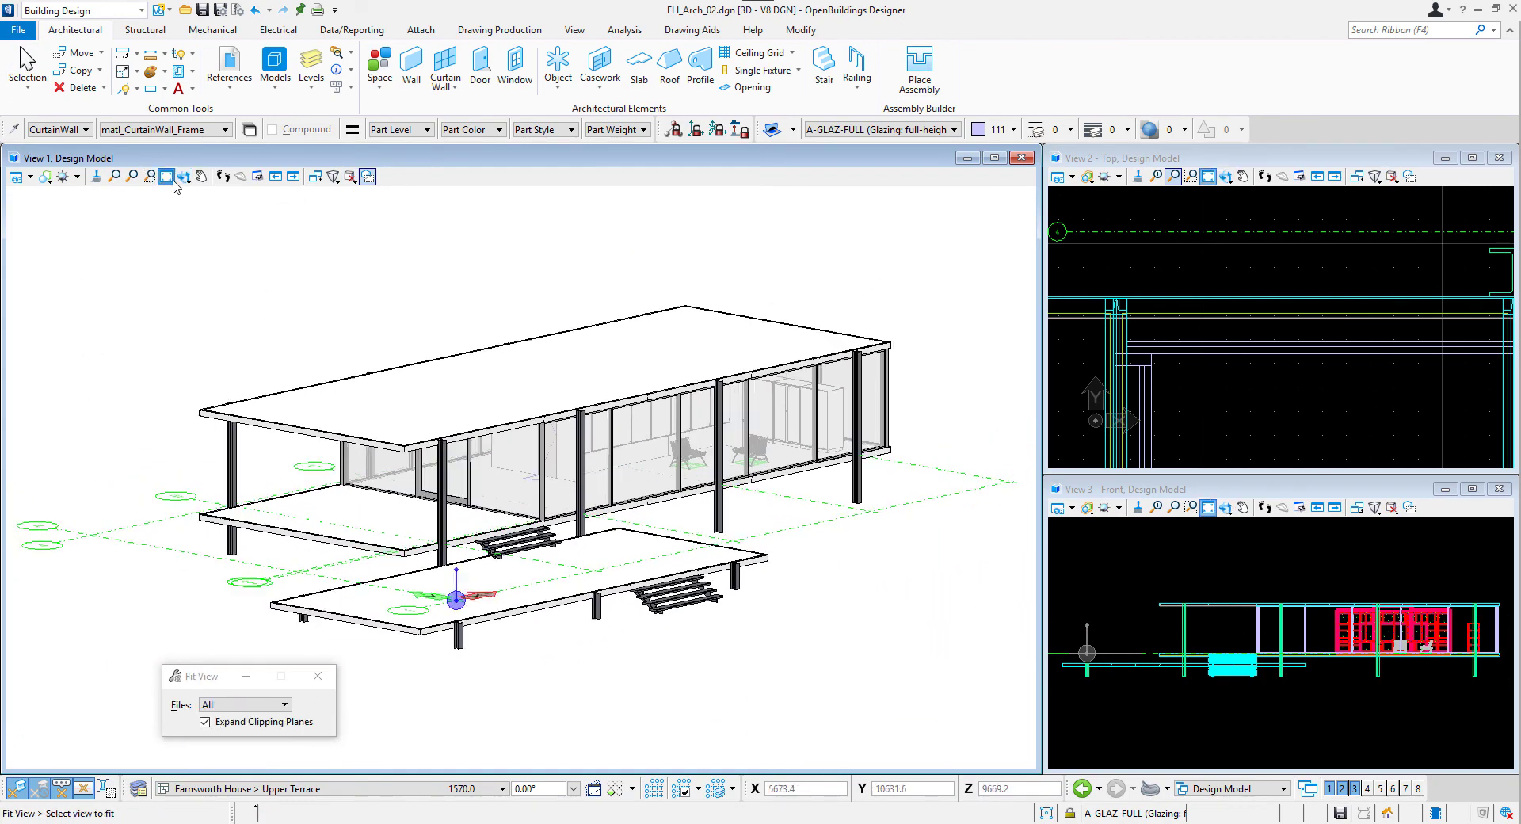
{"action": "left_click", "coordinate": [1209, 192]}
{"action": "left_click", "coordinate": [318, 676]}
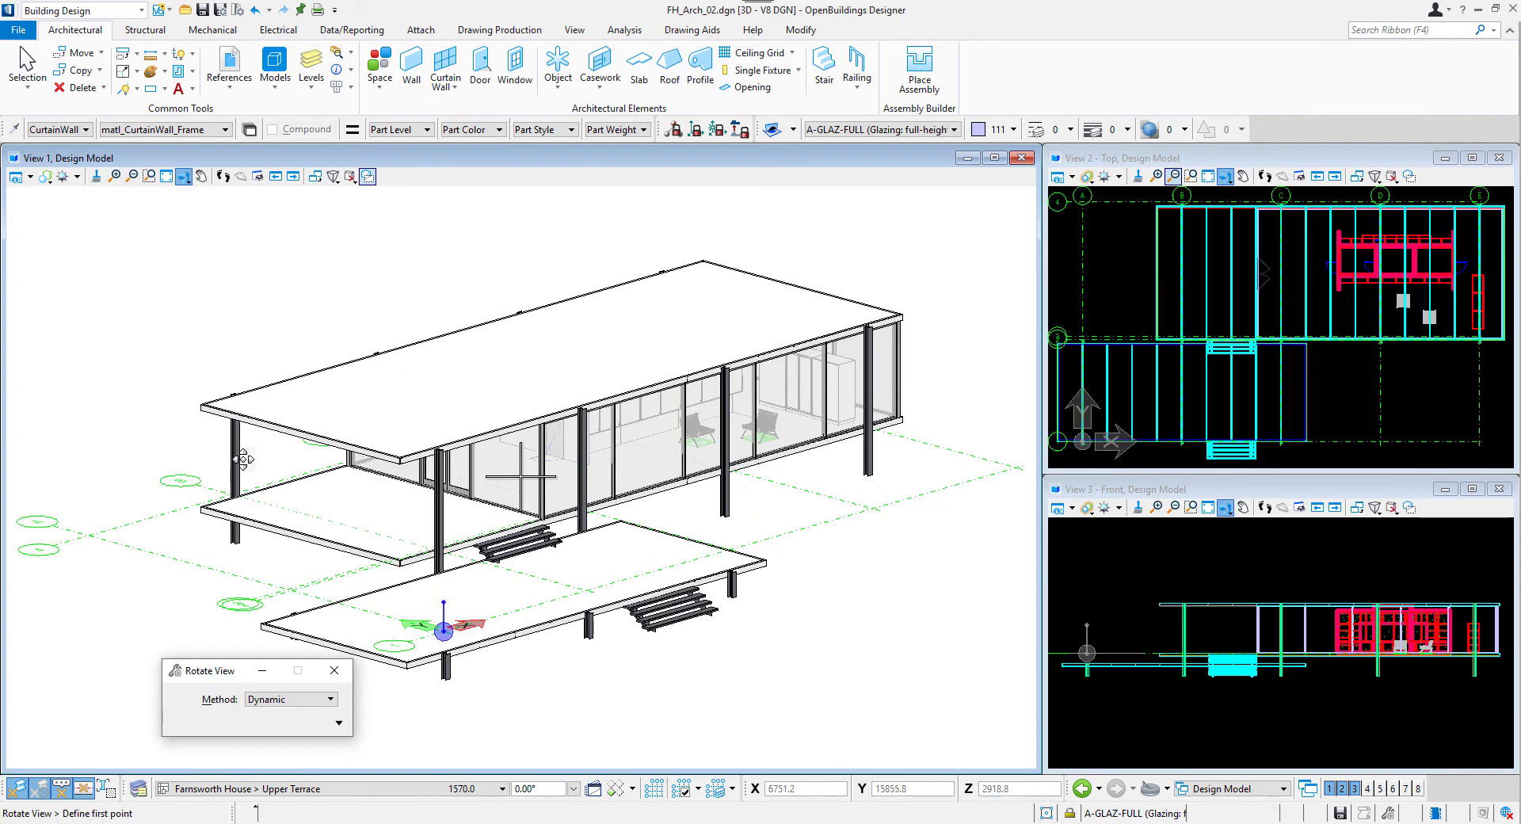
Step: Give the 3D view a perspective projection and rotate it to inspect the double door from the terrace end
{"action": "scroll", "coordinate": [633, 447], "scroll_direction": "up", "scroll_amount": 2}
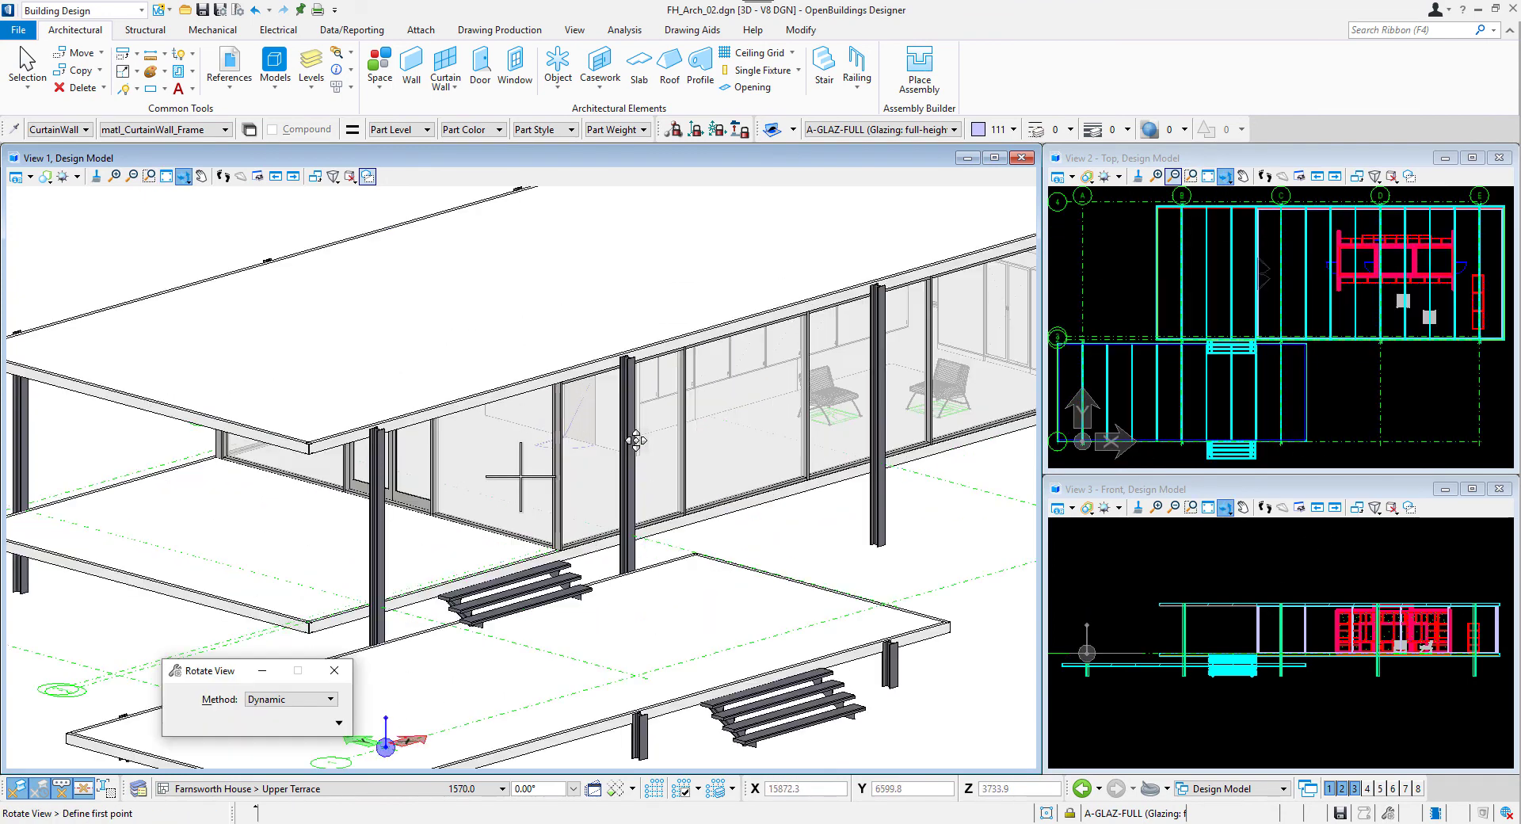
{"action": "left_click", "coordinate": [333, 176]}
{"action": "left_click", "coordinate": [372, 194]}
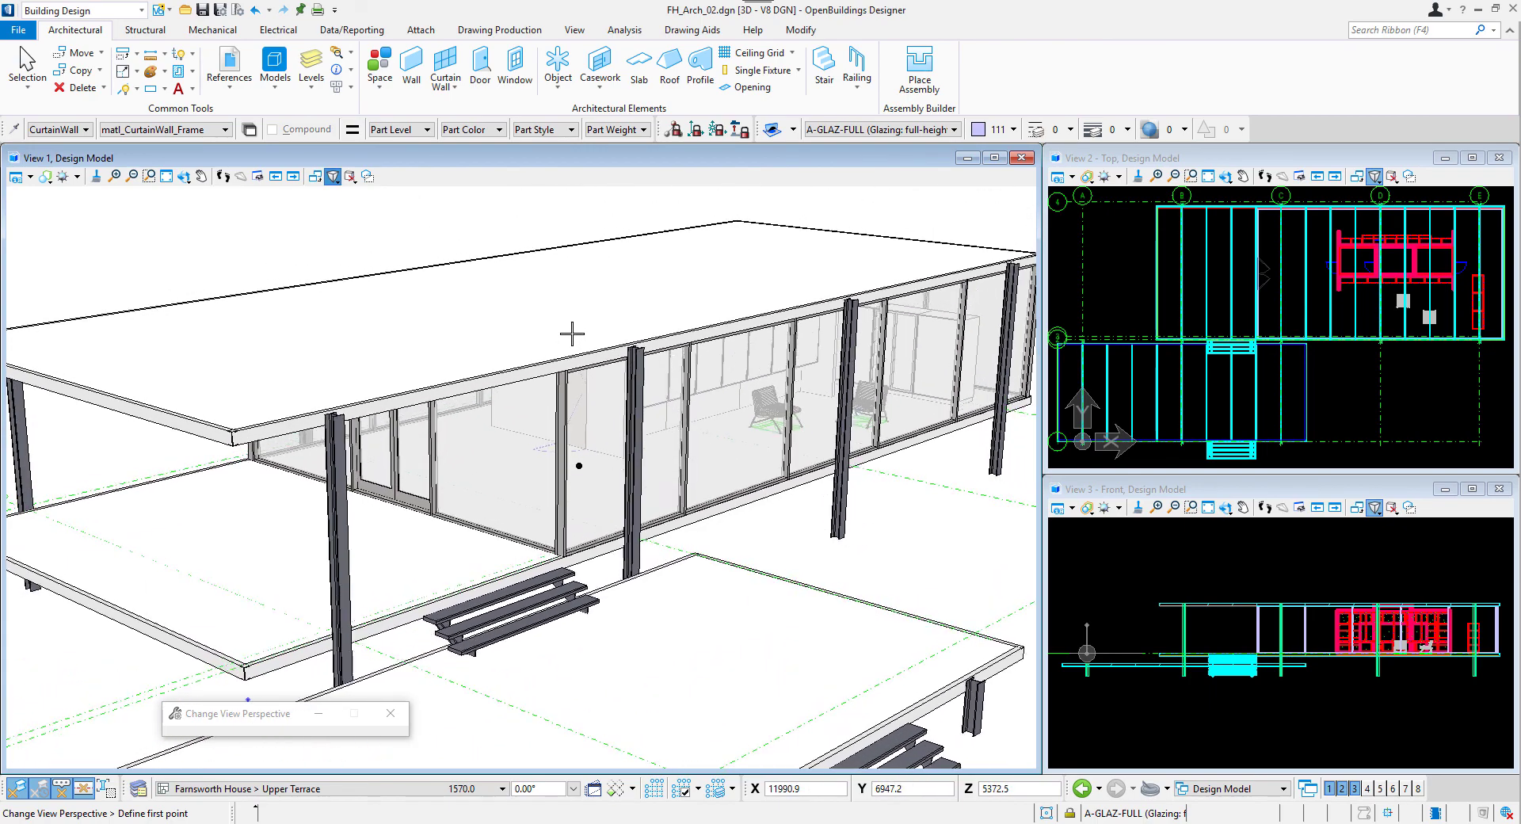
{"action": "left_click", "coordinate": [182, 178]}
{"action": "left_click", "coordinate": [452, 387]}
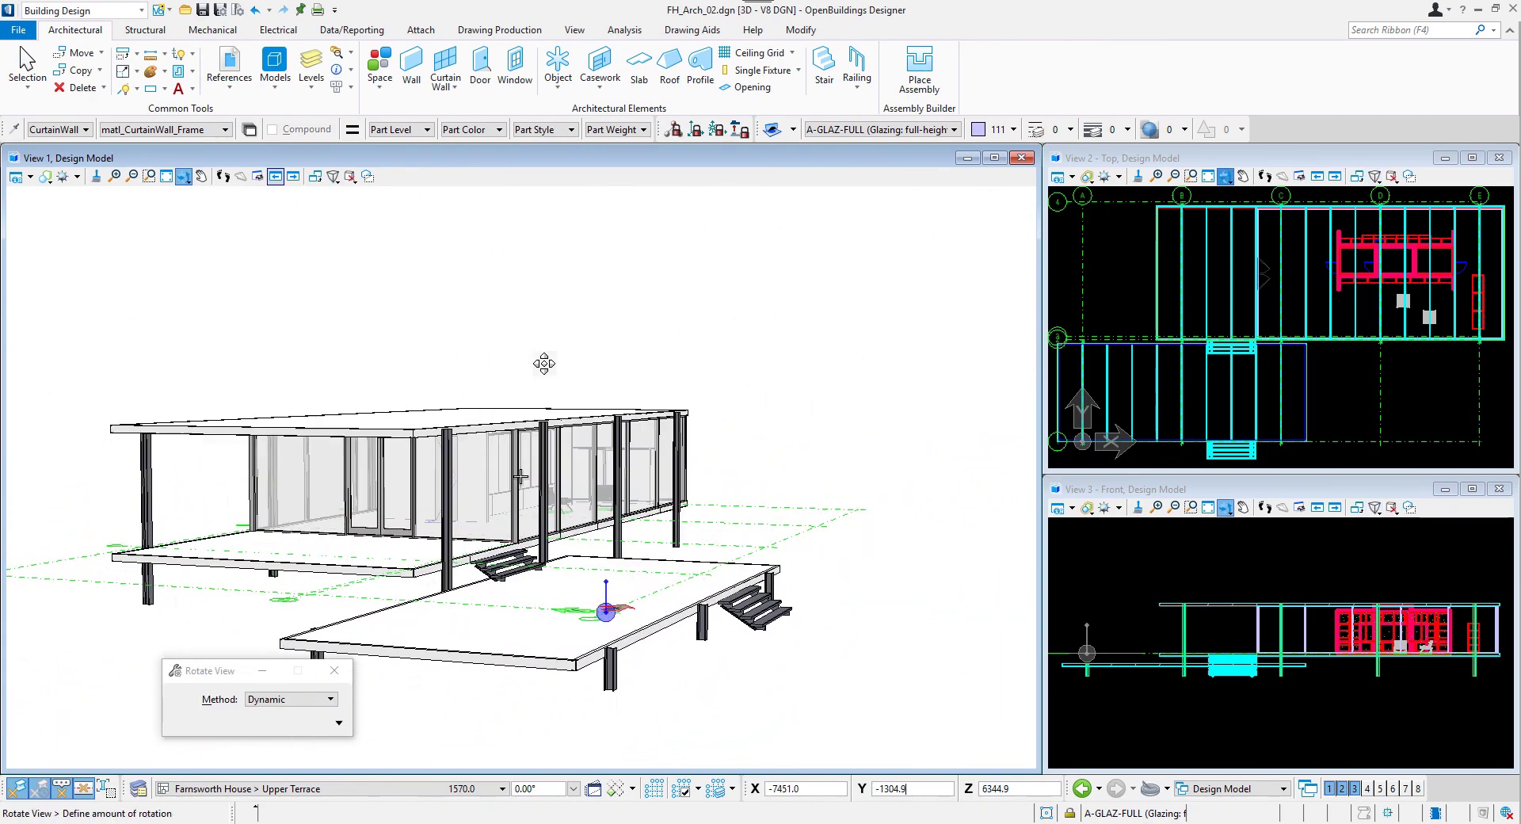